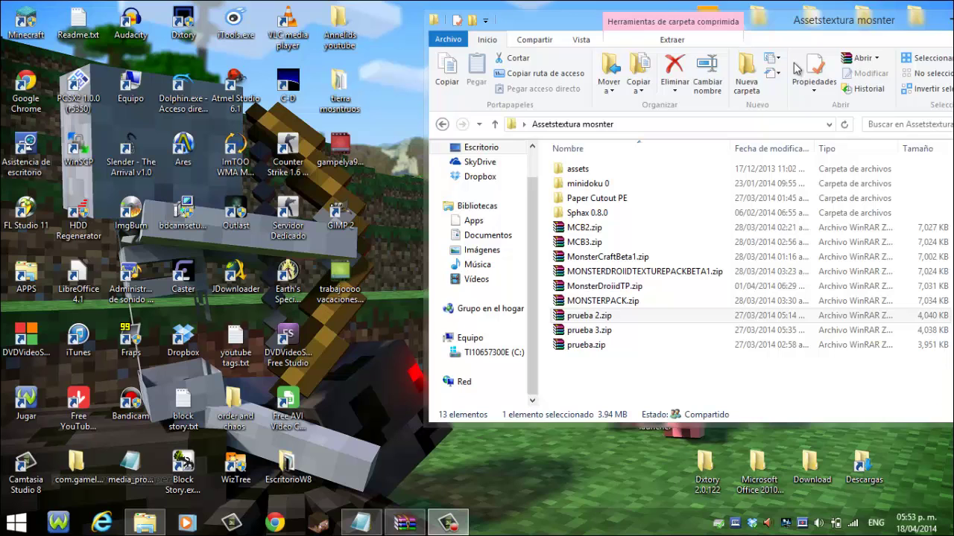
# - Reposition the folder window and select all 13 items in Assetstextura mosnter
pyautogui.doubleClick(820, 24)
pyautogui.moveTo(820, 24); pyautogui.dragTo(773, 43)
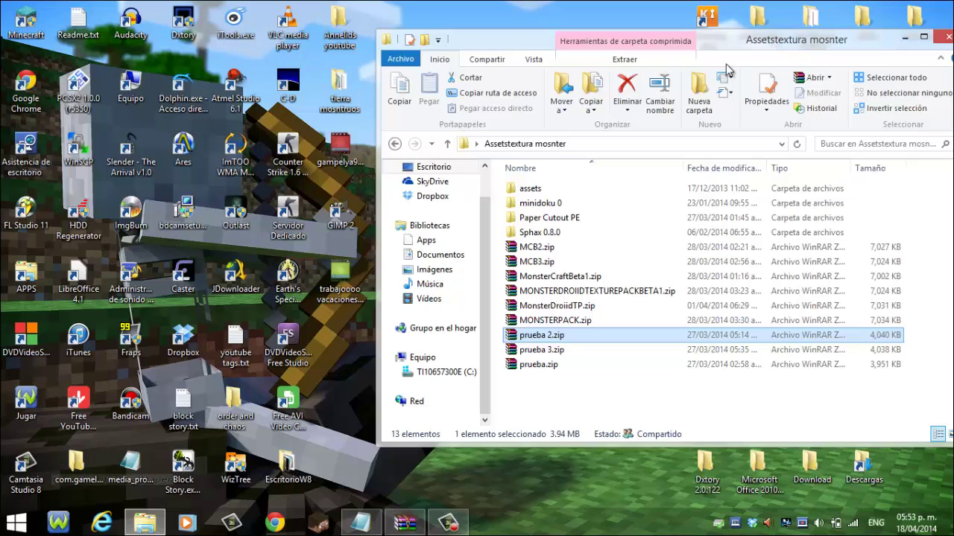
pyautogui.click(337, 232)
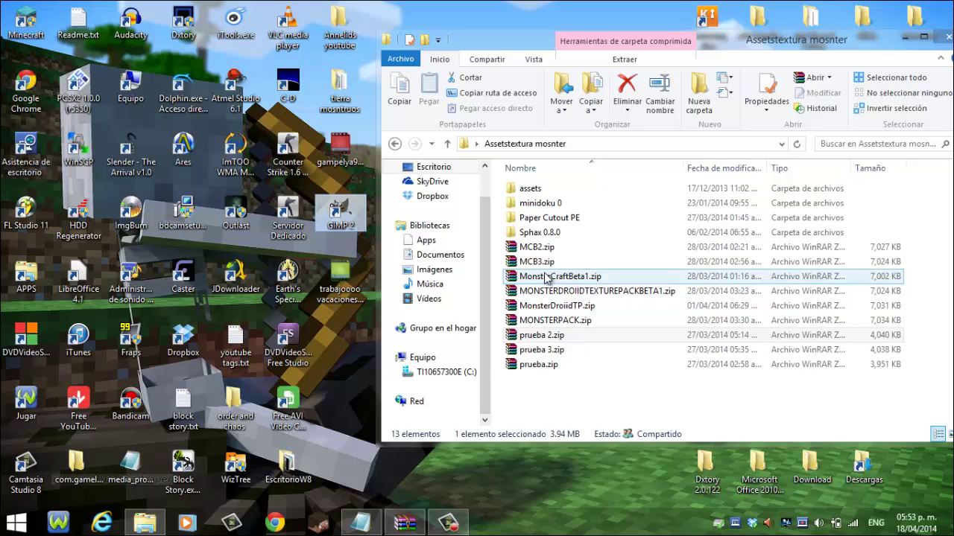
pyautogui.moveTo(552, 405)
pyautogui.mouseDown()
pyautogui.moveTo(541, 205)
pyautogui.moveTo(557, 377)
pyautogui.mouseUp()
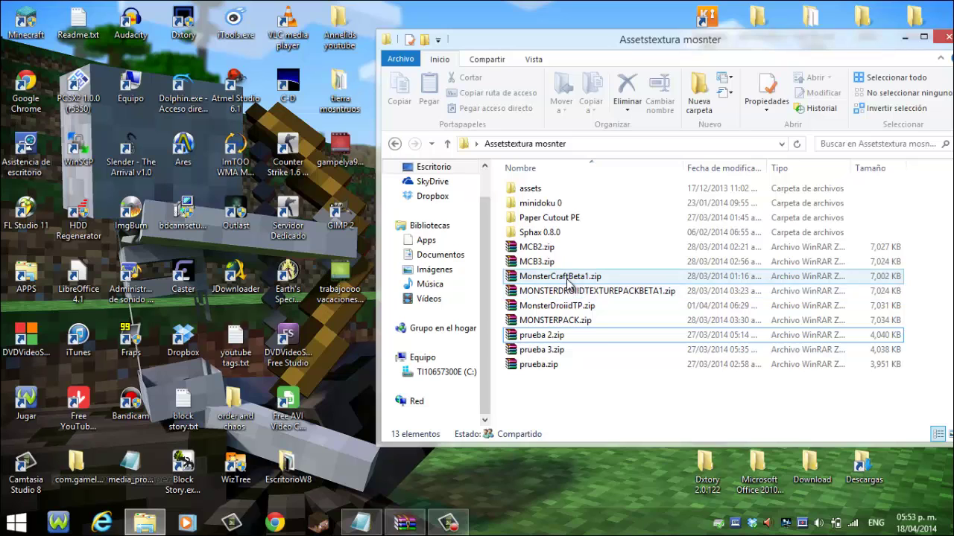
# - Open MonsterDroiidTP.zip in WinRAR, view its assets folder, and return to the texture folder
pyautogui.rightClick(561, 307)
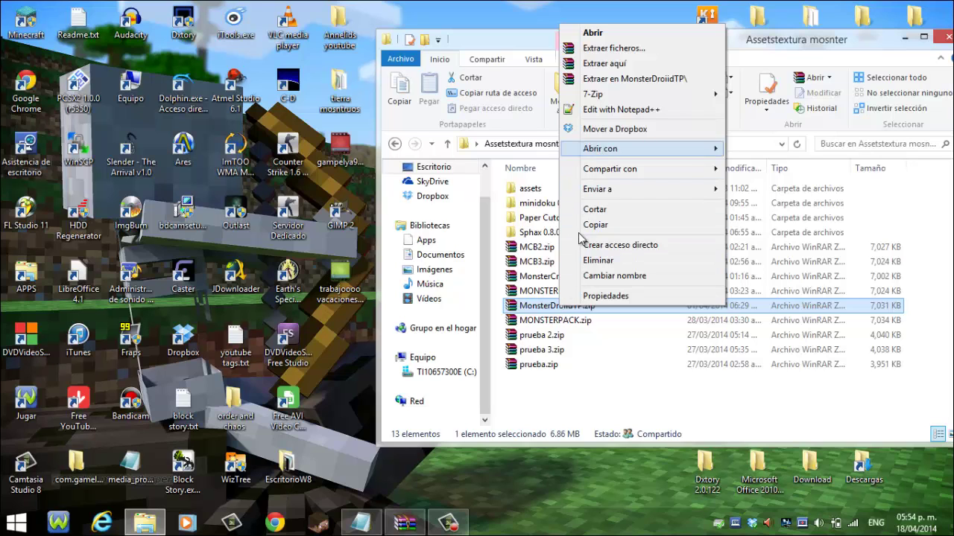
pyautogui.click(535, 311)
pyautogui.doubleClick(535, 311)
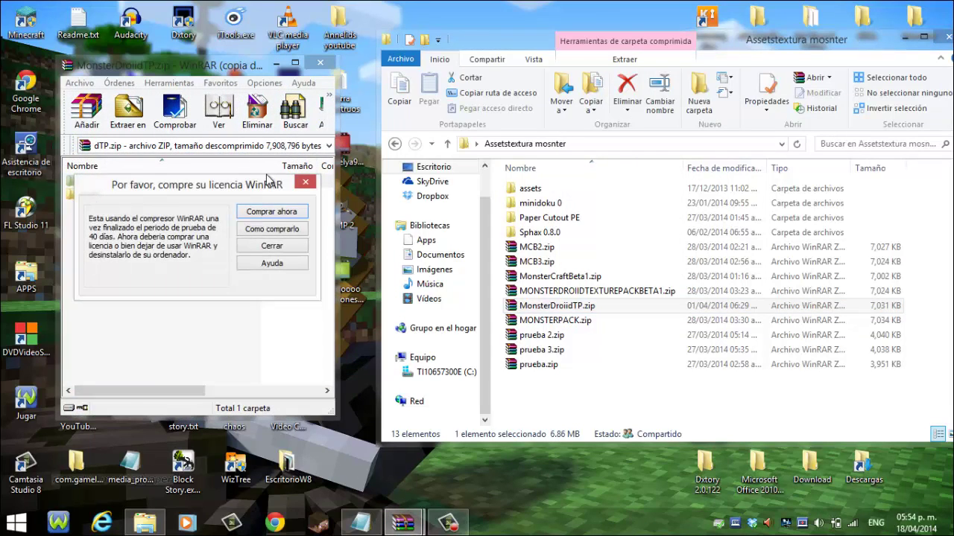
pyautogui.press('Escape')
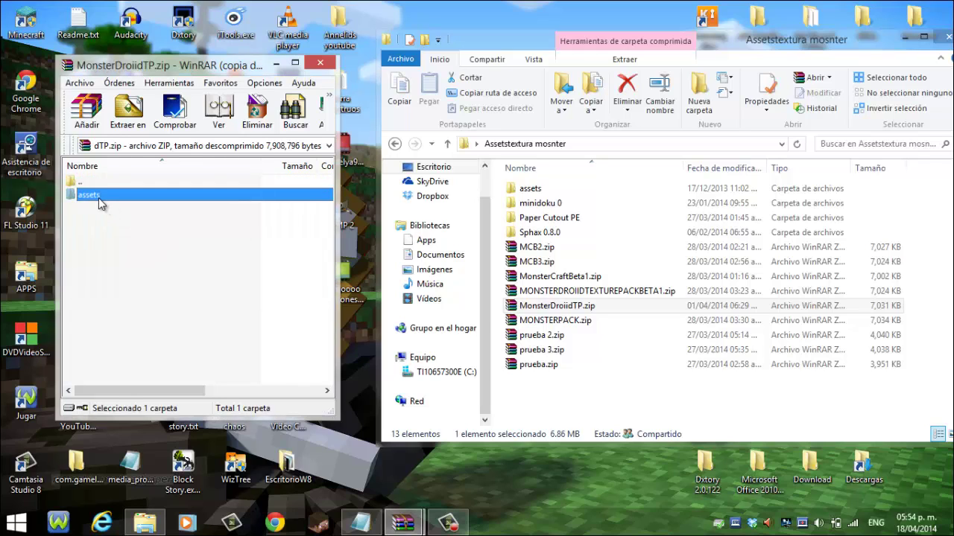
pyautogui.doubleClick(101, 200)
pyautogui.doubleClick(90, 182)
pyautogui.moveTo(91, 195); pyautogui.dragTo(457, 303)
pyautogui.moveTo(458, 304); pyautogui.dragTo(356, 102)
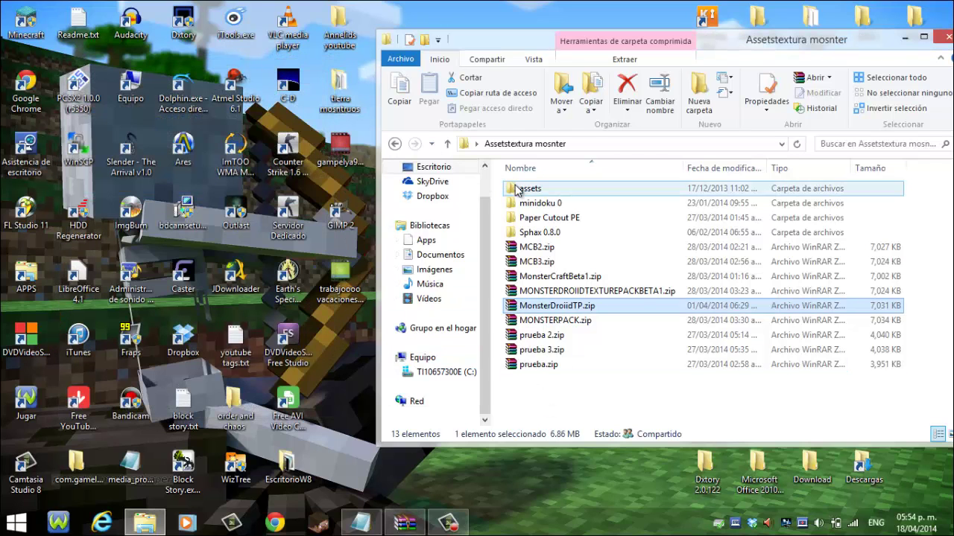
# - Browse to assets\images and open terrain-atlas.tga in GIMP as a 512x256 image
pyautogui.doubleClick(526, 188)
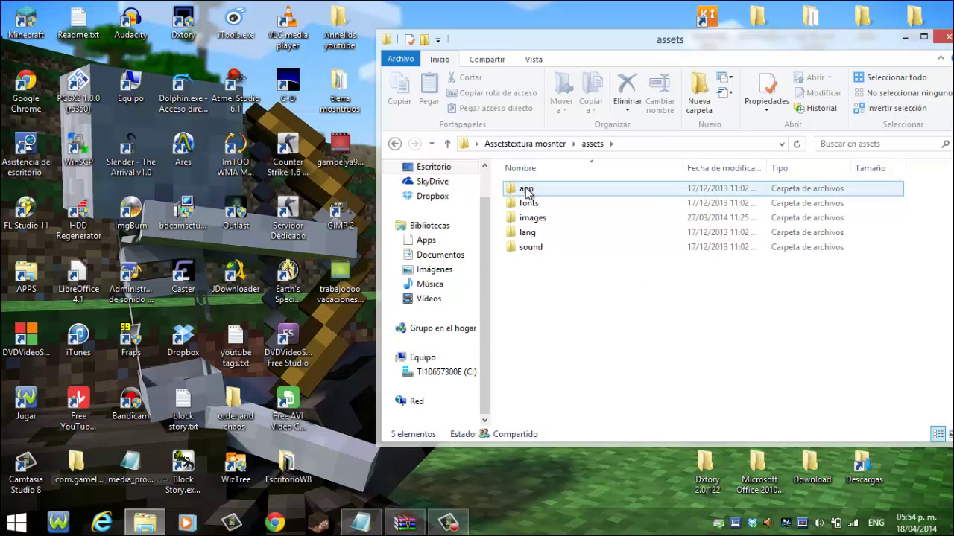
pyautogui.click(541, 225)
pyautogui.doubleClick(541, 225)
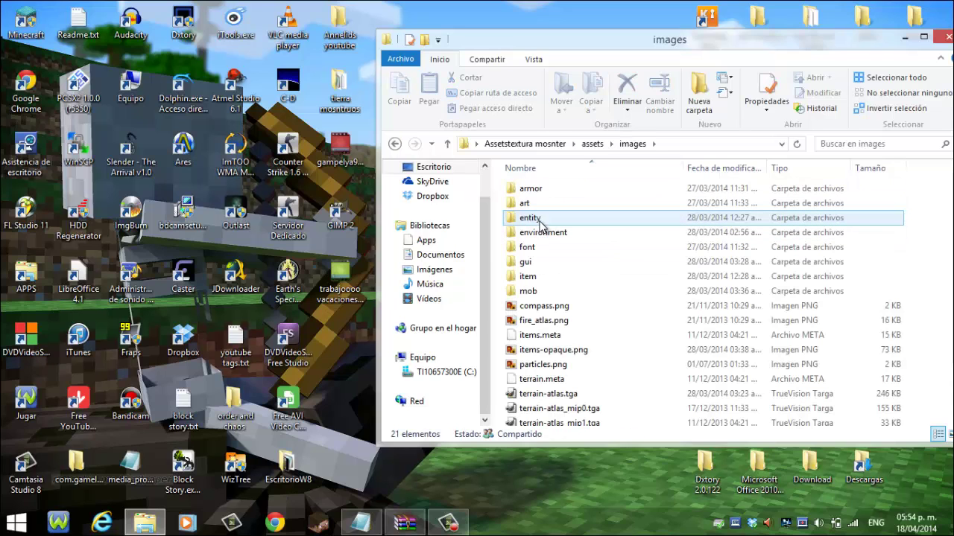
pyautogui.scroll(-2, 539, 223)
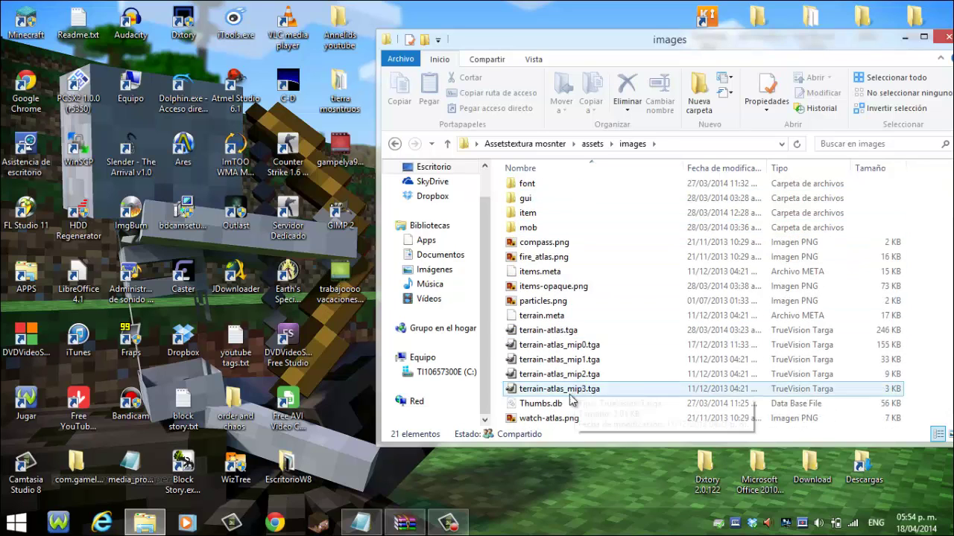
pyautogui.click(540, 334)
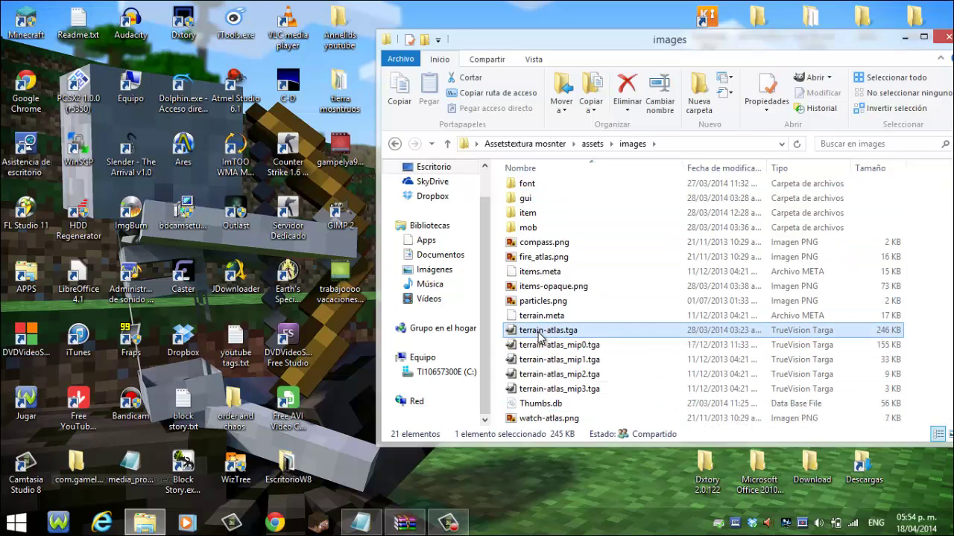
pyautogui.rightClick(539, 335)
pyautogui.click(526, 335)
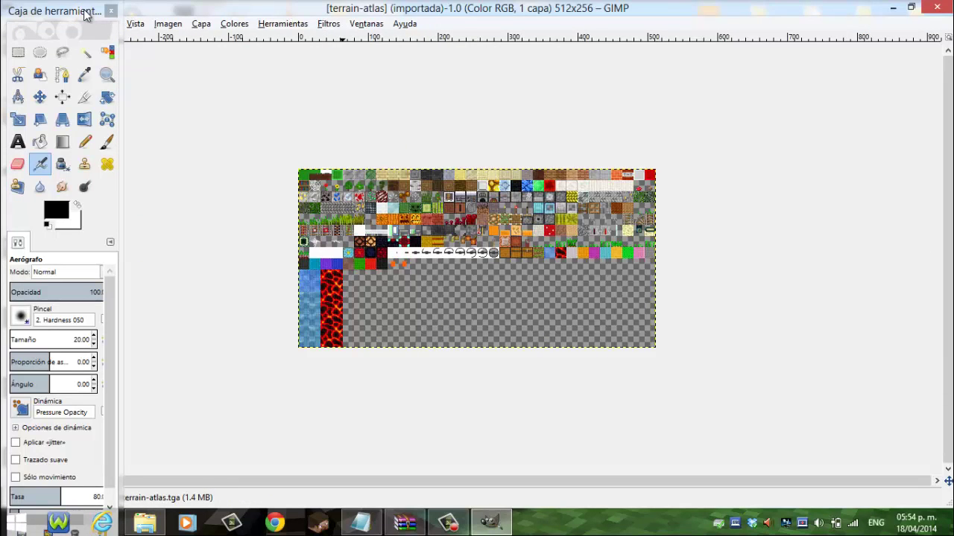
# - Zoom in on the flower, cobweb and grass tiles at the atlas's top-left corner
pyautogui.moveTo(86, 15)
pyautogui.mouseDown()
pyautogui.moveTo(123, 207)
pyautogui.moveTo(231, 104)
pyautogui.moveTo(128, 73)
pyautogui.mouseUp()
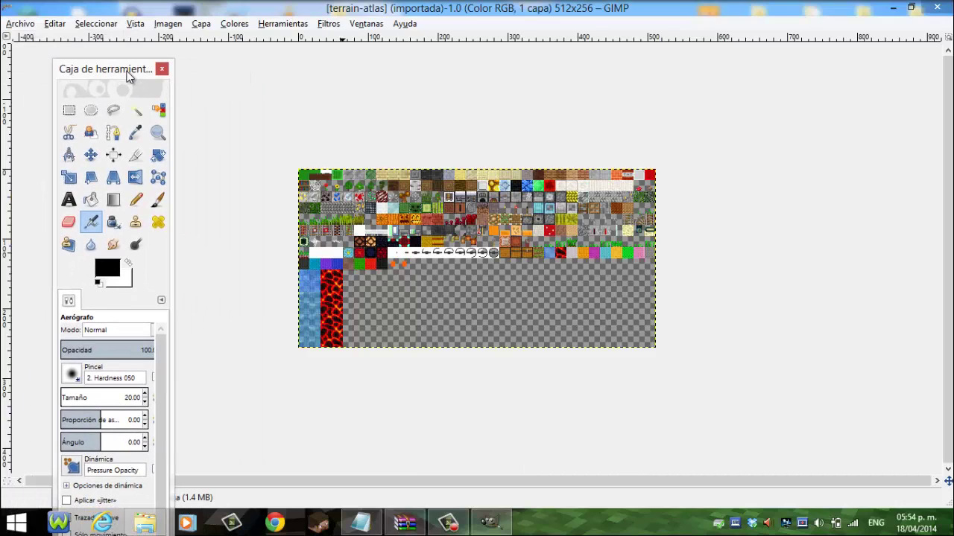
pyautogui.moveTo(124, 69); pyautogui.dragTo(115, 65)
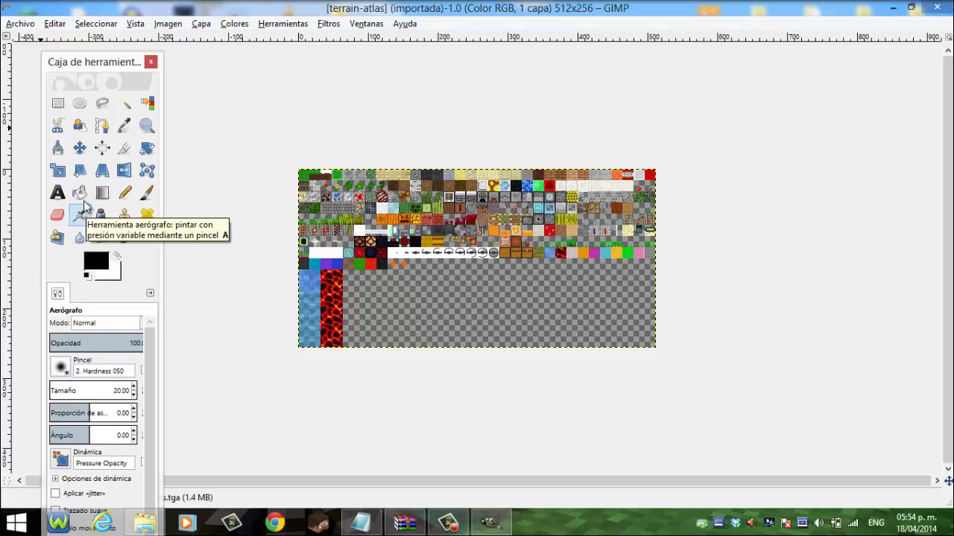
pyautogui.click(147, 126)
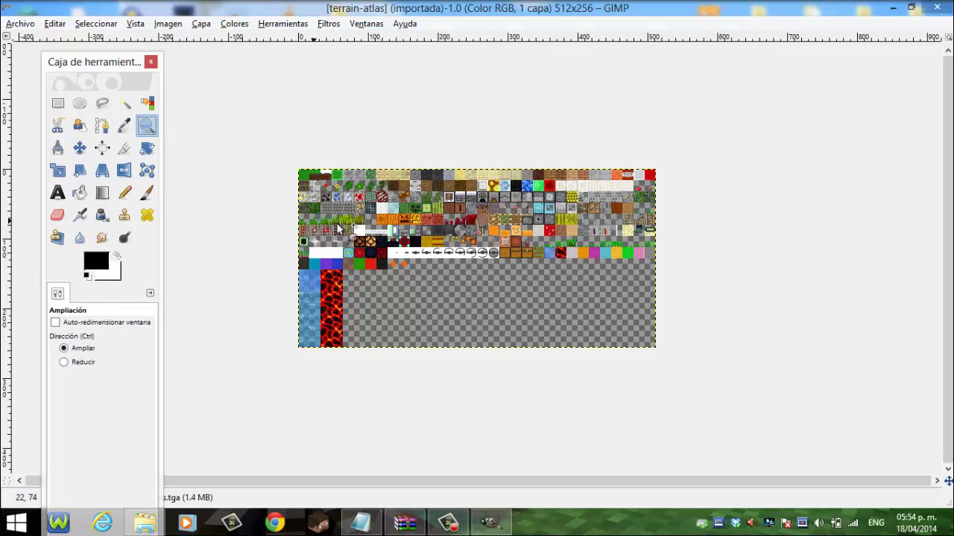
pyautogui.click(324, 186)
pyautogui.click(323, 185)
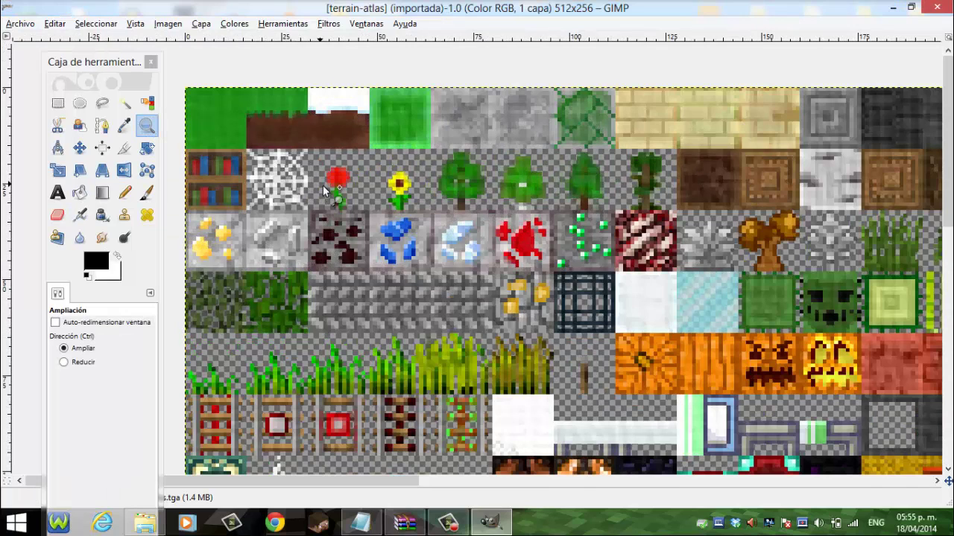
pyautogui.click(264, 149)
pyautogui.click(259, 149)
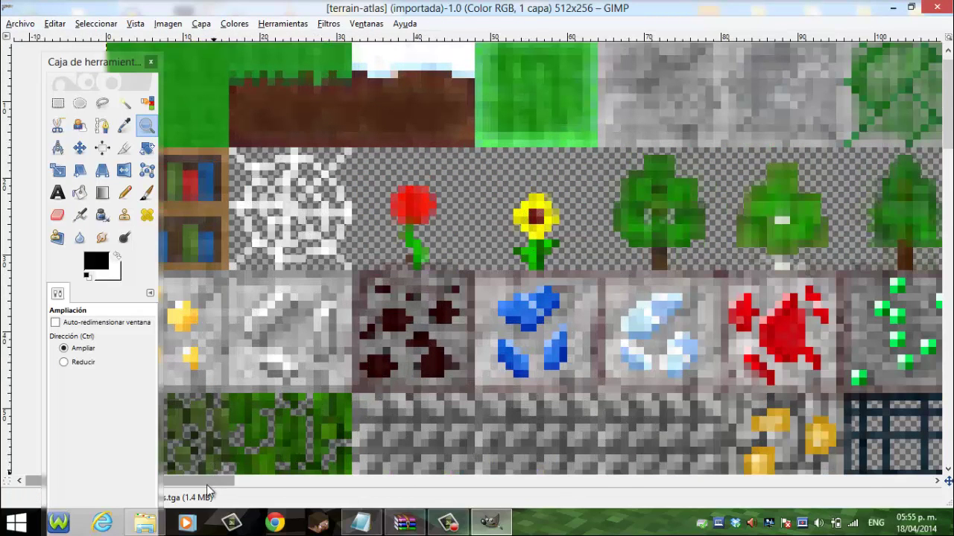
# - Select the Pencil tool and begin lowering its size from 20
pyautogui.scroll(1, 400, 262)
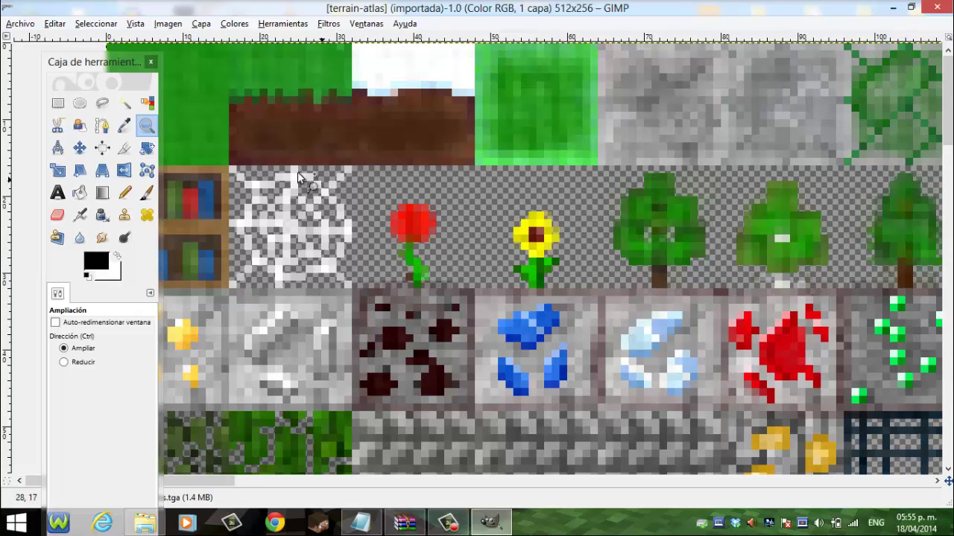
pyautogui.moveTo(109, 67)
pyautogui.mouseDown()
pyautogui.moveTo(87, 68)
pyautogui.moveTo(46, 105)
pyautogui.moveTo(514, 108)
pyautogui.moveTo(144, 58)
pyautogui.moveTo(96, 74)
pyautogui.mouseUp()
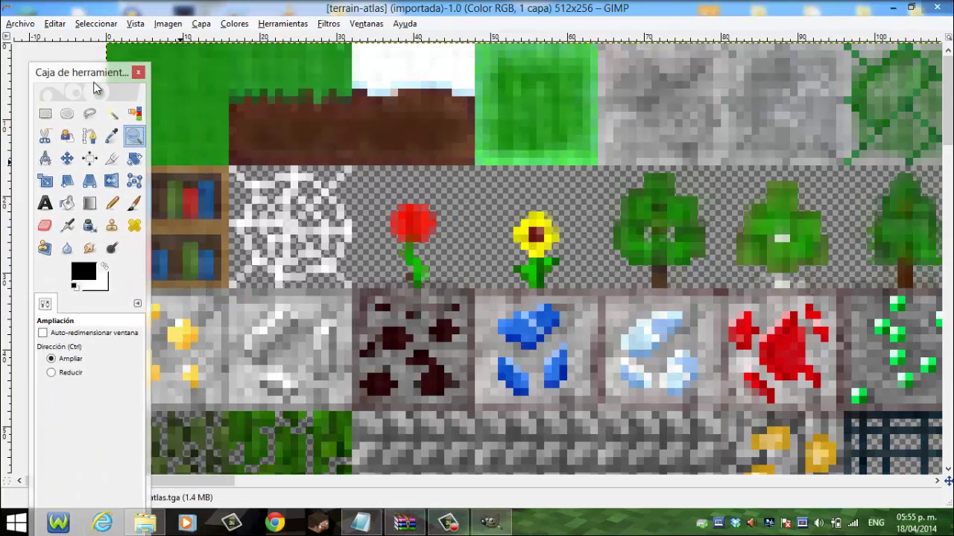
pyautogui.click(112, 215)
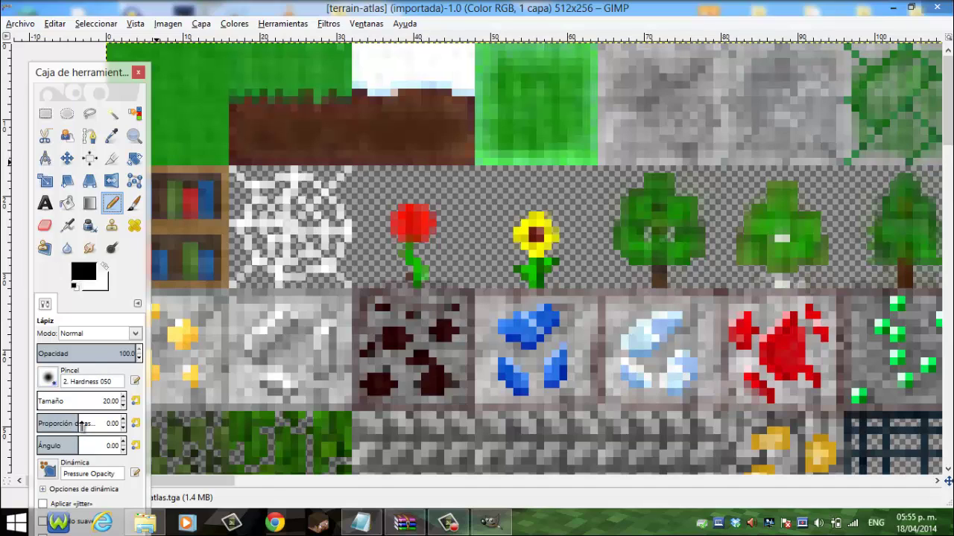
pyautogui.click(123, 404)
# - Set the pencil size to 1 and dot black pixels on the snowy grass tile
pyautogui.click(124, 405)
pyautogui.write('1')
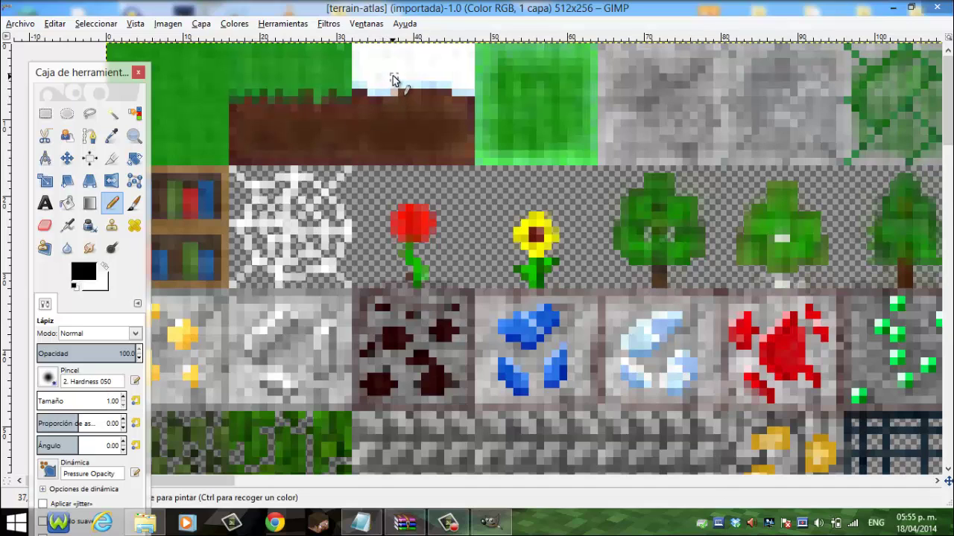
pyautogui.moveTo(394, 69); pyautogui.dragTo(402, 69)
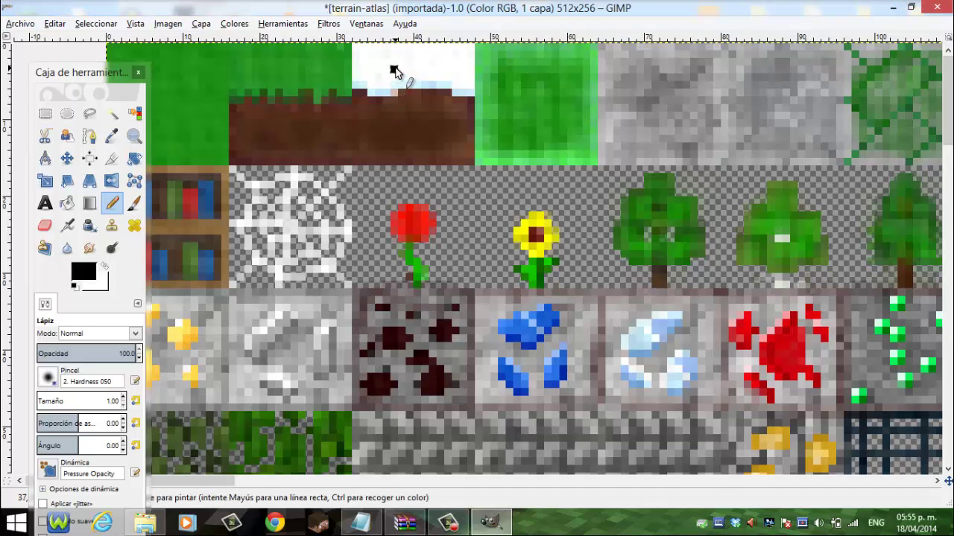
pyautogui.click(432, 77)
pyautogui.click(409, 108)
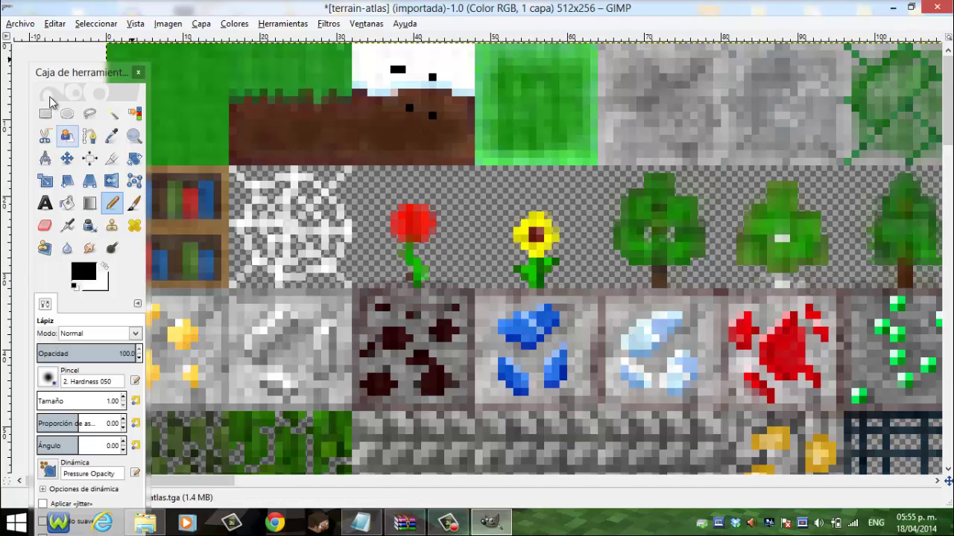
# - Undo all the pencil marks with Edit > Undo and Ctrl+Z
pyautogui.click(55, 24)
pyautogui.click(69, 41)
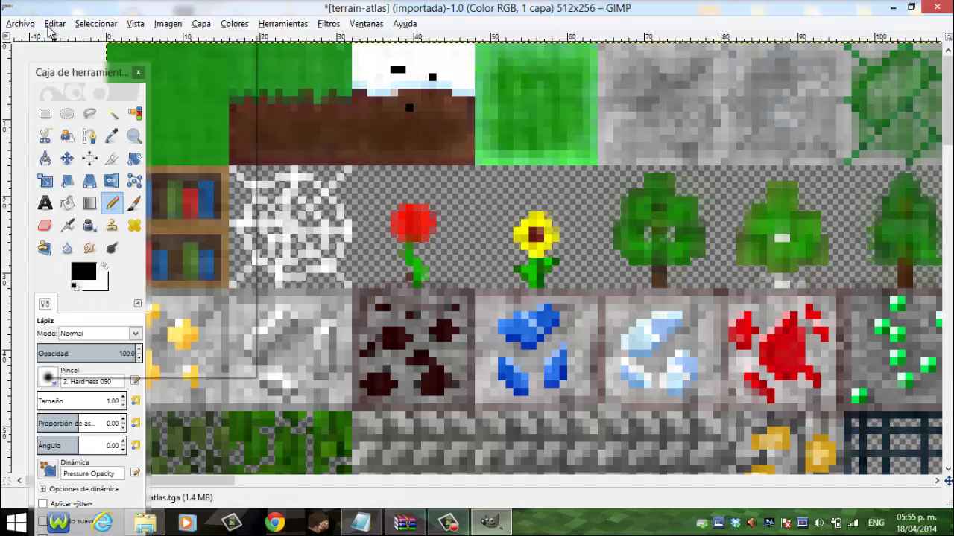
pyautogui.click(55, 24)
pyautogui.click(65, 41)
pyautogui.click(55, 24)
pyautogui.click(66, 40)
pyautogui.click(55, 24)
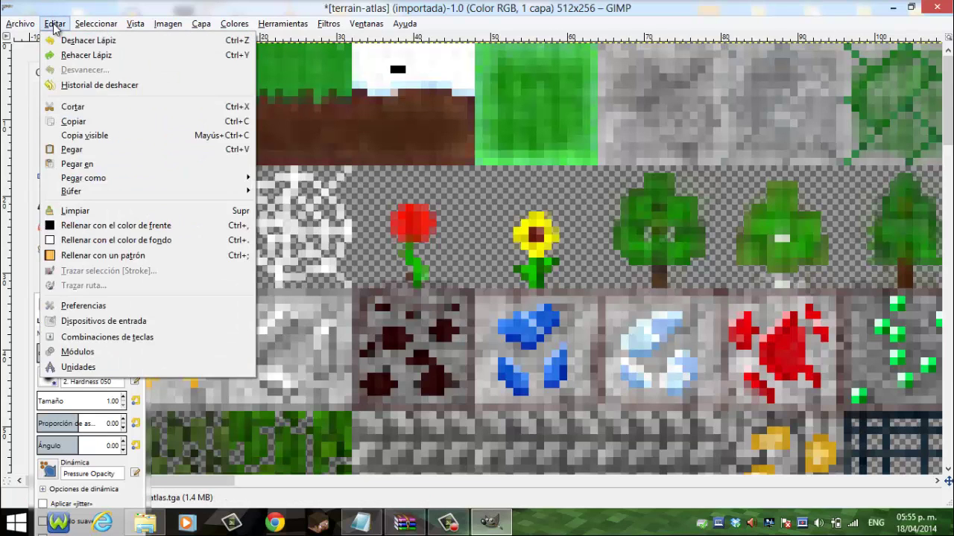
pyautogui.click(55, 24)
pyautogui.click(313, 118)
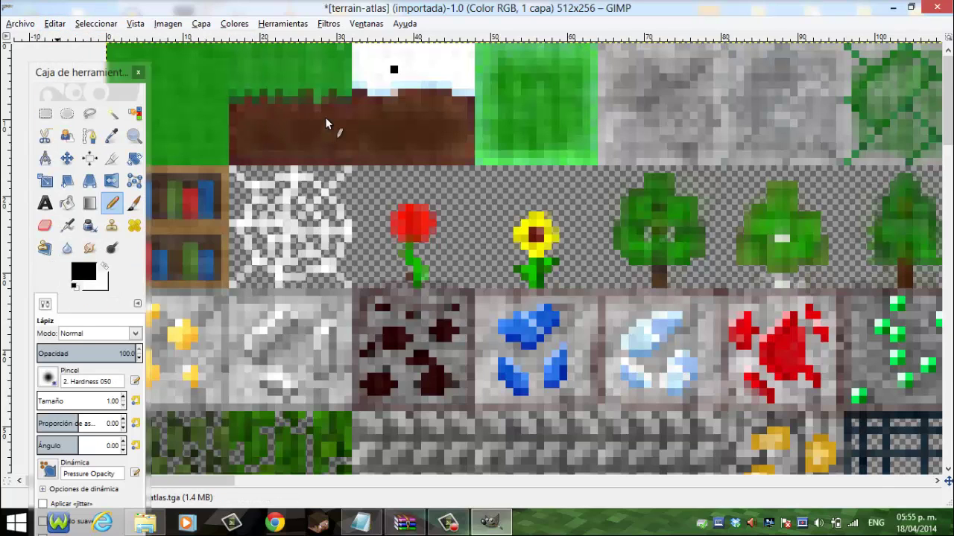
pyautogui.hotkey('ctrl', 'z')
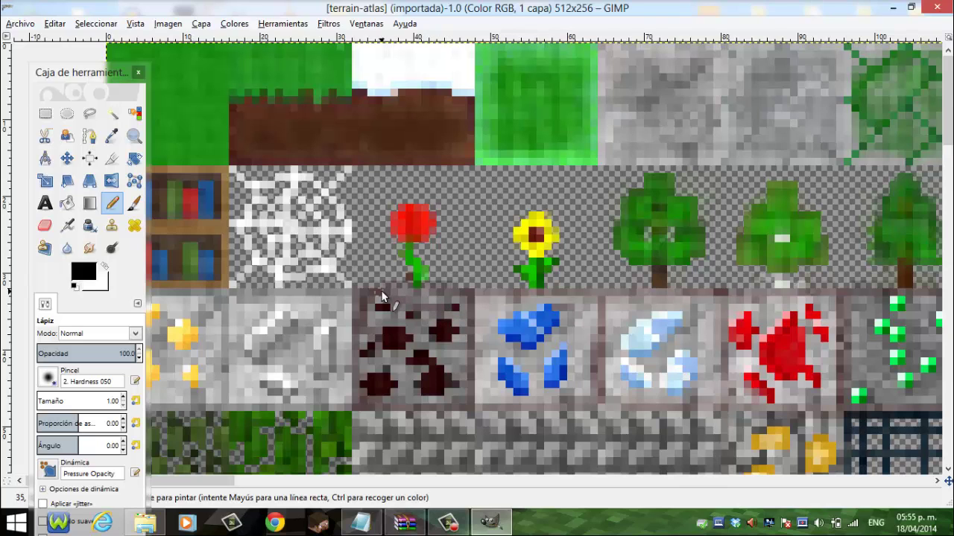
pyautogui.moveTo(103, 73)
pyautogui.mouseDown()
pyautogui.moveTo(75, 60)
pyautogui.moveTo(109, 63)
pyautogui.mouseUp()
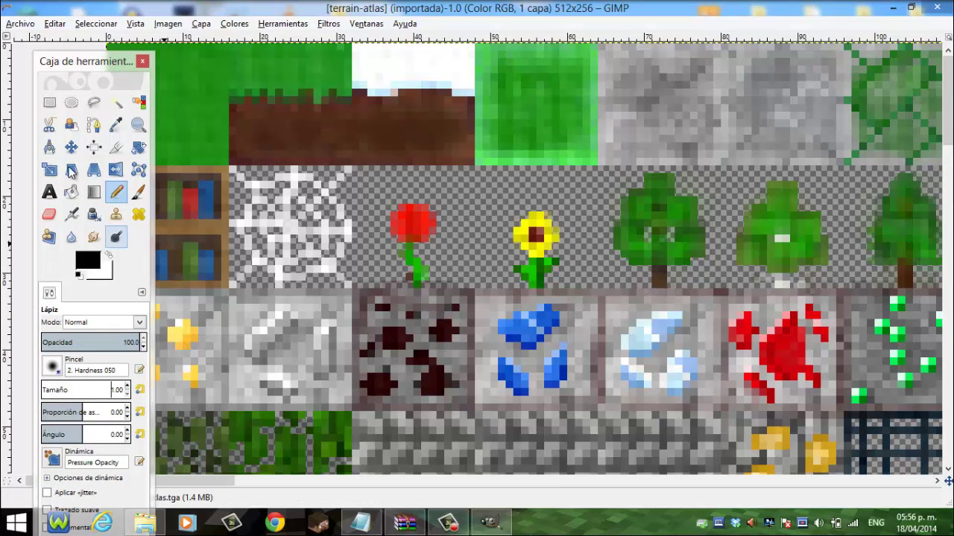
pyautogui.click(136, 194)
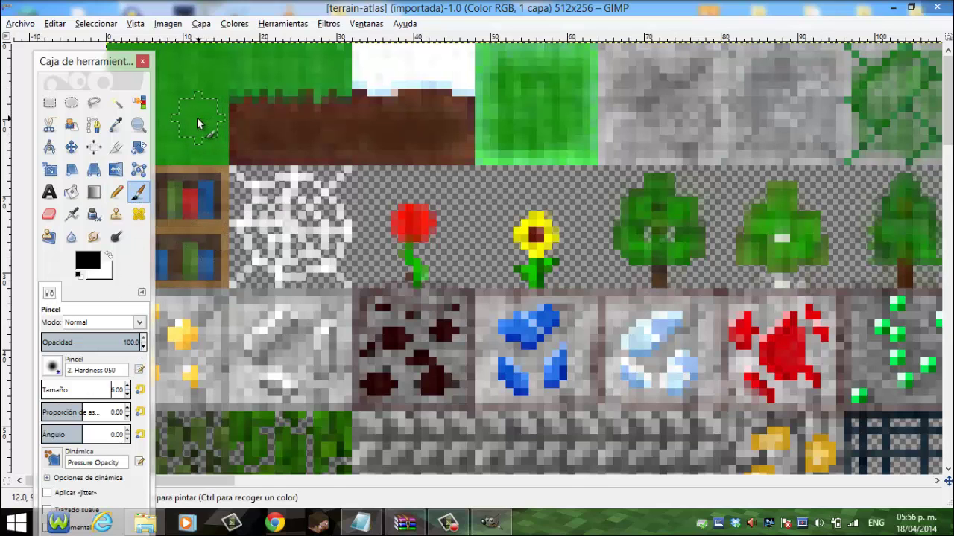
pyautogui.moveTo(95, 68); pyautogui.dragTo(65, 64)
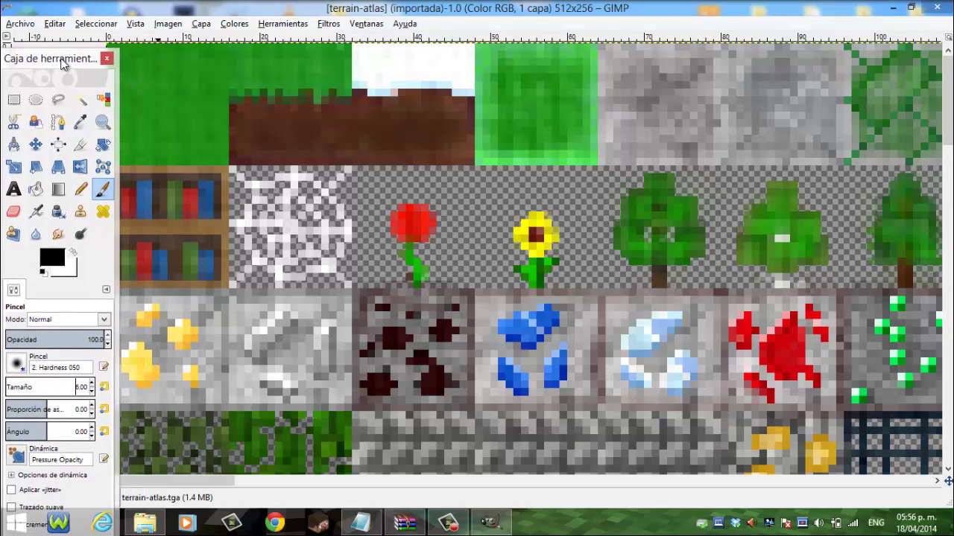
pyautogui.click(161, 133)
pyautogui.click(188, 101)
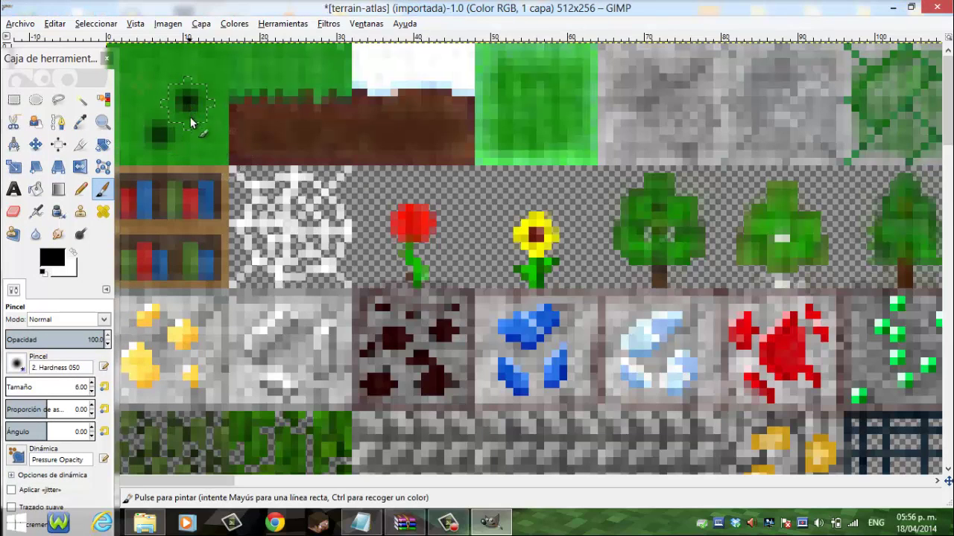
pyautogui.click(191, 132)
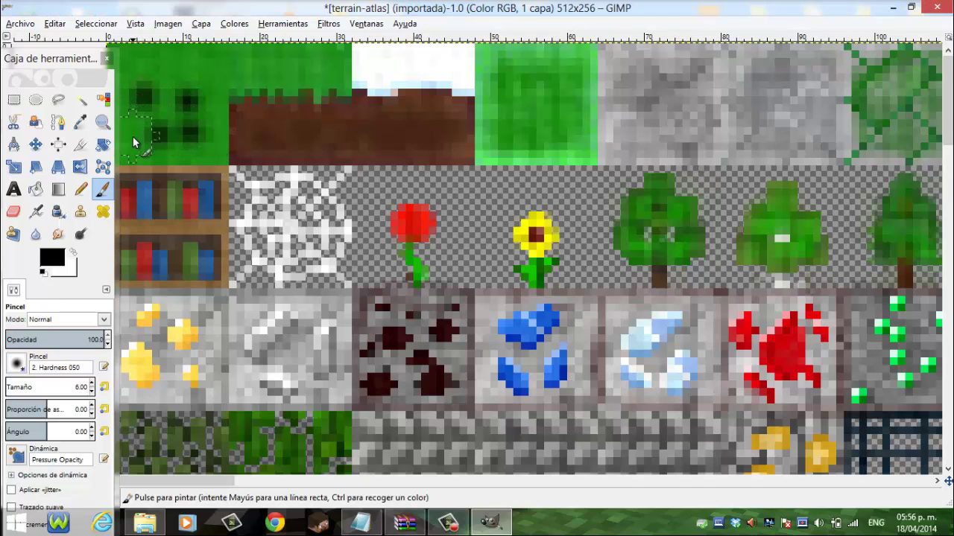
pyautogui.click(209, 148)
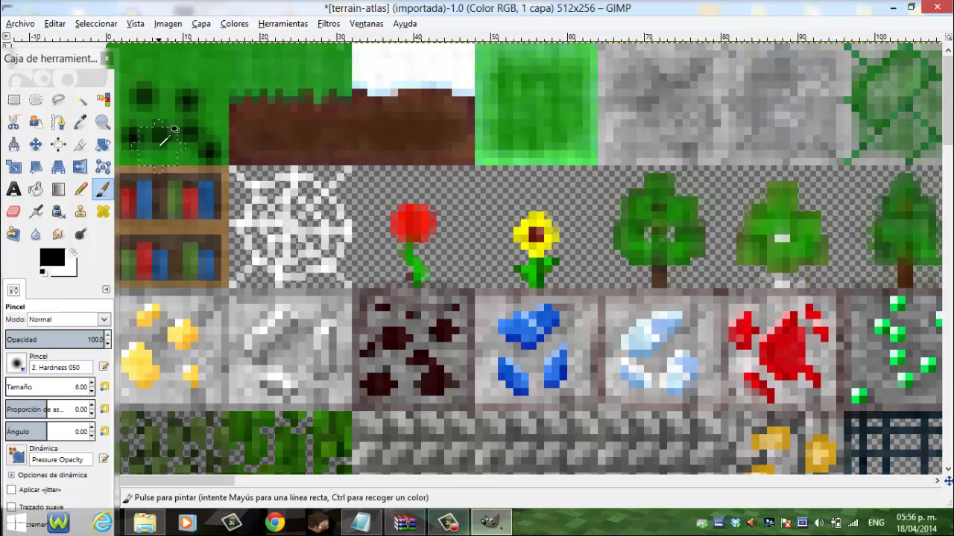
pyautogui.hotkey('ctrl', 'z')
pyautogui.hotkey('ctrl', 'z')
pyautogui.hotkey('ctrl', 'z')
pyautogui.hotkey('ctrl', 'z')
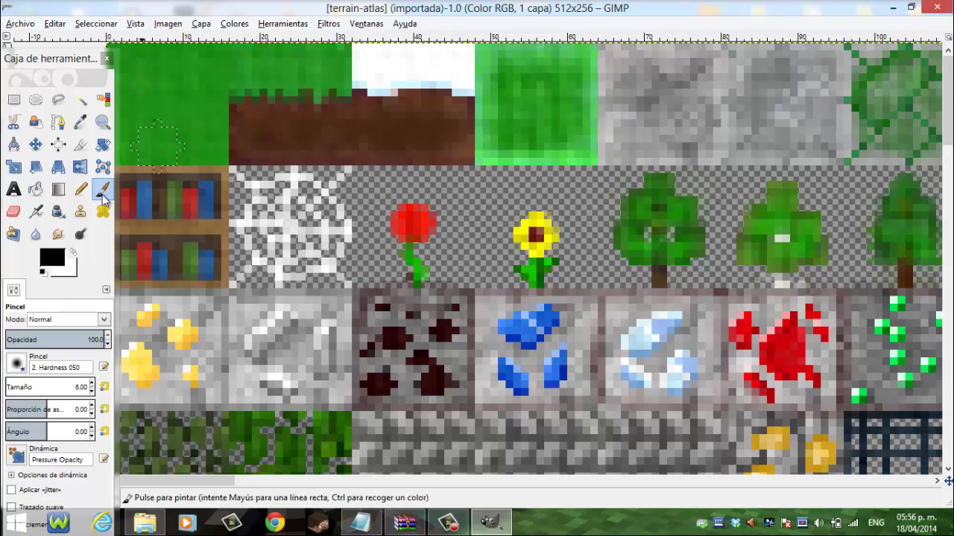
pyautogui.click(80, 189)
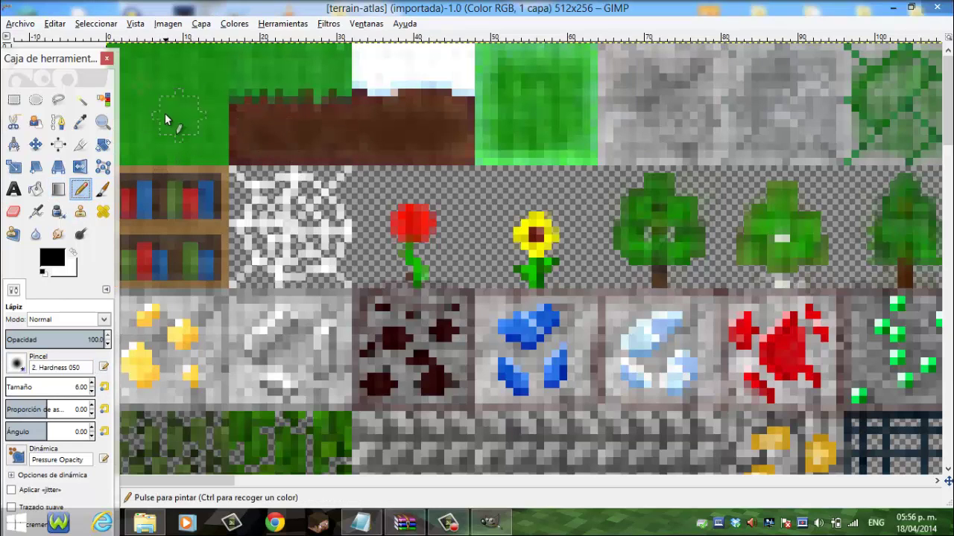
pyautogui.click(165, 122)
pyautogui.hotkey('ctrl', 'z')
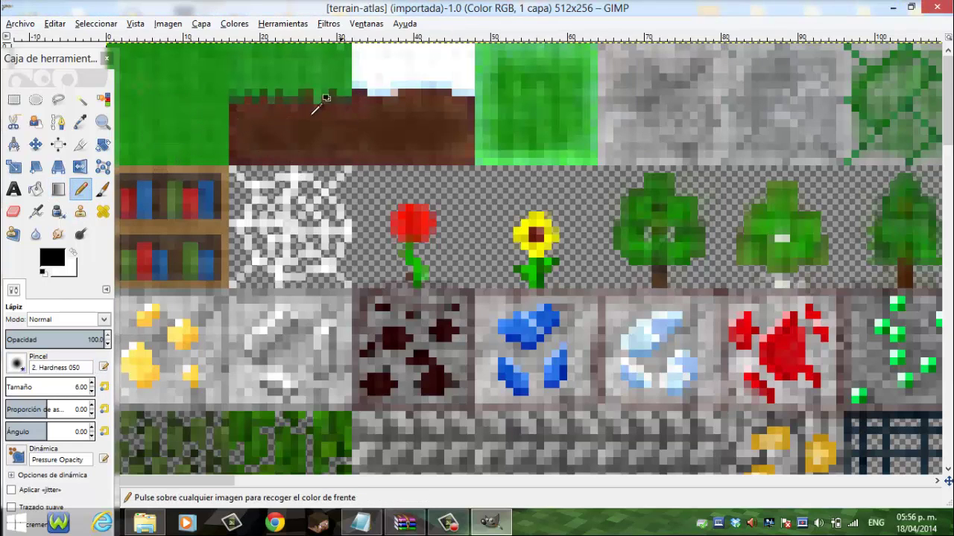
pyautogui.click(103, 189)
pyautogui.click(180, 138)
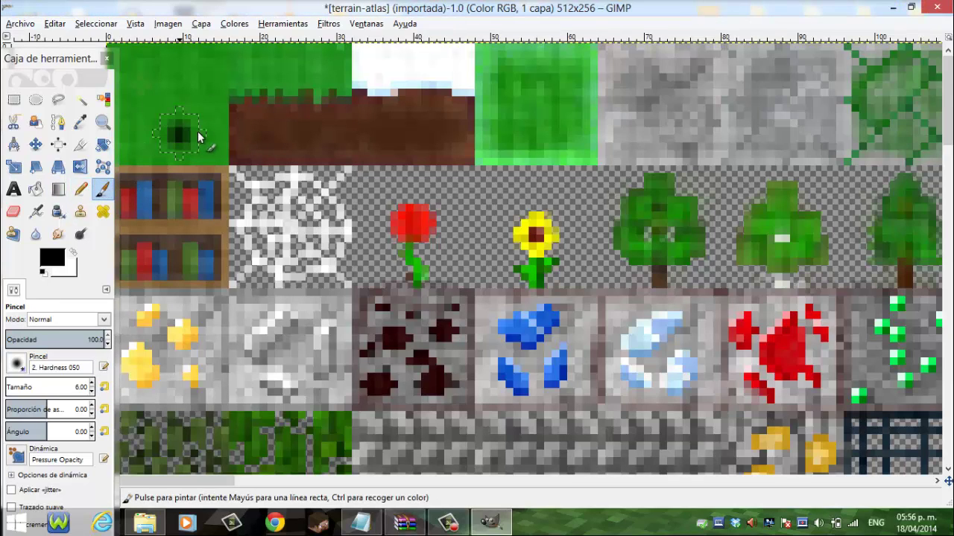
pyautogui.click(143, 140)
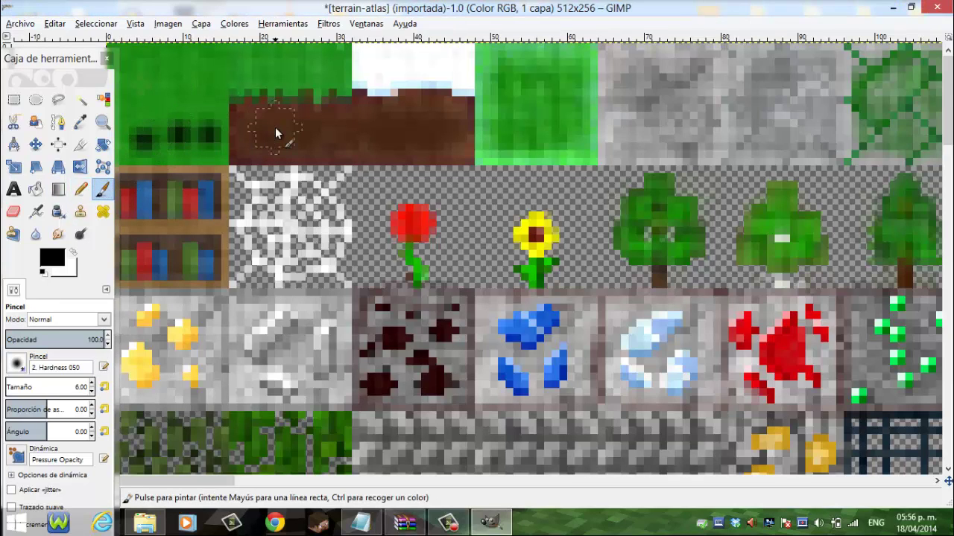
pyautogui.press('ctrl')
pyautogui.hotkey('ctrl', 'z')
pyautogui.hotkey('ctrl', 'z')
pyautogui.hotkey('ctrl', 'z')
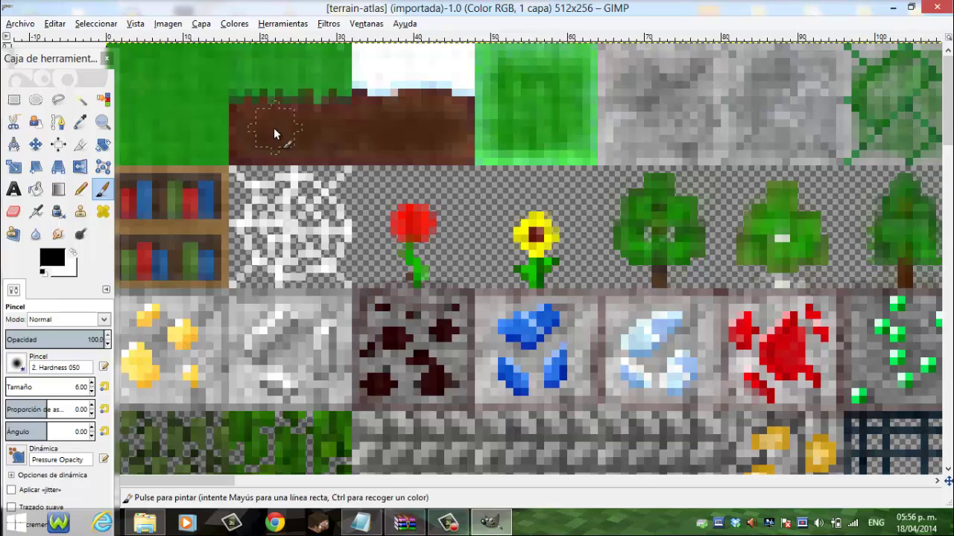
pyautogui.click(266, 134)
pyautogui.click(400, 132)
pyautogui.press('ctrl')
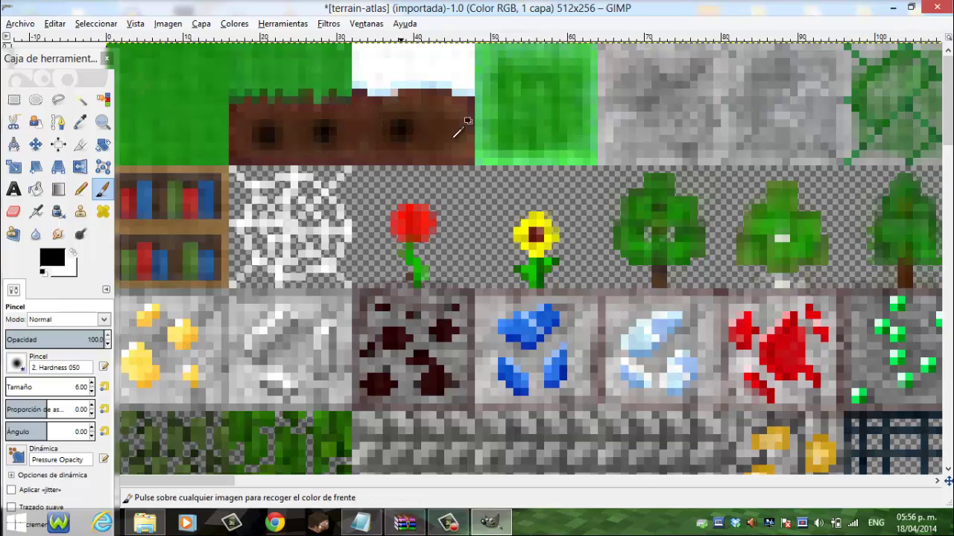
pyautogui.hotkey('ctrl', 'z')
pyautogui.hotkey('ctrl', 'z')
pyautogui.hotkey('ctrl', 'z')
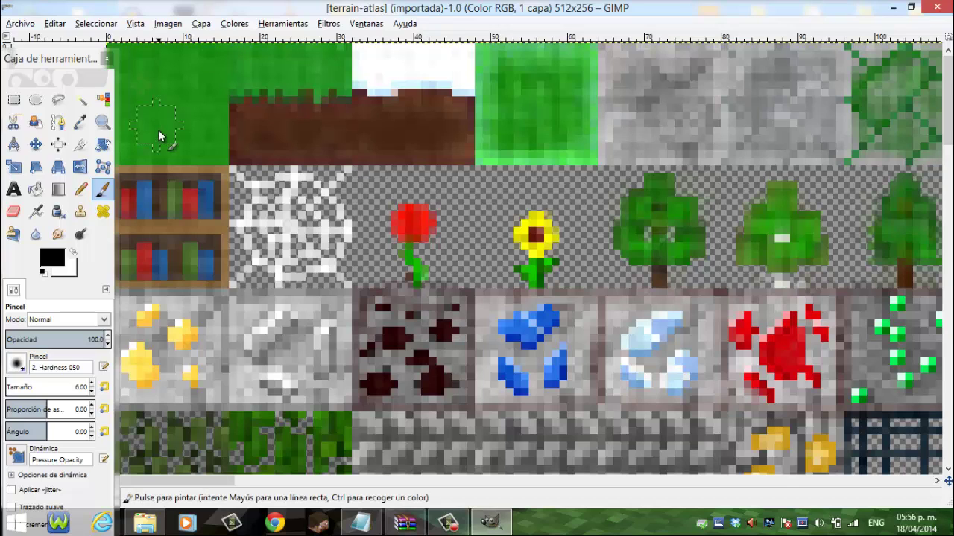
pyautogui.moveTo(73, 69); pyautogui.dragTo(81, 59)
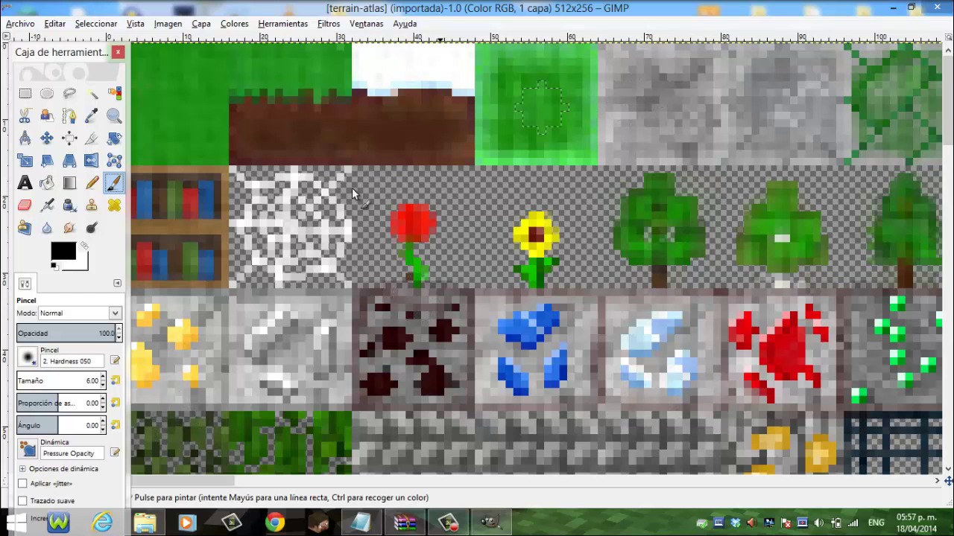
# - Navigate in Explorer to Sphax 0.8.0 > assets > images
pyautogui.click(144, 522)
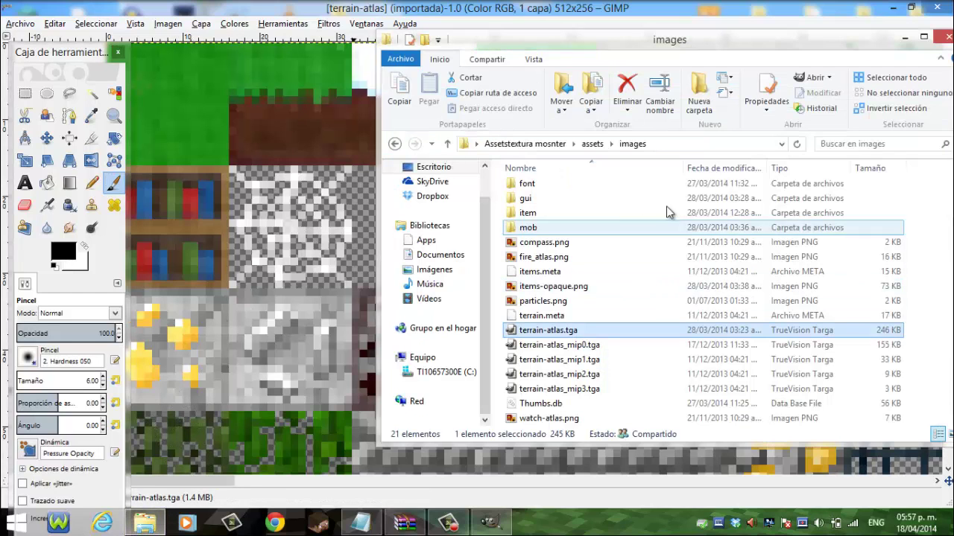
pyautogui.click(395, 143)
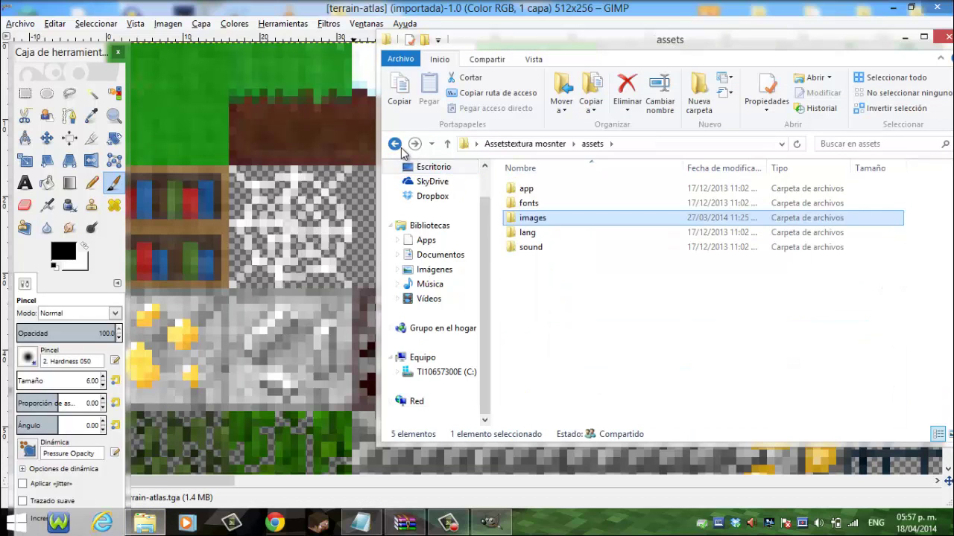
pyautogui.doubleClick(550, 232)
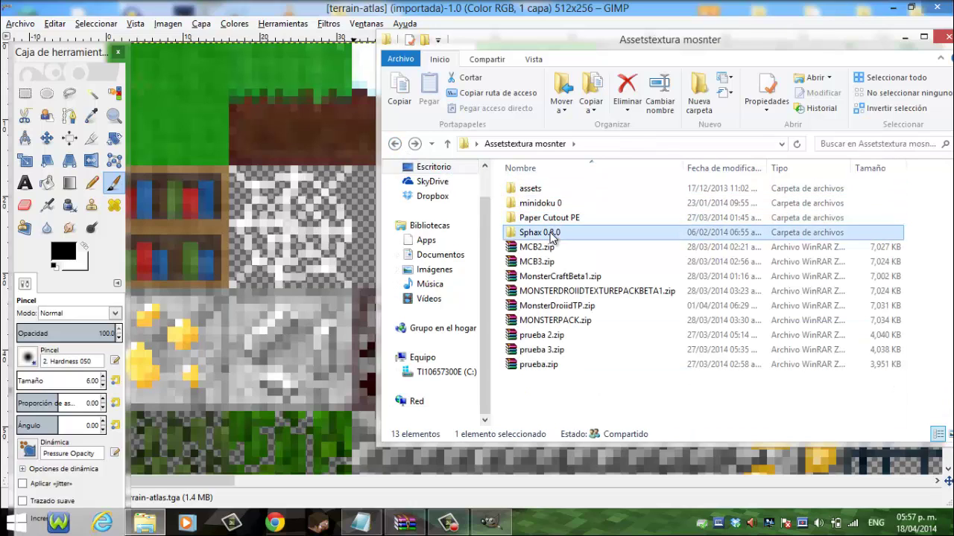
pyautogui.doubleClick(540, 189)
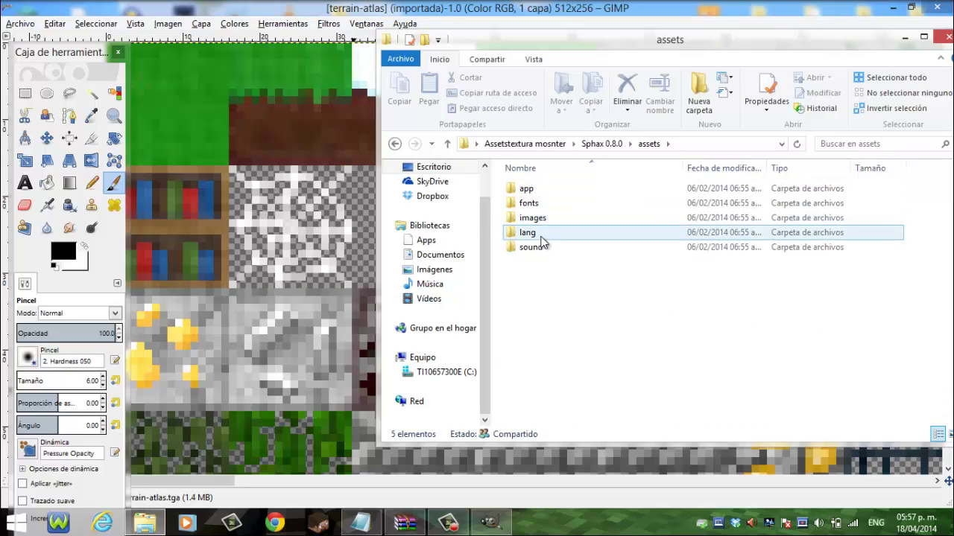
pyautogui.doubleClick(542, 219)
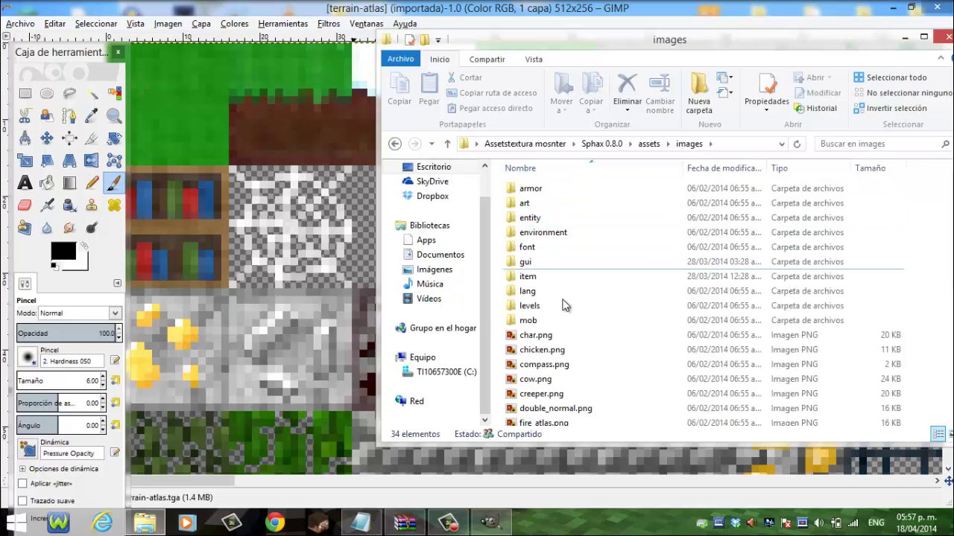
# - Select the Sphax pack's terrain-atlas.tga and preview the two open GIMP image windows
pyautogui.scroll(-1, 572, 350)
pyautogui.scroll(-1, 573, 350)
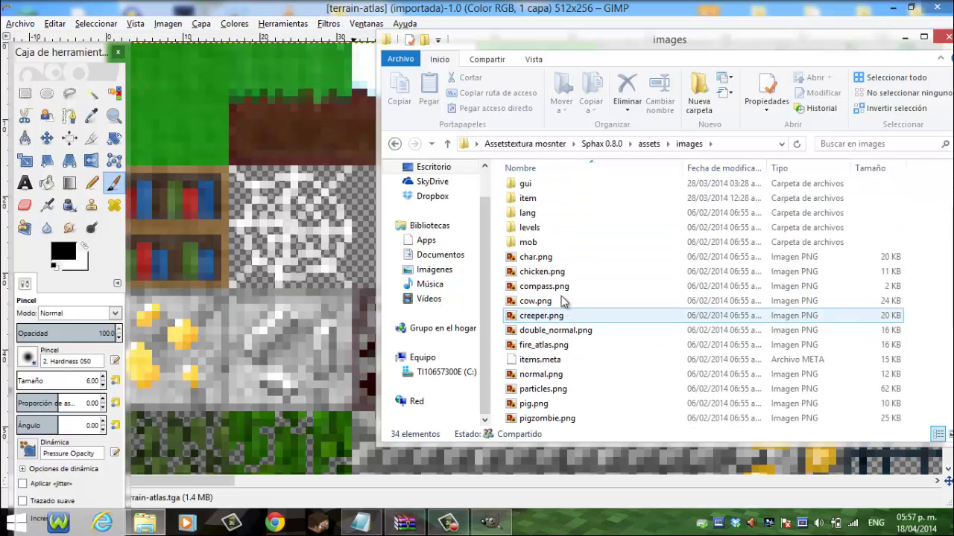
pyautogui.scroll(-4, 570, 339)
pyautogui.click(562, 363)
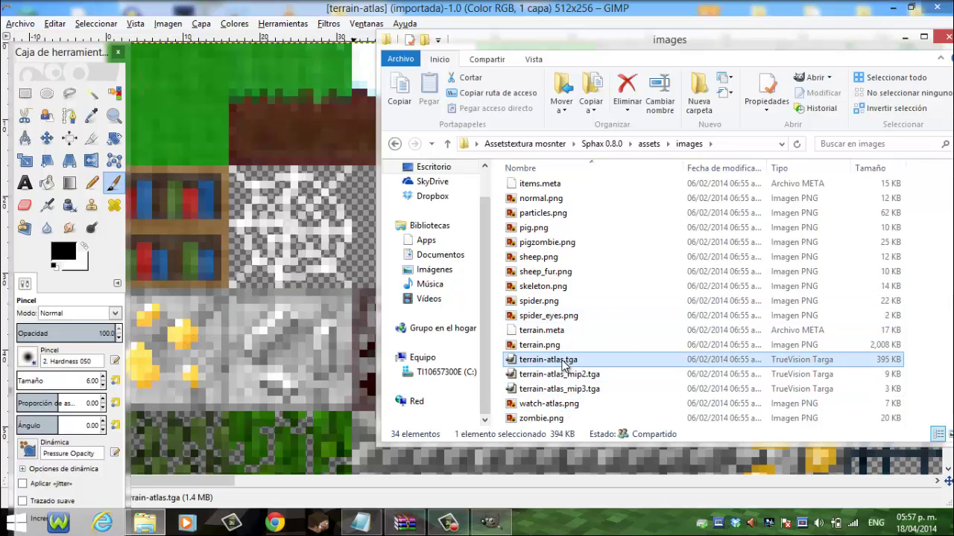
pyautogui.rightClick(562, 363)
pyautogui.click(553, 365)
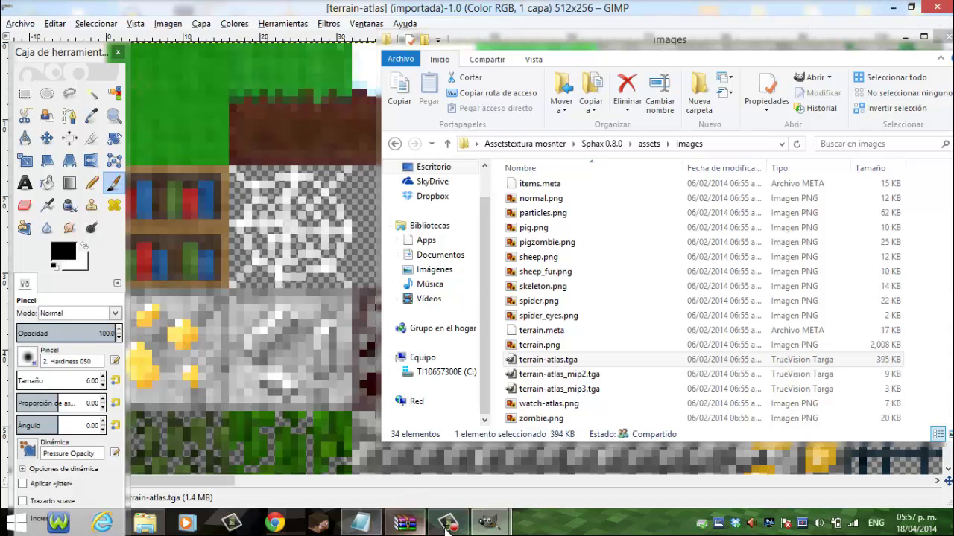
pyautogui.click(506, 527)
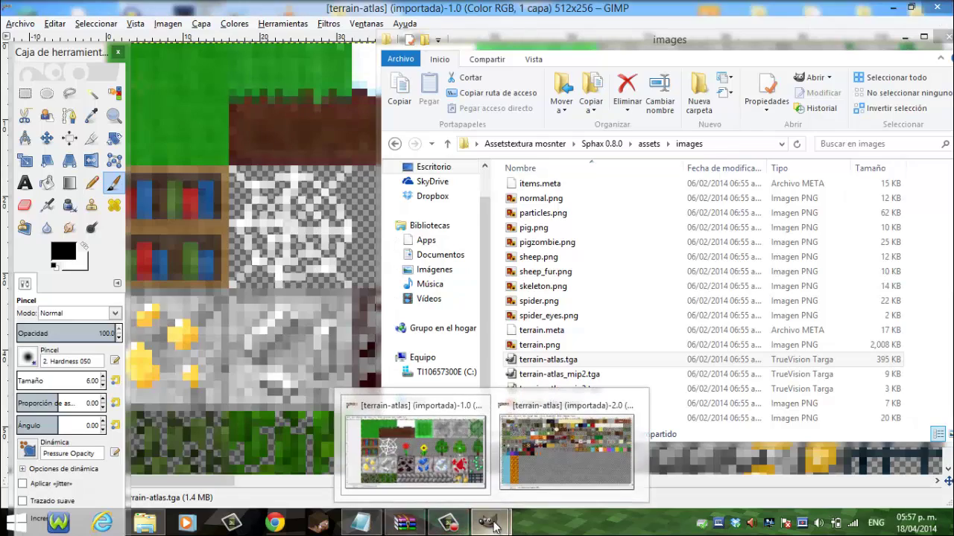
# - Bring the 1024x512 atlas forward and zoom to 800% on its upper-left tiles
pyautogui.click(511, 462)
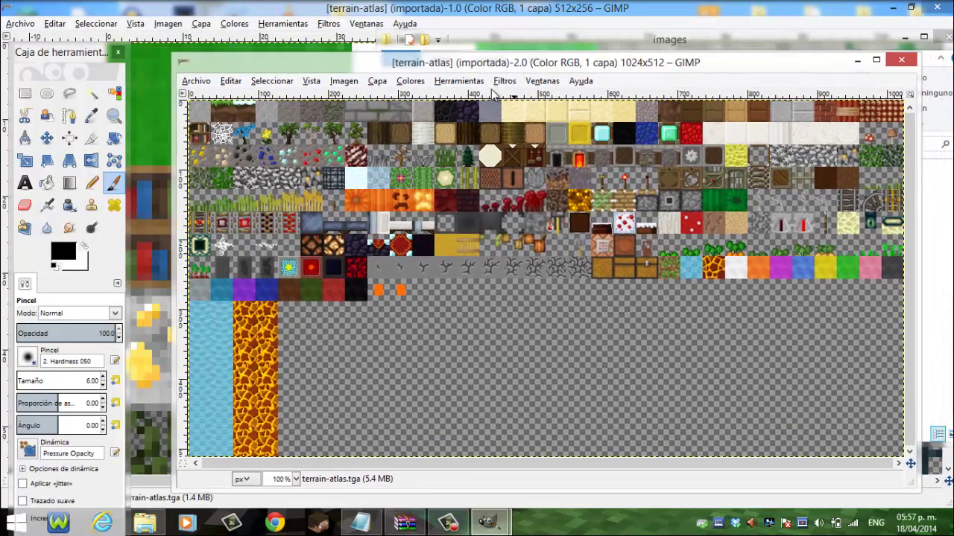
pyautogui.click(114, 115)
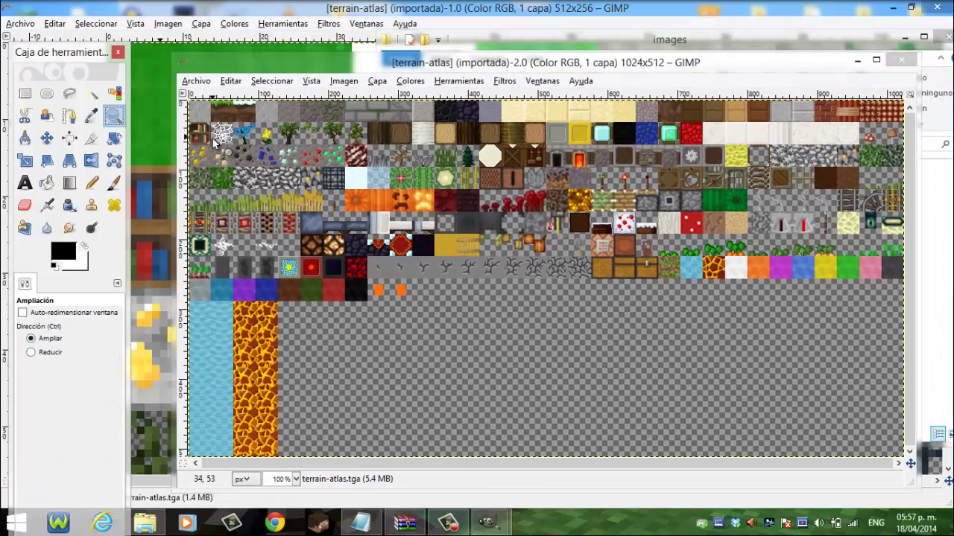
pyautogui.click(214, 139)
pyautogui.click(213, 139)
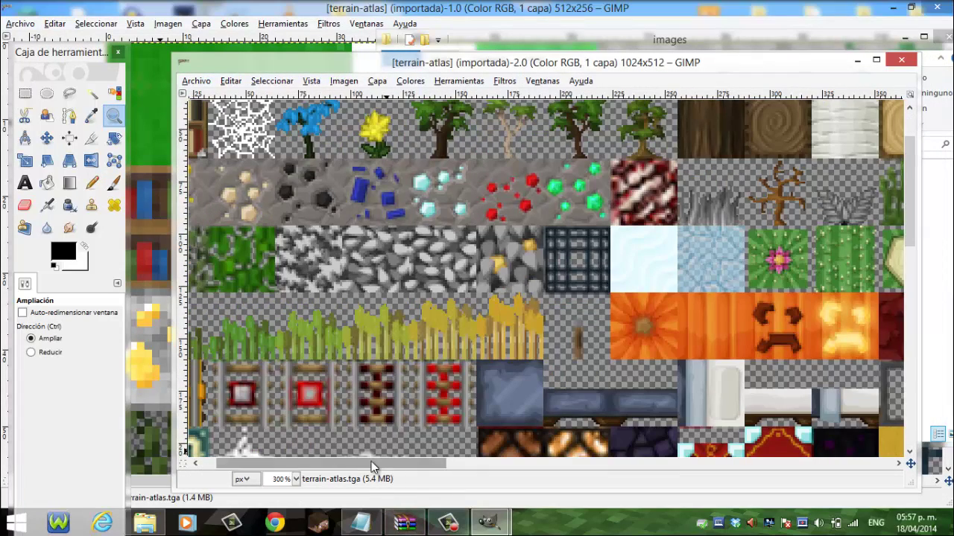
pyautogui.hscroll(-2, 371, 461)
pyautogui.scroll(2, 265, 322)
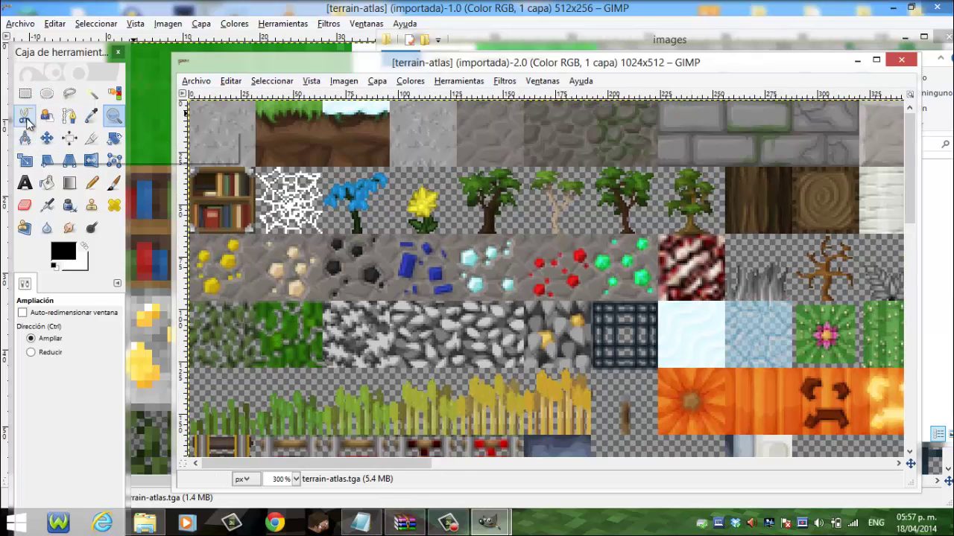
pyautogui.click(25, 93)
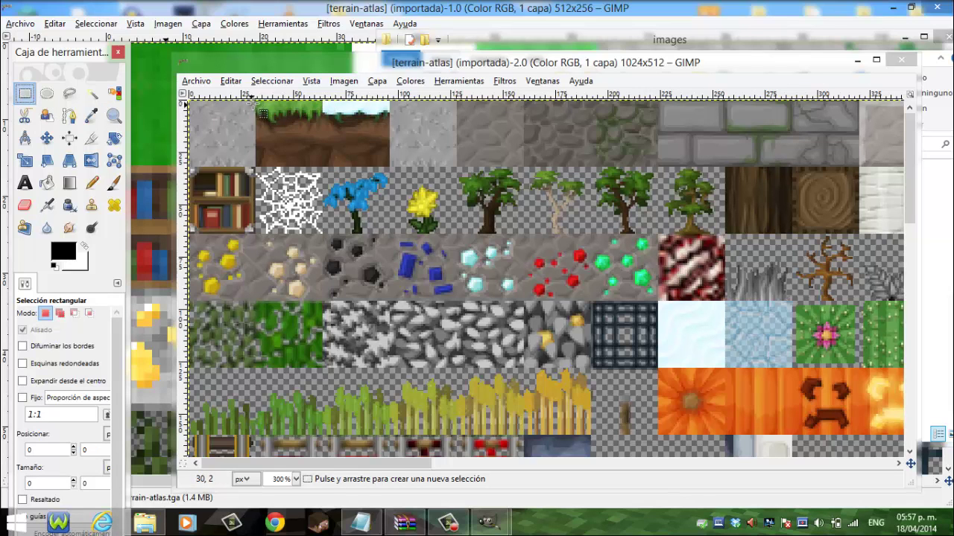
pyautogui.click(114, 115)
pyautogui.click(266, 113)
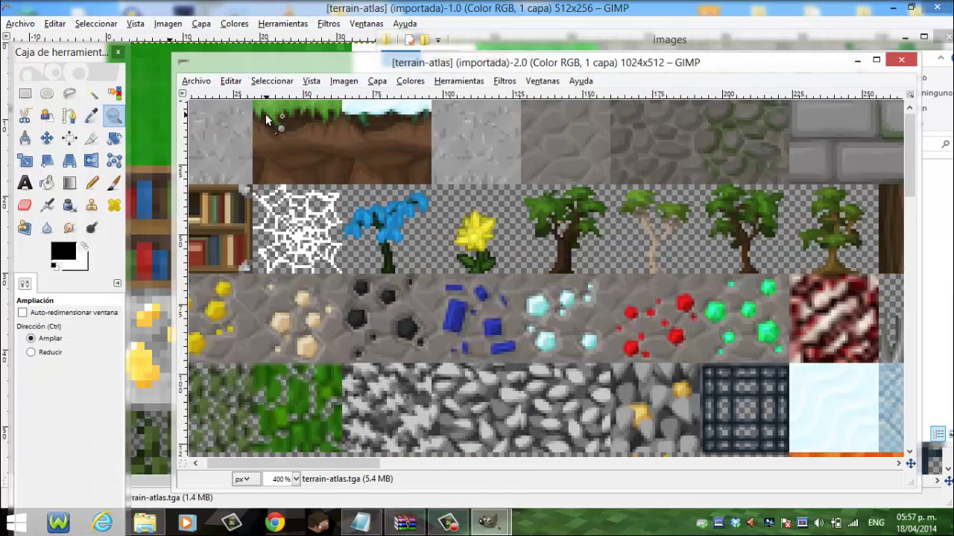
pyautogui.scroll(1, 300, 202)
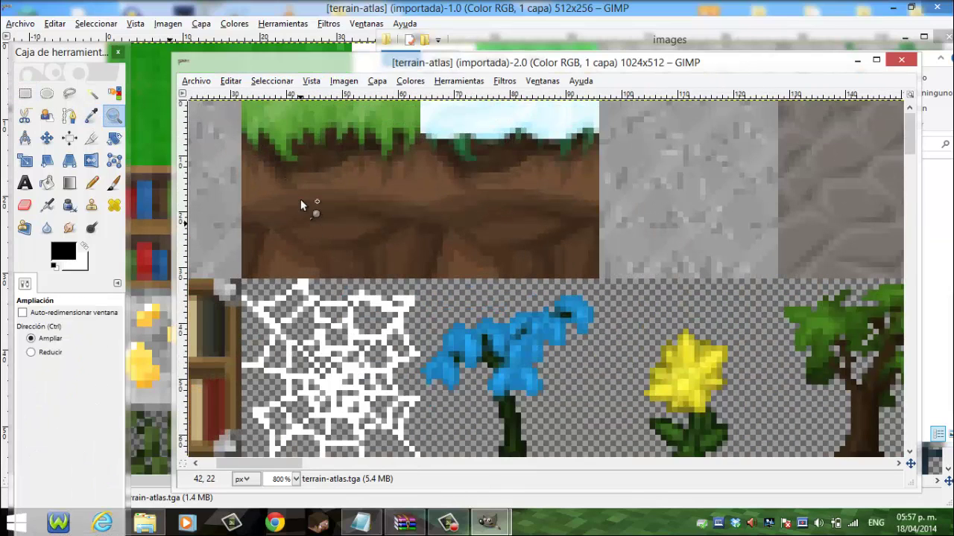
# - Shift the atlas layer 2 pixels and start a rectangle selection at the grass tile
pyautogui.click(25, 93)
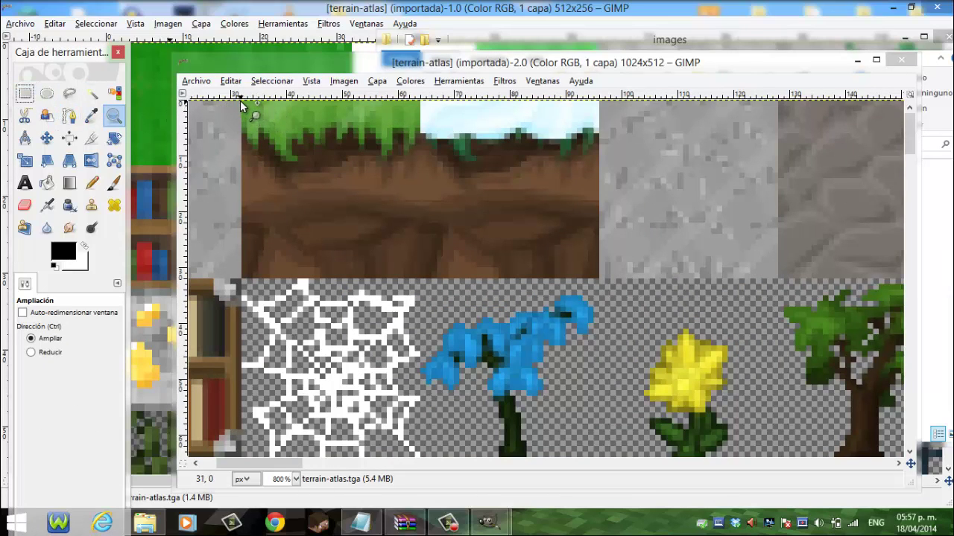
pyautogui.press('m')
pyautogui.moveTo(243, 104); pyautogui.dragTo(229, 105)
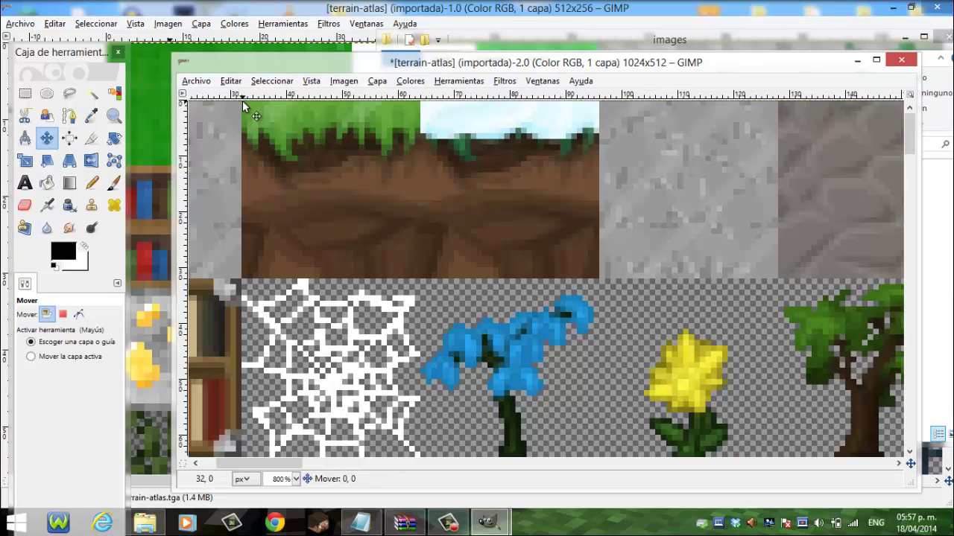
pyautogui.click(24, 93)
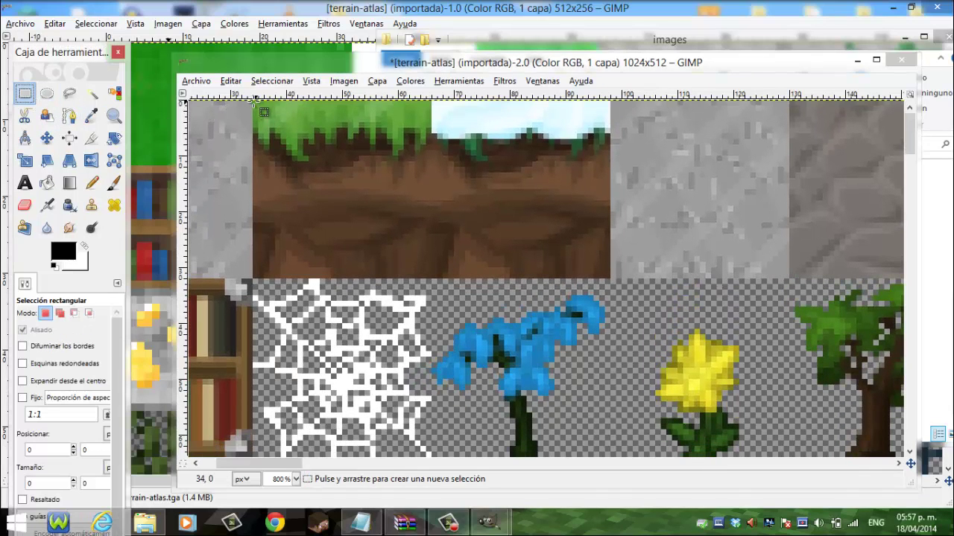
pyautogui.moveTo(253, 102)
pyautogui.mouseDown()
pyautogui.moveTo(351, 214)
pyautogui.moveTo(431, 280)
pyautogui.mouseUp()
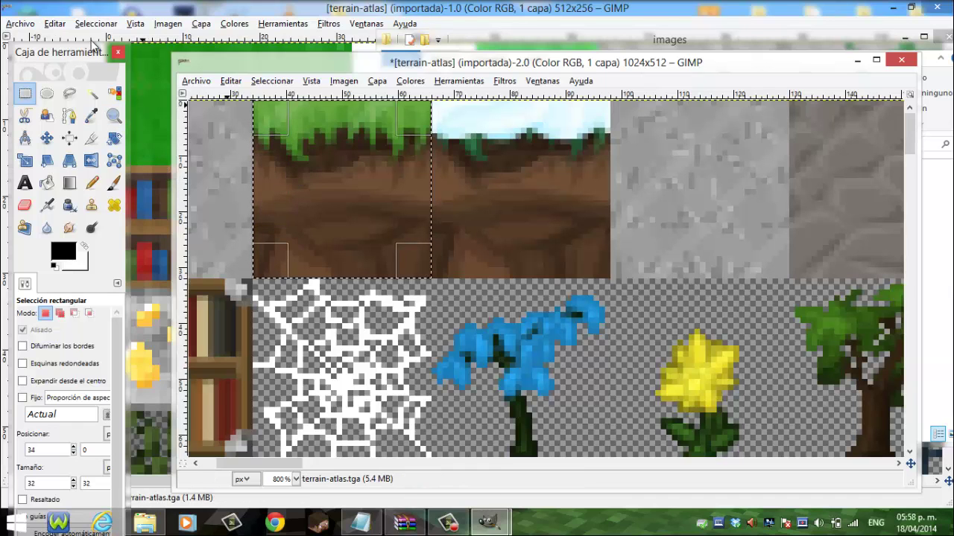
# - Copy the selected 32x32 grass patch at x=34 and paste it
pyautogui.click(52, 24)
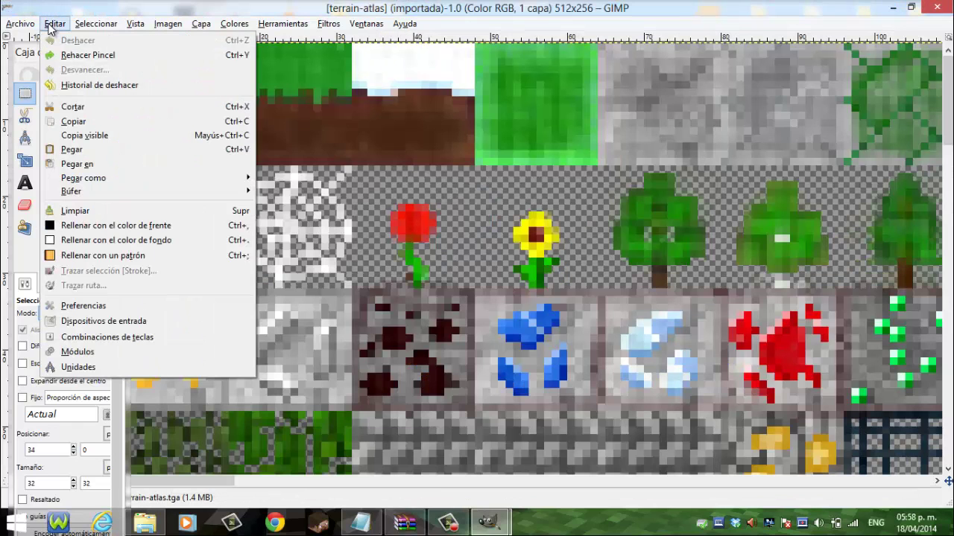
pyautogui.click(71, 122)
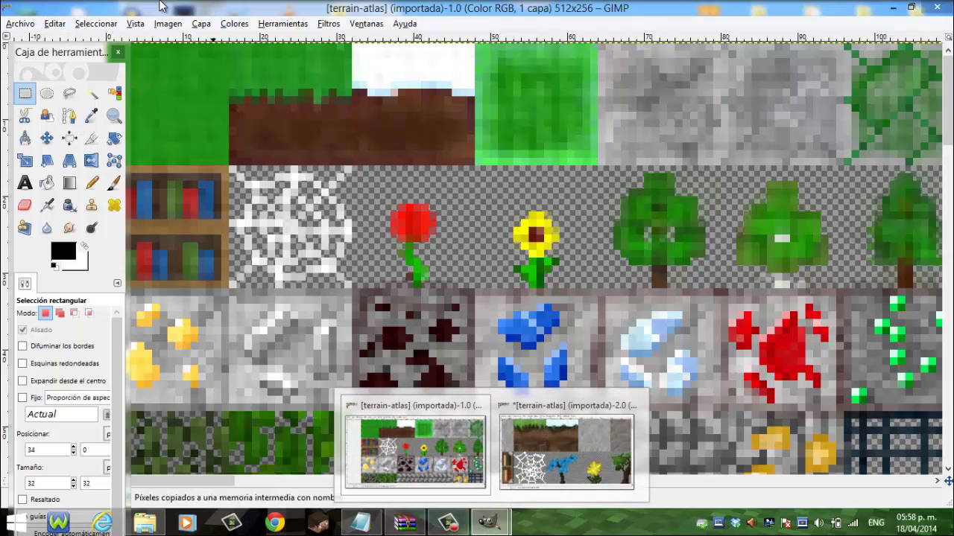
pyautogui.click(56, 23)
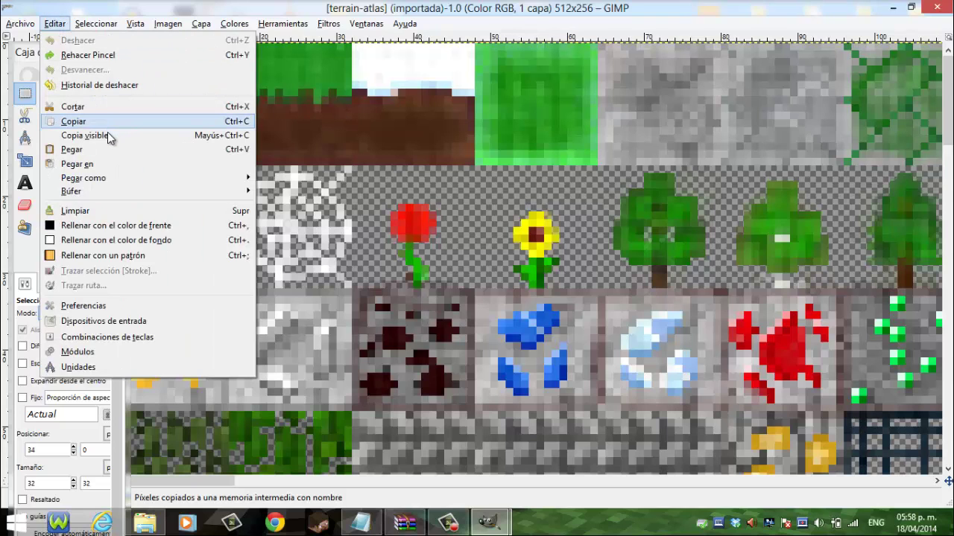
pyautogui.click(91, 153)
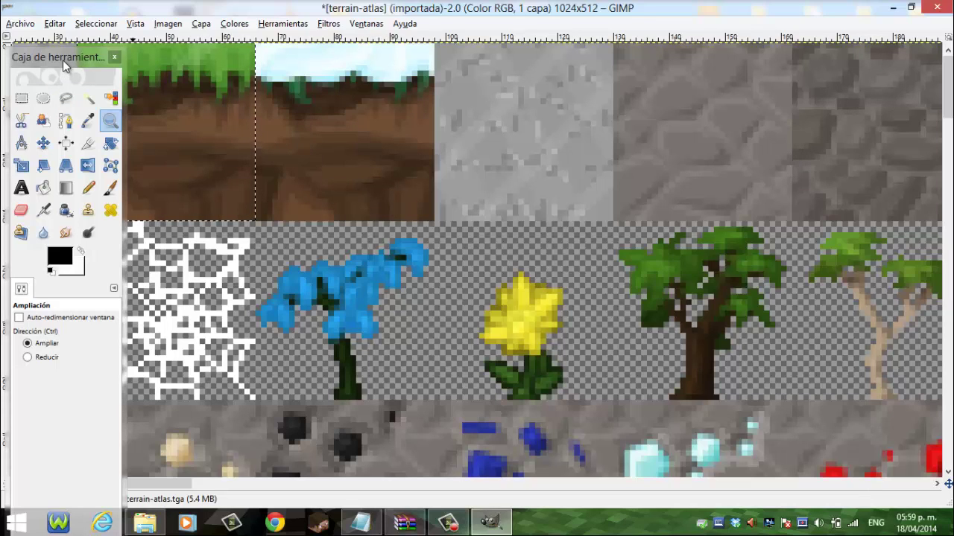
pyautogui.moveTo(62, 59)
pyautogui.mouseDown()
pyautogui.moveTo(30, 50)
pyautogui.moveTo(85, 51)
pyautogui.moveTo(58, 156)
pyautogui.mouseUp()
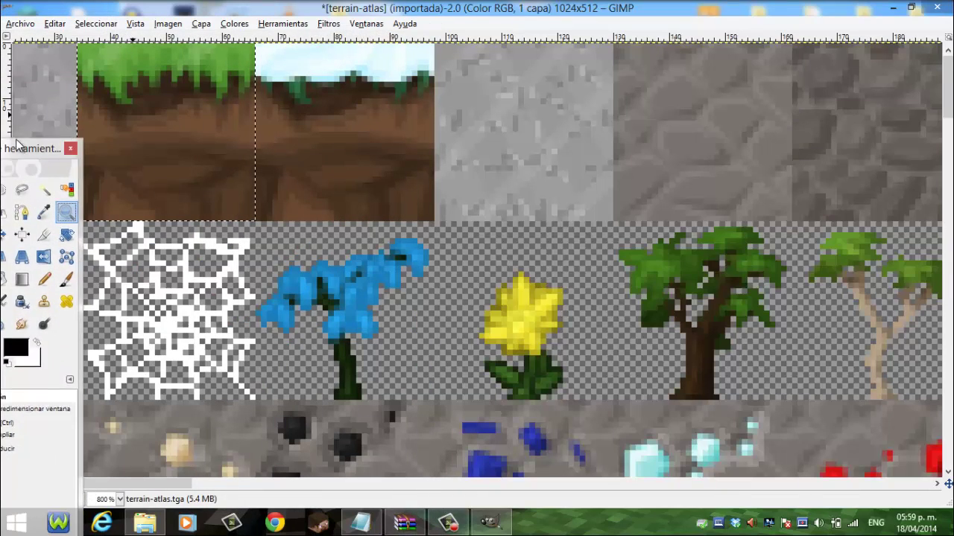
# - Paste the grass tile as a floating layer over the top-left slot, then copy it again
pyautogui.click(54, 23)
pyautogui.click(89, 122)
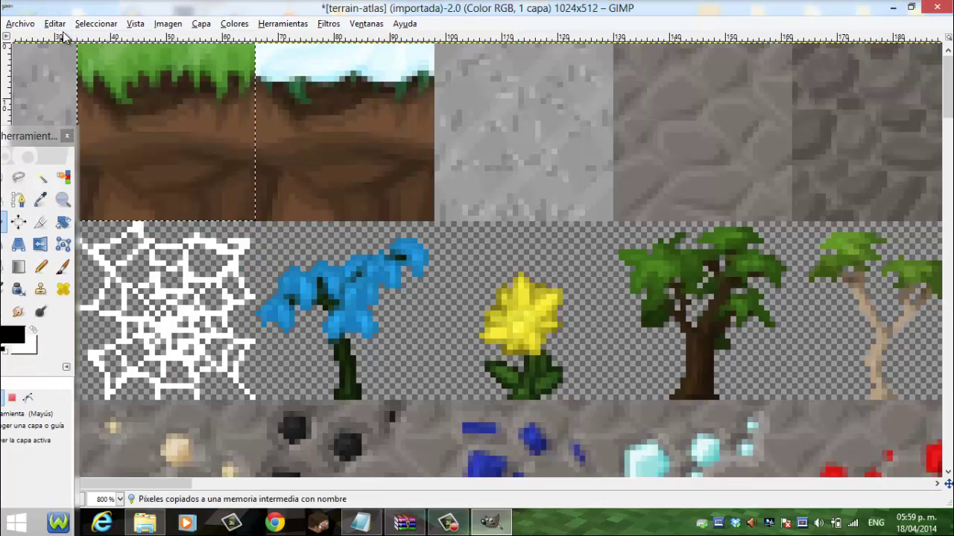
pyautogui.click(54, 23)
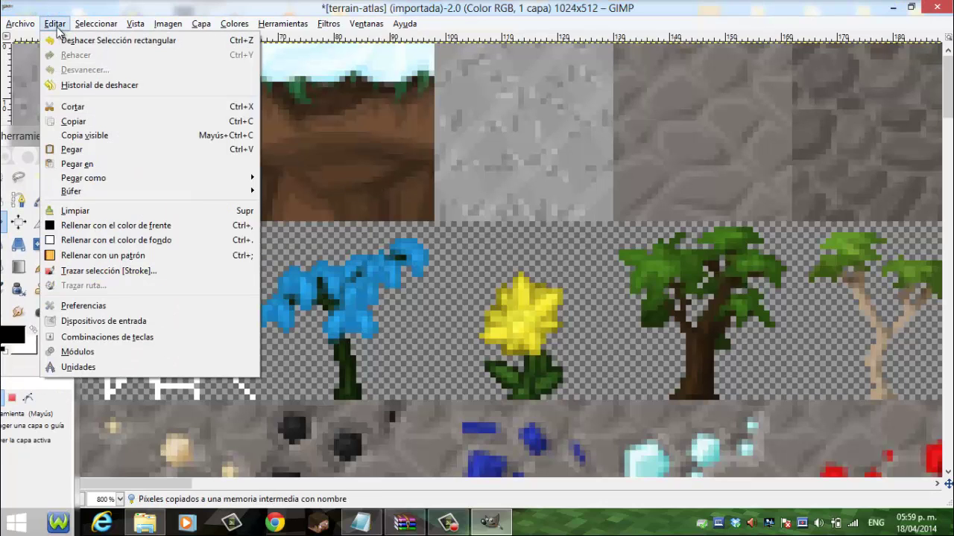
pyautogui.click(77, 149)
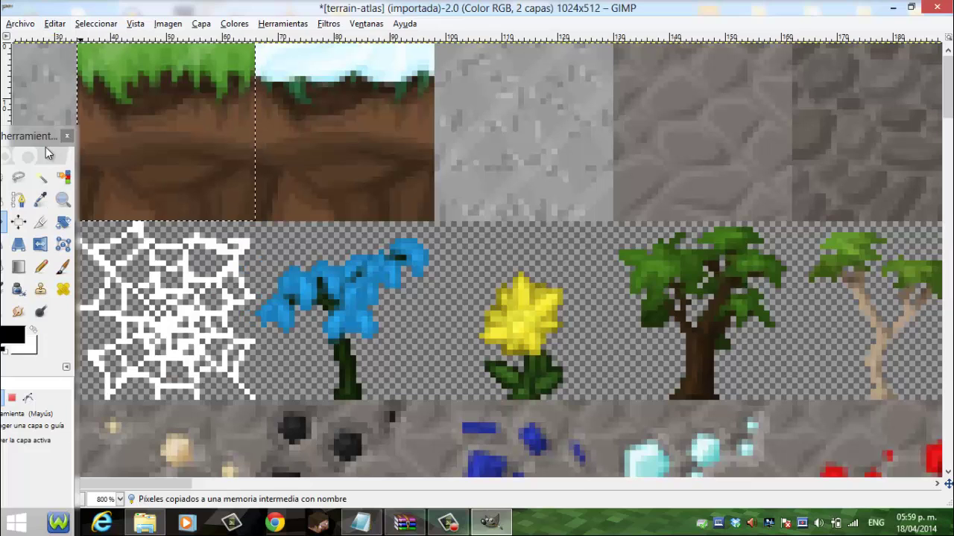
pyautogui.moveTo(44, 138)
pyautogui.mouseDown()
pyautogui.moveTo(74, 70)
pyautogui.moveTo(23, 73)
pyautogui.mouseUp()
pyautogui.moveTo(167, 115)
pyautogui.mouseDown()
pyautogui.moveTo(606, 203)
pyautogui.moveTo(586, 138)
pyautogui.moveTo(419, 134)
pyautogui.moveTo(485, 266)
pyautogui.moveTo(405, 151)
pyautogui.moveTo(340, 104)
pyautogui.moveTo(512, 141)
pyautogui.moveTo(377, 253)
pyautogui.moveTo(434, 247)
pyautogui.moveTo(325, 122)
pyautogui.moveTo(334, 110)
pyautogui.moveTo(133, 100)
pyautogui.moveTo(150, 100)
pyautogui.moveTo(150, 111)
pyautogui.mouseUp()
pyautogui.rightClick(151, 111)
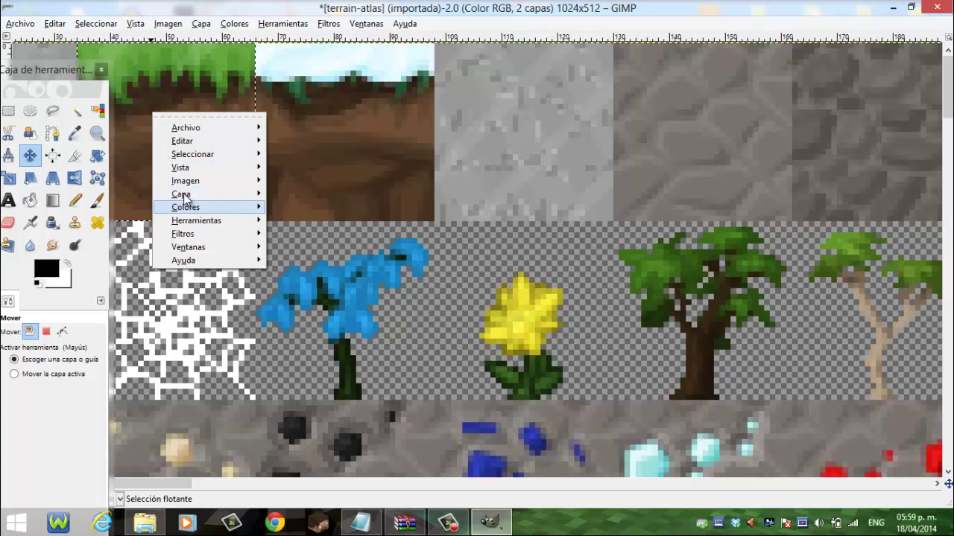
pyautogui.click(56, 25)
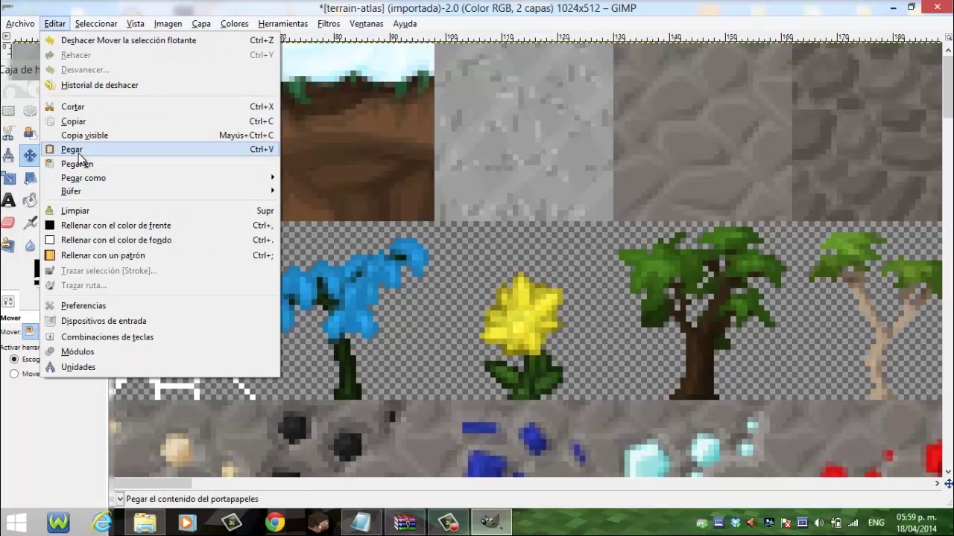
pyautogui.click(72, 121)
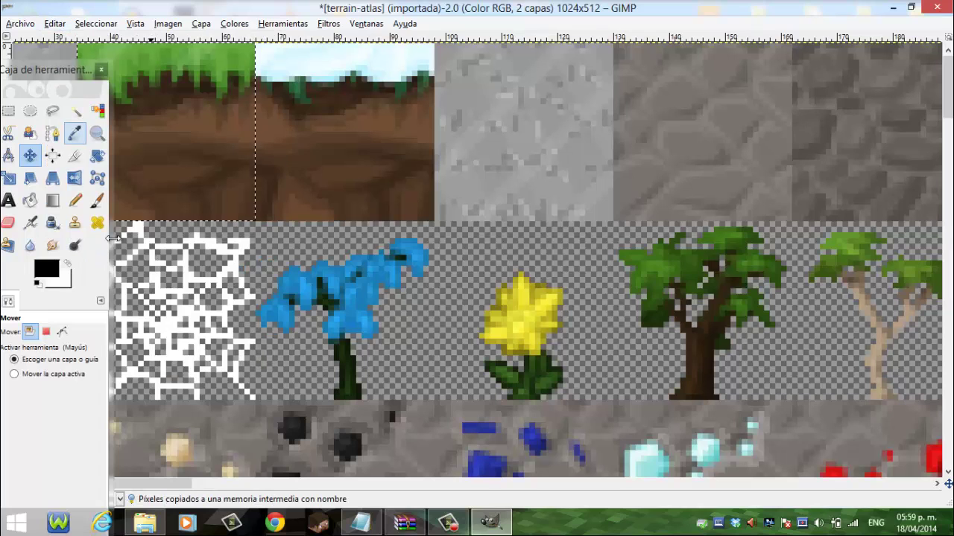
# - Open the original assets\images terrain-atlas.tga in GIMP as a third image
pyautogui.click(144, 522)
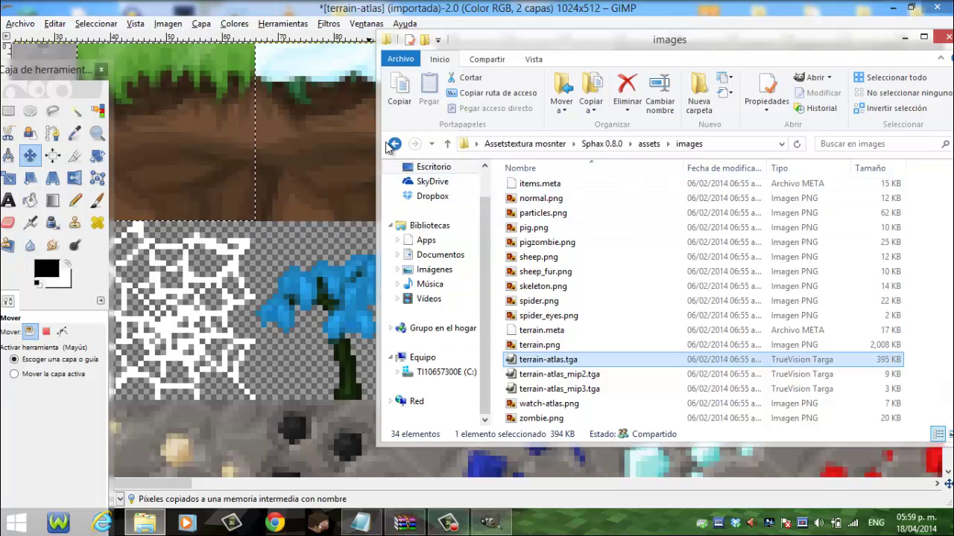
pyautogui.click(394, 145)
pyautogui.click(395, 143)
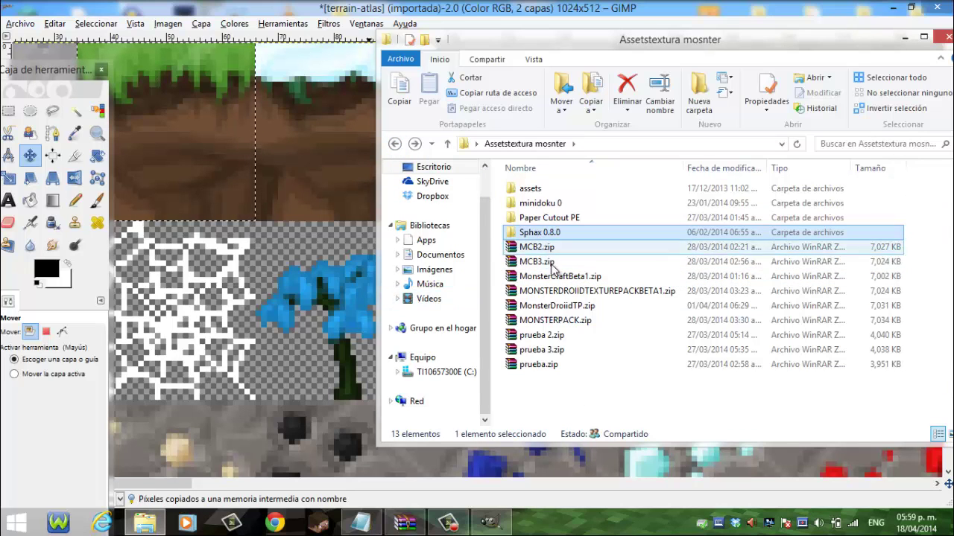
pyautogui.doubleClick(531, 190)
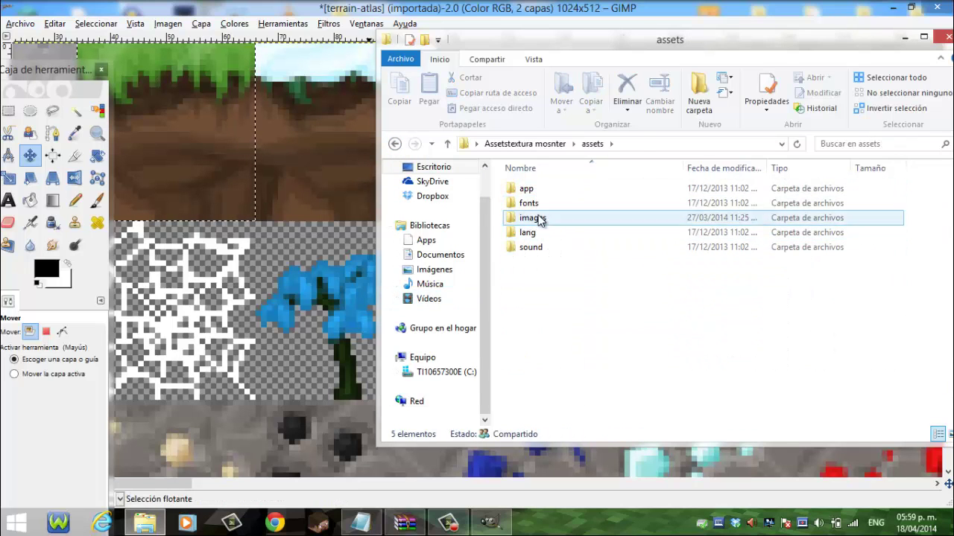
pyautogui.doubleClick(533, 218)
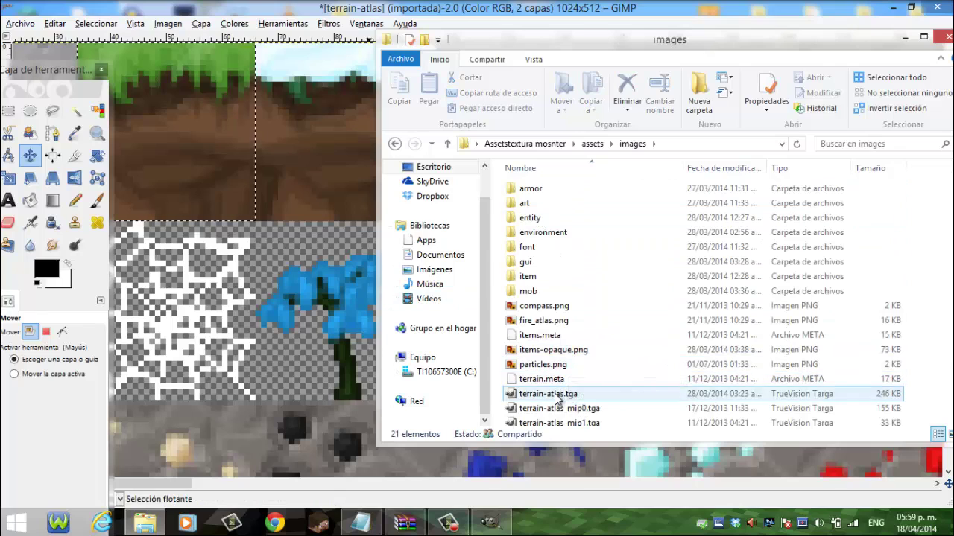
pyautogui.doubleClick(556, 392)
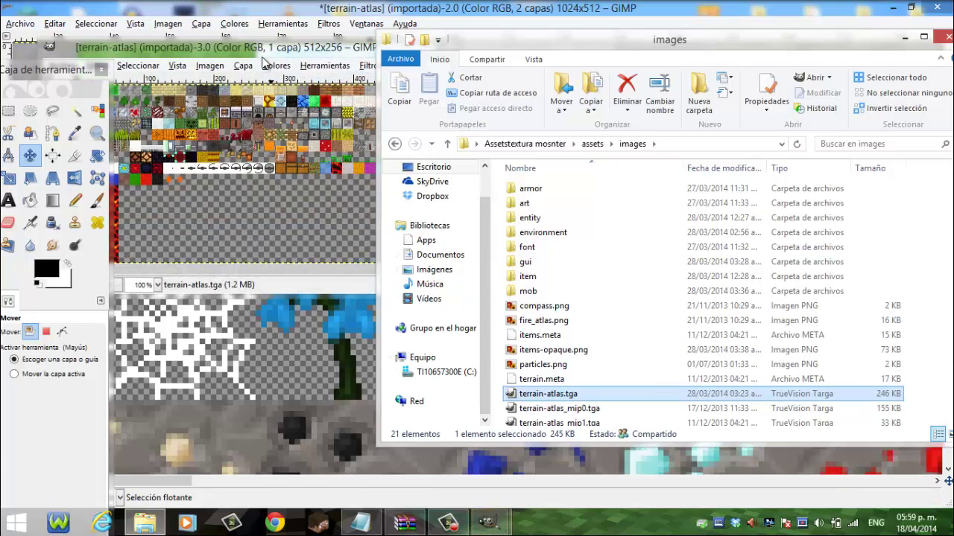
# - Hide Explorer and zoom the new 512x256 atlas up to 1600%
pyautogui.moveTo(262, 61); pyautogui.dragTo(382, 90)
pyautogui.click(904, 37)
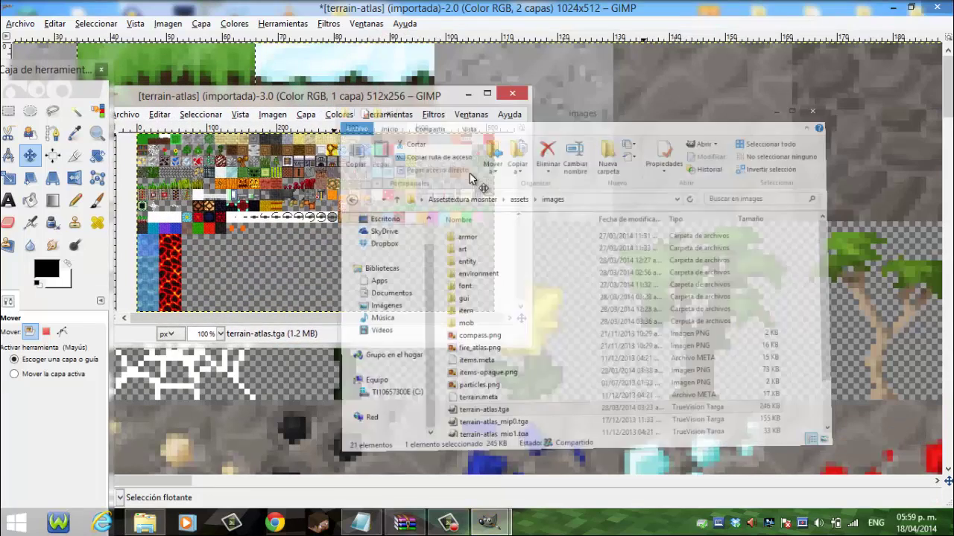
pyautogui.click(97, 132)
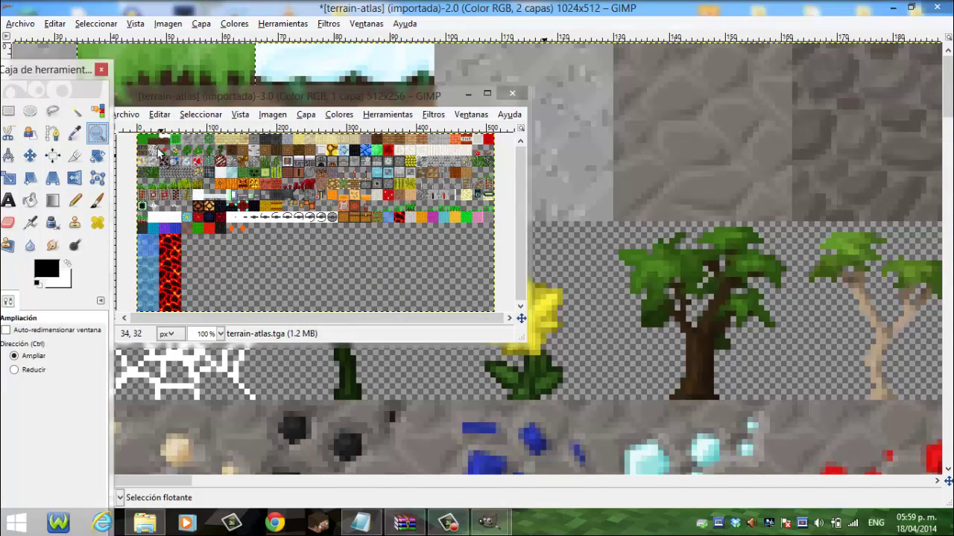
pyautogui.click(203, 223)
pyautogui.click(203, 224)
pyautogui.click(203, 224)
# - Maximize the 512x256 atlas window and paste the grass tile in as a floating selection
pyautogui.scroll(4, 205, 225)
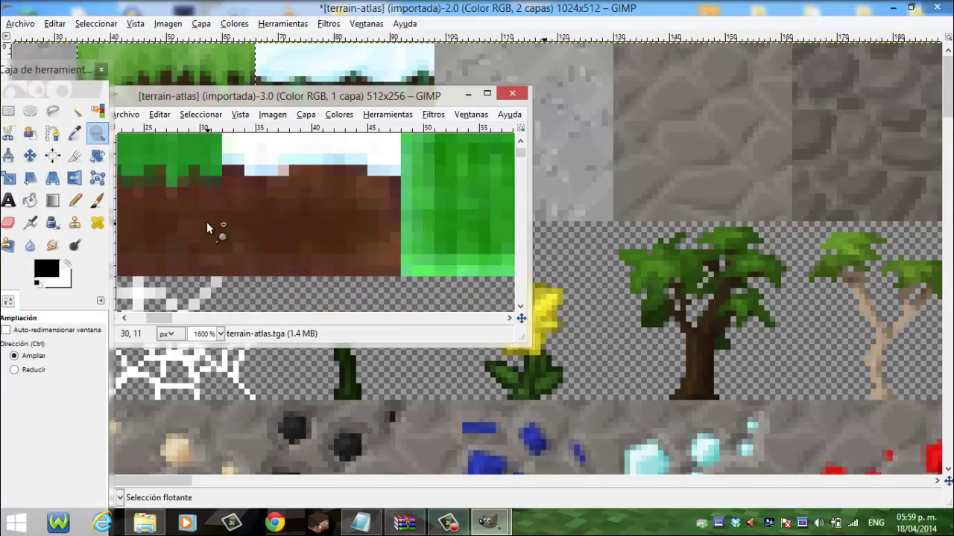
pyautogui.scroll(1, 206, 226)
pyautogui.click(486, 94)
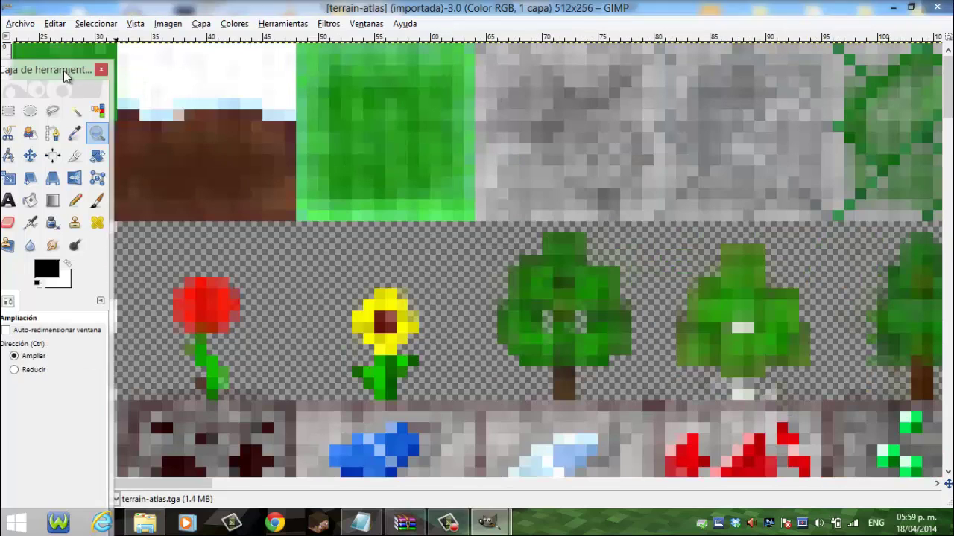
pyautogui.moveTo(476, 8); pyautogui.dragTo(395, 61)
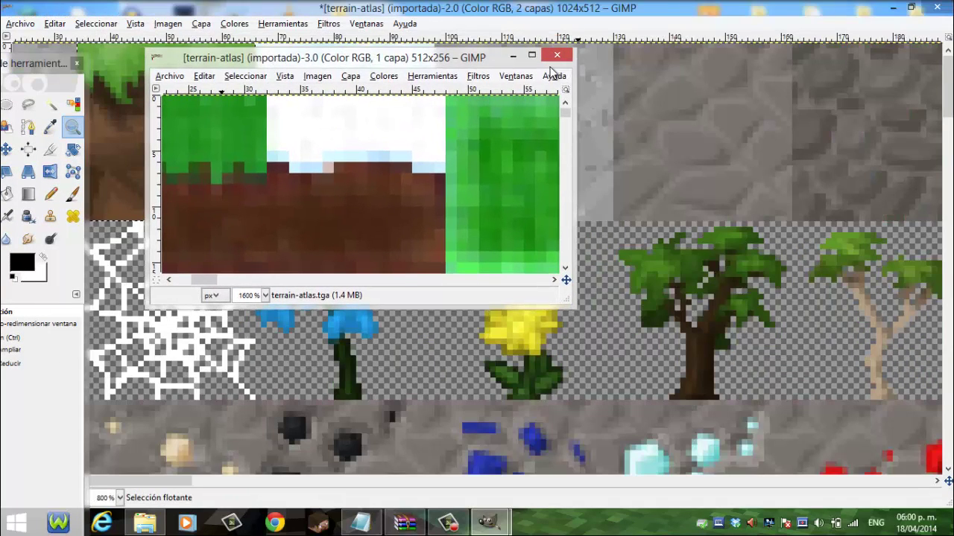
pyautogui.click(531, 55)
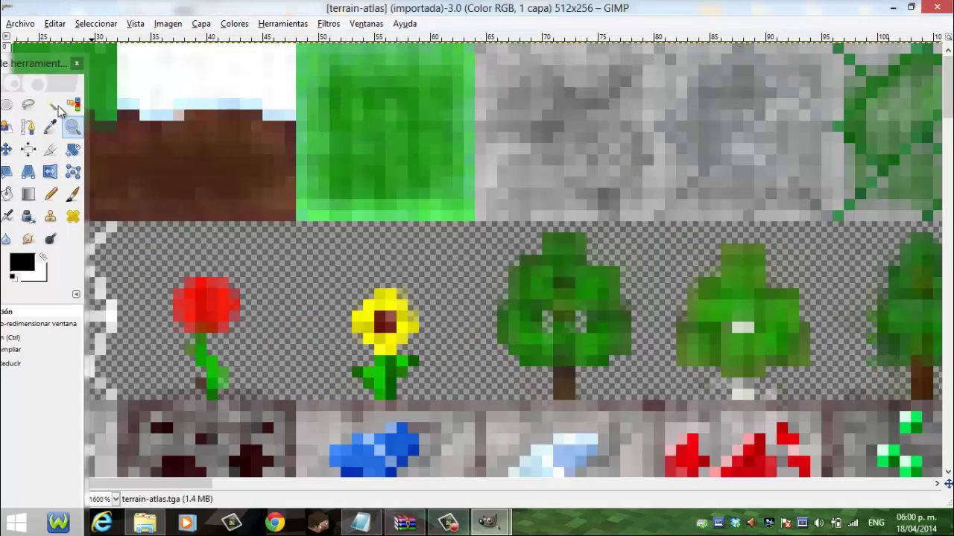
pyautogui.moveTo(30, 65); pyautogui.dragTo(68, 54)
pyautogui.click(58, 23)
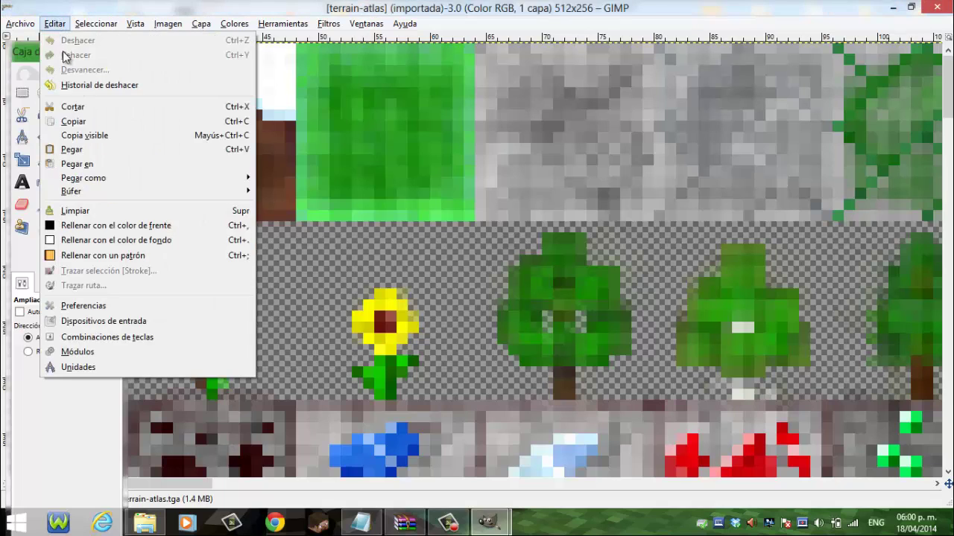
pyautogui.click(70, 149)
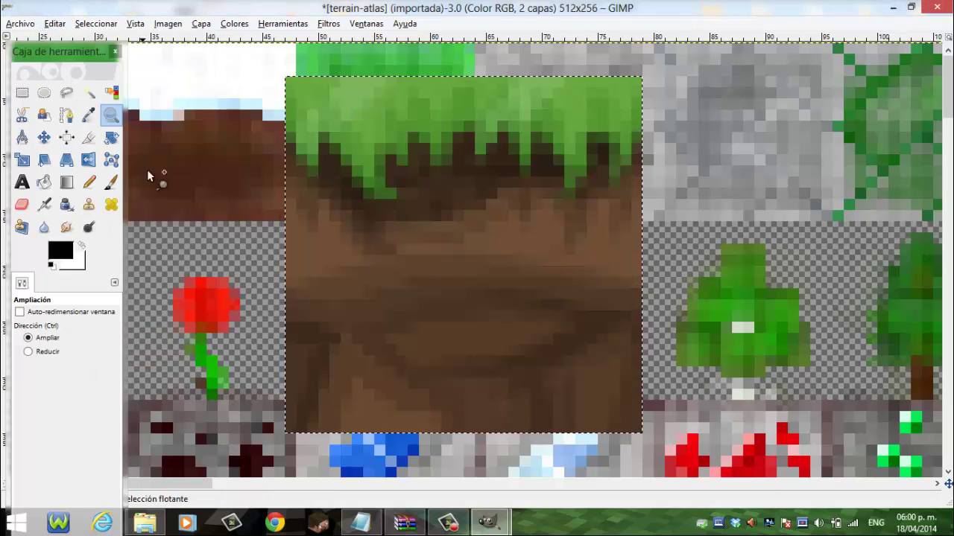
pyautogui.click(39, 142)
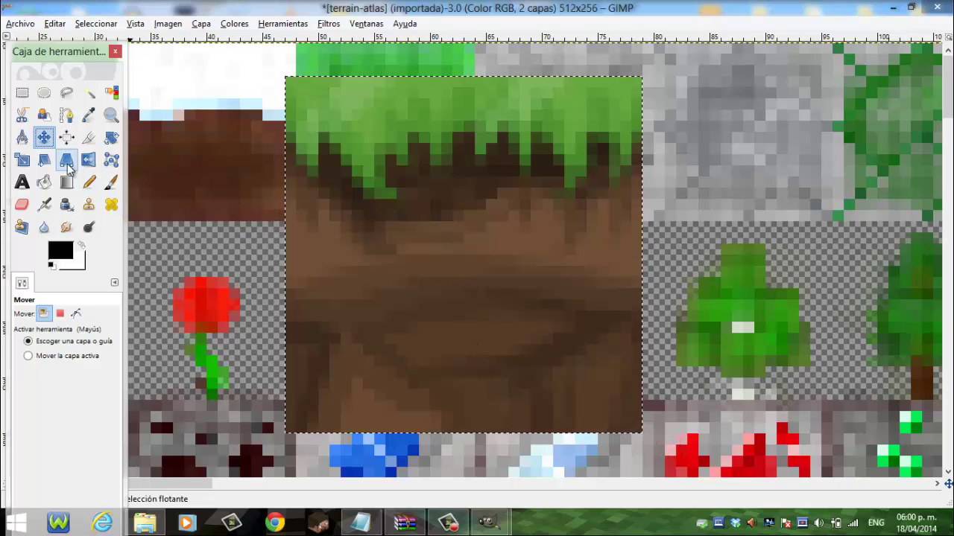
# - Scale the pasted dirt-grass tile to 16×16 pixels and drag it toward the atlas's top-left
pyautogui.click(23, 161)
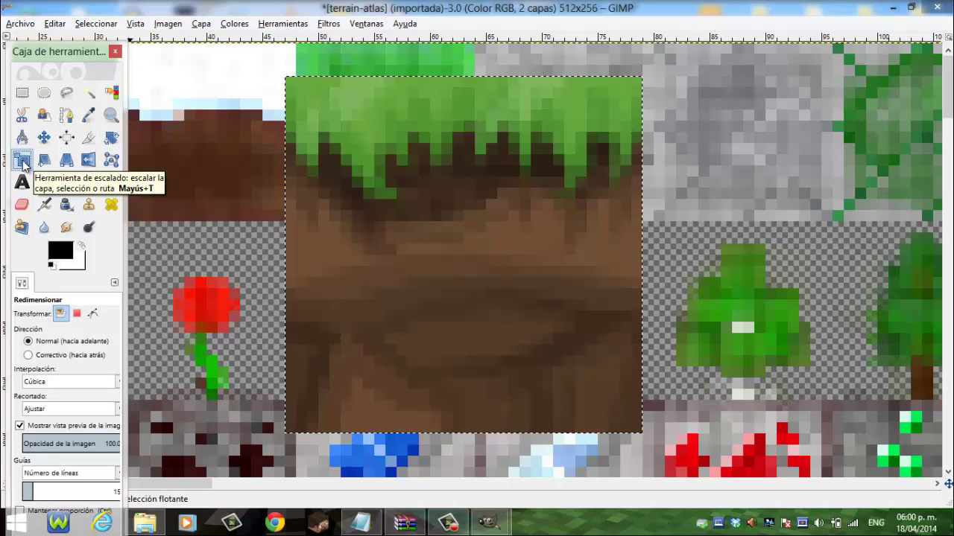
pyautogui.click(637, 434)
pyautogui.moveTo(637, 434)
pyautogui.mouseDown()
pyautogui.moveTo(462, 265)
pyautogui.moveTo(465, 272)
pyautogui.mouseUp()
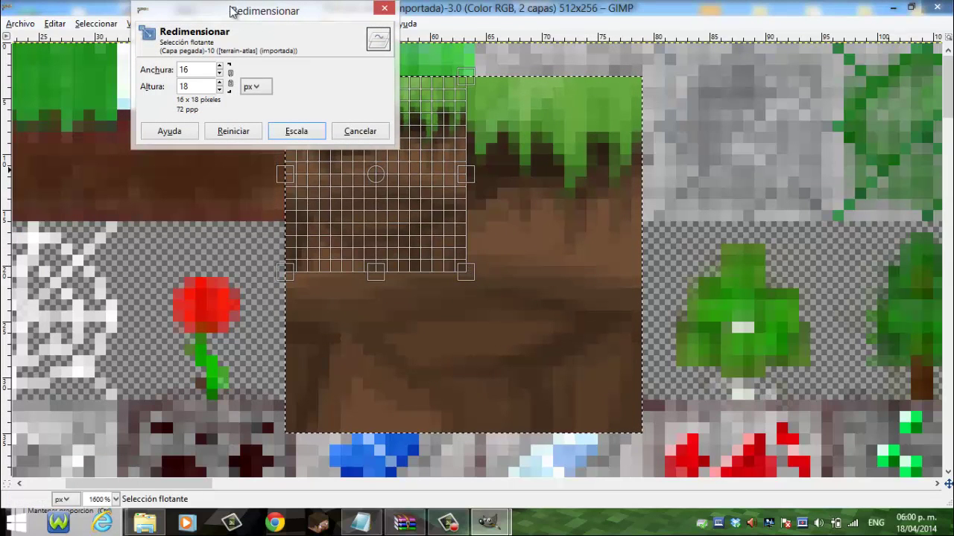
pyautogui.moveTo(232, 11); pyautogui.dragTo(601, 89)
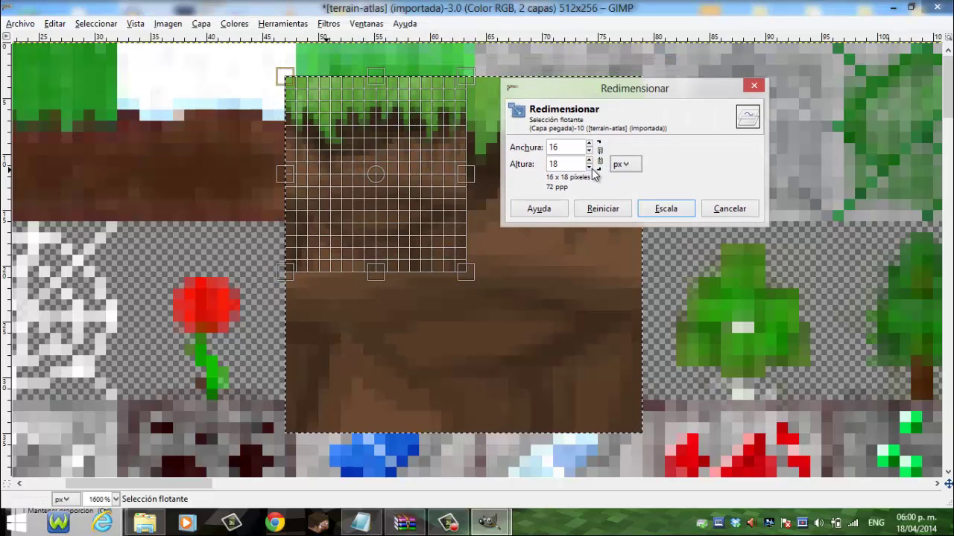
pyautogui.click(590, 169)
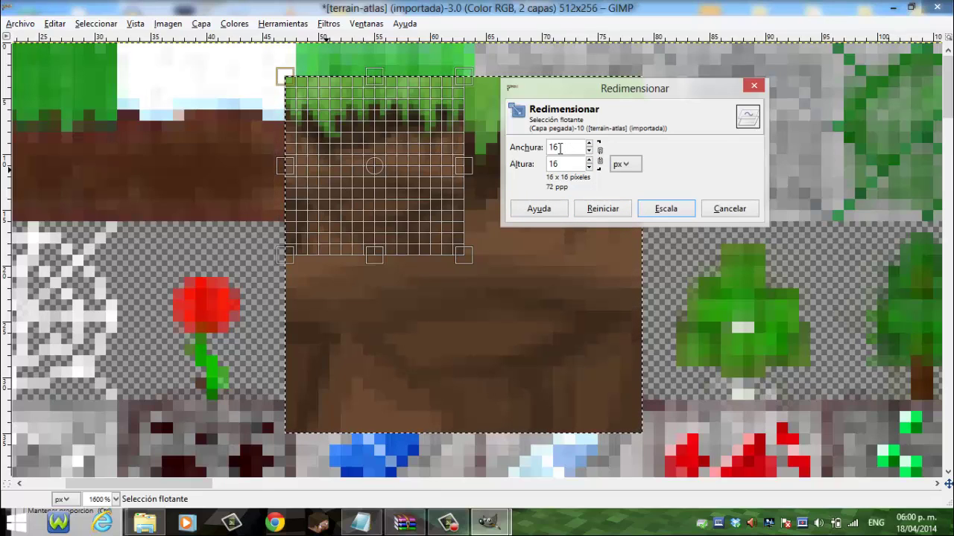
pyautogui.click(674, 214)
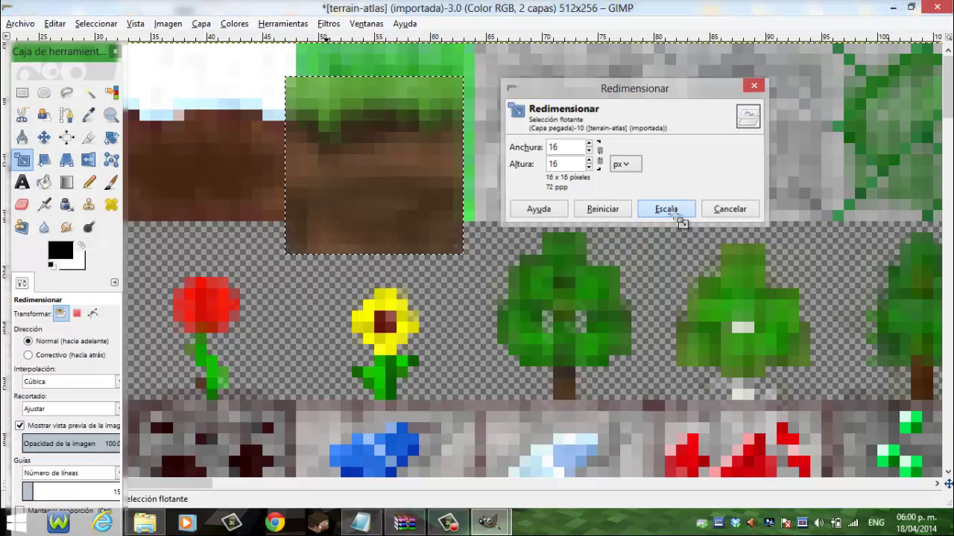
pyautogui.click(44, 137)
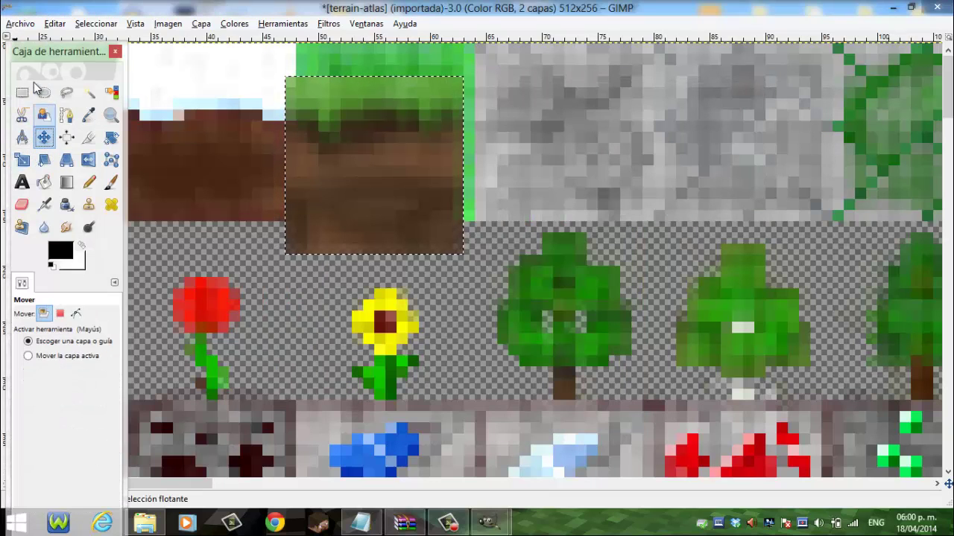
pyautogui.moveTo(317, 113); pyautogui.dragTo(115, 102)
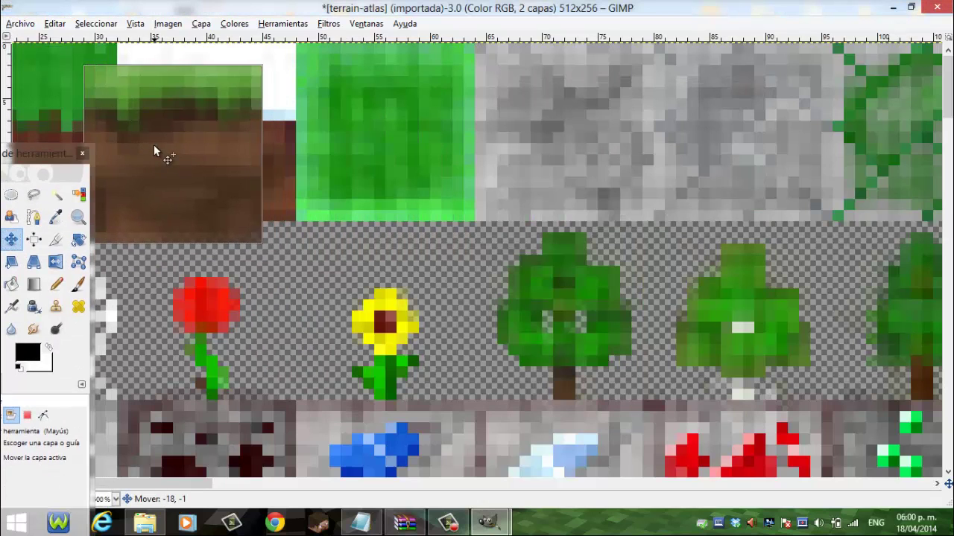
# - Drag the 16×16 tile into its top-row slot beside the snowy dirt tile
pyautogui.moveTo(205, 483); pyautogui.dragTo(97, 483)
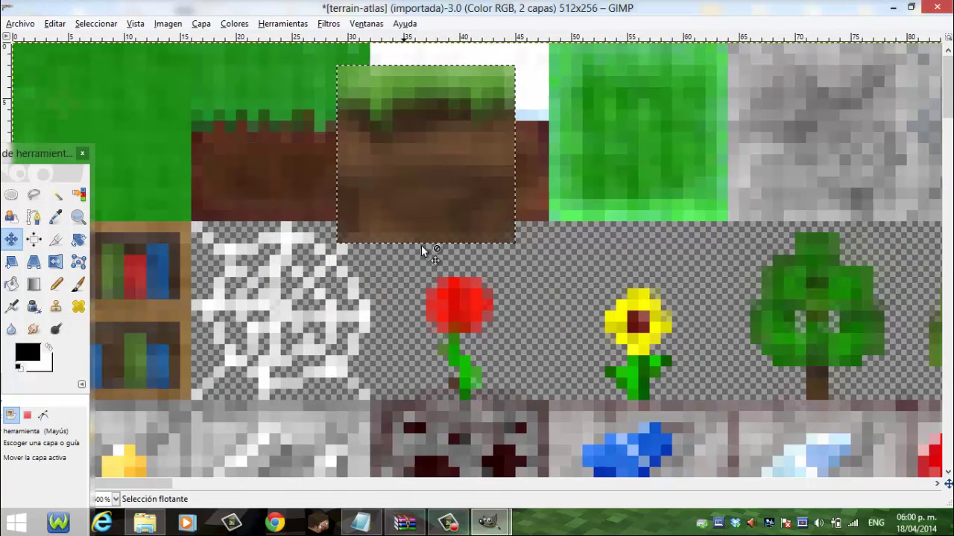
pyautogui.moveTo(414, 192); pyautogui.dragTo(283, 167)
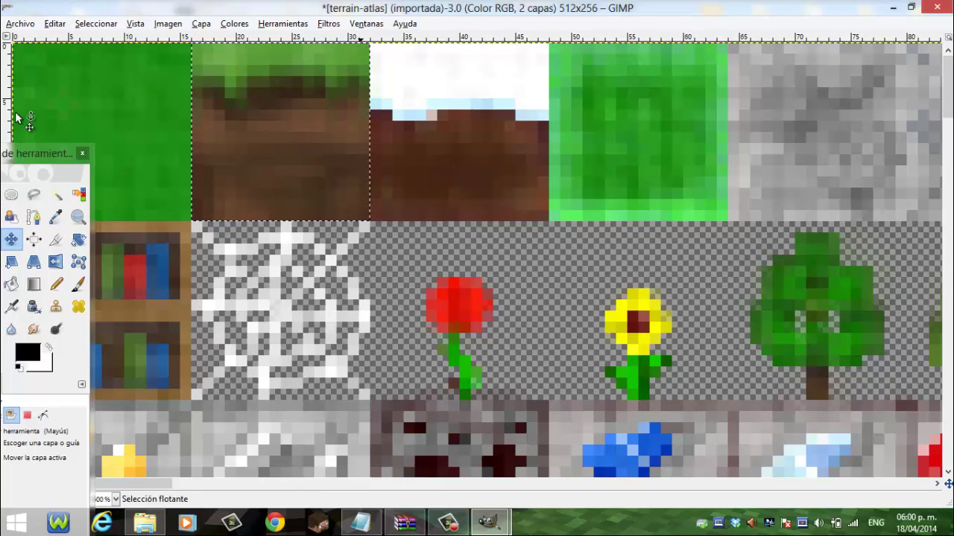
pyautogui.moveTo(6, 158); pyautogui.dragTo(61, 113)
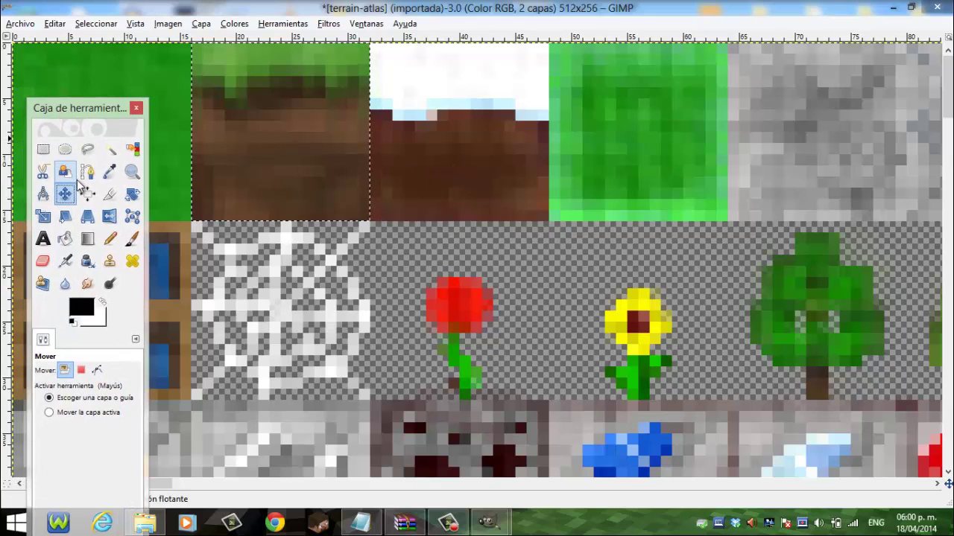
# - Try rotating the tile about -179.61 degrees, then cancel so it stays upright
pyautogui.click(132, 195)
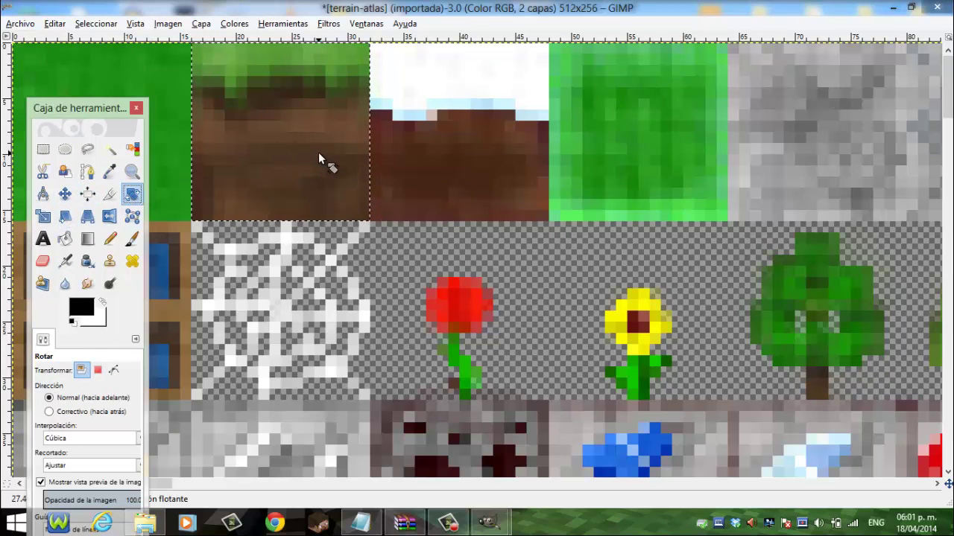
pyautogui.moveTo(319, 156)
pyautogui.mouseDown()
pyautogui.moveTo(228, 186)
pyautogui.moveTo(195, 84)
pyautogui.mouseUp()
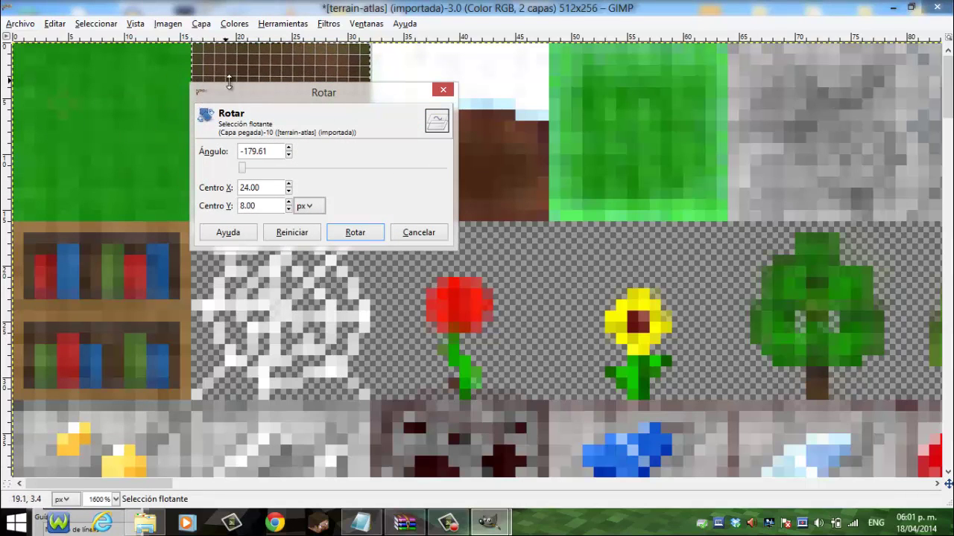
pyautogui.moveTo(257, 94)
pyautogui.mouseDown()
pyautogui.moveTo(599, 105)
pyautogui.moveTo(427, 124)
pyautogui.mouseUp()
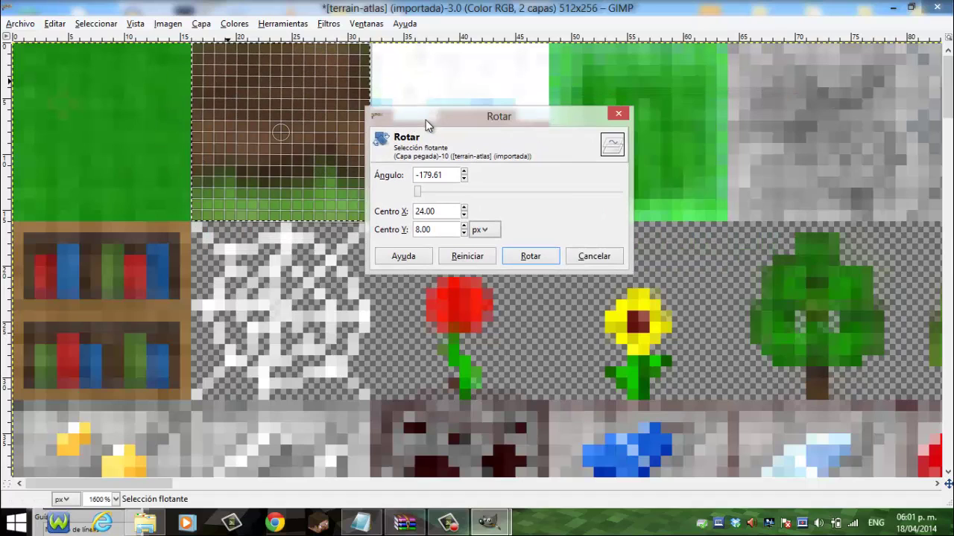
pyautogui.click(578, 253)
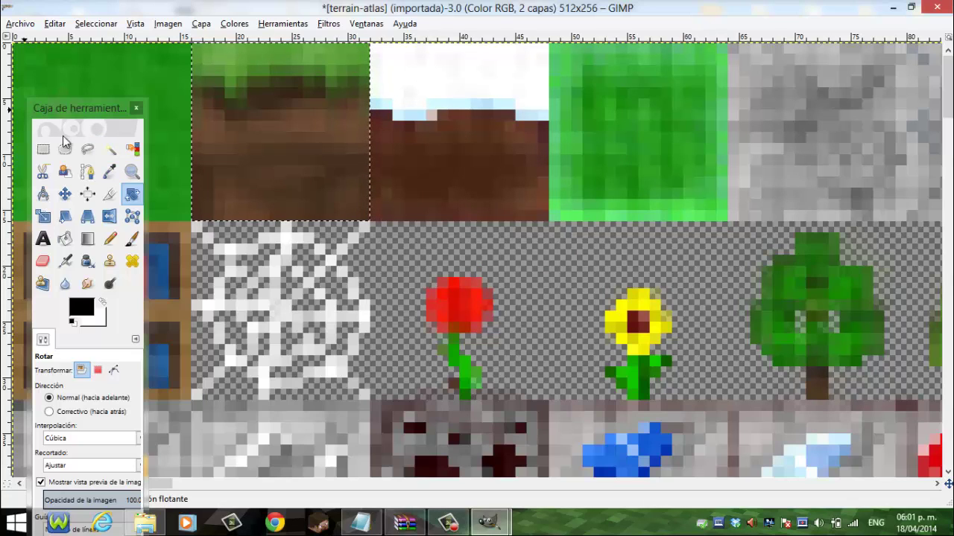
# - Select the Paintbrush tool and browse the brush shapes without changing the brush
pyautogui.click(110, 240)
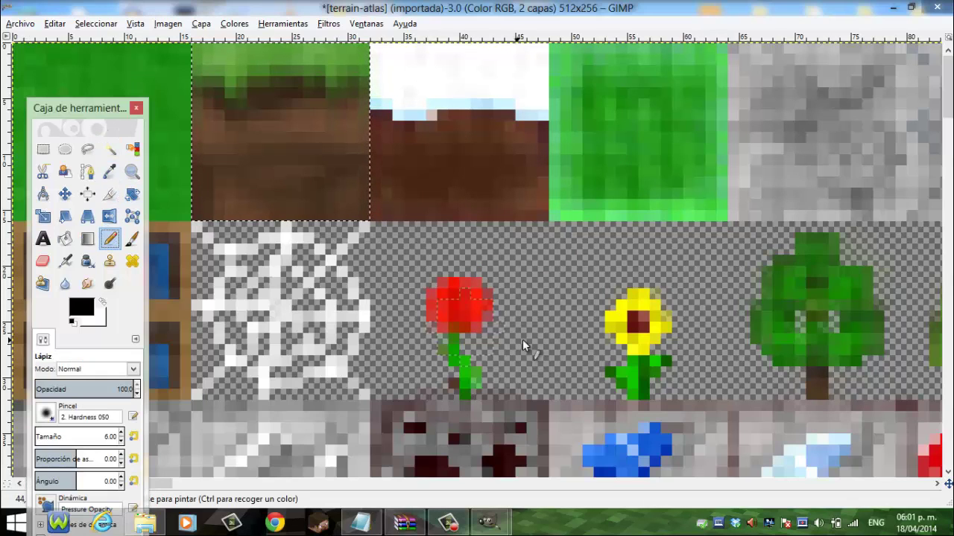
pyautogui.click(132, 238)
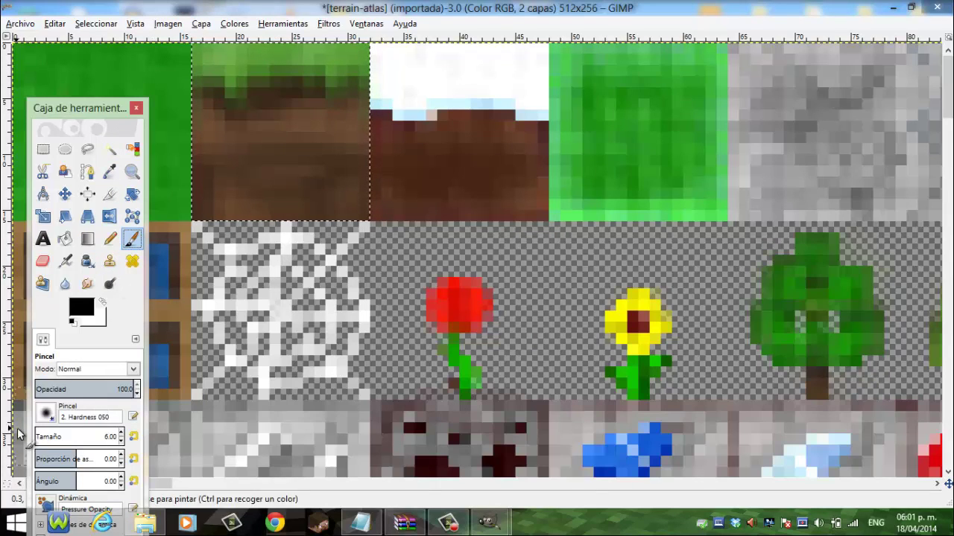
pyautogui.click(46, 415)
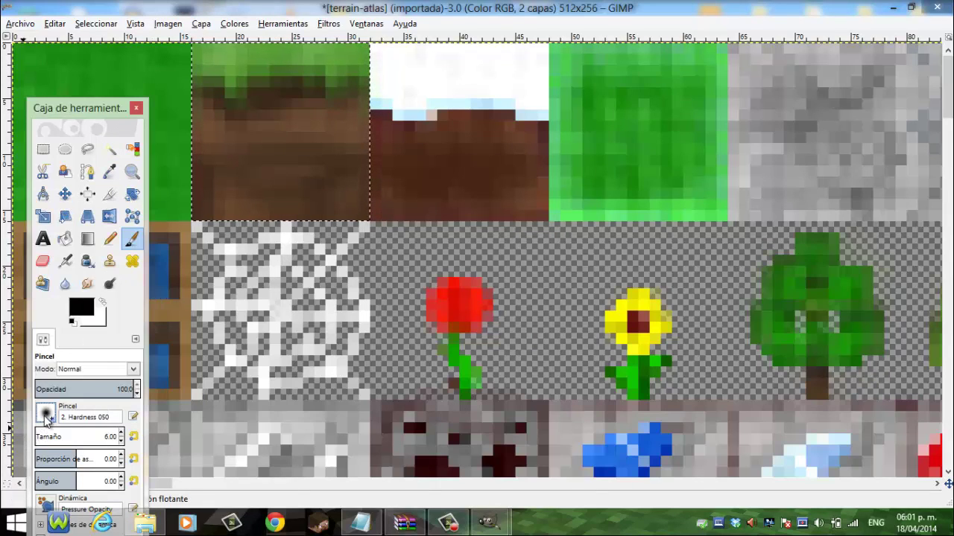
pyautogui.click(46, 418)
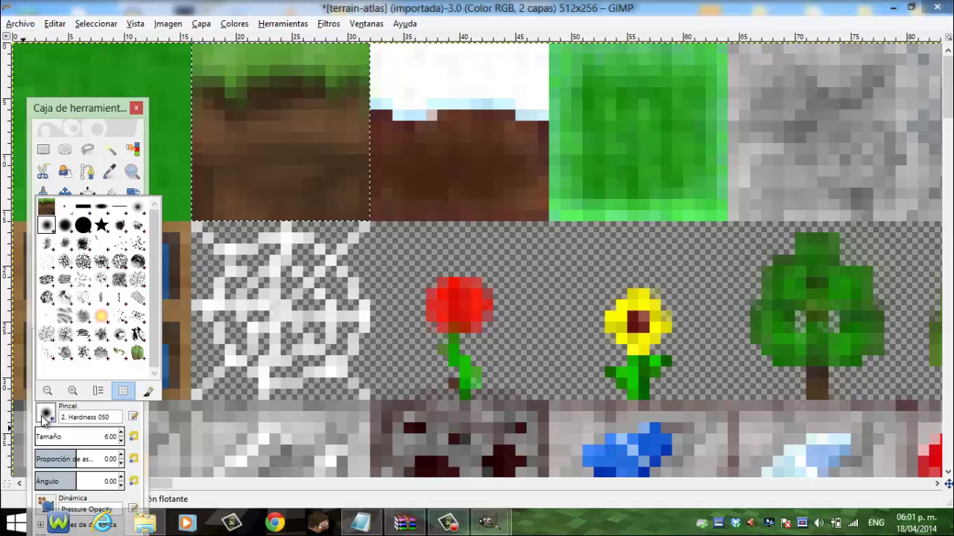
pyautogui.click(46, 418)
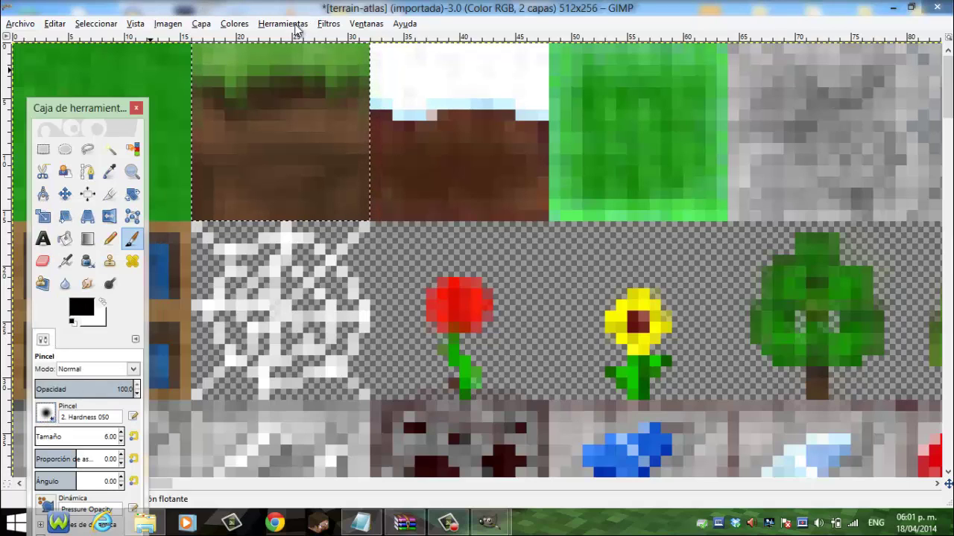
# - Open the Layers panel from Windows > Dockable Dialogs and move it aside
pyautogui.click(358, 25)
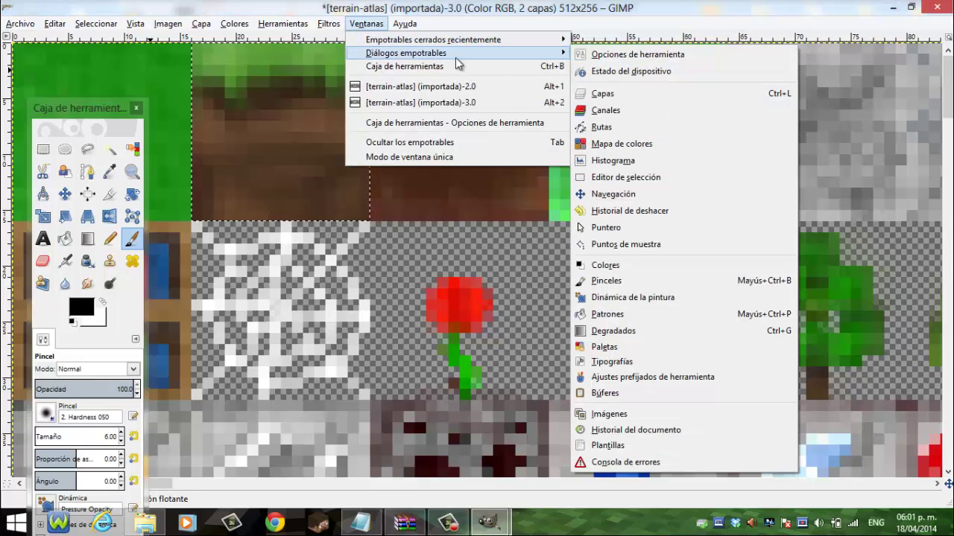
pyautogui.moveTo(406, 53)
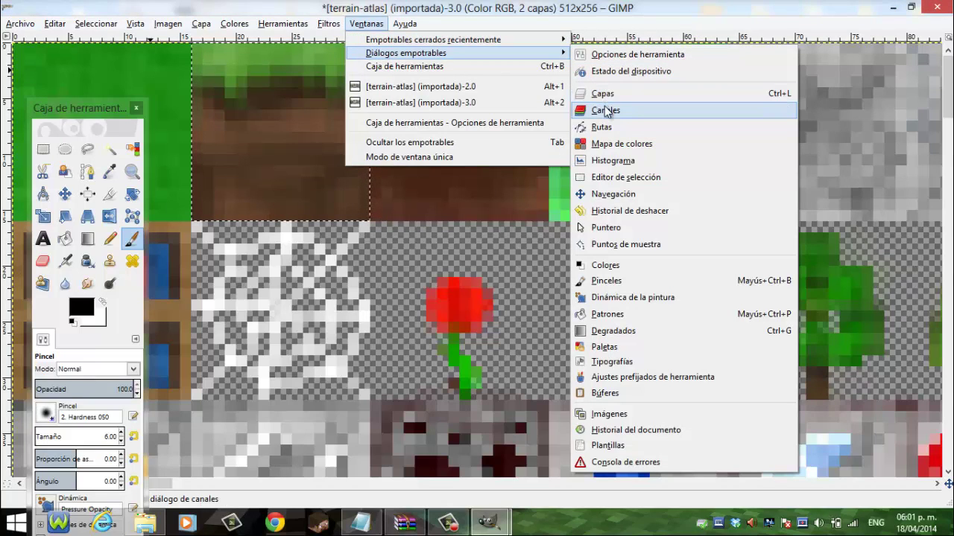
pyautogui.click(616, 94)
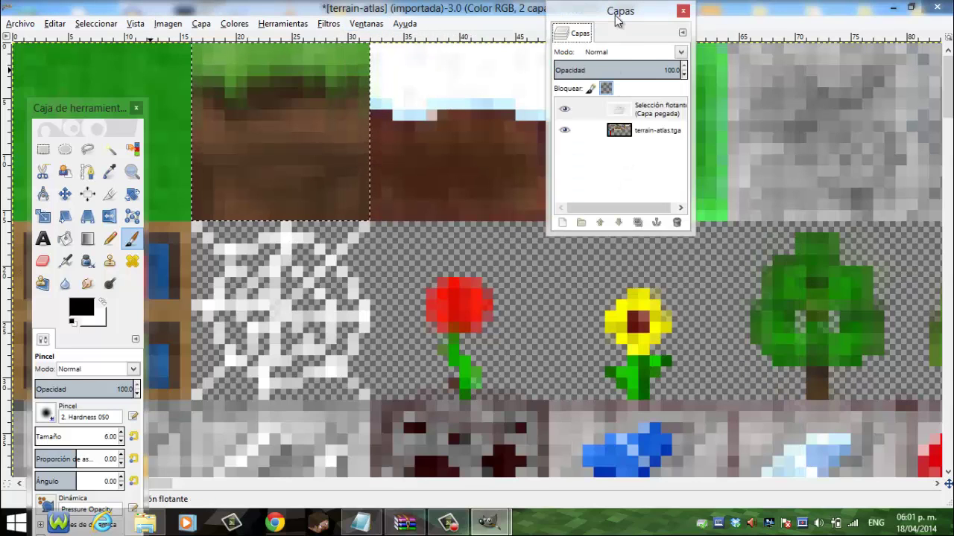
pyautogui.moveTo(617, 10); pyautogui.dragTo(704, 94)
pyautogui.click(366, 23)
pyautogui.moveTo(406, 53)
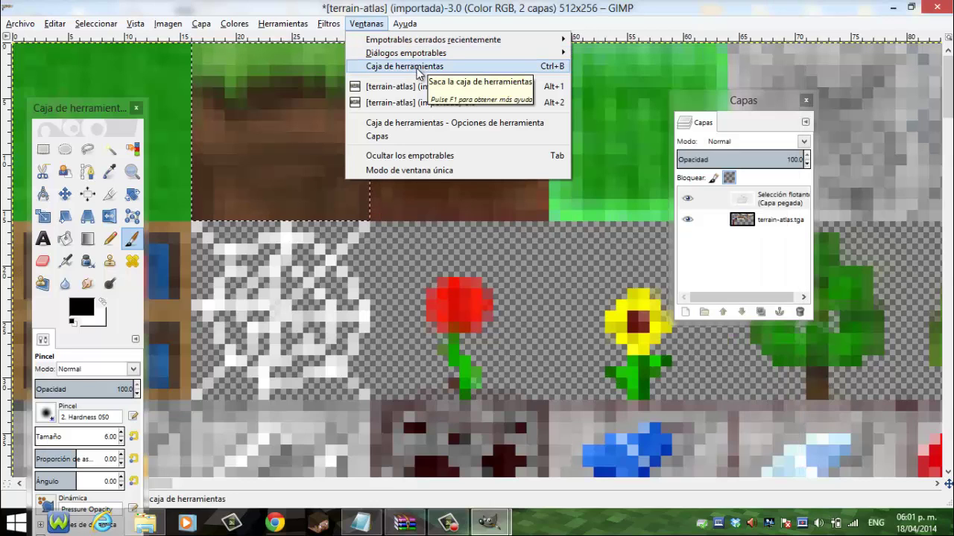
pyautogui.click(411, 121)
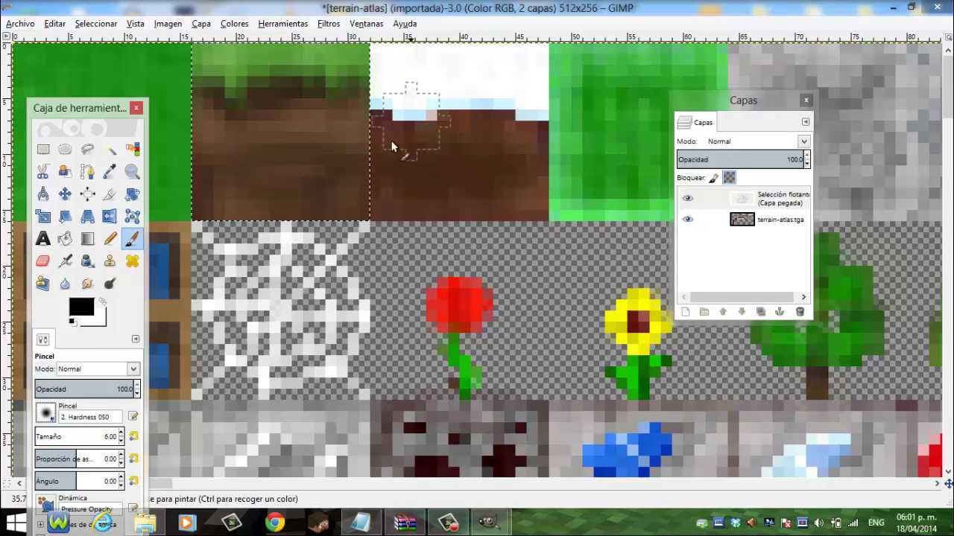
pyautogui.click(365, 24)
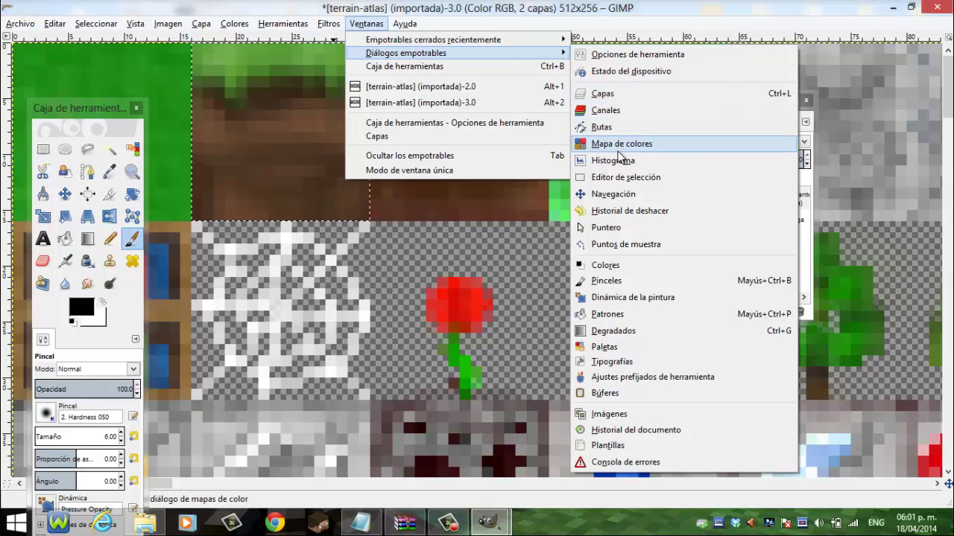
pyautogui.click(629, 57)
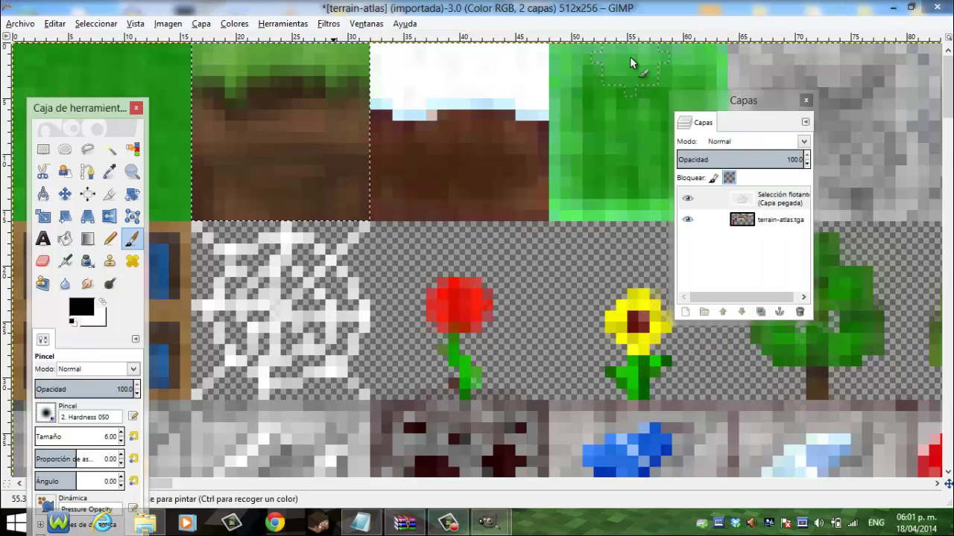
pyautogui.moveTo(106, 108)
pyautogui.mouseDown()
pyautogui.moveTo(91, 60)
pyautogui.moveTo(104, 12)
pyautogui.mouseUp()
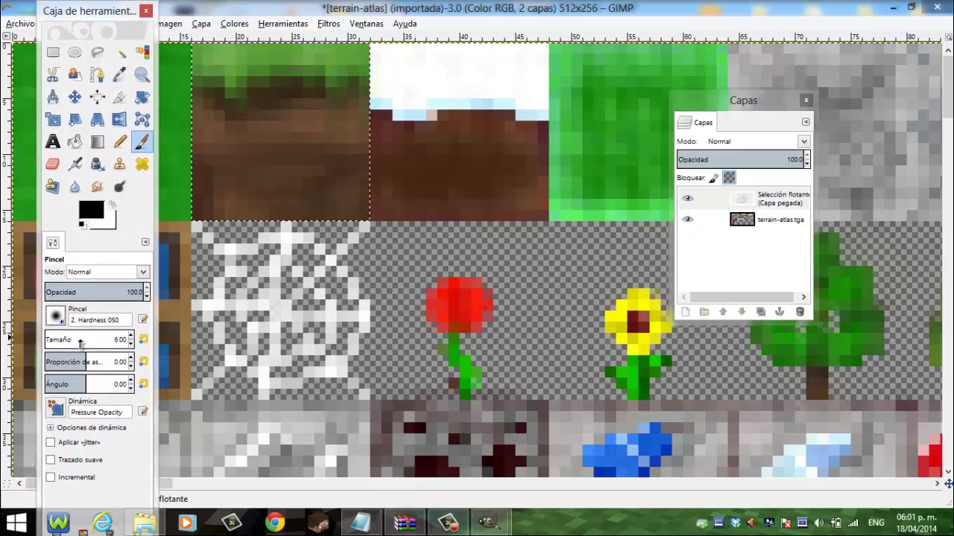
# - Sample the dirt tile's brown as foreground colour, then anchor the pasted tile with Ctrl+H
pyautogui.click(97, 211)
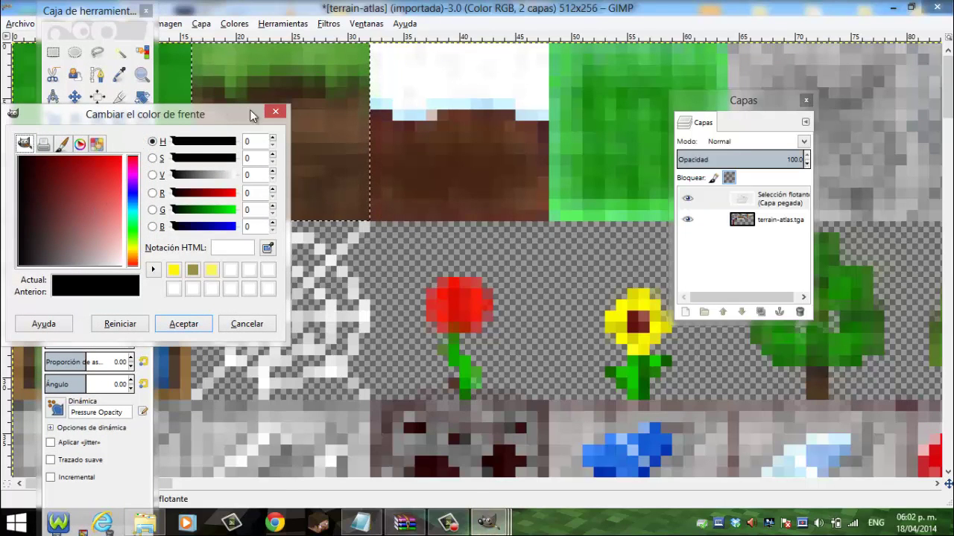
pyautogui.click(275, 112)
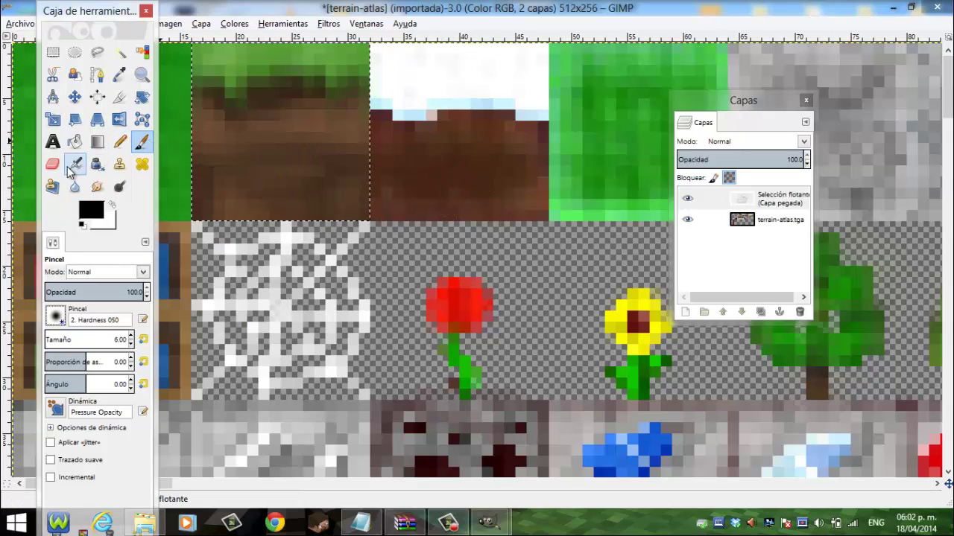
pyautogui.click(119, 74)
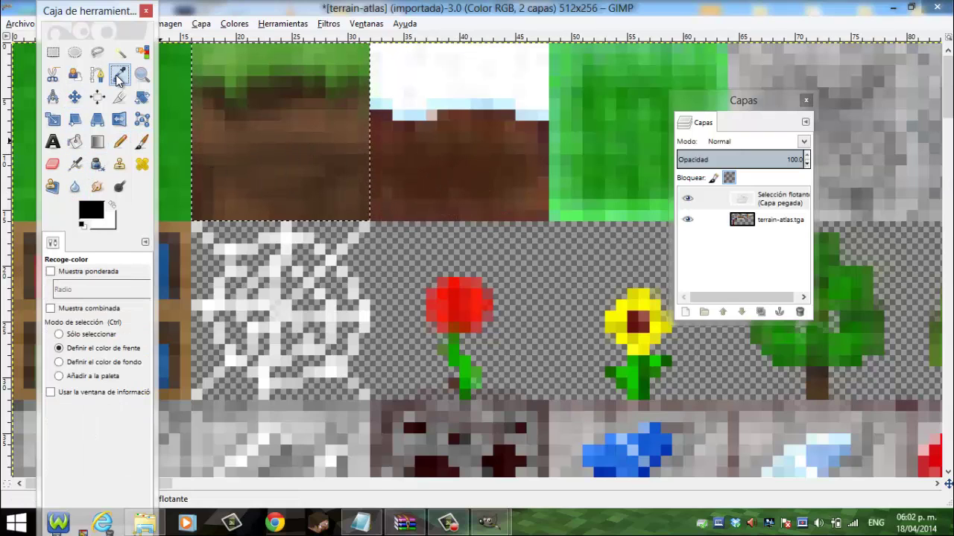
pyautogui.click(233, 170)
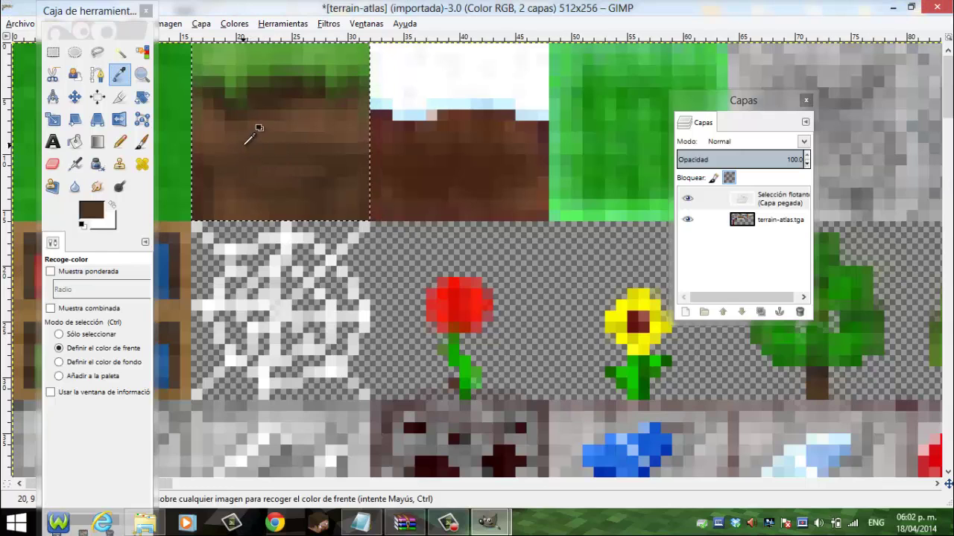
pyautogui.click(140, 143)
pyautogui.hotkey('ctrl', 'h')
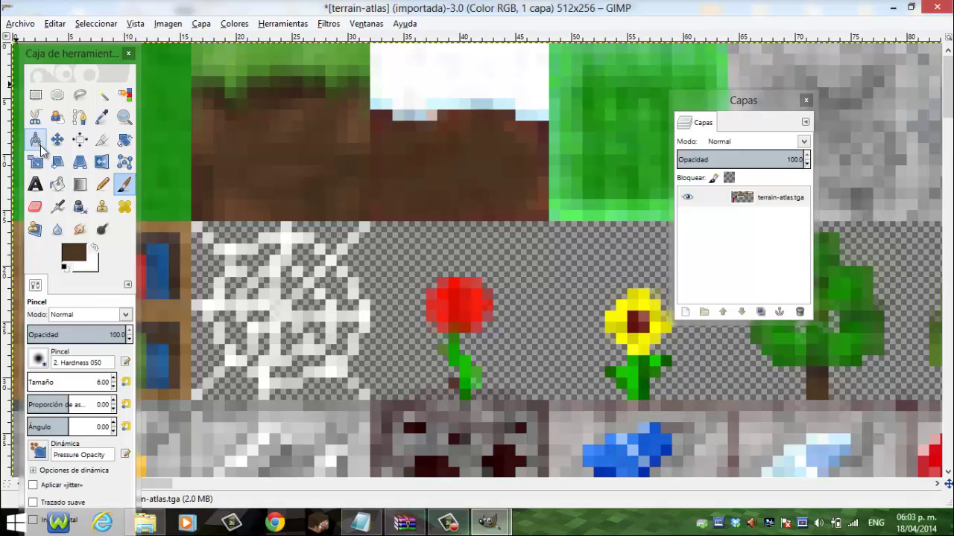
# - Set the Pencil to size 1 with a bright yellow foreground colour
pyautogui.click(102, 184)
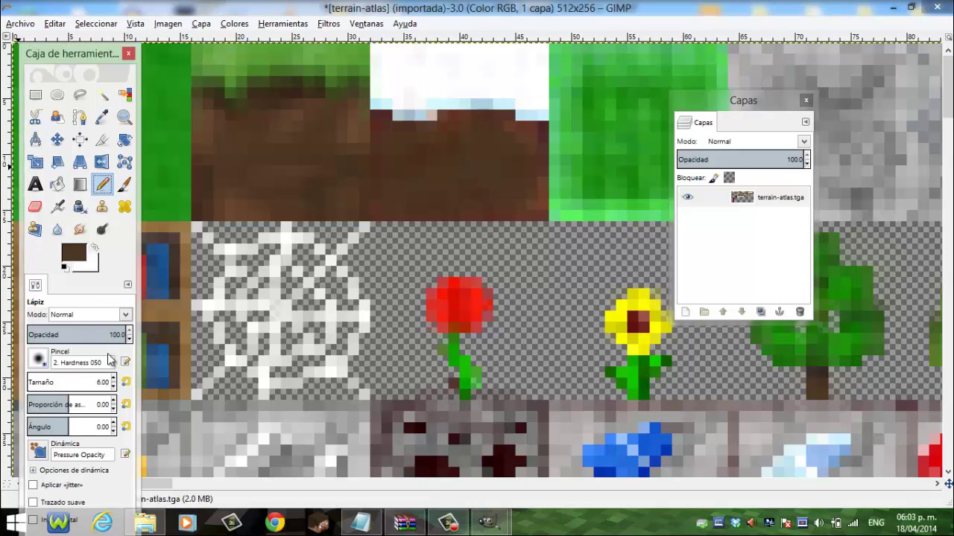
pyautogui.click(113, 387)
pyautogui.click(114, 387)
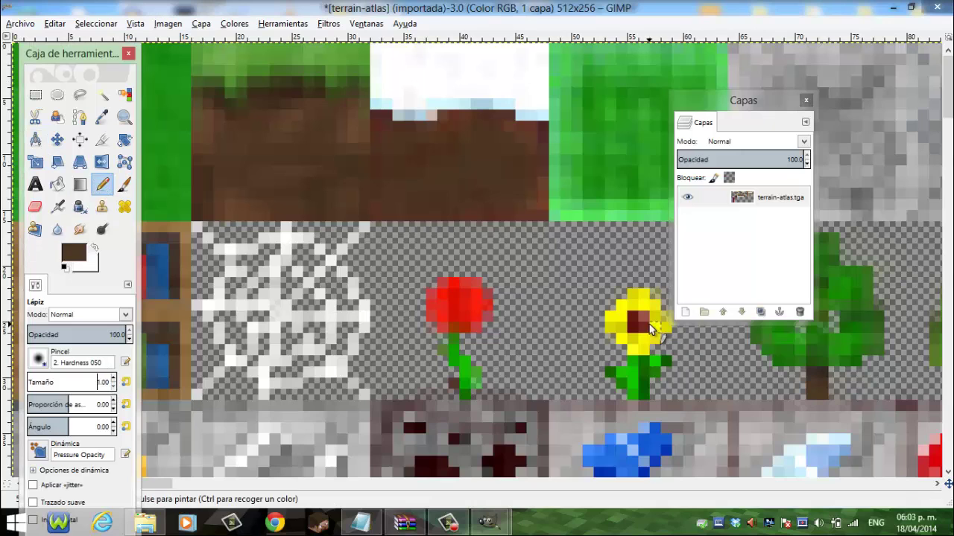
pyautogui.click(74, 255)
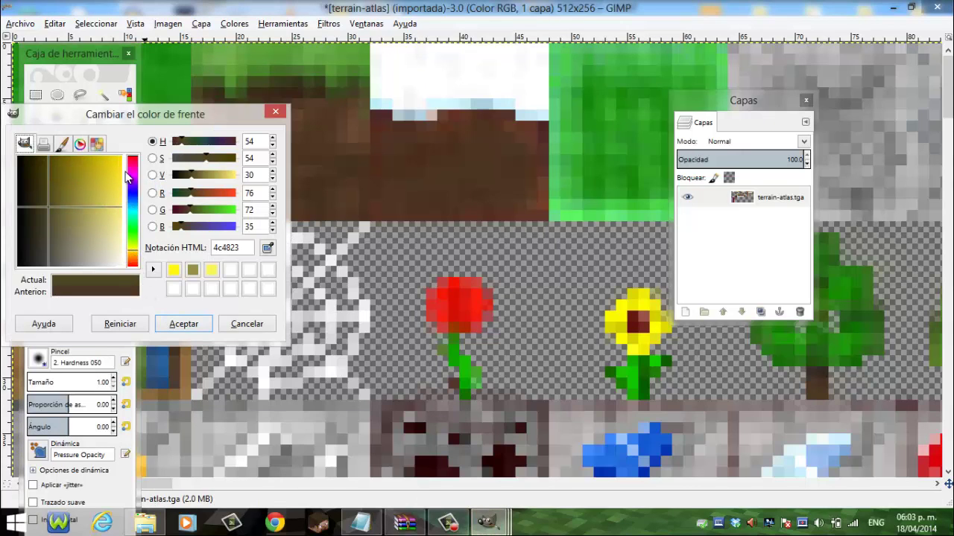
pyautogui.click(111, 164)
pyautogui.click(203, 326)
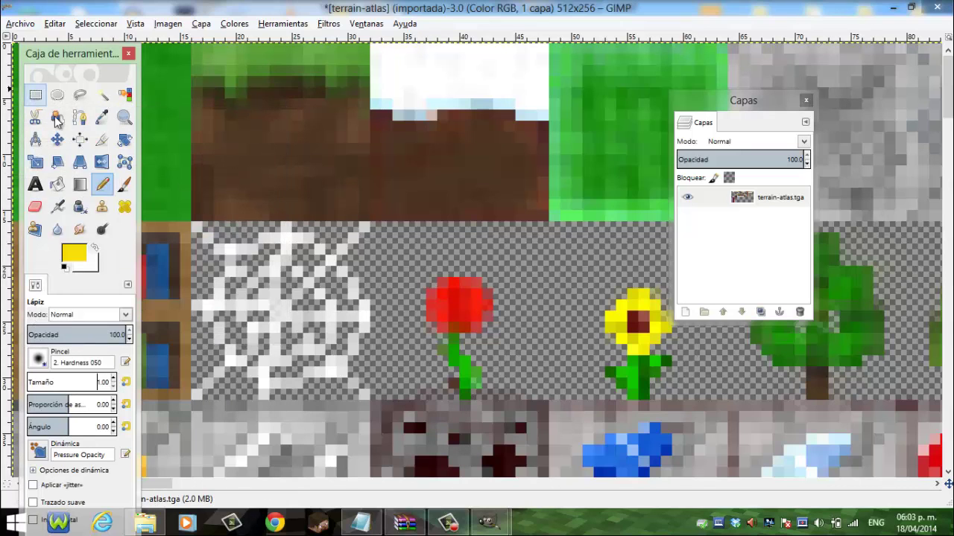
# - Zoom onto the sunflower tile and paint yellow pixels along its petals and right-edge column
pyautogui.click(125, 117)
pyautogui.click(616, 319)
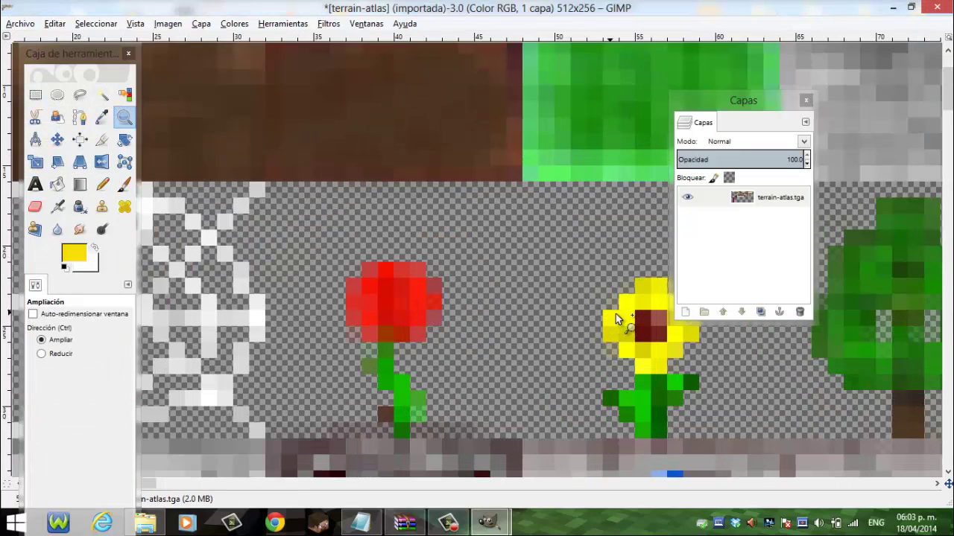
pyautogui.moveTo(741, 95); pyautogui.dragTo(819, 78)
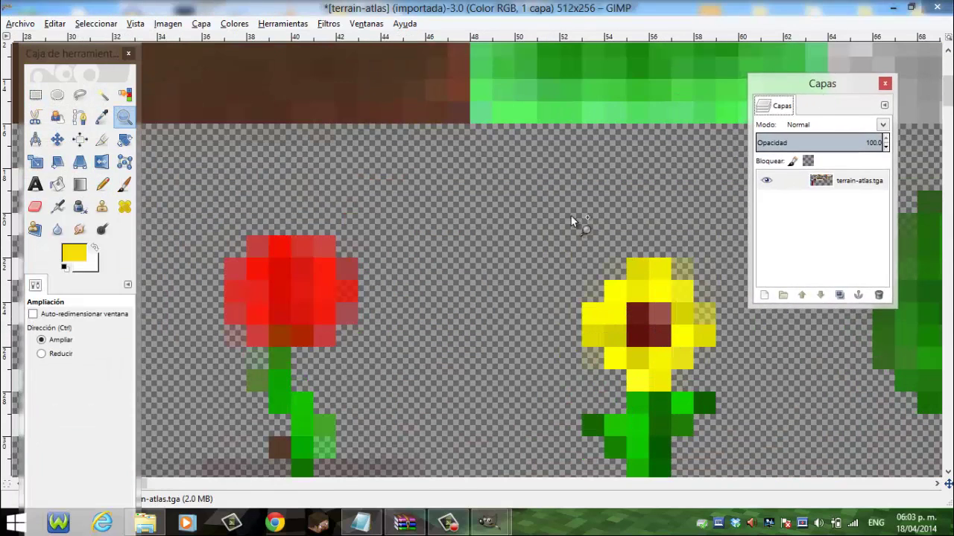
pyautogui.click(102, 184)
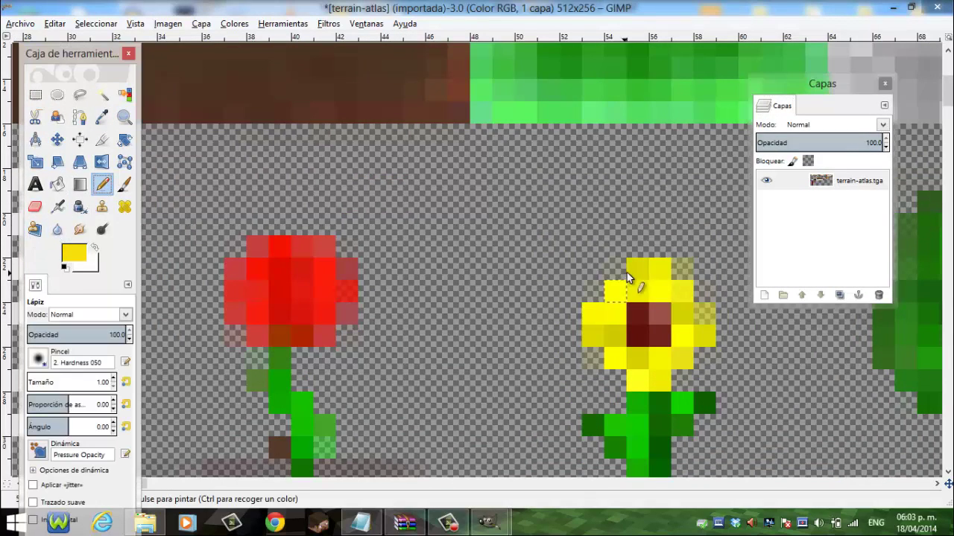
pyautogui.click(598, 357)
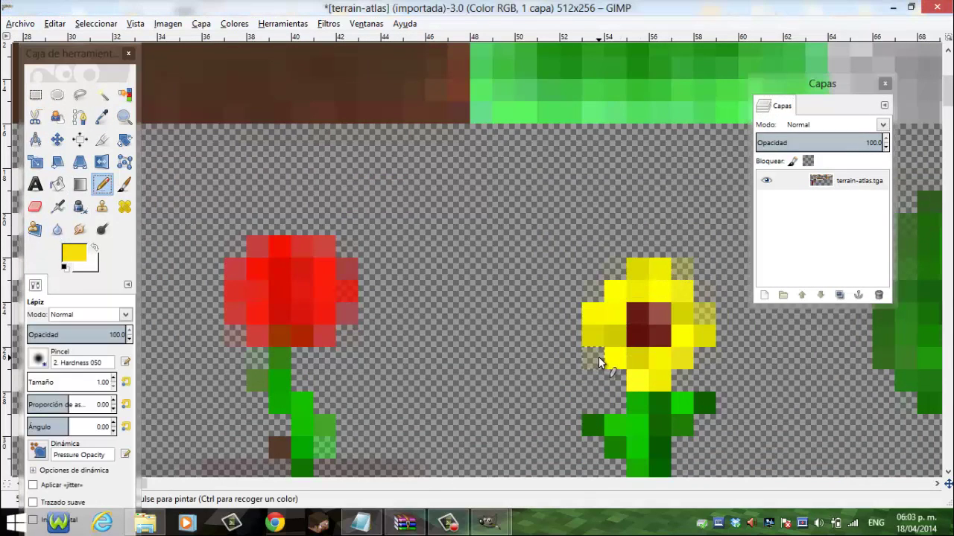
pyautogui.click(615, 380)
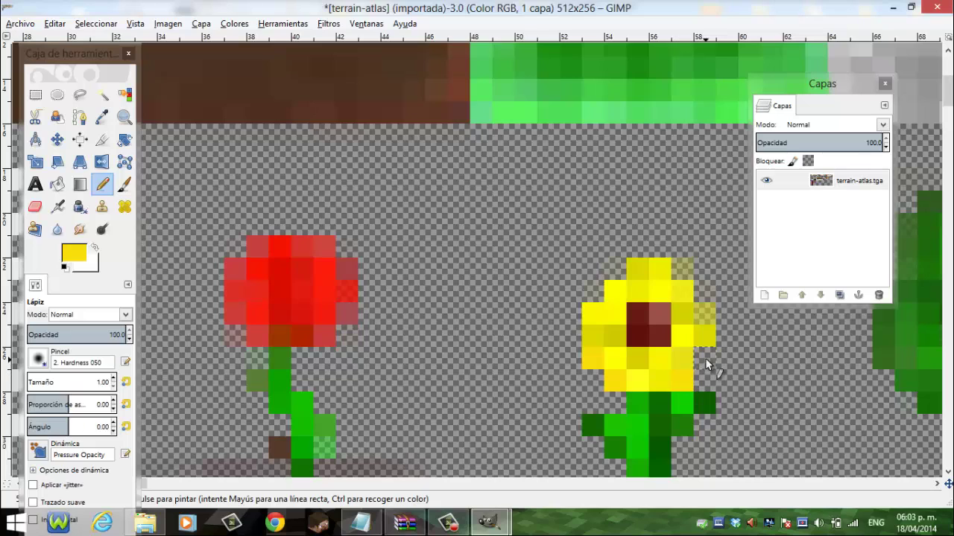
pyautogui.moveTo(706, 359); pyautogui.dragTo(687, 270)
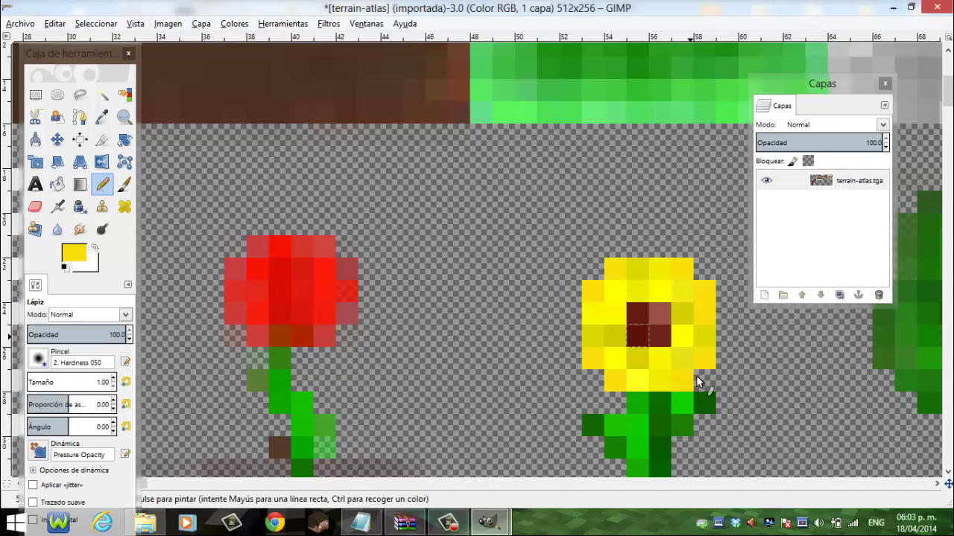
pyautogui.click(124, 117)
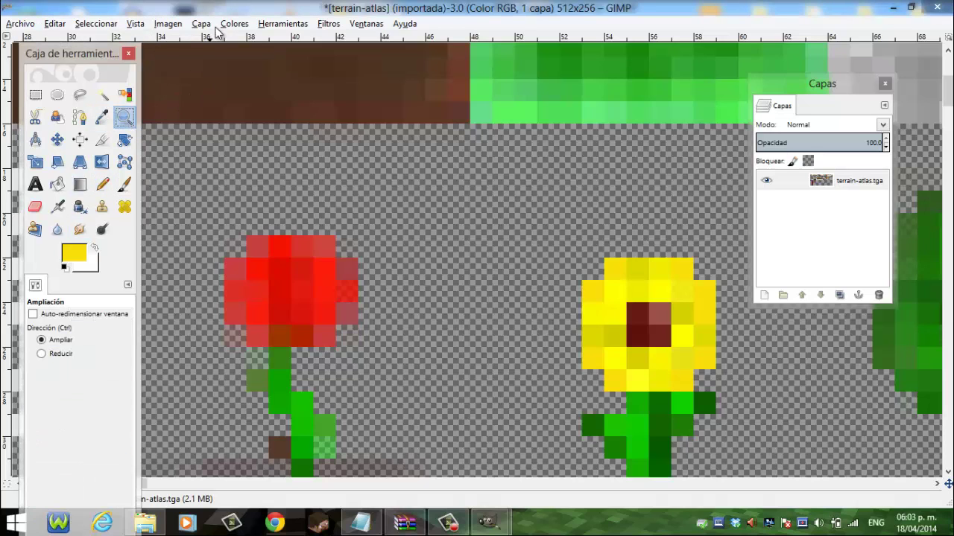
pyautogui.click(136, 24)
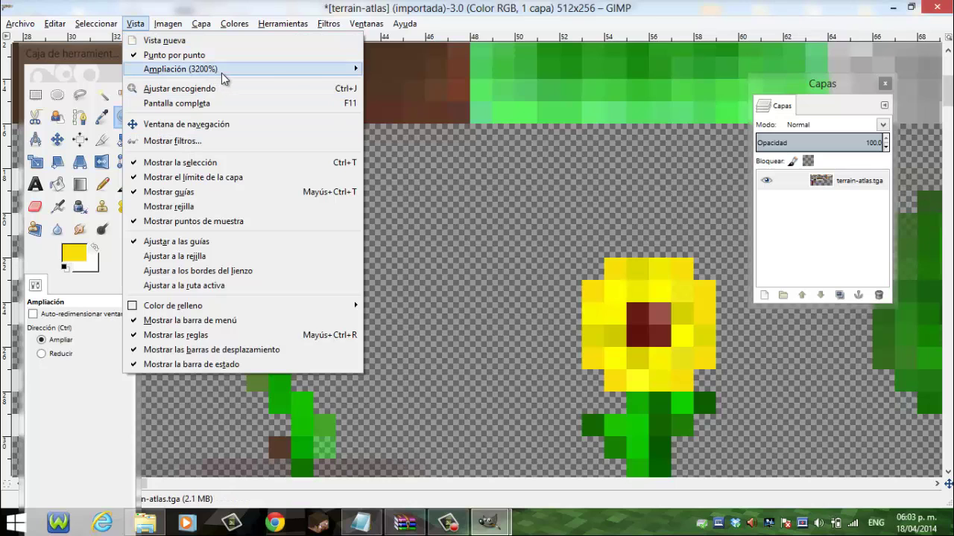
# - Show the whole atlas, move the panels aside, and zoom in on the pumpkin faces
pyautogui.moveTo(181, 68)
pyautogui.click(402, 192)
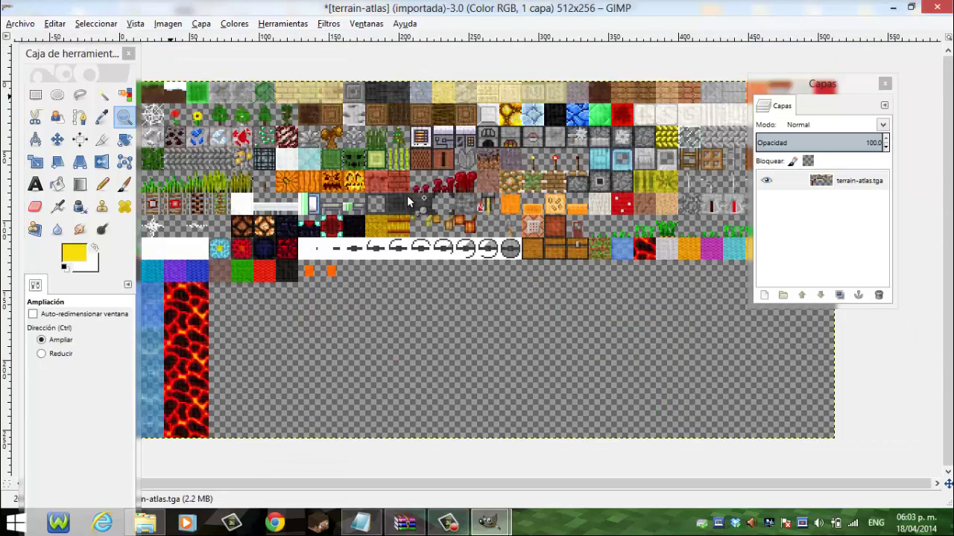
pyautogui.moveTo(789, 87); pyautogui.dragTo(824, 239)
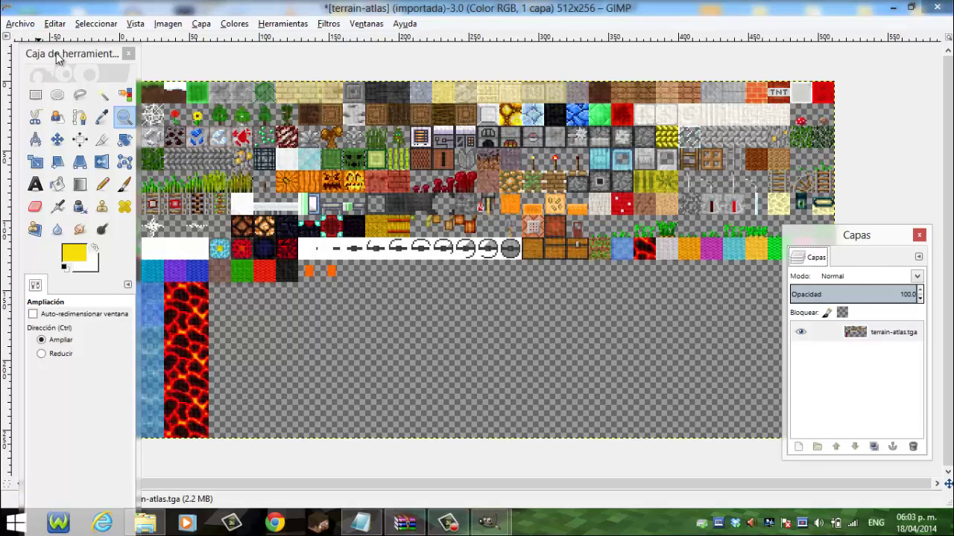
pyautogui.moveTo(59, 59); pyautogui.dragTo(30, 84)
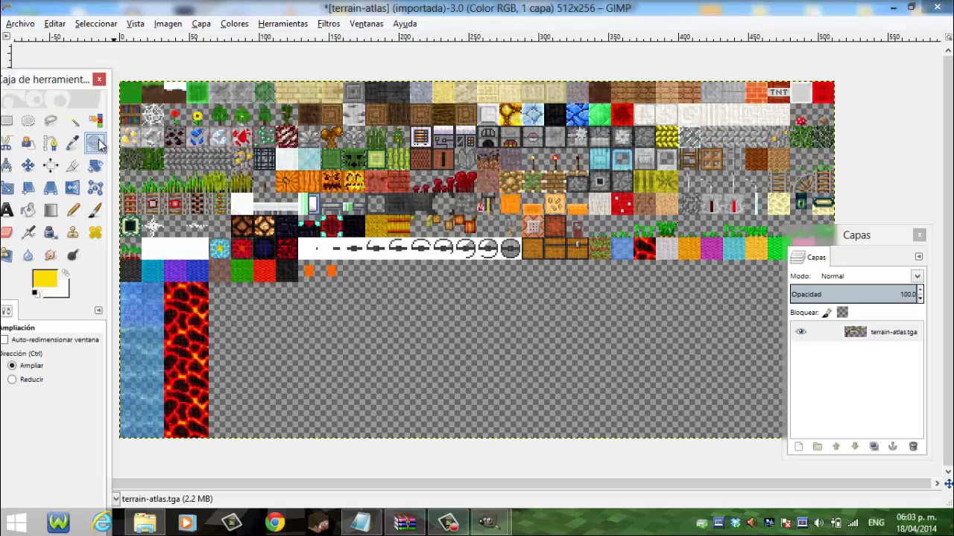
pyautogui.click(331, 185)
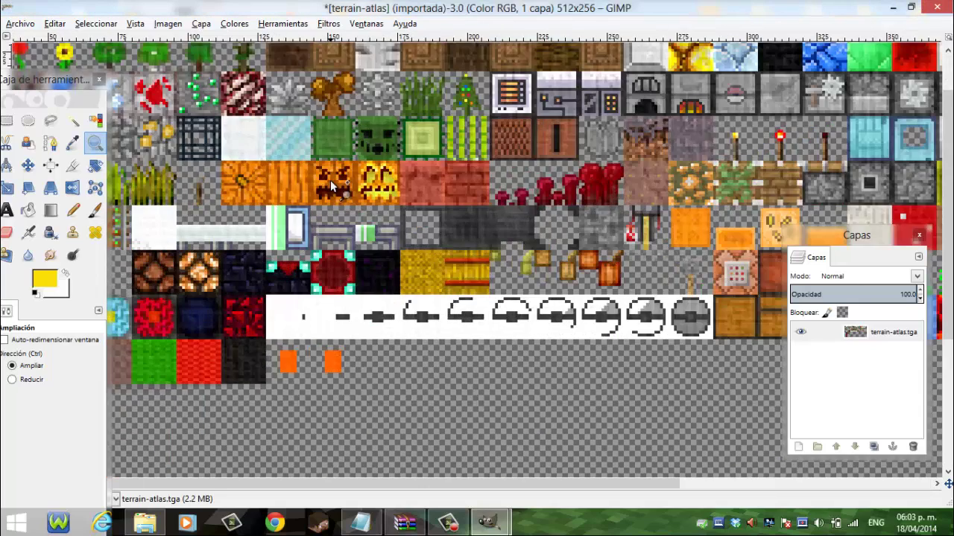
pyautogui.click(331, 184)
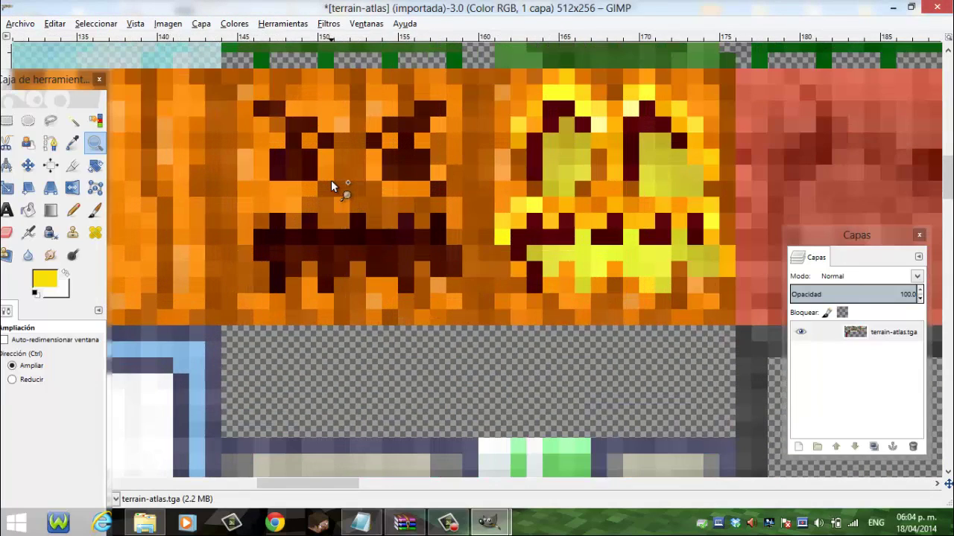
# - Repaint the left pumpkin's eye with sampled dark brown and orange pixels
pyautogui.click(74, 146)
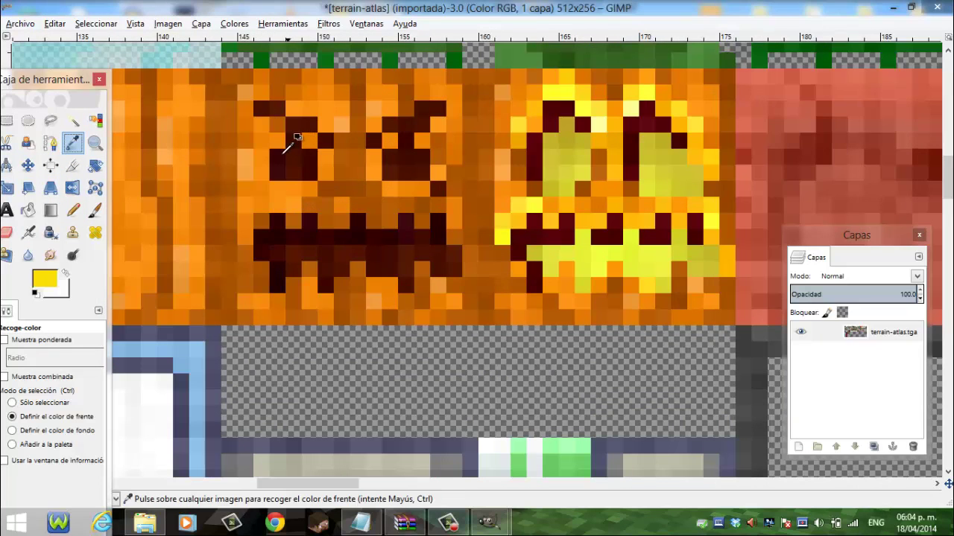
pyautogui.click(279, 152)
pyautogui.click(73, 210)
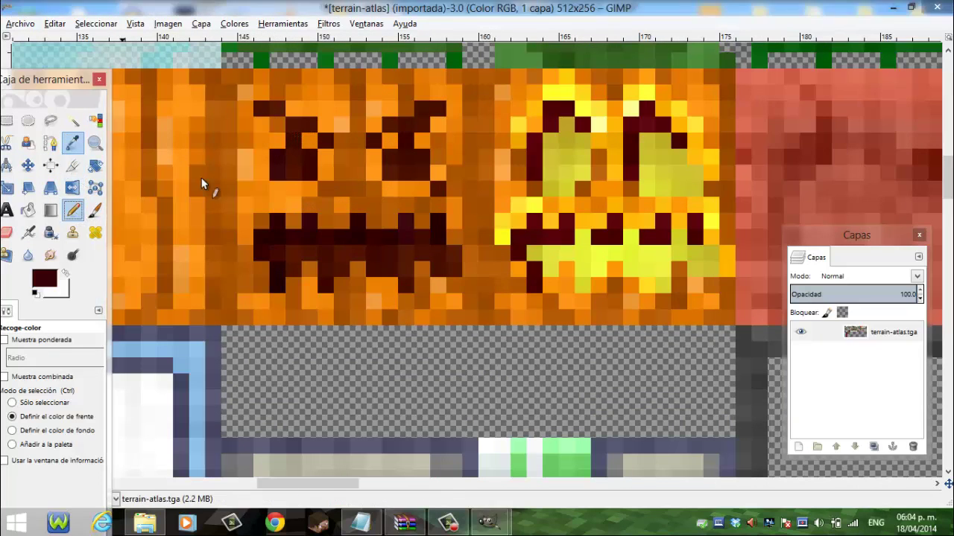
pyautogui.click(282, 148)
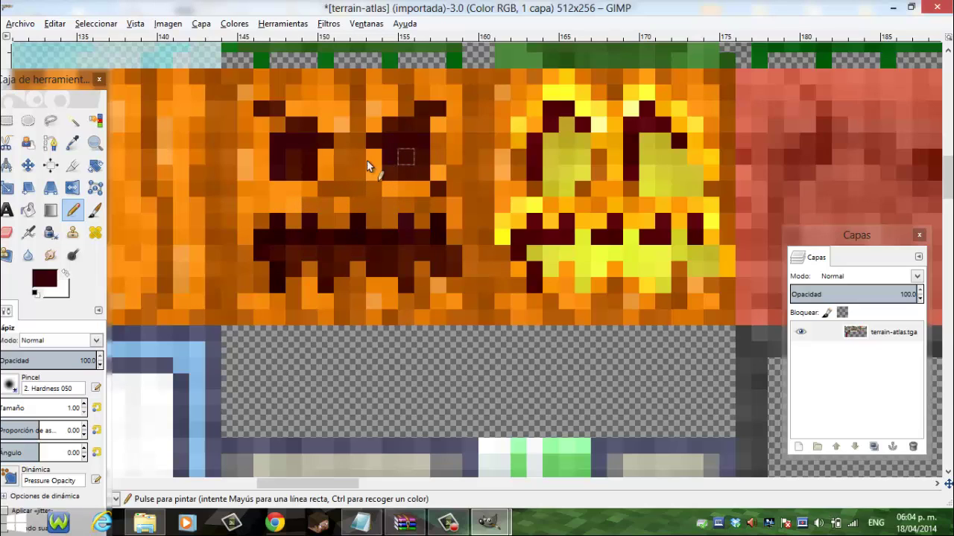
pyautogui.click(73, 143)
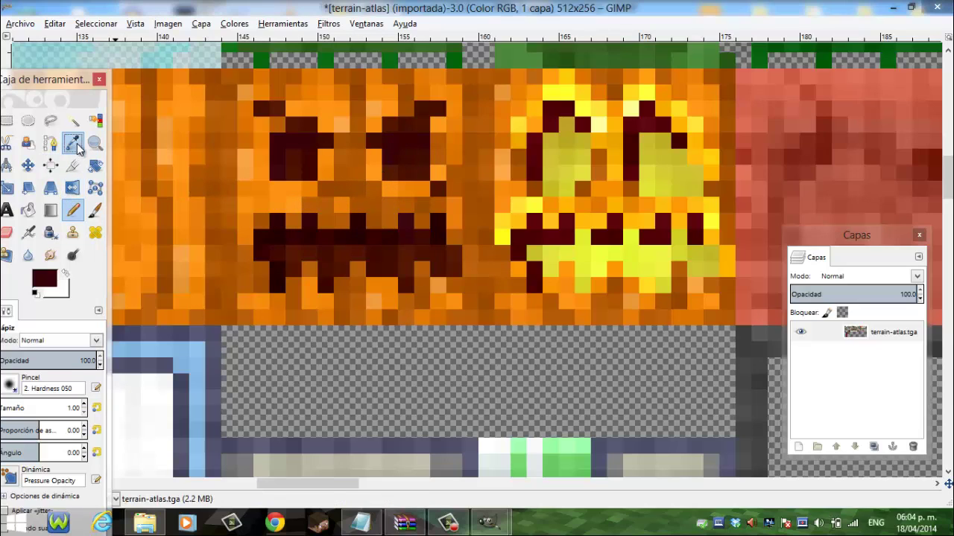
pyautogui.click(282, 201)
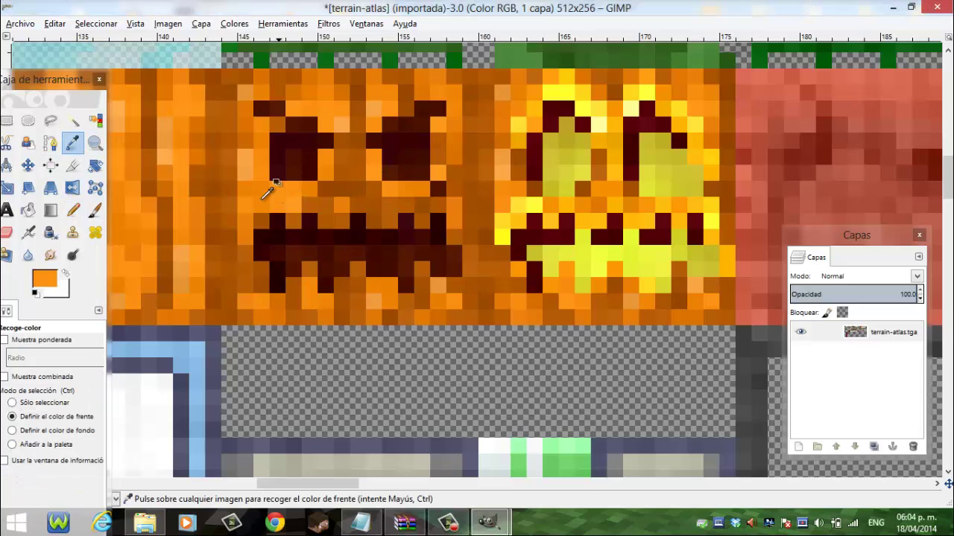
pyautogui.click(73, 210)
pyautogui.moveTo(277, 179); pyautogui.dragTo(450, 196)
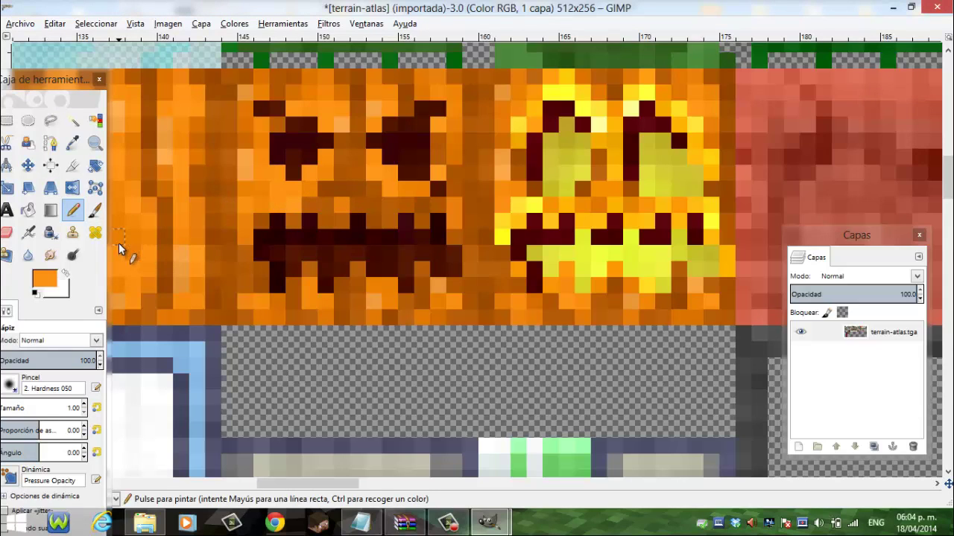
# - Set the view zoom to 1:1 to show the whole terrain atlas
pyautogui.click(95, 143)
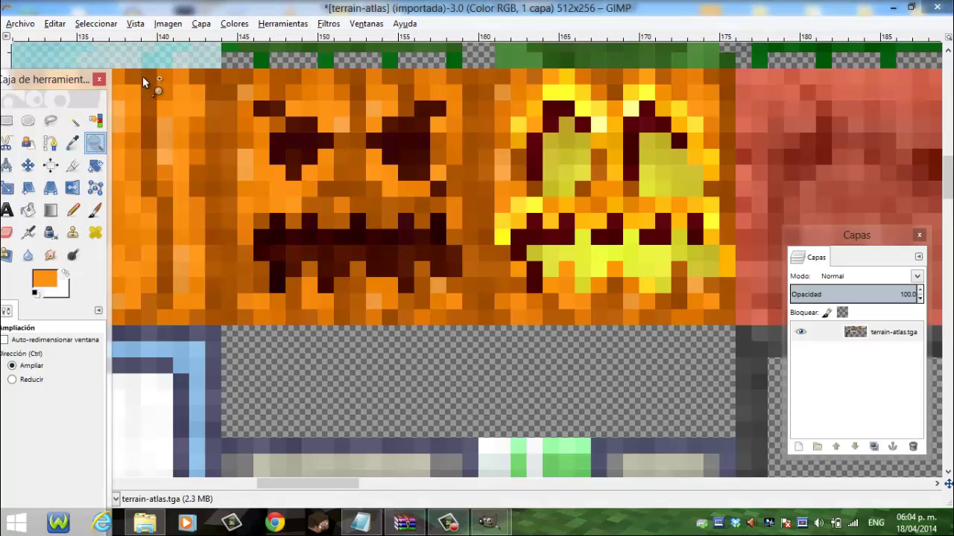
pyautogui.click(136, 24)
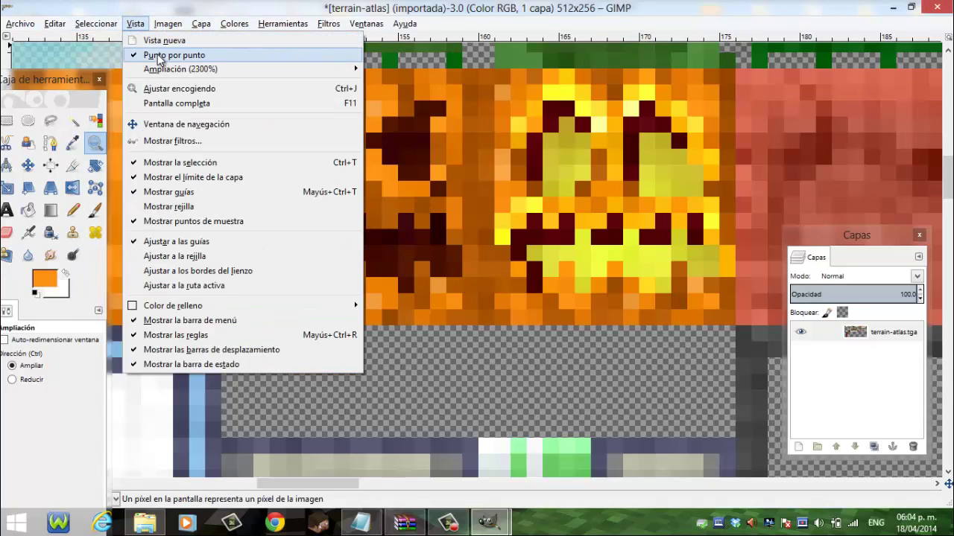
pyautogui.moveTo(180, 69)
pyautogui.click(402, 206)
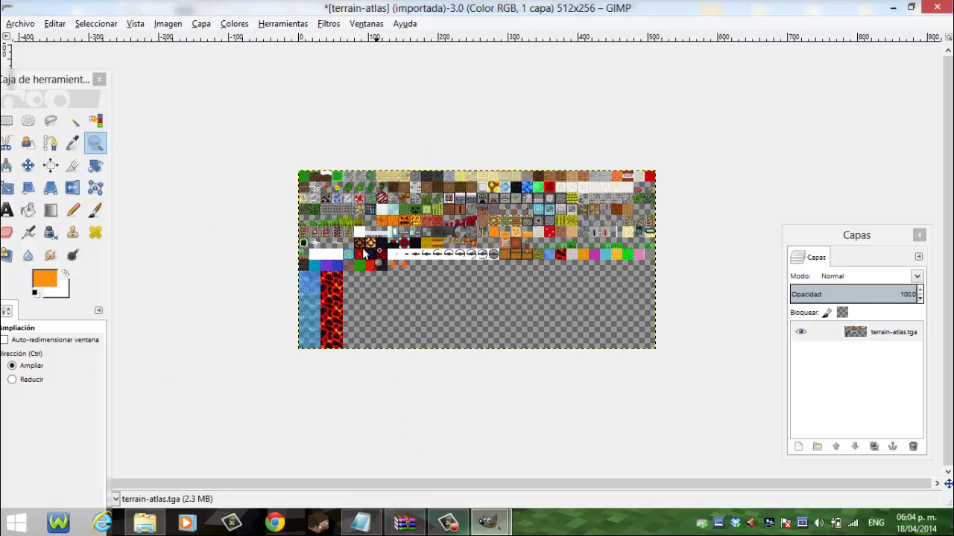
# - Zoom into the terrain atlas and switch to the 1024×512 atlas image
pyautogui.click(367, 187)
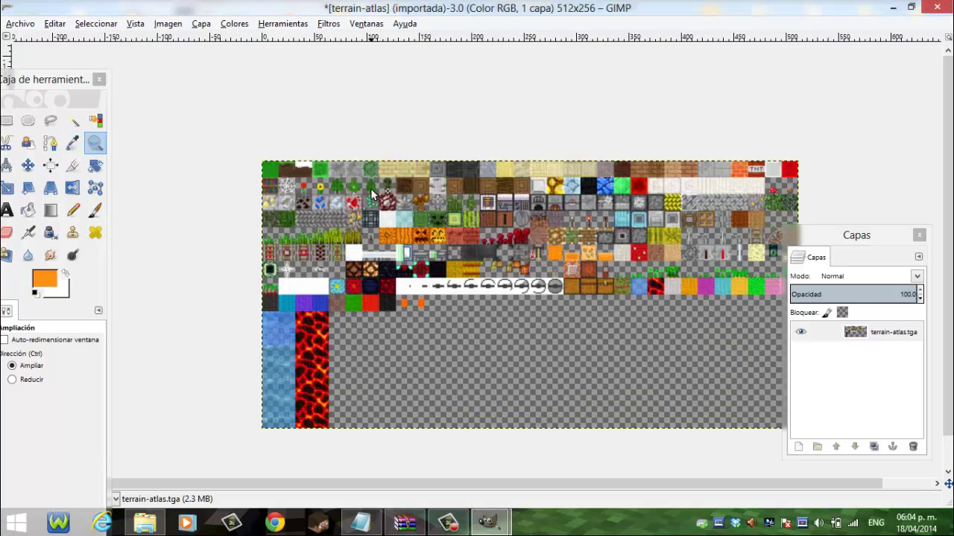
pyautogui.click(365, 187)
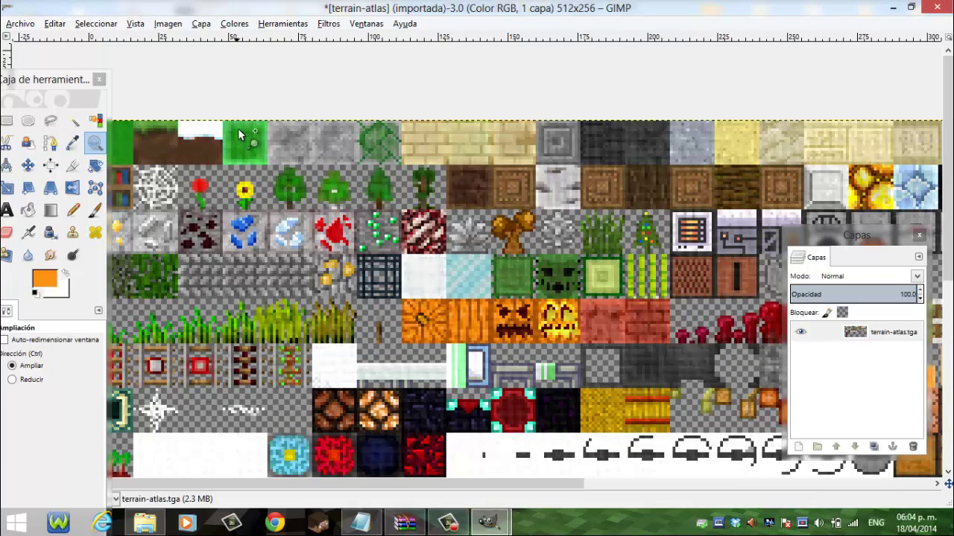
pyautogui.moveTo(489, 522)
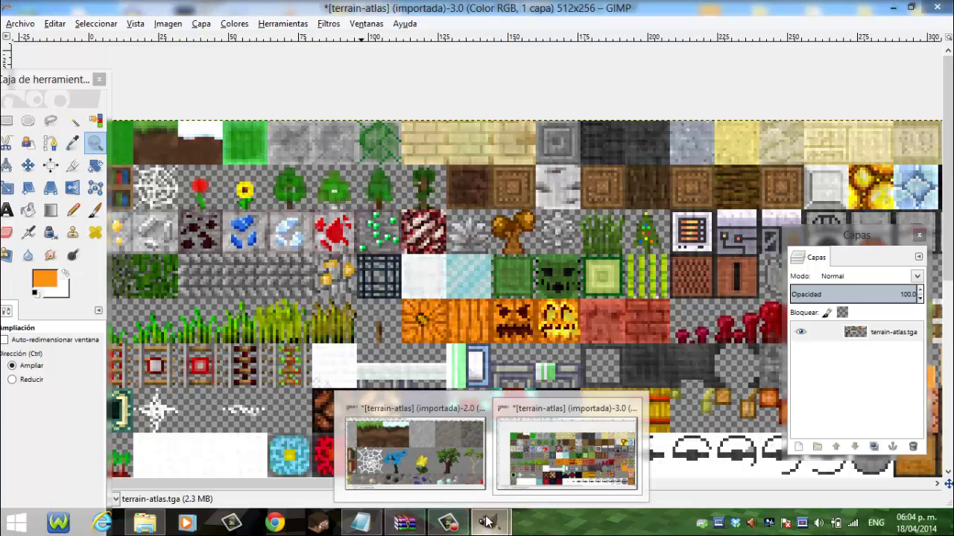
pyautogui.click(460, 475)
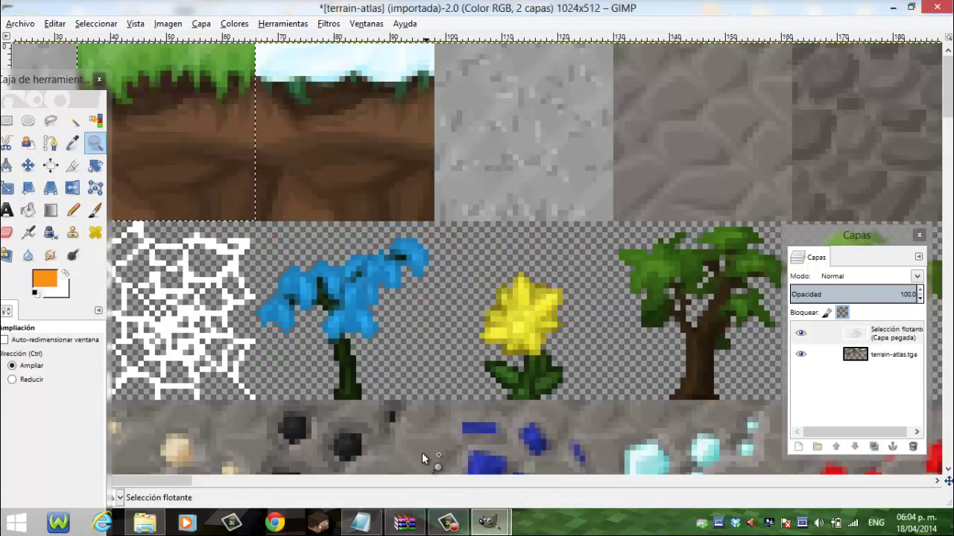
pyautogui.moveTo(177, 483); pyautogui.dragTo(264, 385)
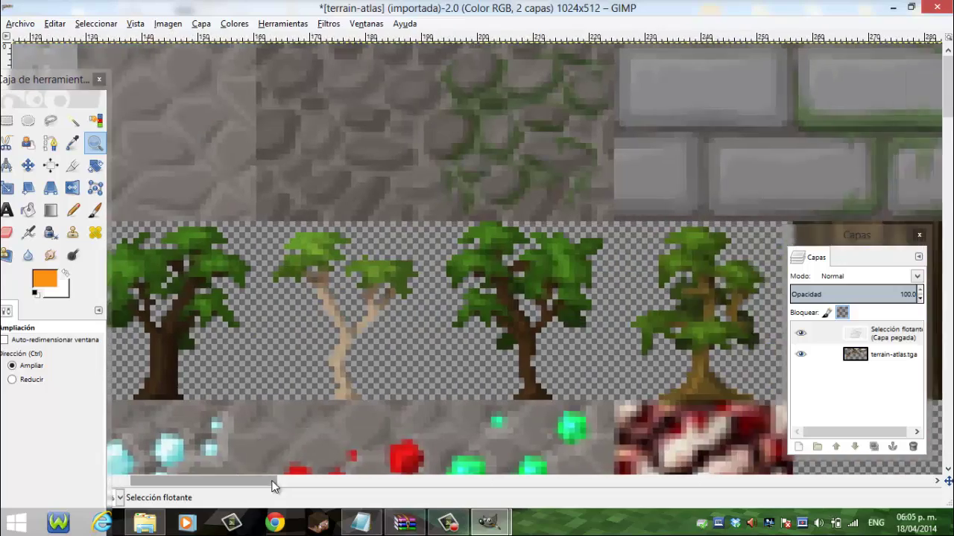
pyautogui.scroll(-5, 263, 385)
pyautogui.scroll(5, 266, 410)
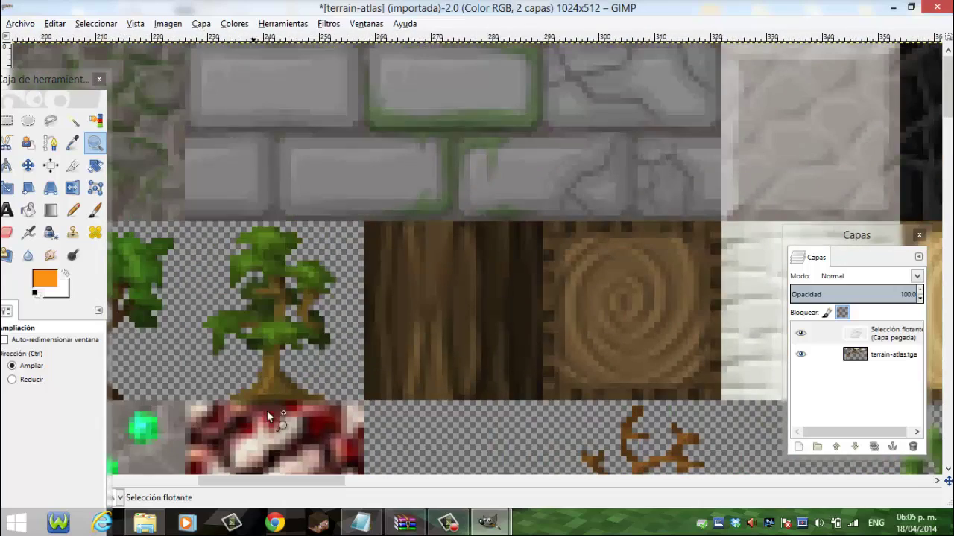
pyautogui.moveTo(223, 482); pyautogui.dragTo(90, 483)
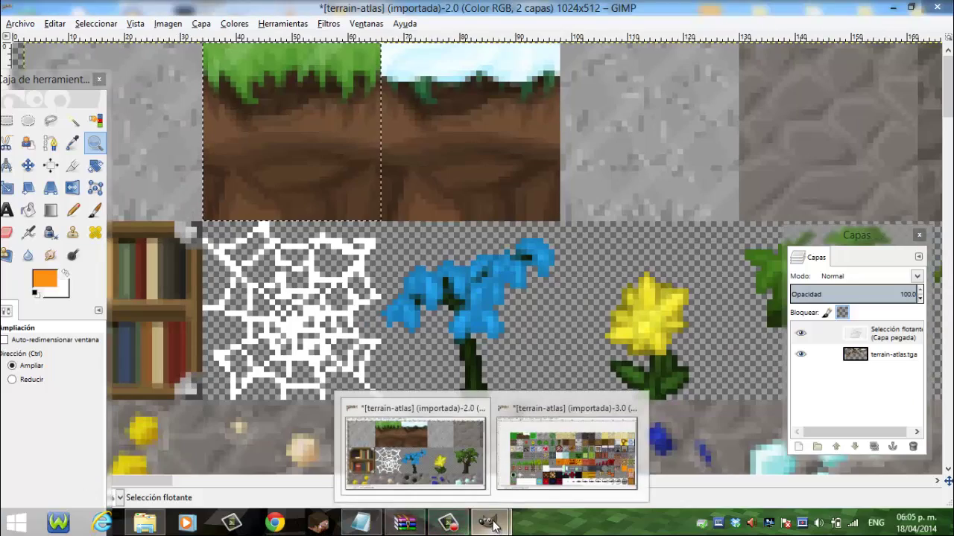
pyautogui.moveTo(489, 522)
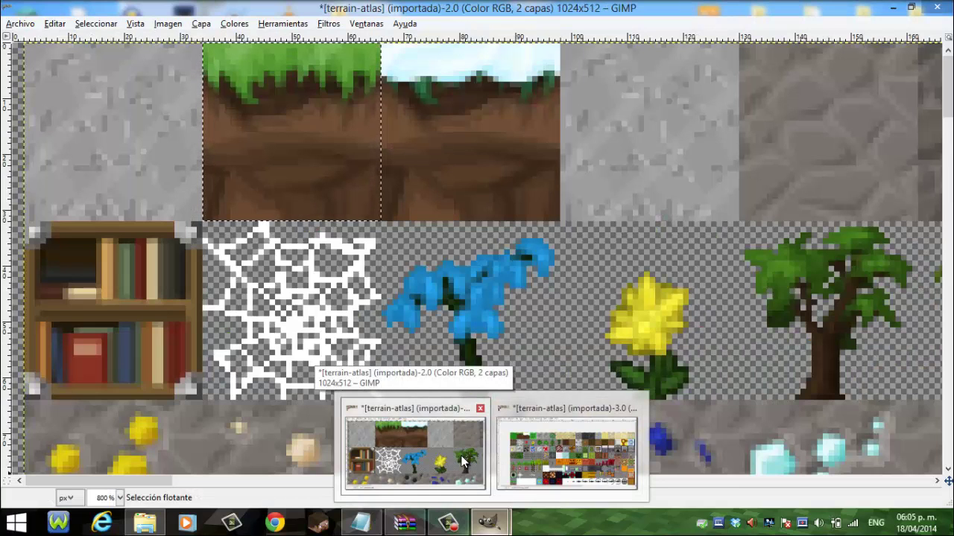
# - Select and copy a 32×32 top-row tile, then return to the 512×256 atlas
pyautogui.click(462, 460)
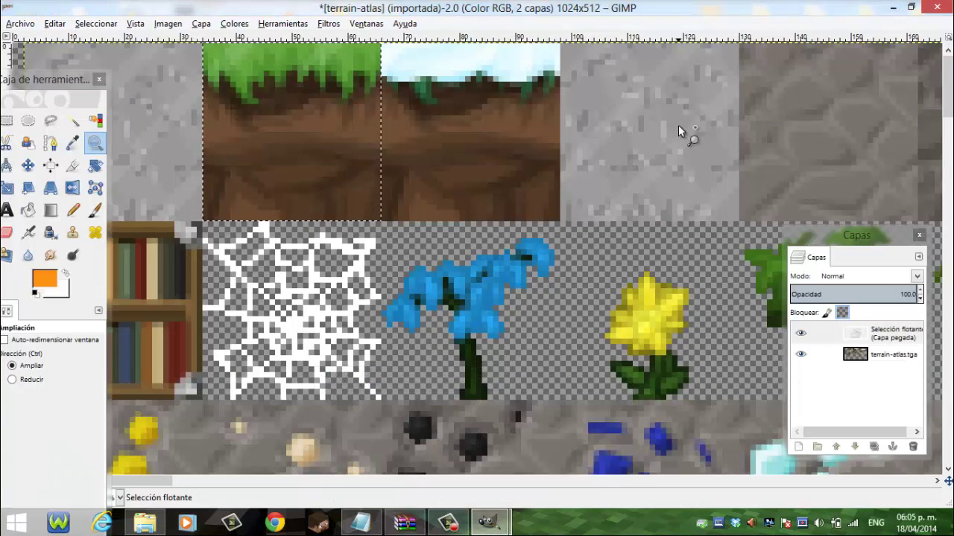
pyautogui.moveTo(34, 80); pyautogui.dragTo(92, 77)
pyautogui.click(67, 107)
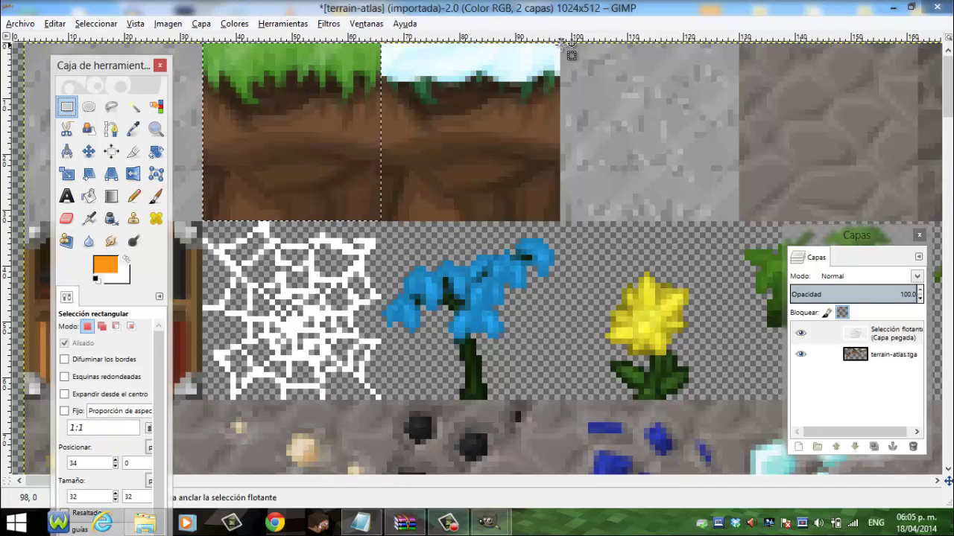
pyautogui.moveTo(570, 46); pyautogui.dragTo(747, 222)
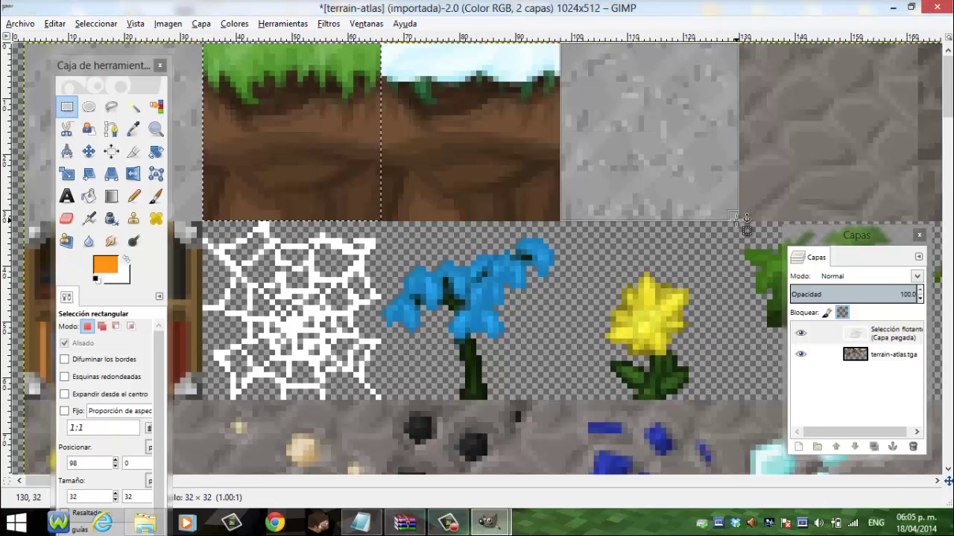
pyautogui.click(54, 23)
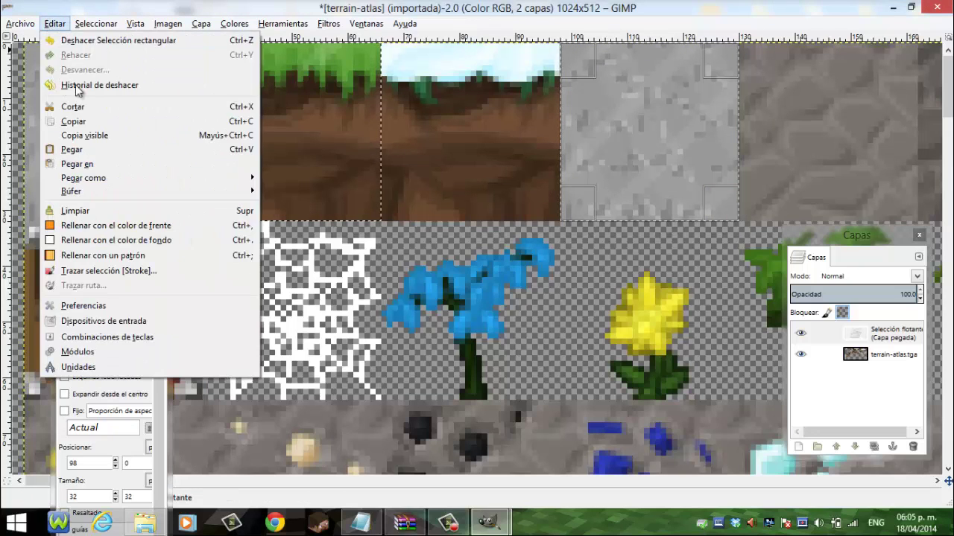
pyautogui.click(89, 122)
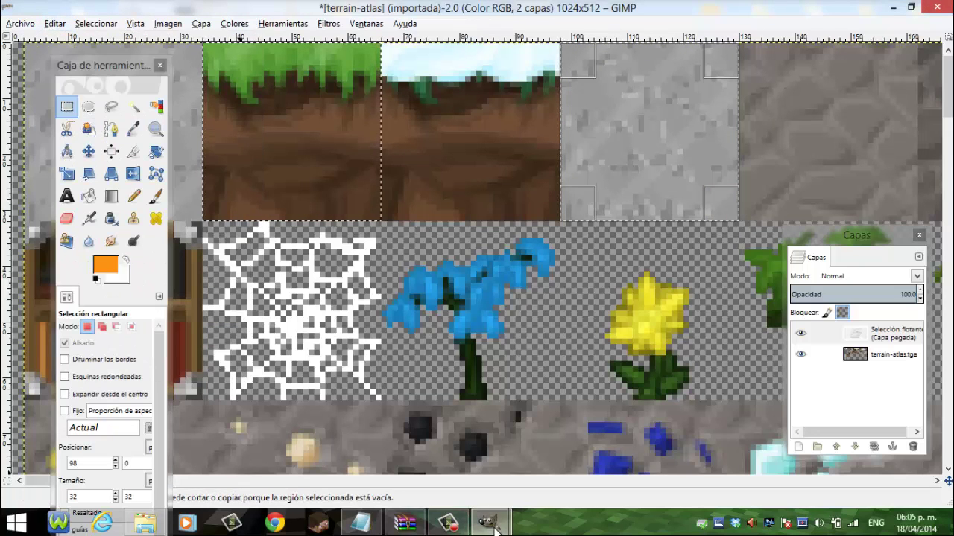
pyautogui.click(589, 439)
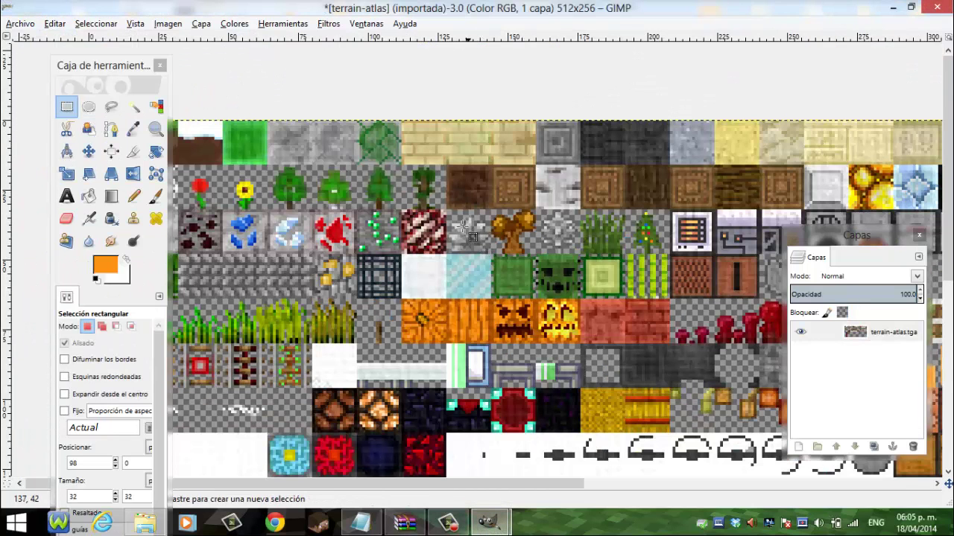
# - Paste the grass-block tile and scale it down to about 15×17 near its target
pyautogui.click(56, 27)
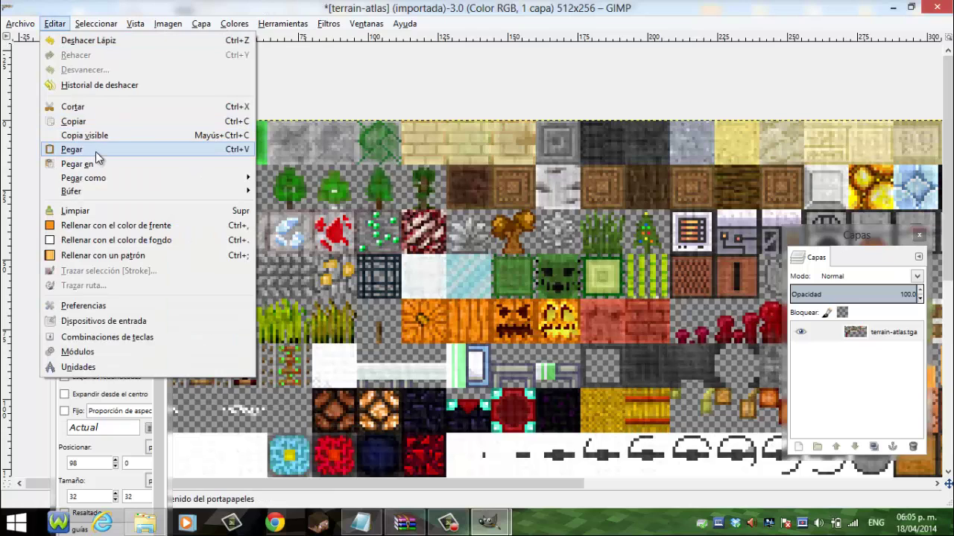
pyautogui.click(95, 150)
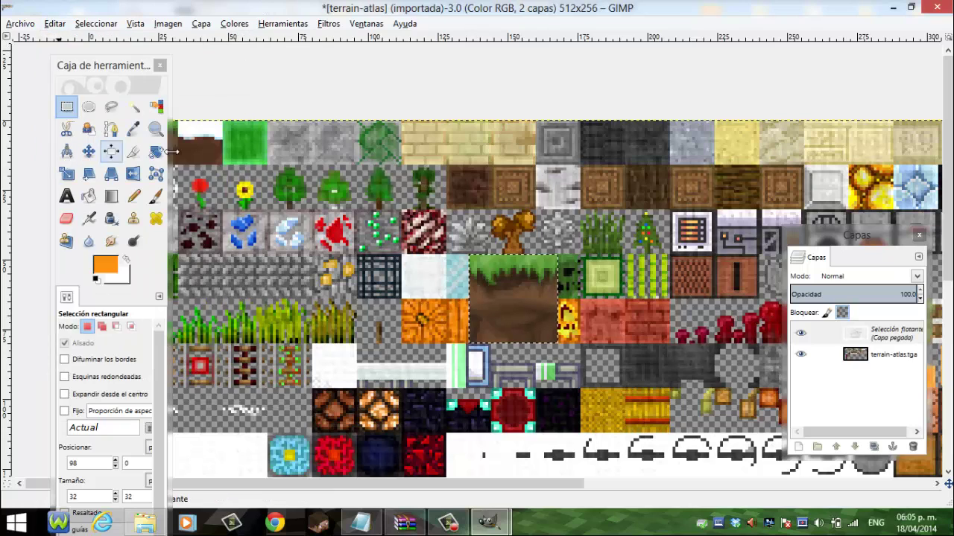
pyautogui.click(88, 152)
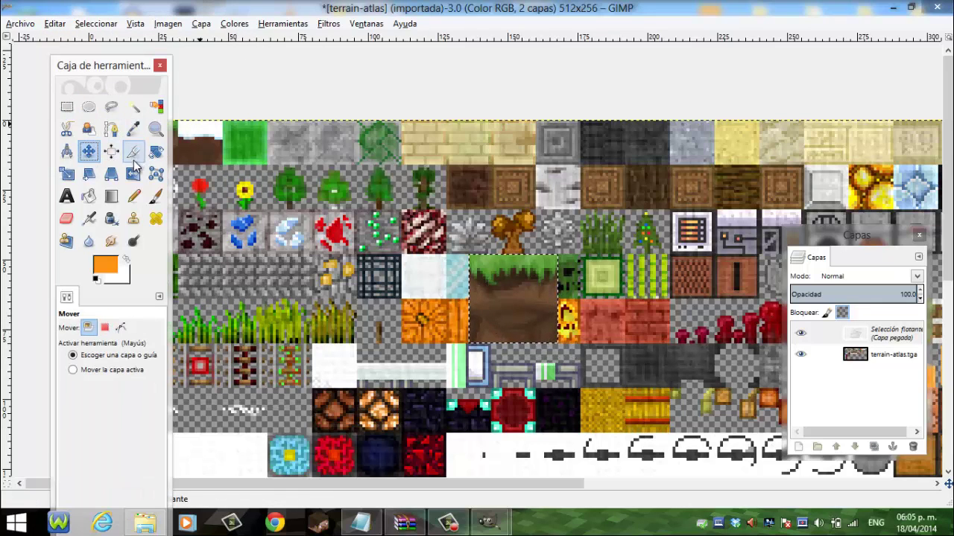
pyautogui.click(66, 174)
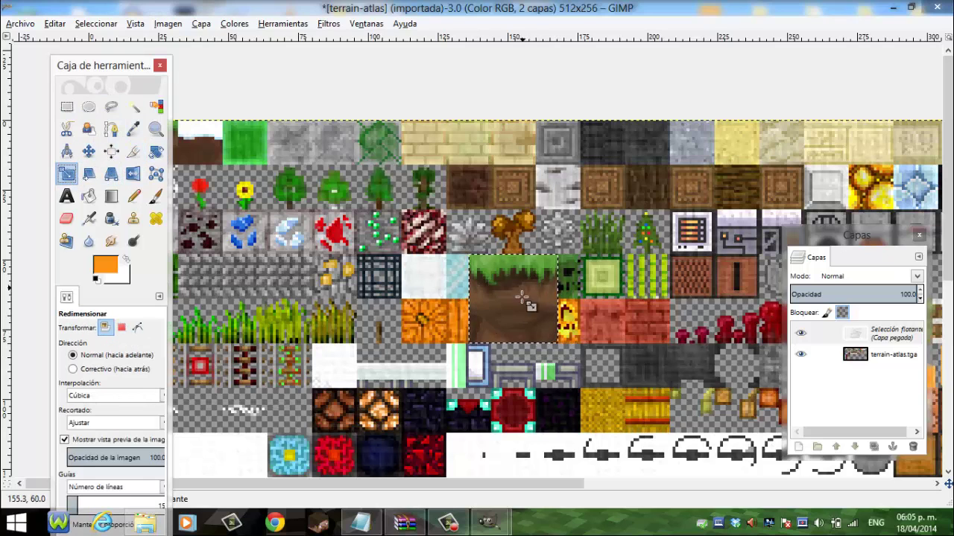
pyautogui.click(542, 336)
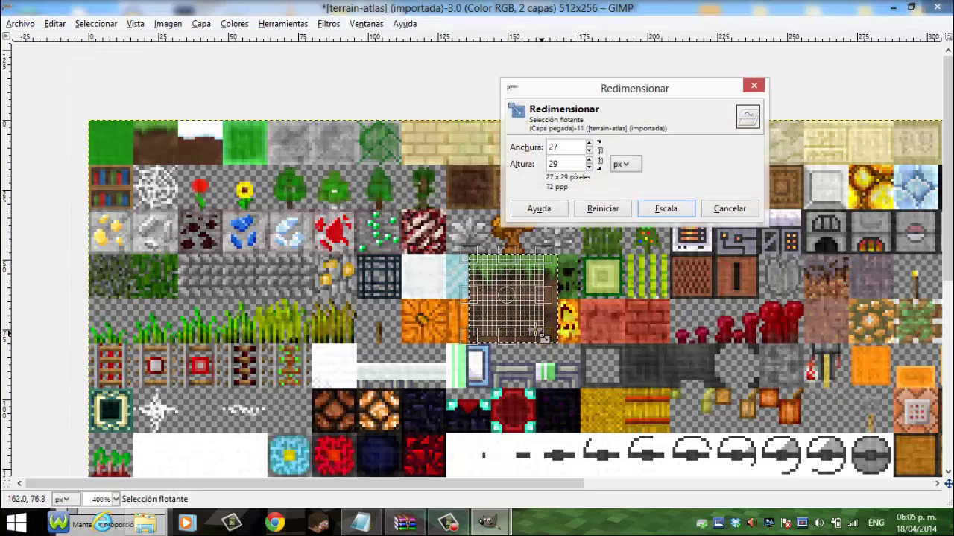
pyautogui.moveTo(544, 338); pyautogui.dragTo(514, 302)
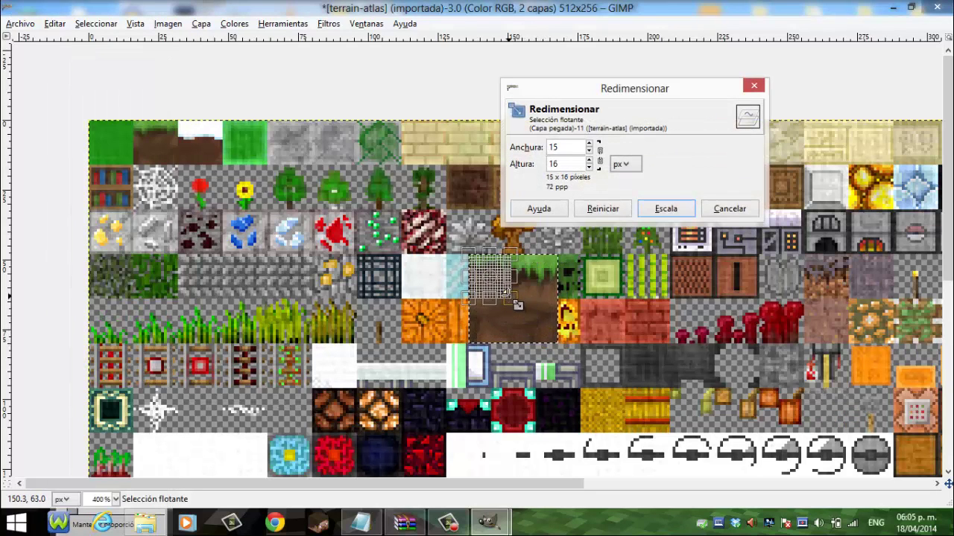
pyautogui.press('Tab')
pyautogui.moveTo(454, 249)
pyautogui.mouseDown()
pyautogui.moveTo(350, 167)
pyautogui.moveTo(265, 140)
pyautogui.moveTo(249, 145)
pyautogui.moveTo(254, 153)
pyautogui.mouseUp()
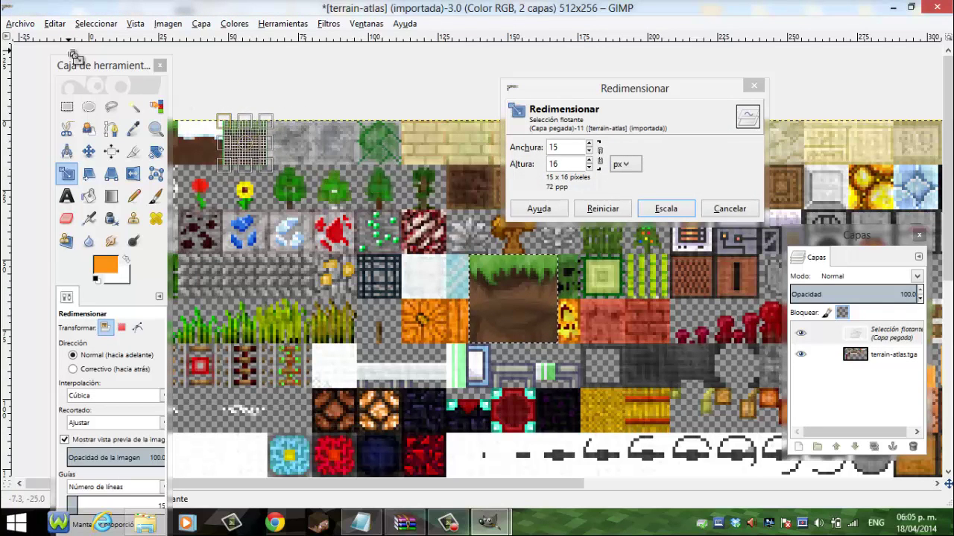
pyautogui.click(155, 129)
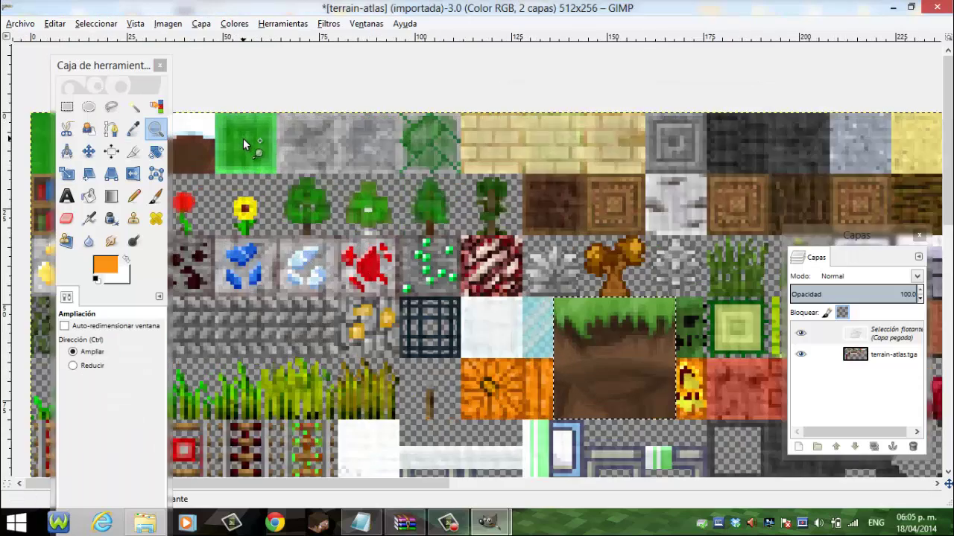
# - Zoom in and rescale the pasted tile to 16×16, aligned over the top-left grass tile
pyautogui.click(243, 138)
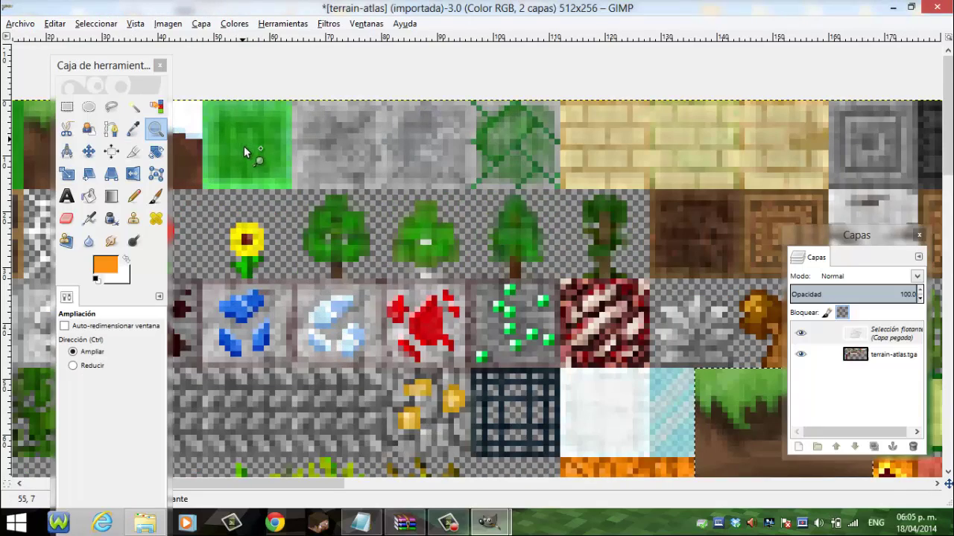
pyautogui.click(66, 173)
pyautogui.click(676, 399)
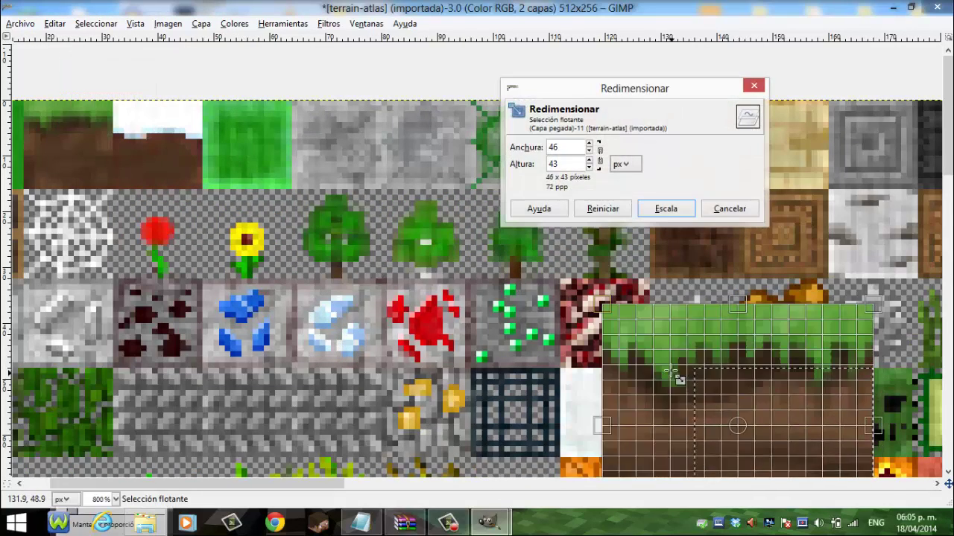
pyautogui.moveTo(679, 402); pyautogui.dragTo(604, 302)
pyautogui.moveTo(750, 425); pyautogui.dragTo(365, 276)
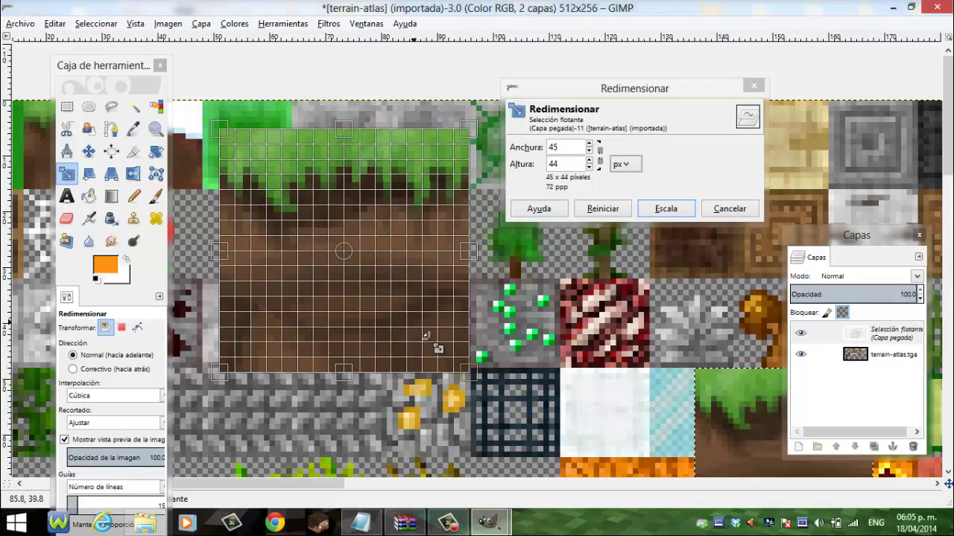
pyautogui.moveTo(477, 382); pyautogui.dragTo(290, 213)
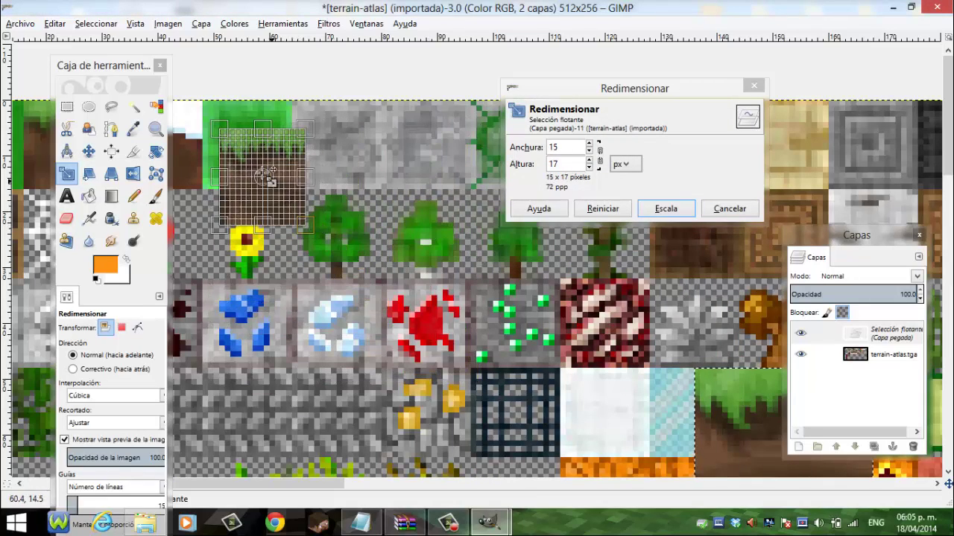
pyautogui.moveTo(266, 182); pyautogui.dragTo(252, 154)
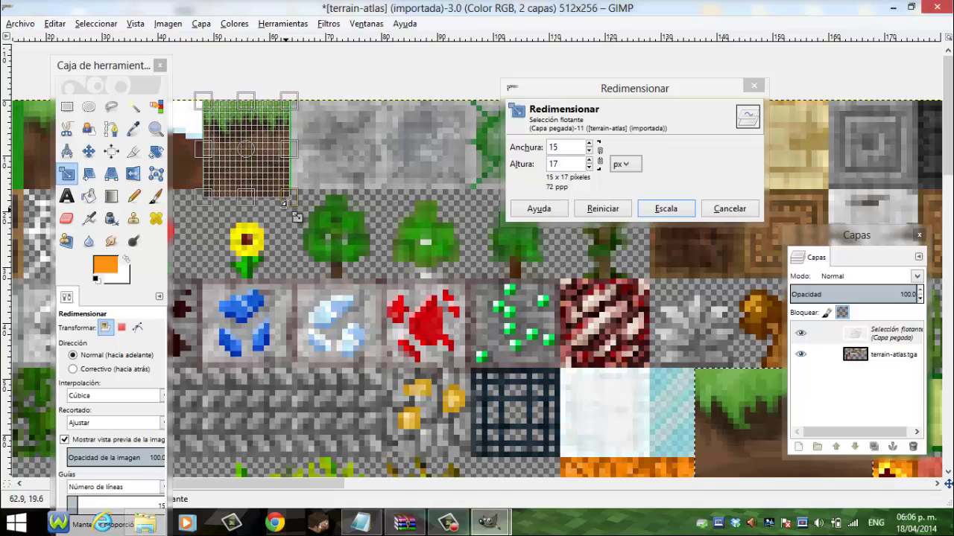
pyautogui.moveTo(298, 215); pyautogui.dragTo(299, 209)
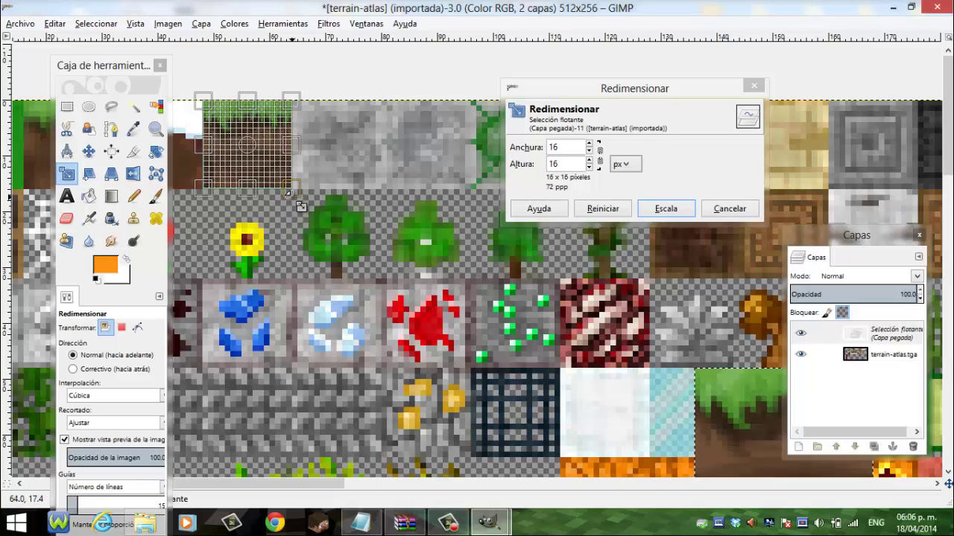
pyautogui.click(156, 133)
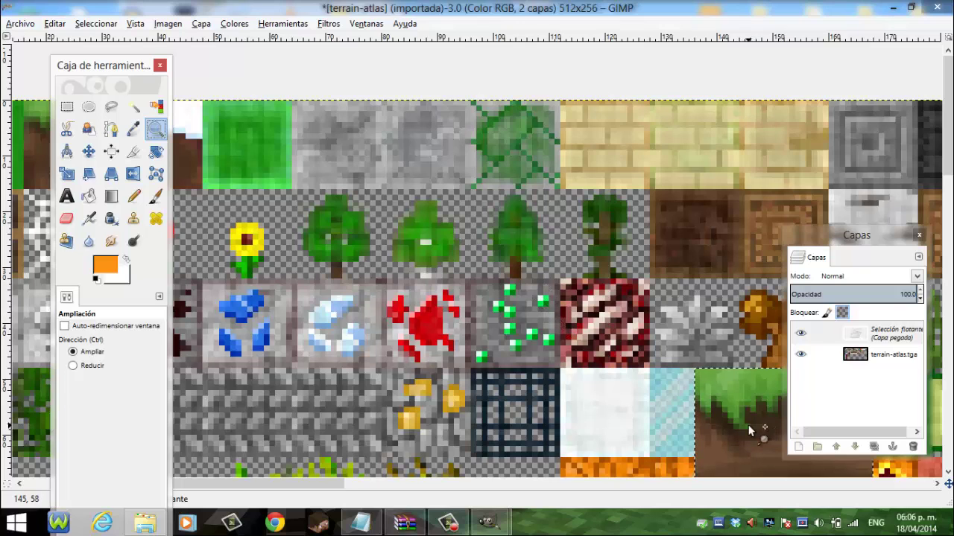
# - Inspect the tile's edge pixels, return to 1:1 zoom, and anchor it with Ctrl+H
pyautogui.moveTo(748, 433); pyautogui.dragTo(658, 374)
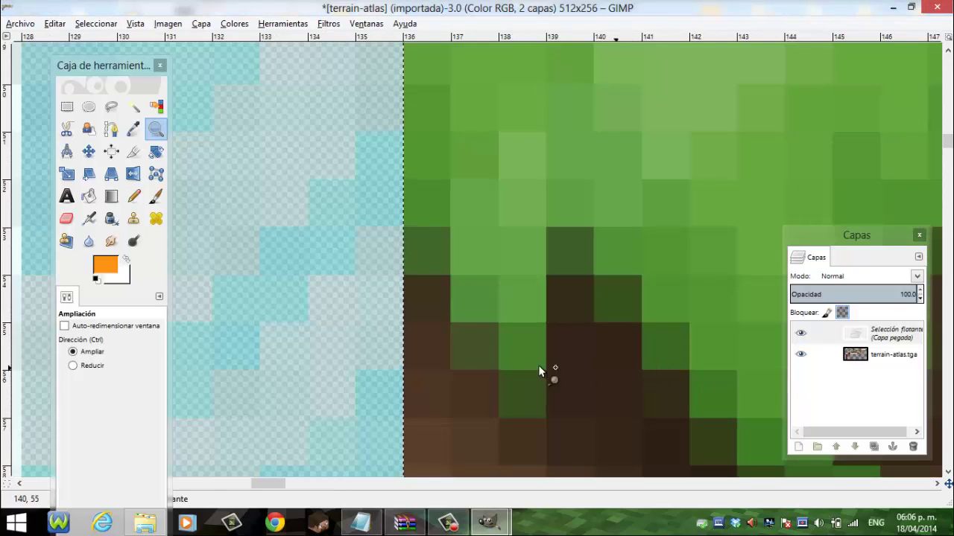
pyautogui.click(333, 220)
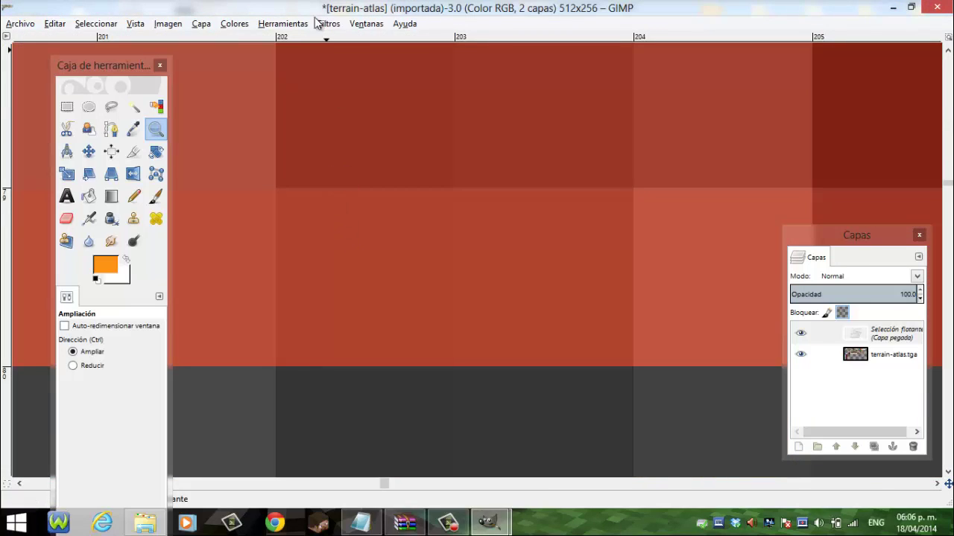
pyautogui.click(134, 23)
pyautogui.moveTo(182, 69)
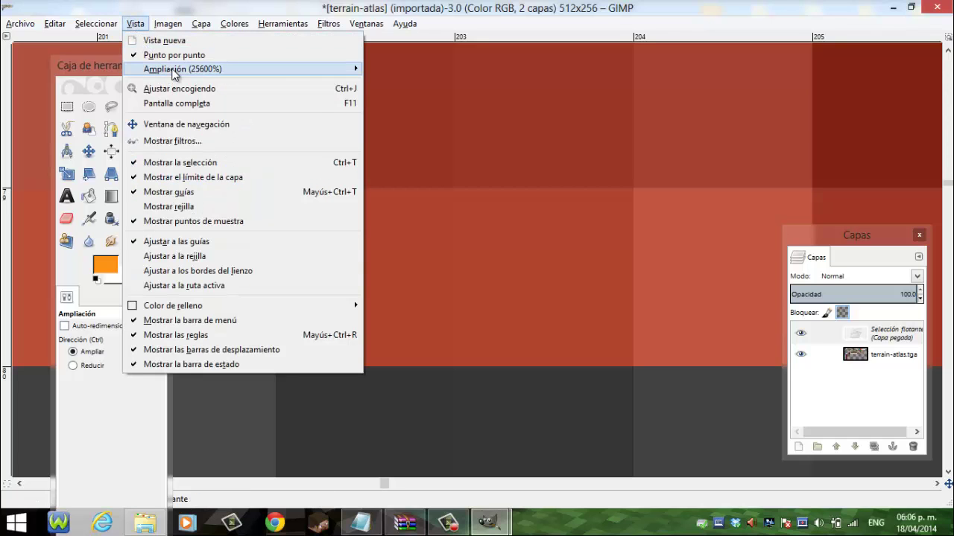
pyautogui.click(429, 209)
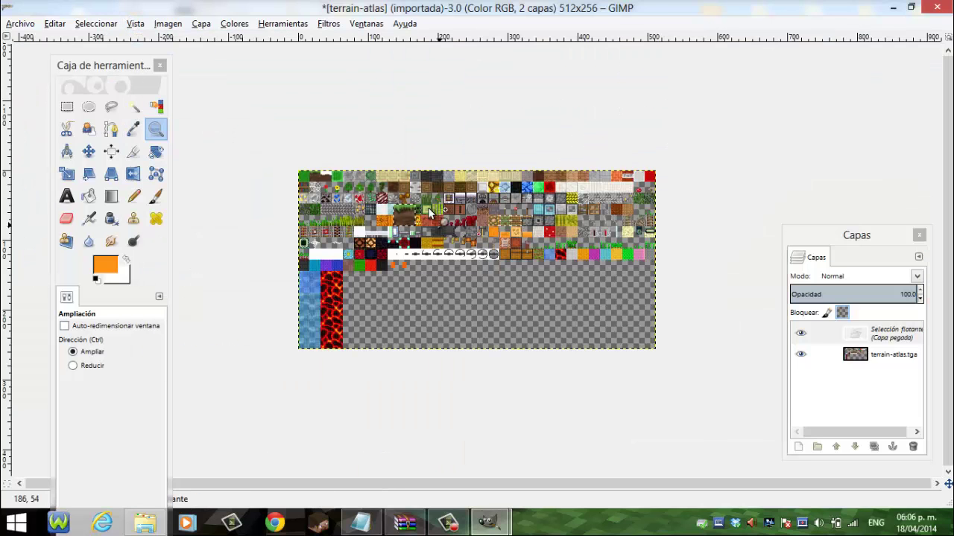
pyautogui.hotkey('ctrl', 'h')
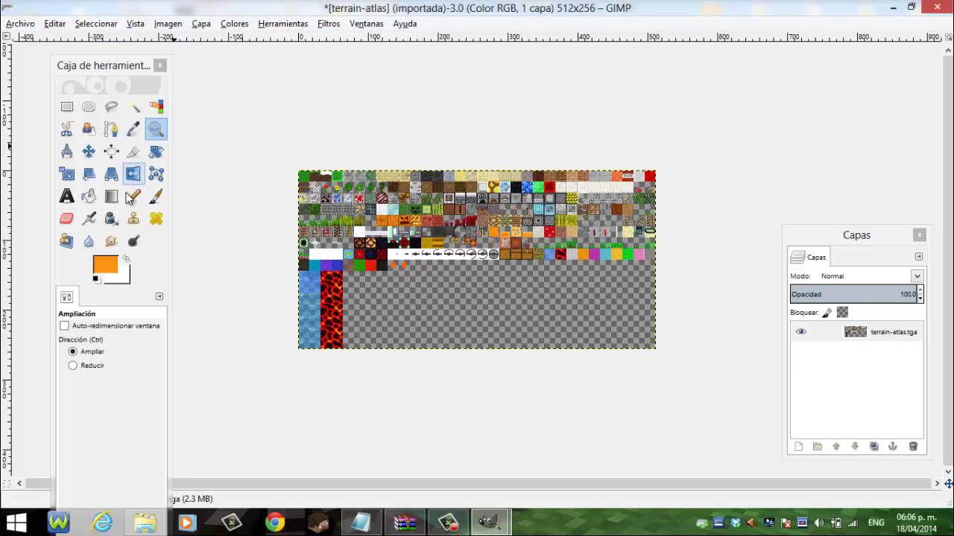
# - Zoom in on the ore tiles, paint two orange pixels, then undo them with Ctrl+Z
pyautogui.click(342, 190)
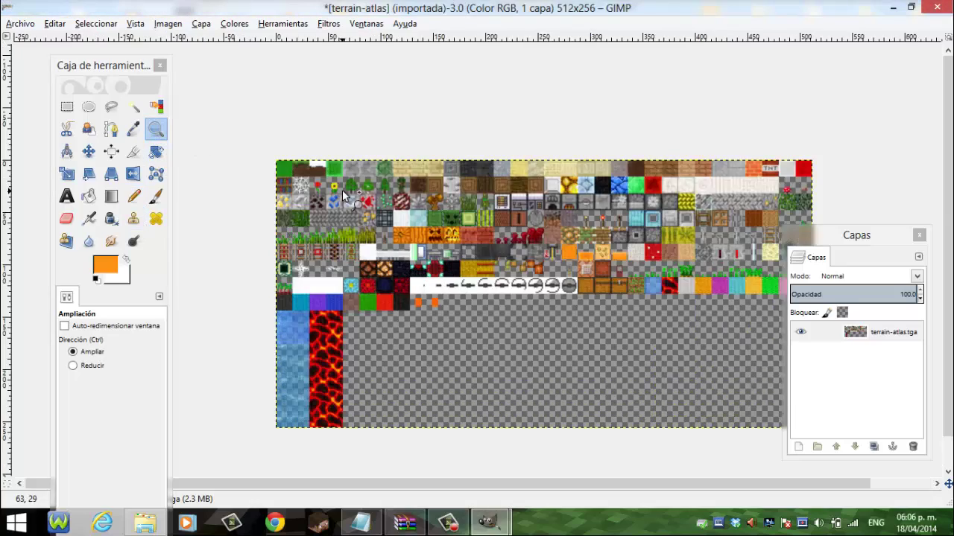
pyautogui.click(284, 207)
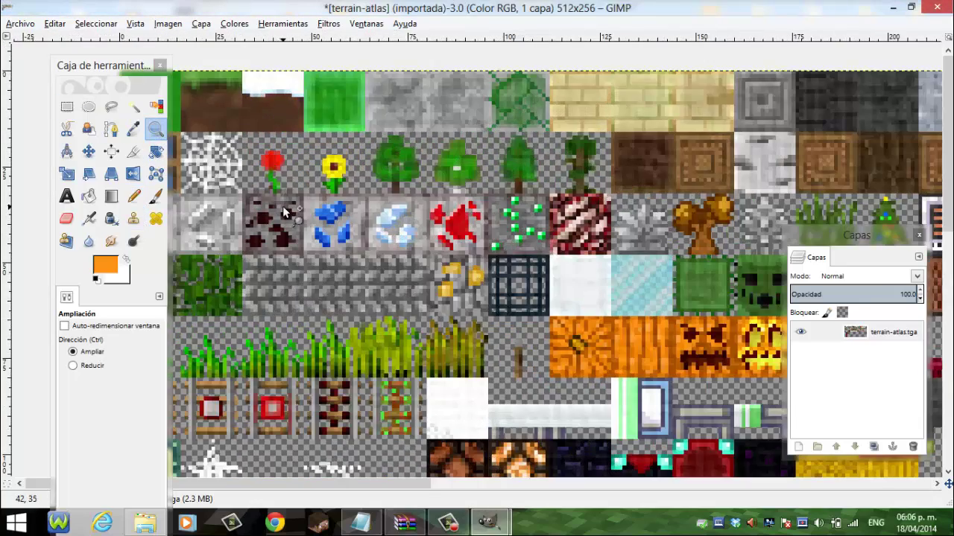
pyautogui.click(283, 207)
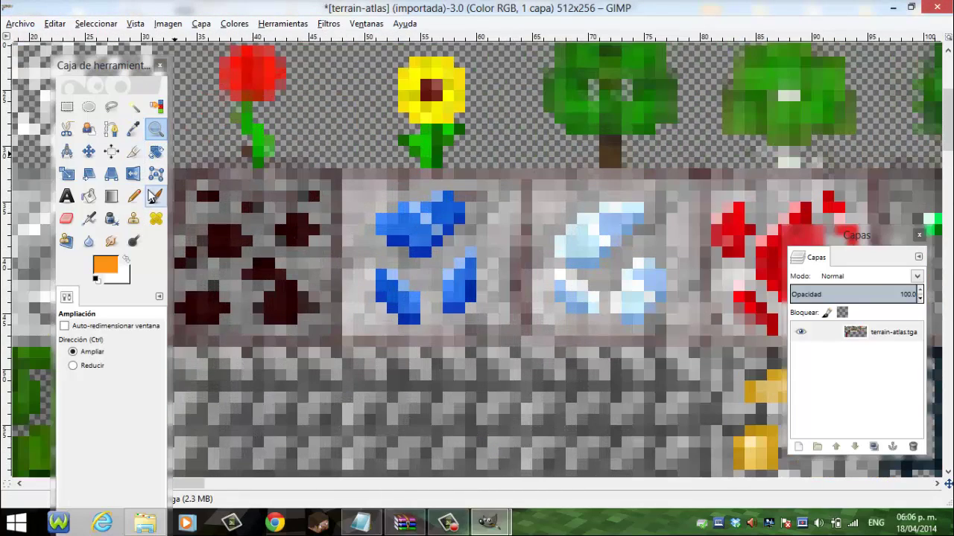
pyautogui.click(134, 196)
pyautogui.click(225, 294)
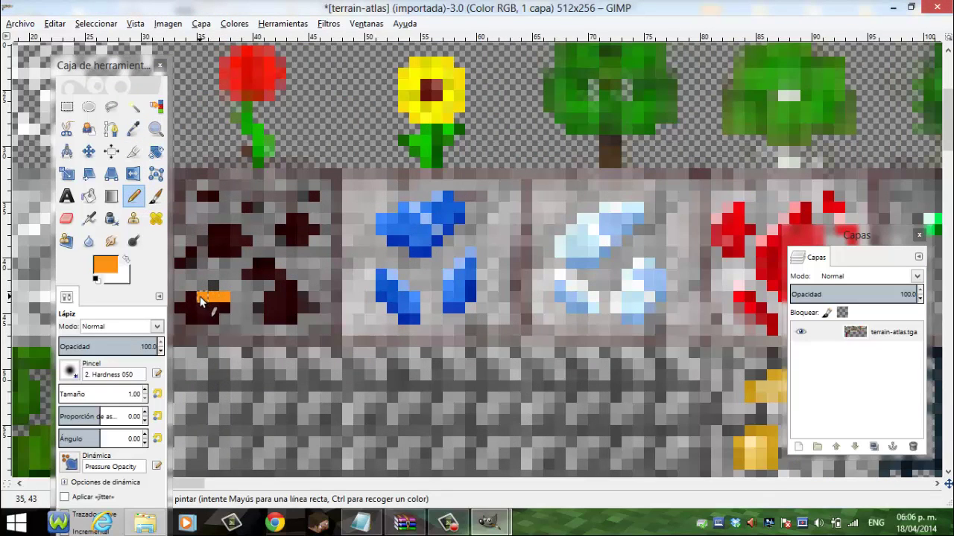
pyautogui.click(206, 306)
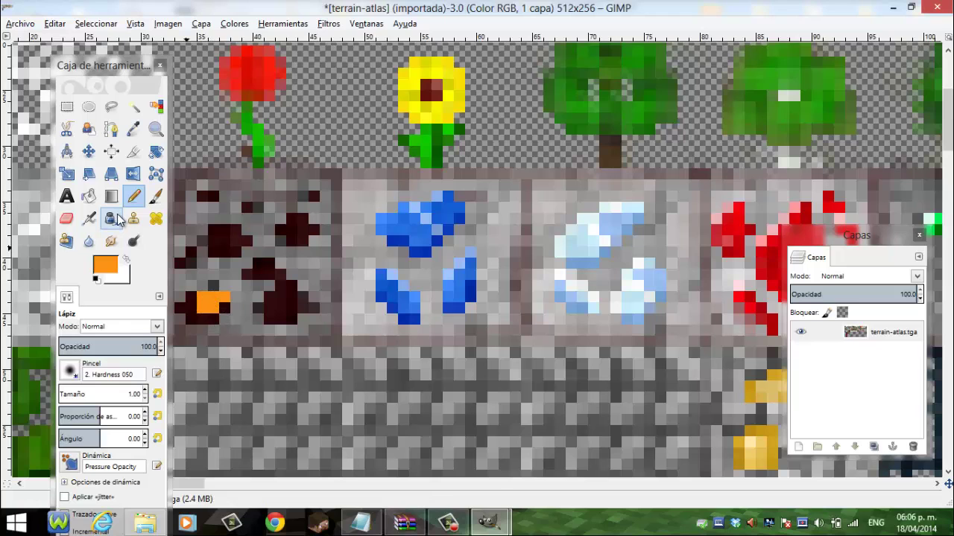
pyautogui.hotkey('ctrl', 'z')
pyautogui.hotkey('ctrl', 'z')
pyautogui.hotkey('ctrl', 'z')
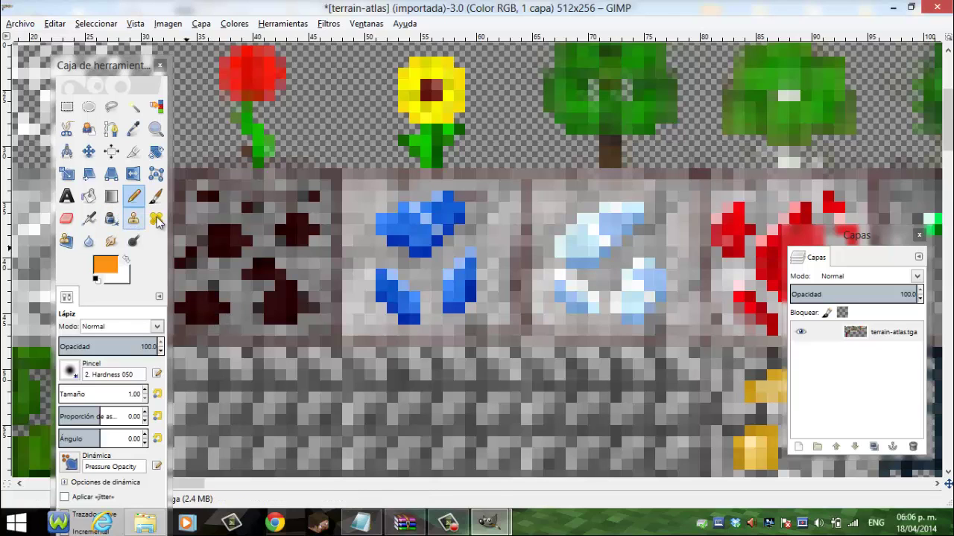
# - Show the whole atlas at 1:1 (100%) and bring up the Archivo (File) menu
pyautogui.scroll(5, 642, 255)
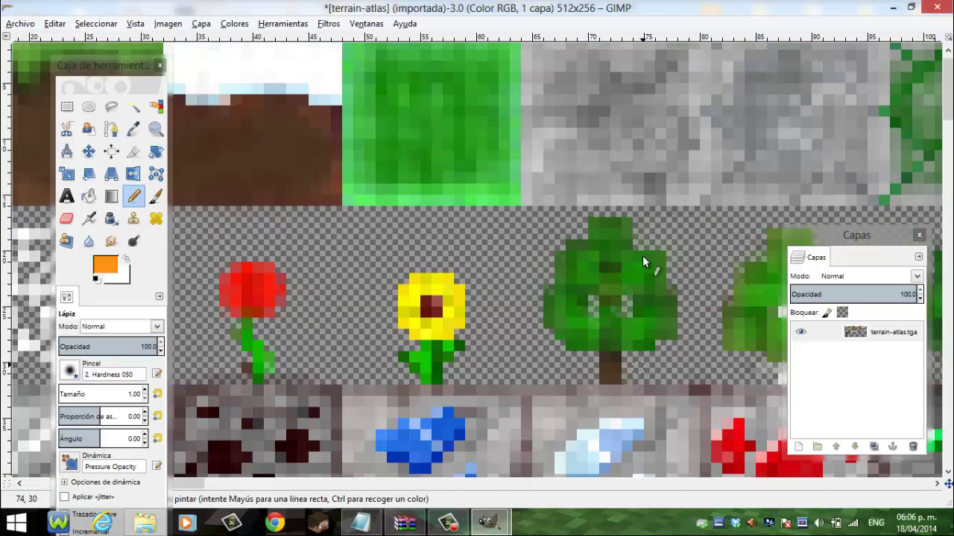
pyautogui.scroll(1, 642, 254)
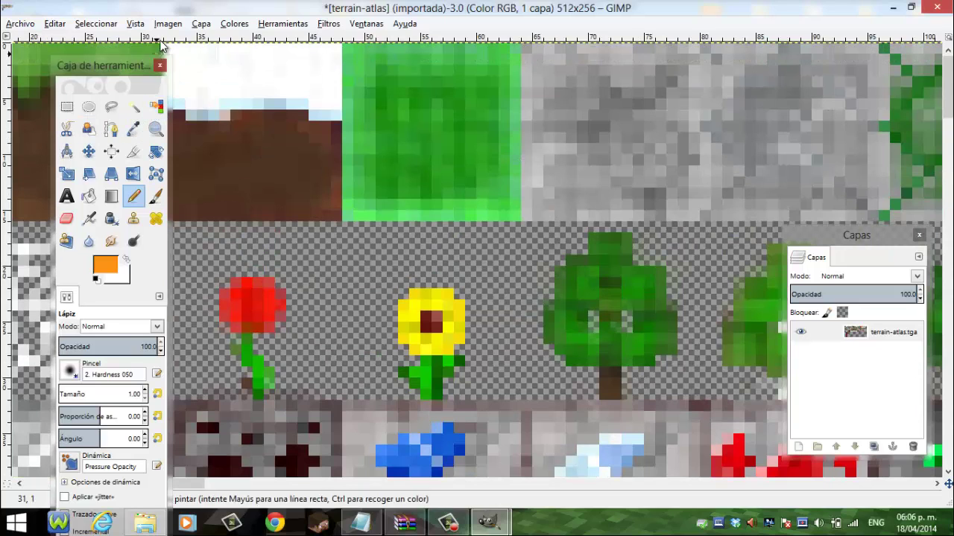
pyautogui.click(135, 23)
pyautogui.moveTo(181, 69)
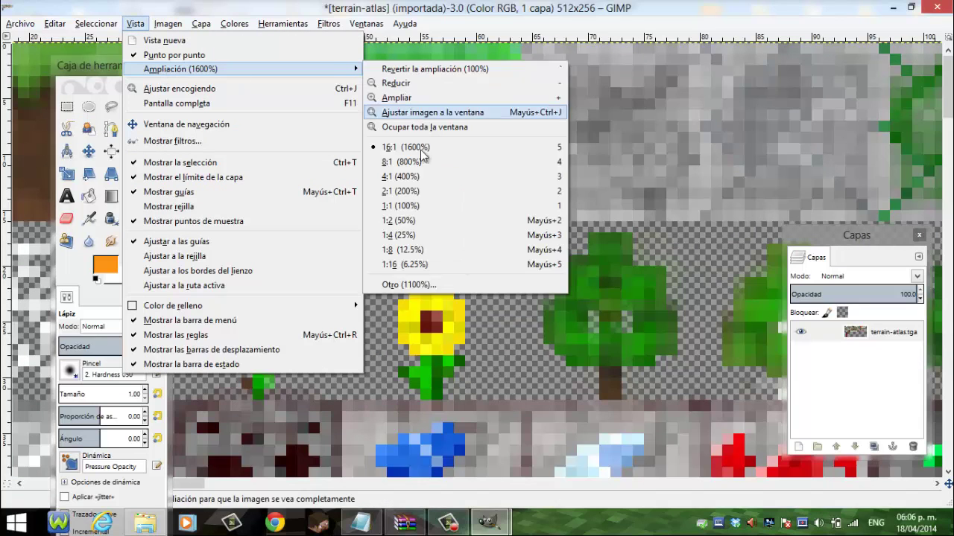
pyautogui.click(401, 206)
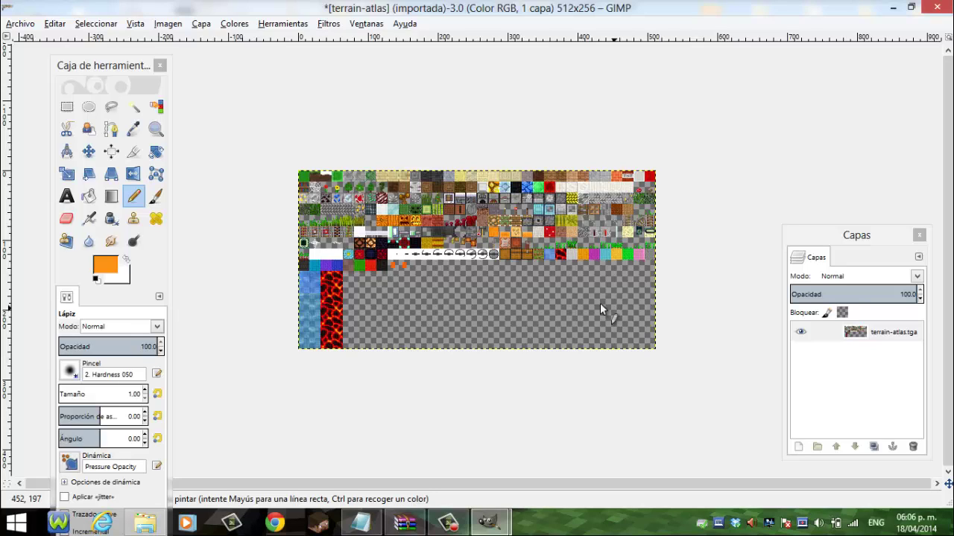
pyautogui.click(17, 24)
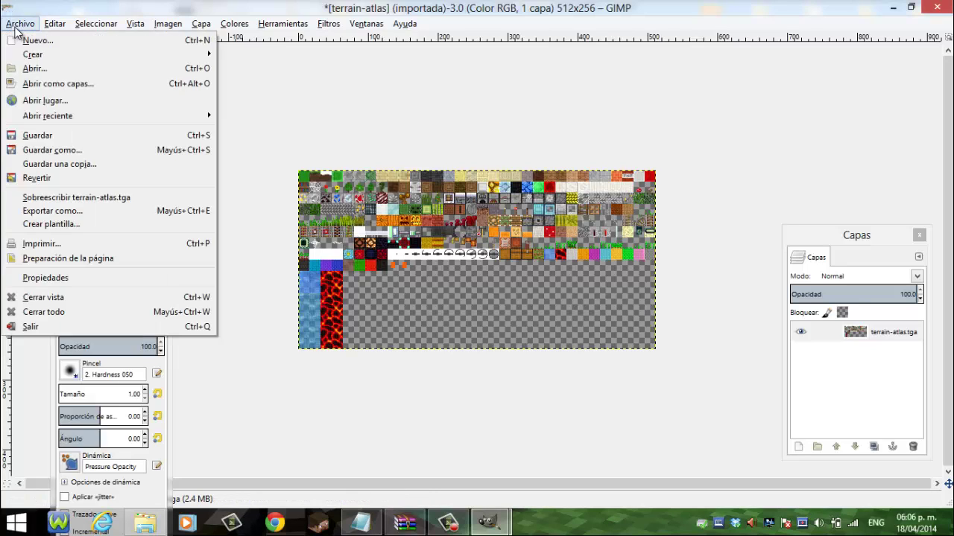
# - Export the atlas as terrain-atlas.tga with the Imagen TarGA (*.tga) file type
pyautogui.click(75, 210)
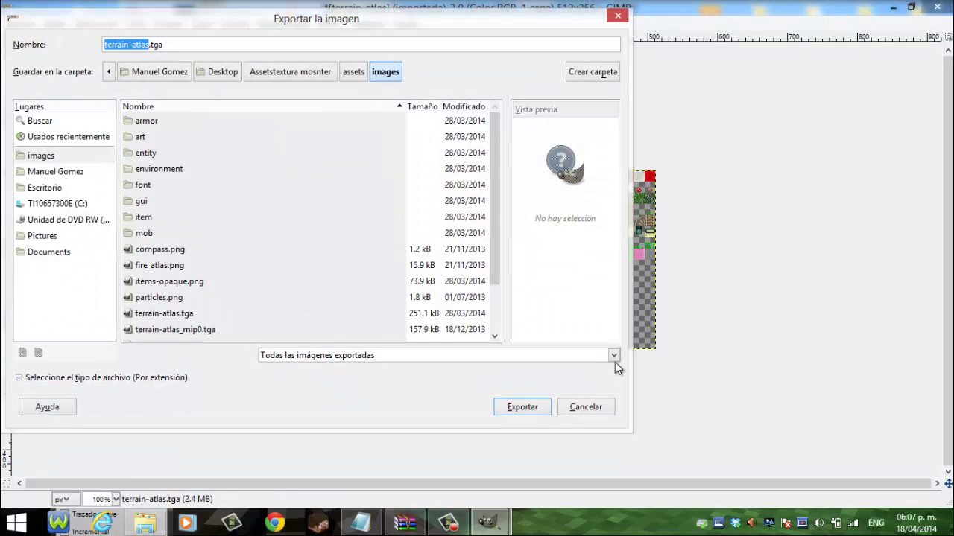
pyautogui.click(614, 357)
pyautogui.scroll(-5, 452, 273)
pyautogui.scroll(-3, 452, 274)
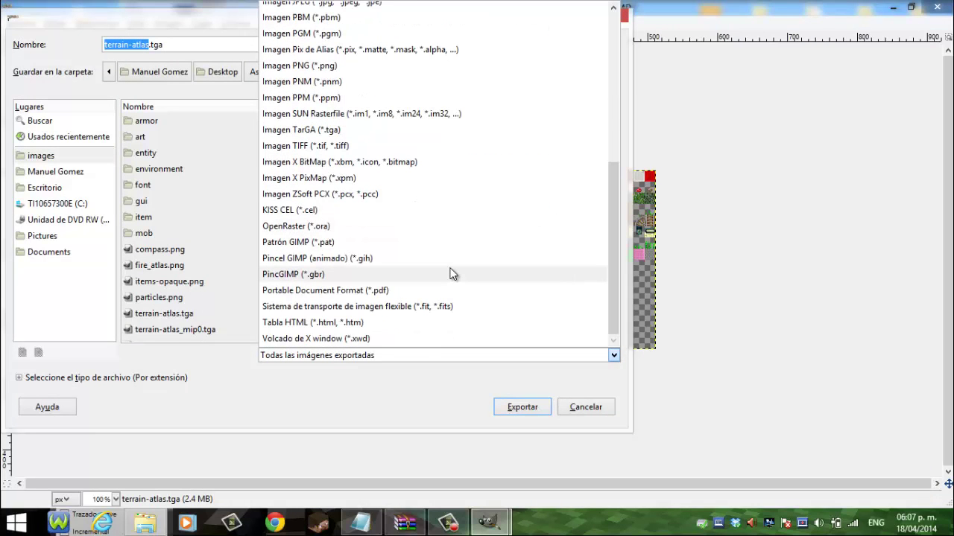
pyautogui.scroll(3, 384, 220)
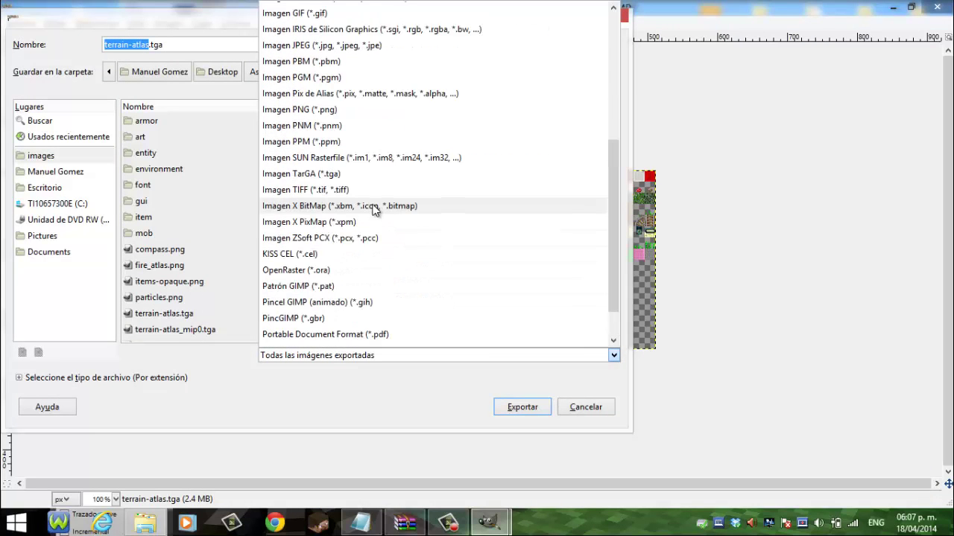
pyautogui.scroll(3, 375, 208)
pyautogui.scroll(3, 375, 209)
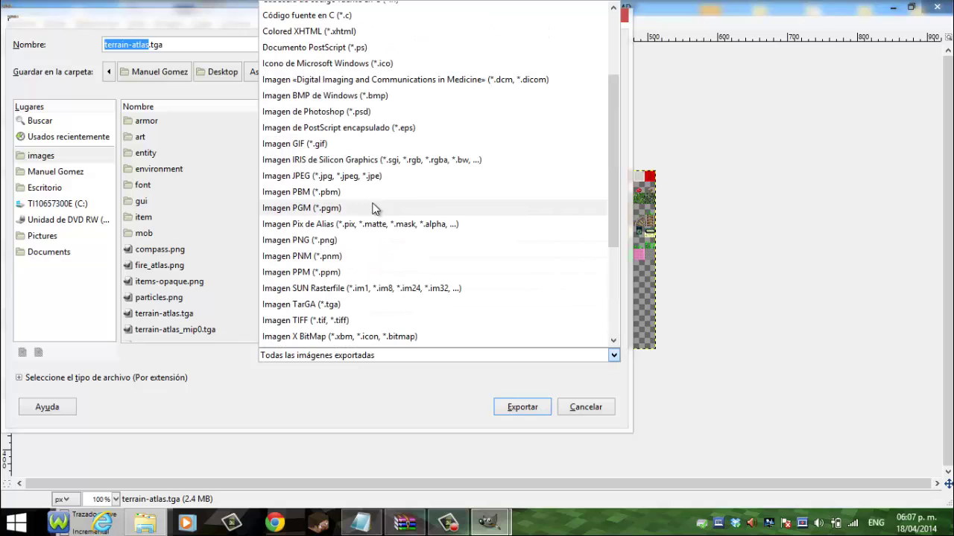
pyautogui.scroll(2, 375, 208)
pyautogui.scroll(2, 375, 208)
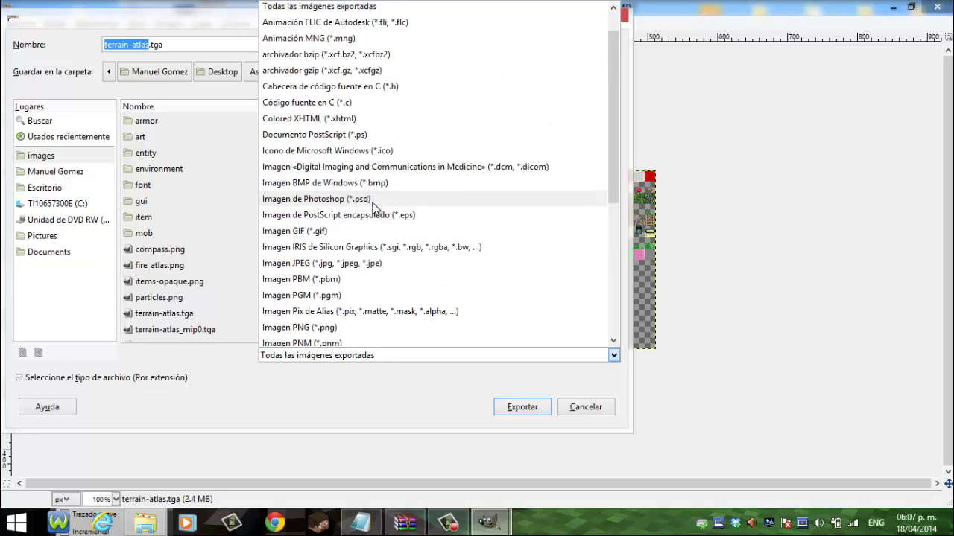
pyautogui.scroll(1, 375, 208)
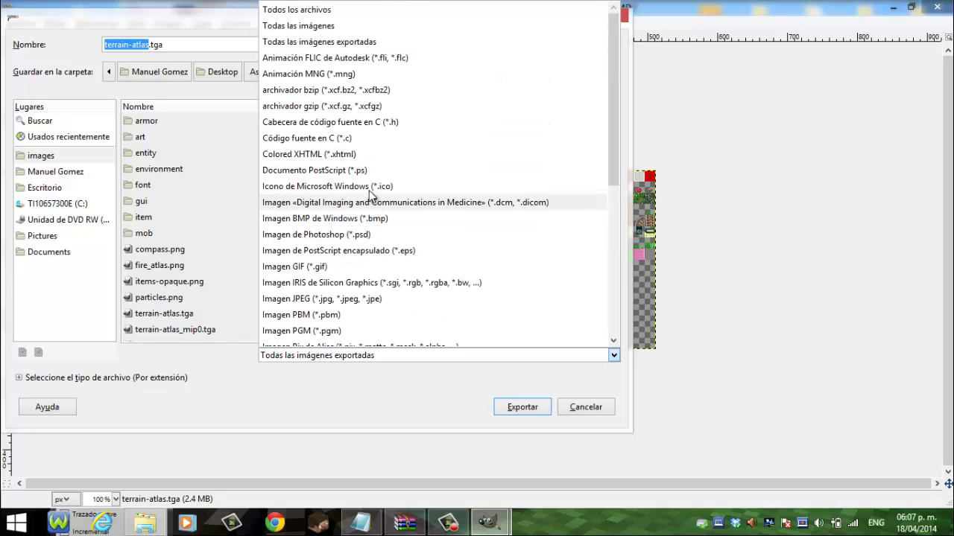
pyautogui.scroll(-2, 365, 164)
pyautogui.scroll(-3, 366, 165)
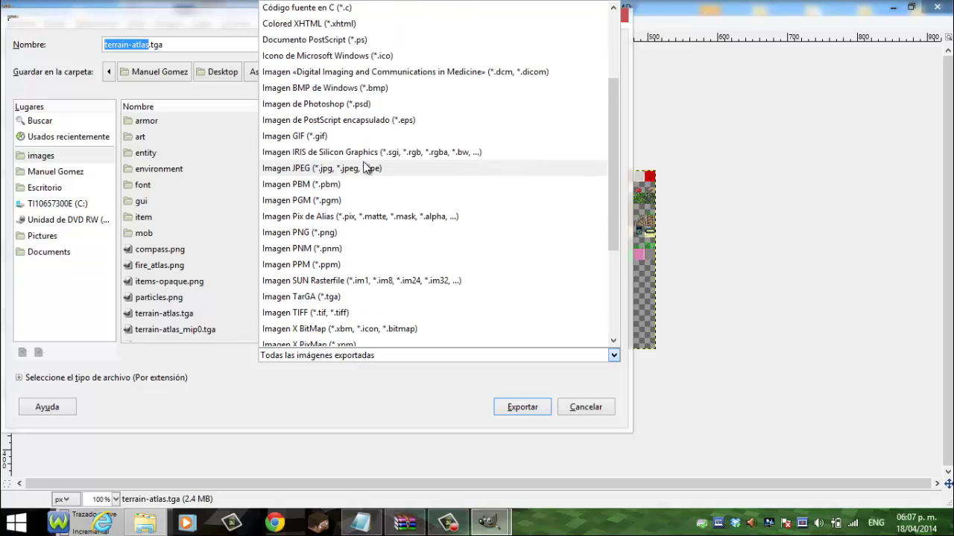
pyautogui.scroll(-1, 365, 168)
pyautogui.scroll(-1, 365, 168)
pyautogui.scroll(-1, 365, 167)
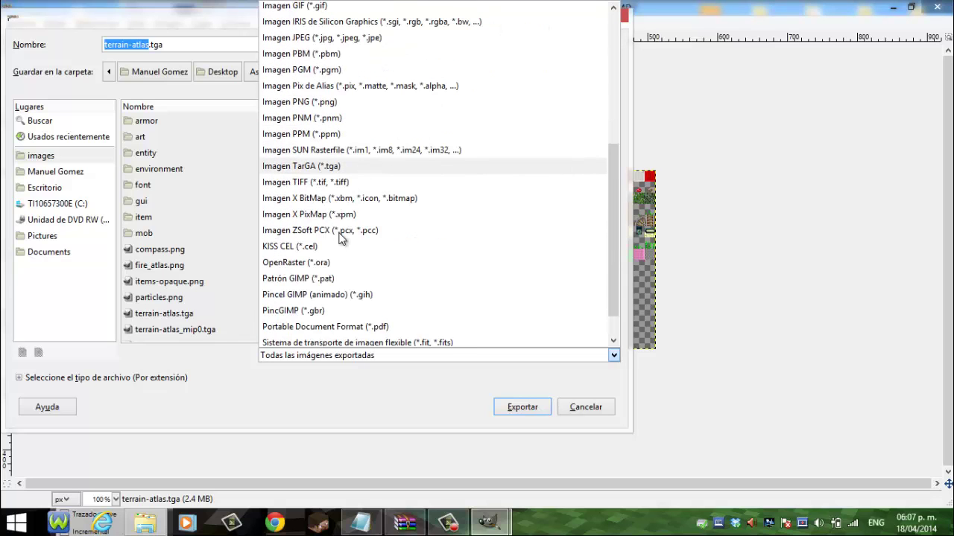
pyautogui.click(322, 168)
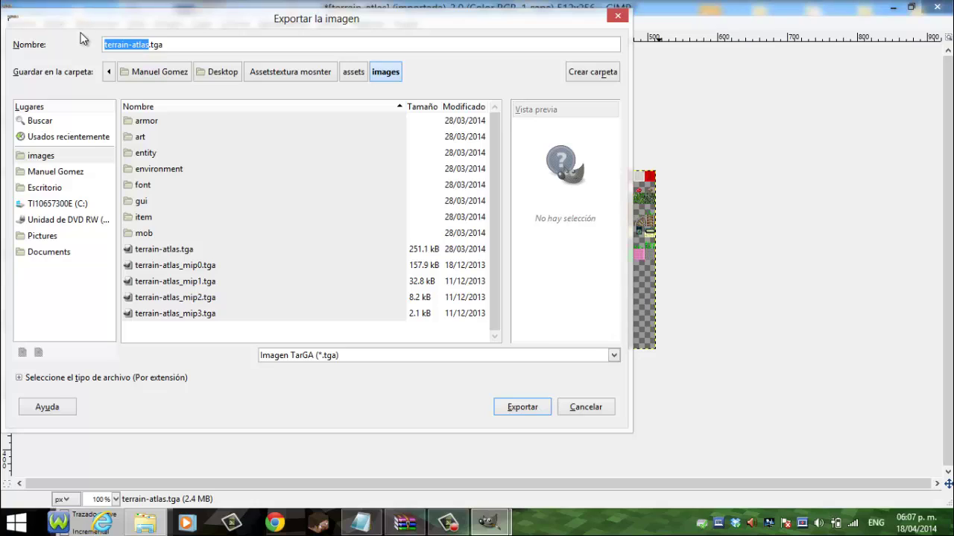
pyautogui.tripleClick(179, 47)
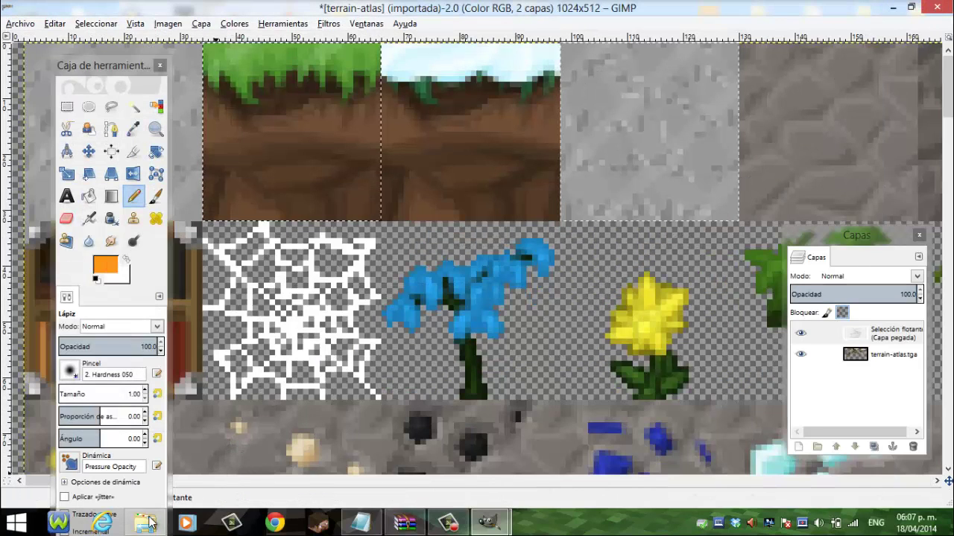
# - In File Explorer, go to assets\images and select terrain-atlas.tga to check its size
pyautogui.click(149, 523)
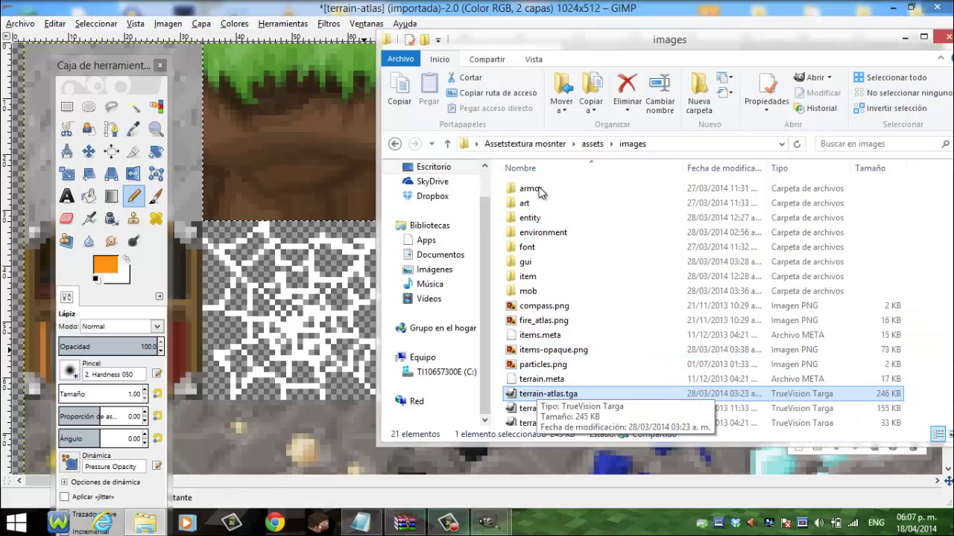
pyautogui.click(401, 146)
pyautogui.click(401, 146)
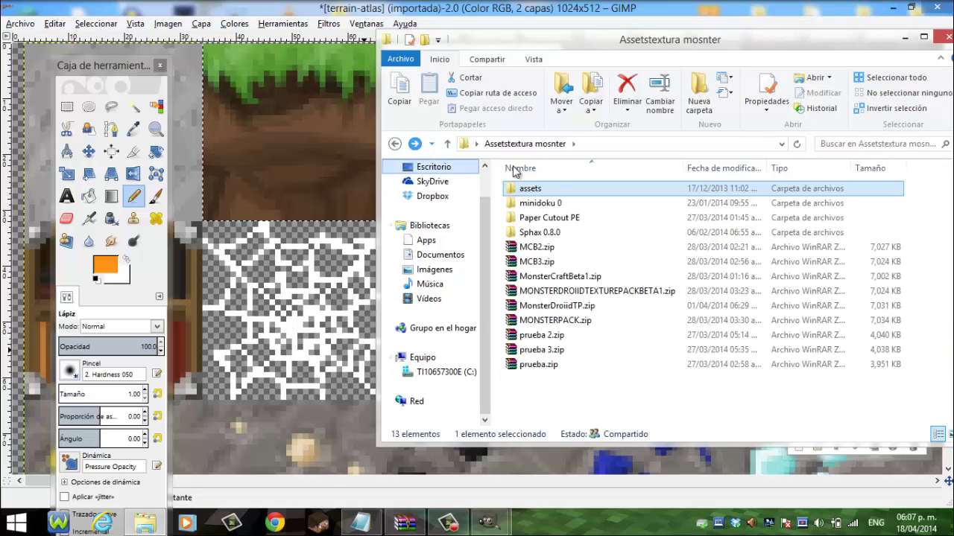
pyautogui.doubleClick(532, 188)
pyautogui.doubleClick(531, 219)
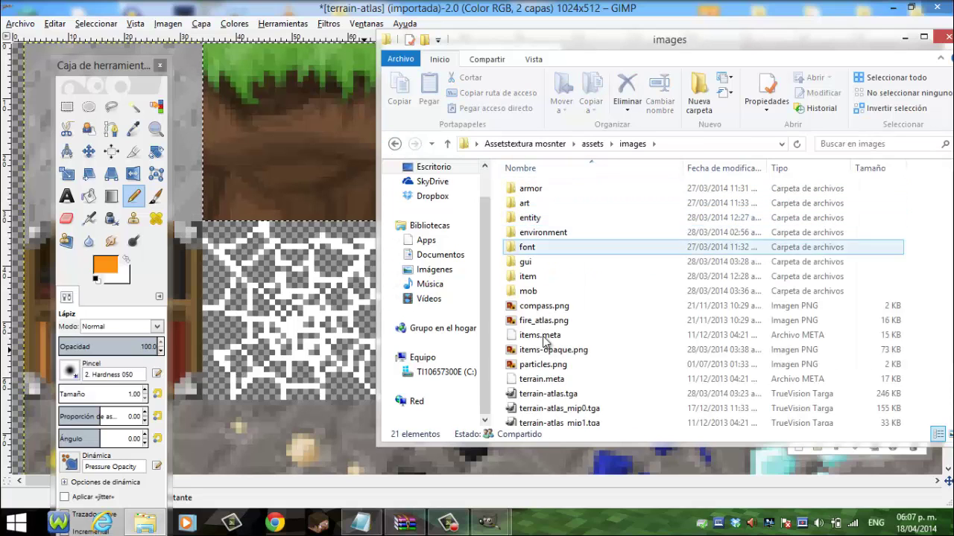
pyautogui.click(547, 397)
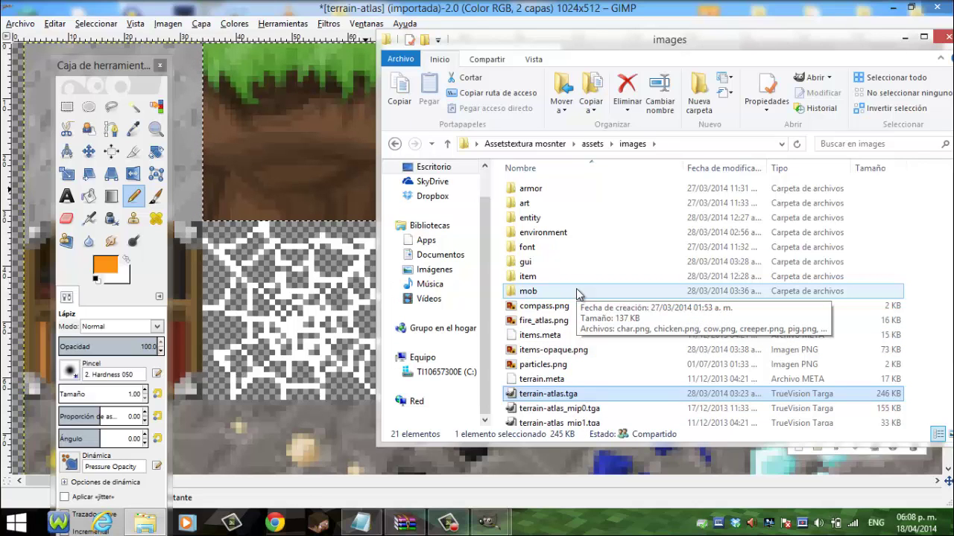
# - Open the armor folder, move its window left, and briefly select several textures
pyautogui.doubleClick(531, 188)
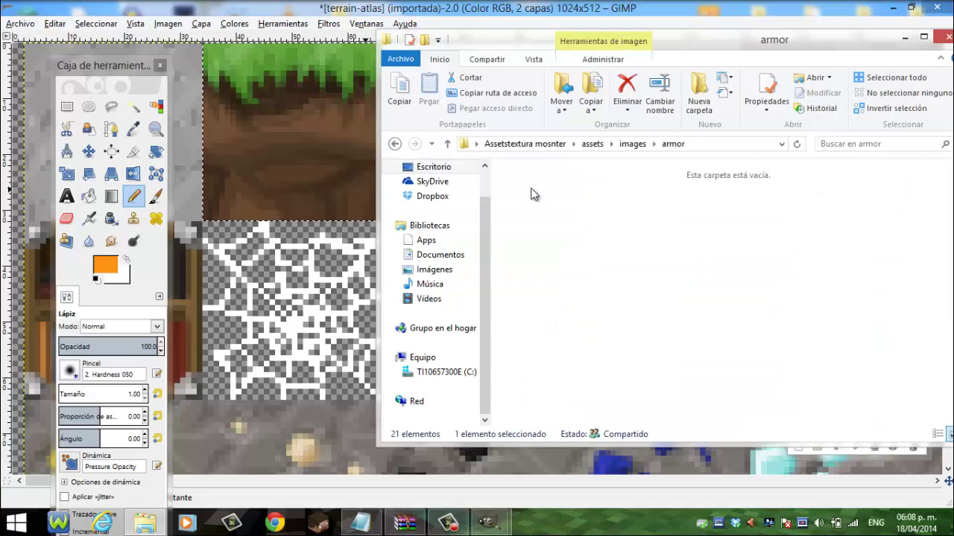
pyautogui.click(395, 144)
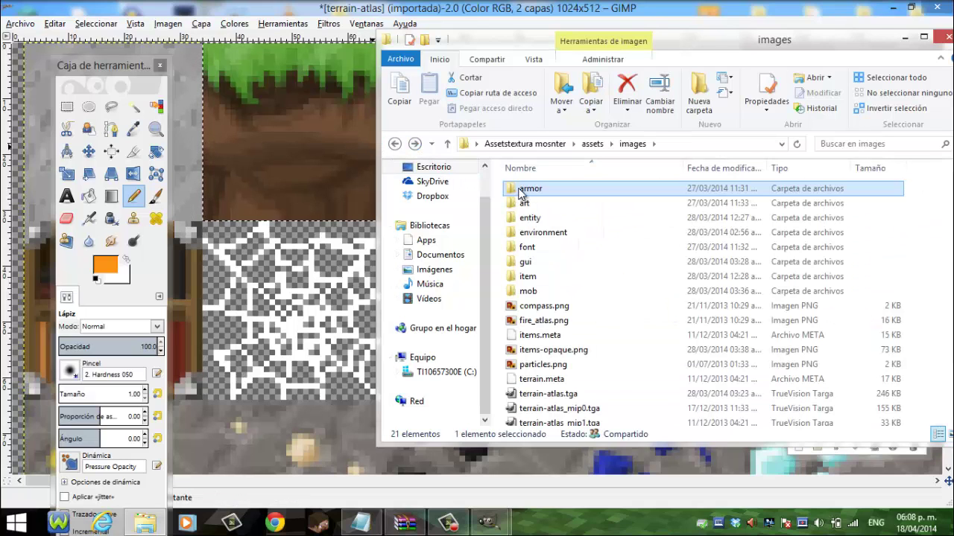
pyautogui.click(592, 144)
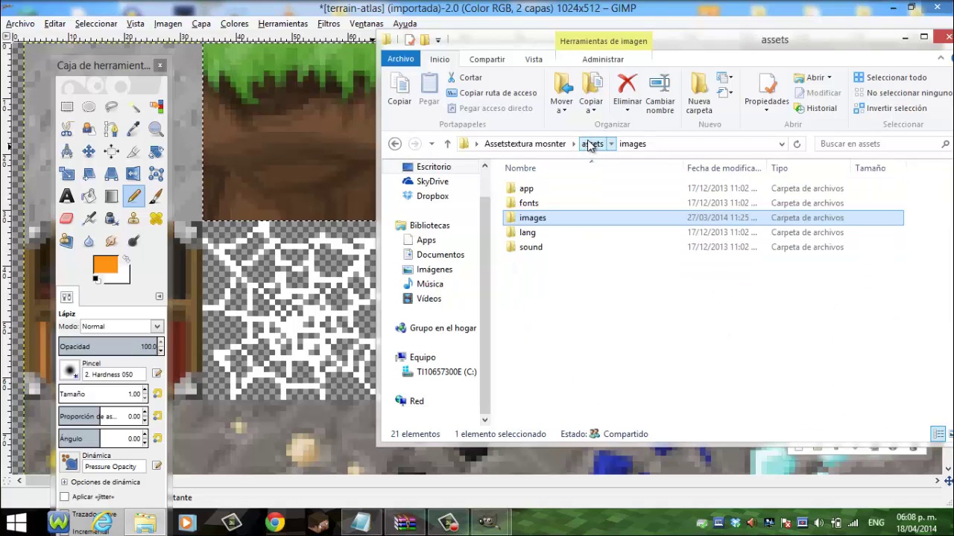
pyautogui.doubleClick(532, 217)
pyautogui.doubleClick(530, 188)
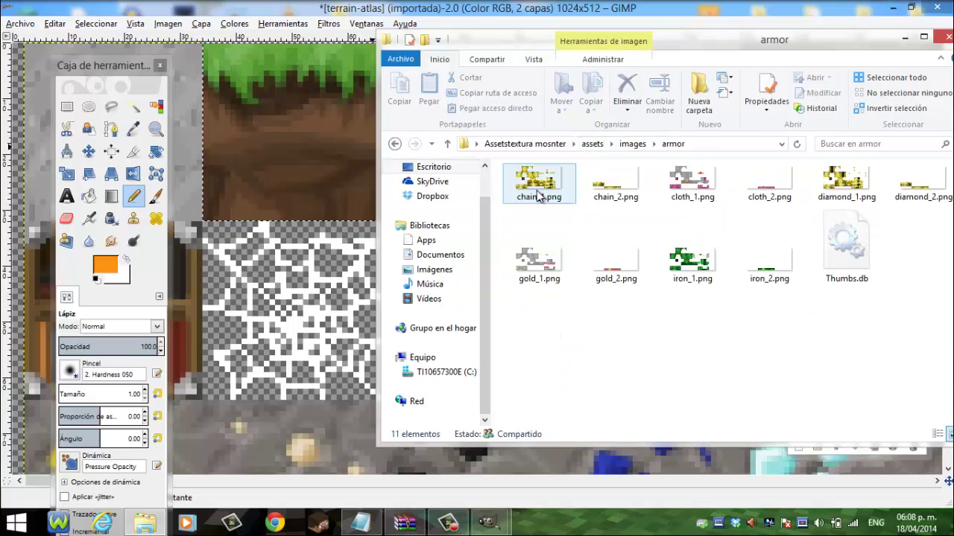
pyautogui.moveTo(811, 46); pyautogui.dragTo(701, 54)
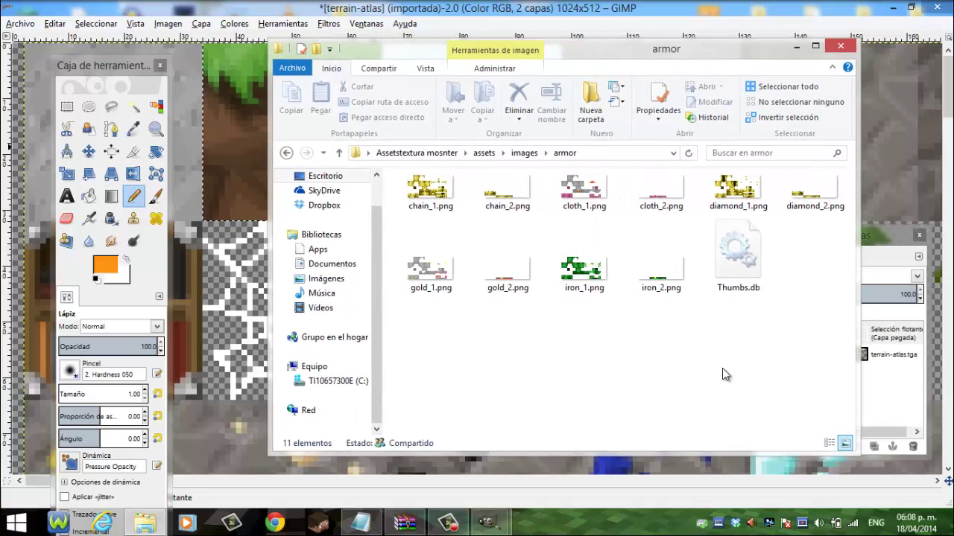
pyautogui.moveTo(722, 368); pyautogui.dragTo(495, 215)
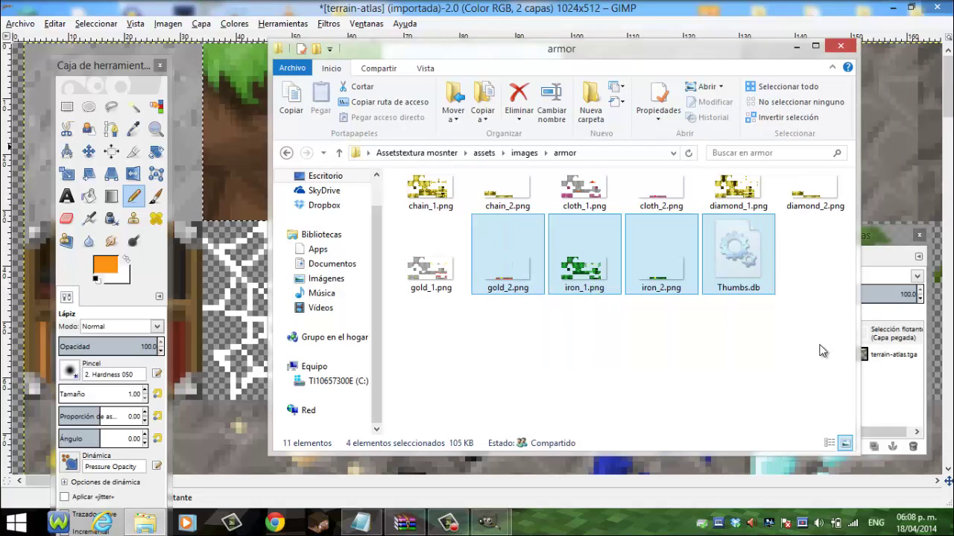
pyautogui.click(719, 352)
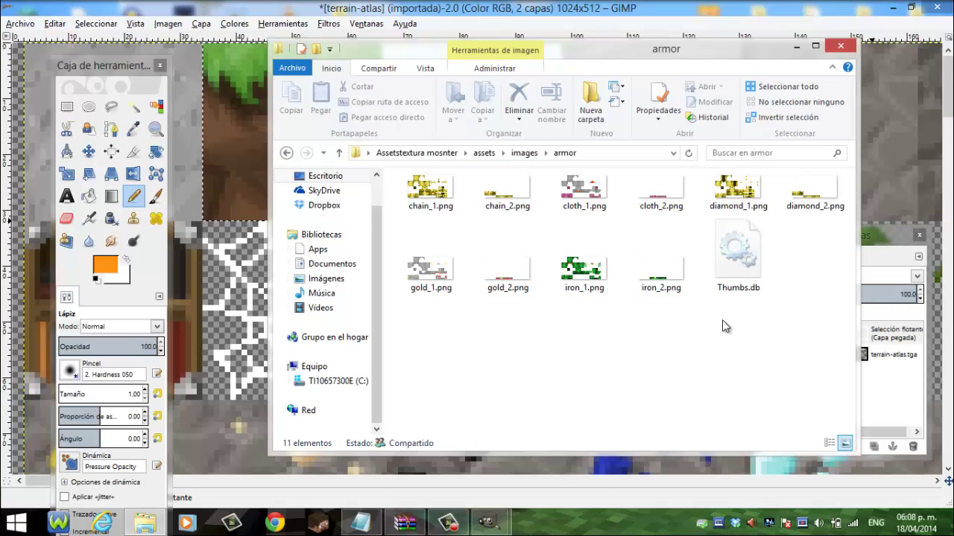
# - Open chain_1.png in GIMP through Open with
pyautogui.click(419, 195)
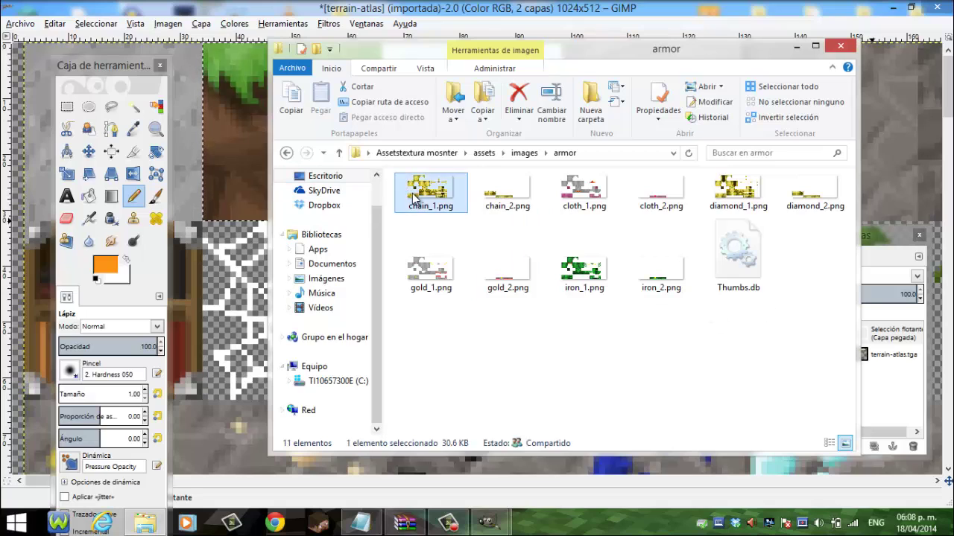
pyautogui.rightClick(415, 200)
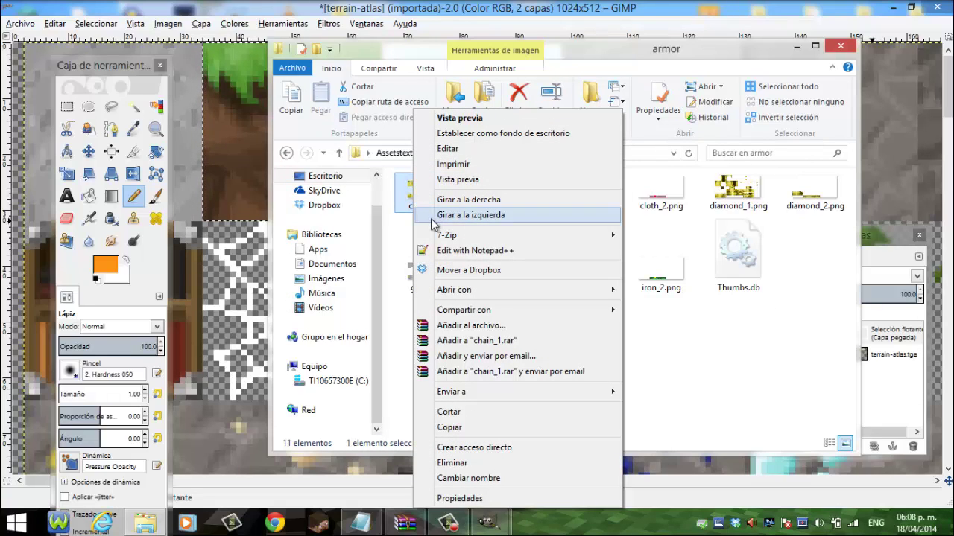
pyautogui.moveTo(514, 290)
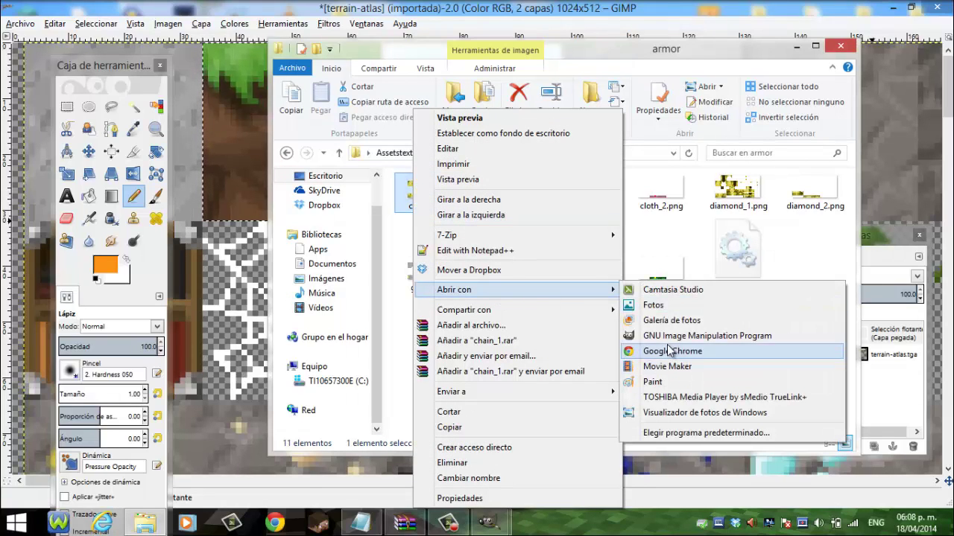
pyautogui.click(666, 335)
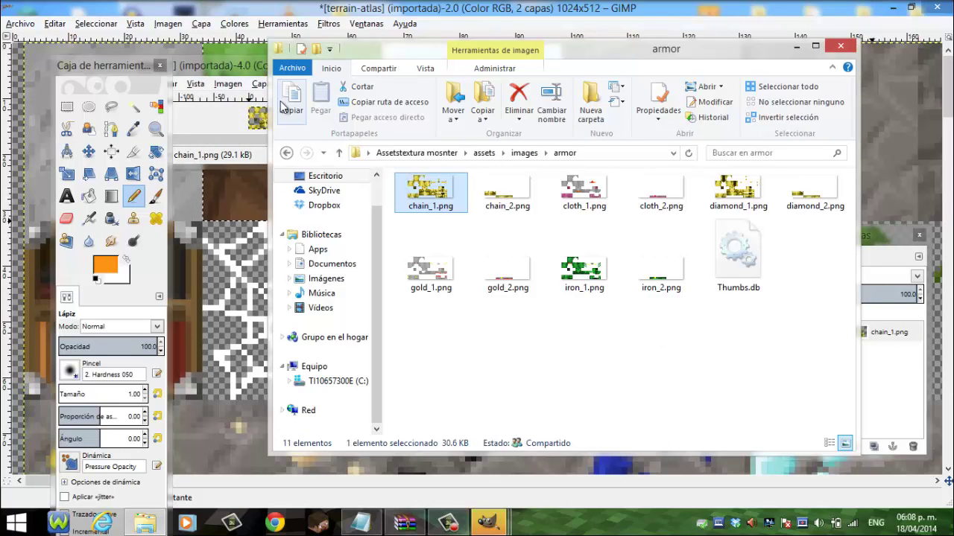
pyautogui.click(795, 47)
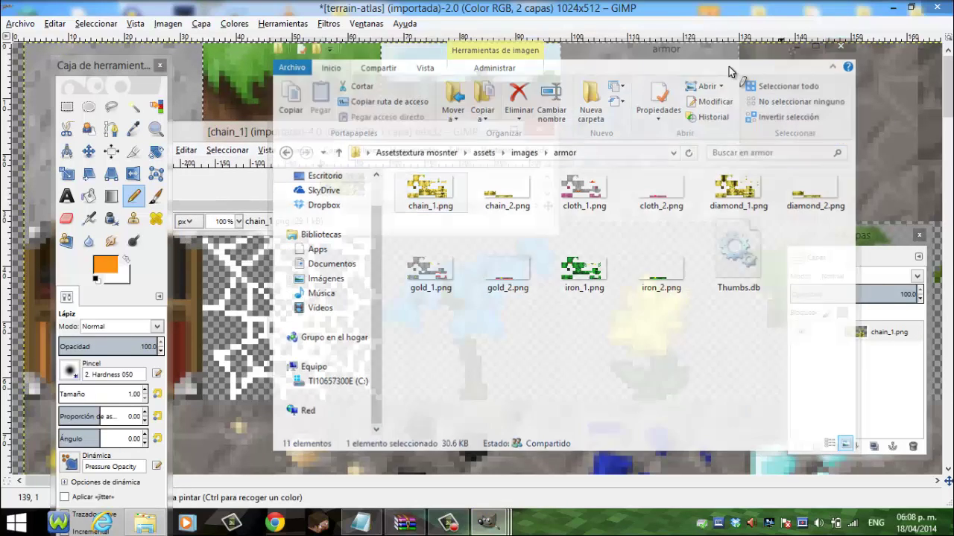
# - Zoom in on the maximized chain_1 texture and paint an orange test pixel with the Pencil
pyautogui.click(155, 129)
pyautogui.click(340, 188)
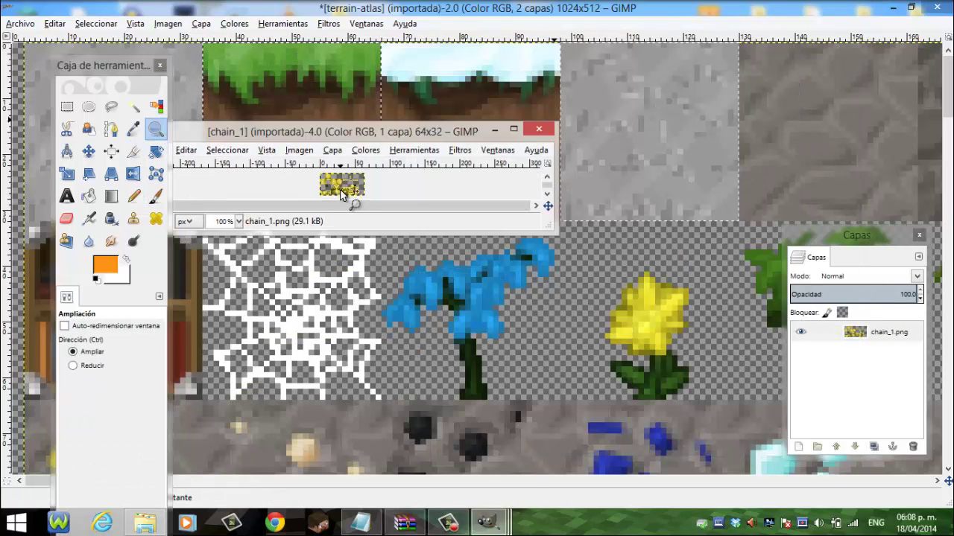
pyautogui.click(514, 129)
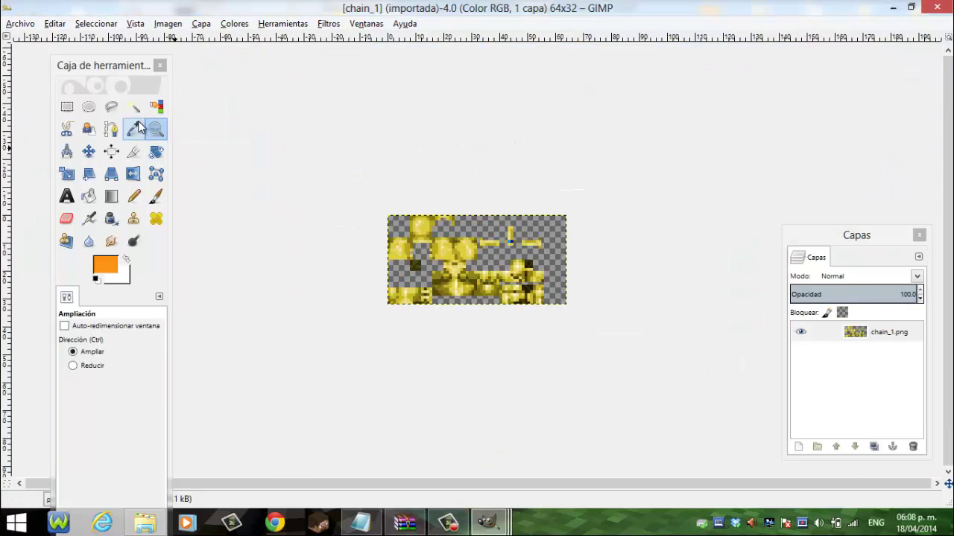
pyautogui.click(450, 247)
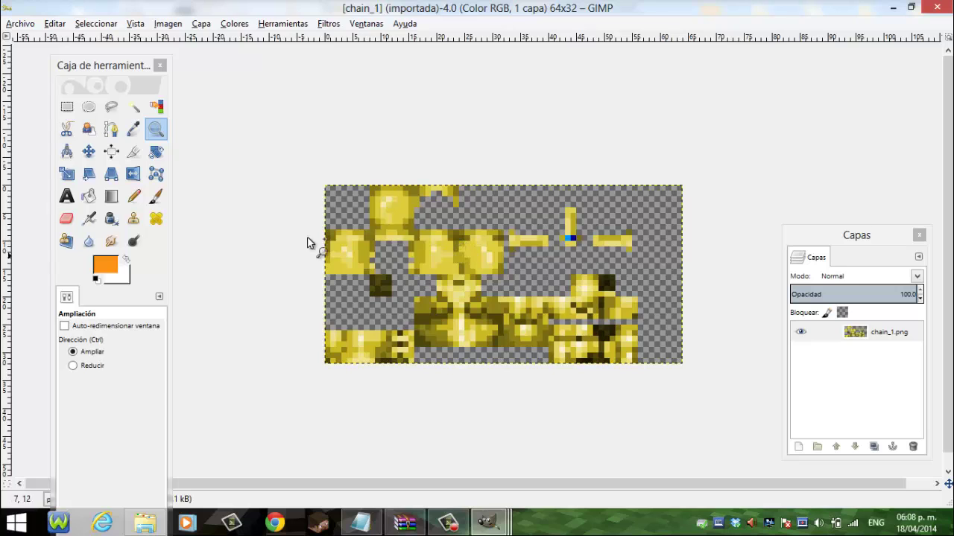
pyautogui.click(134, 197)
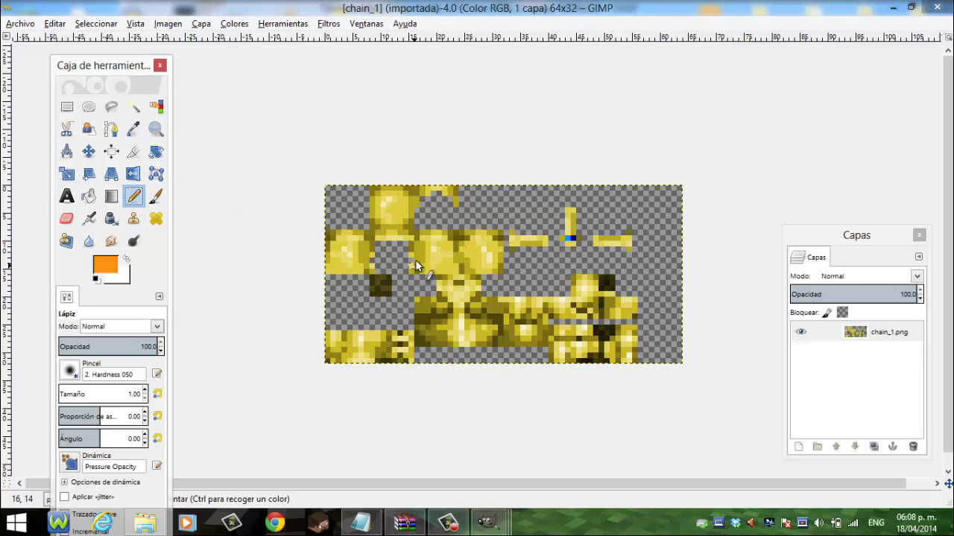
pyautogui.click(459, 326)
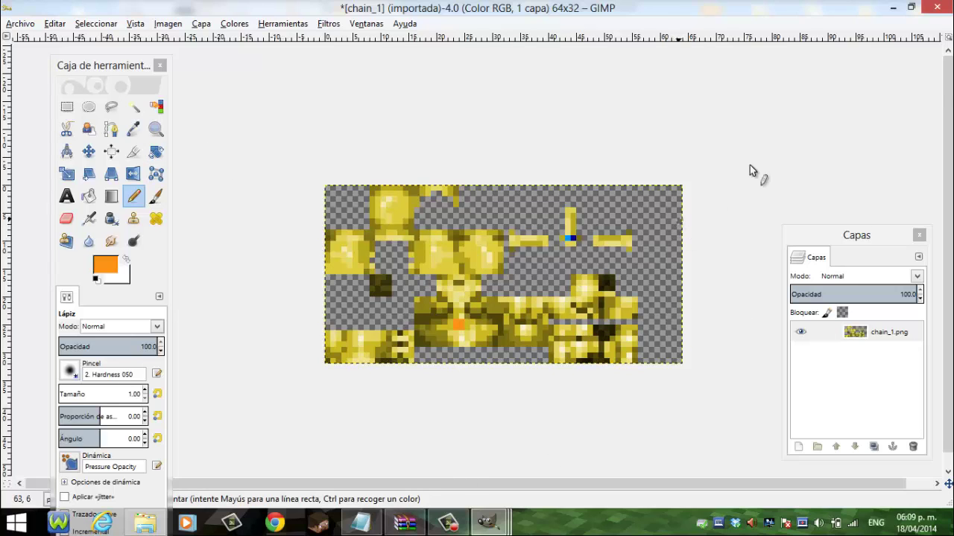
# - Close chain_1 discarding changes and return to the armor folder
pyautogui.click(935, 6)
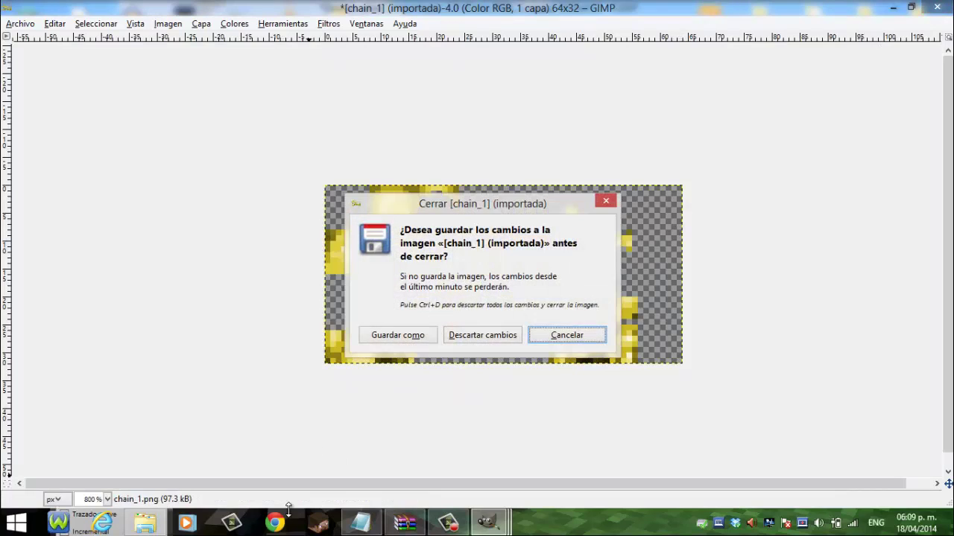
pyautogui.click(498, 337)
pyautogui.click(140, 524)
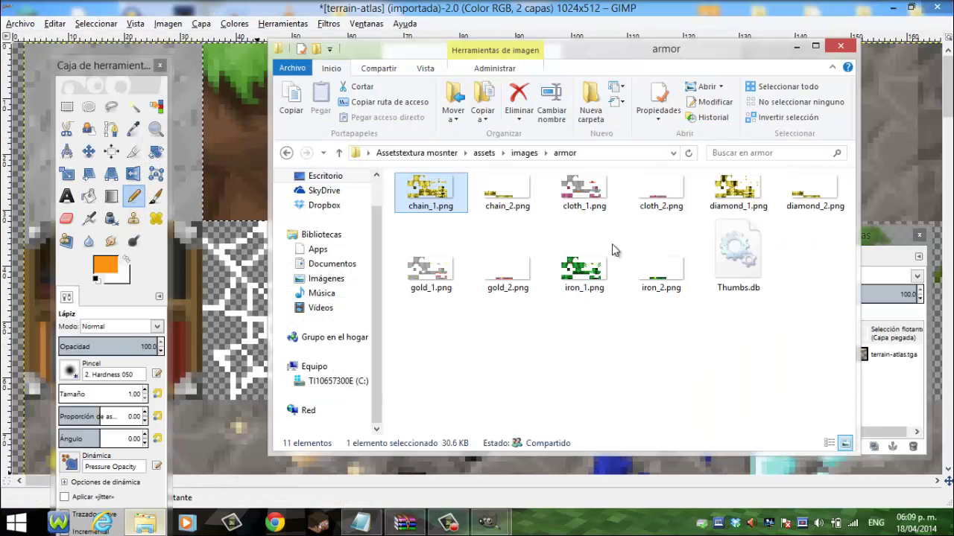
pyautogui.click(437, 271)
pyautogui.rightClick(436, 271)
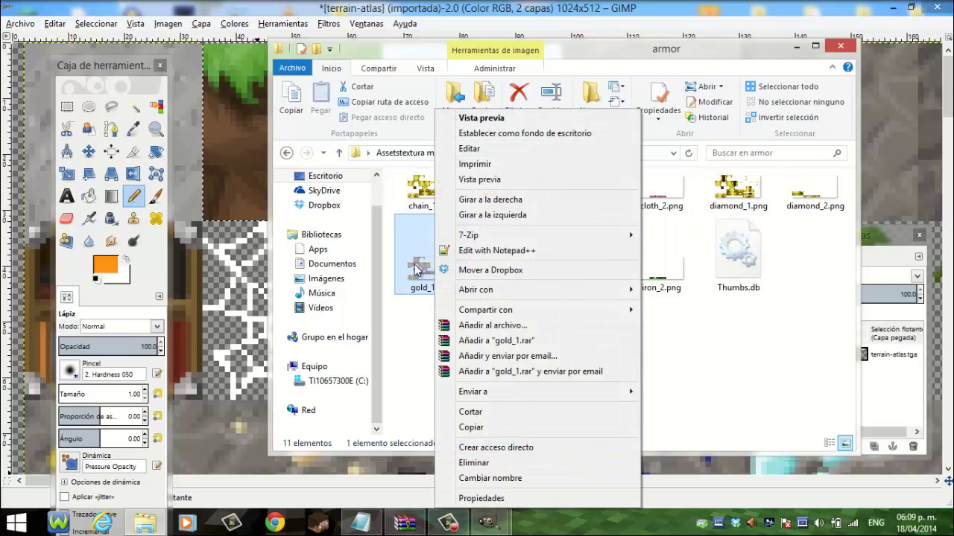
pyautogui.press('Return')
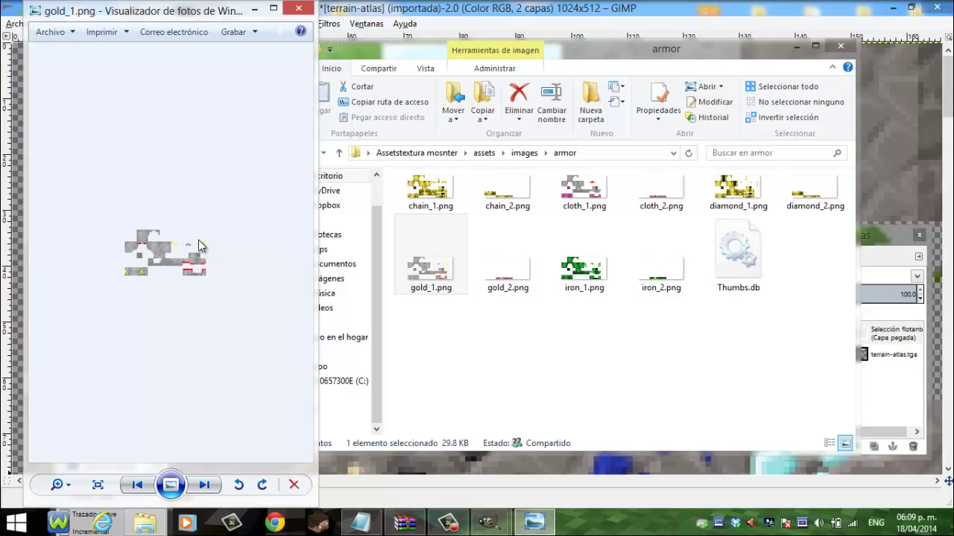
pyautogui.scroll(5, 158, 228)
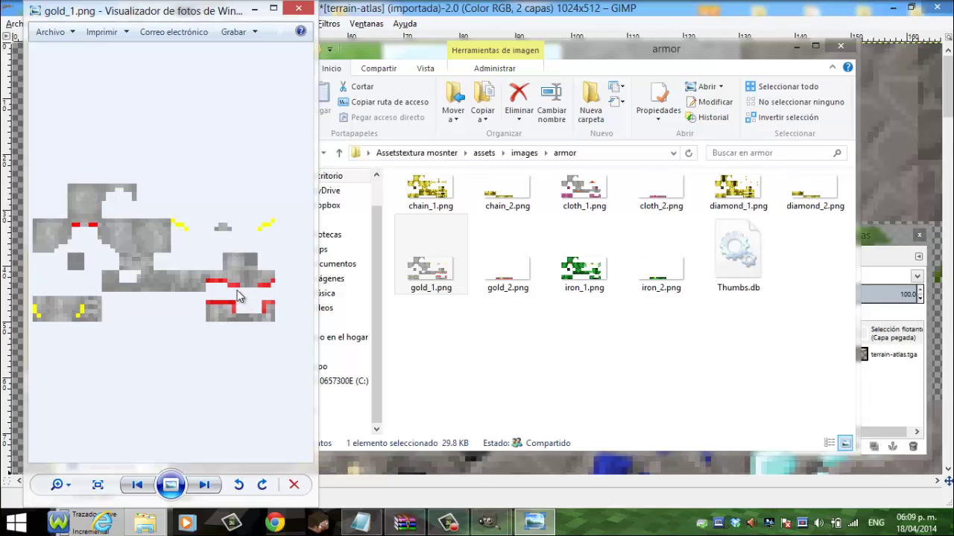
pyautogui.click(299, 9)
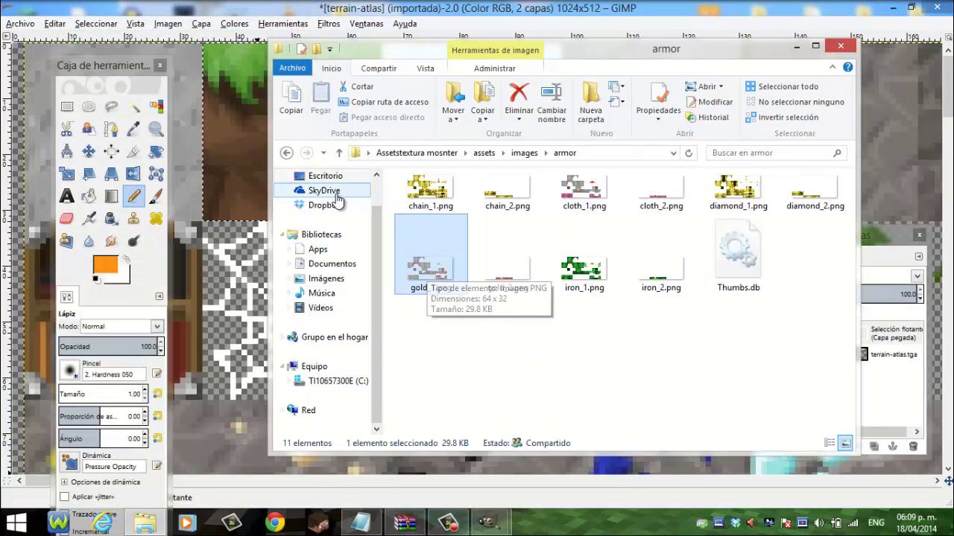
# - From the images folder, open the art folder and open kz.png with GIMP
pyautogui.click(286, 154)
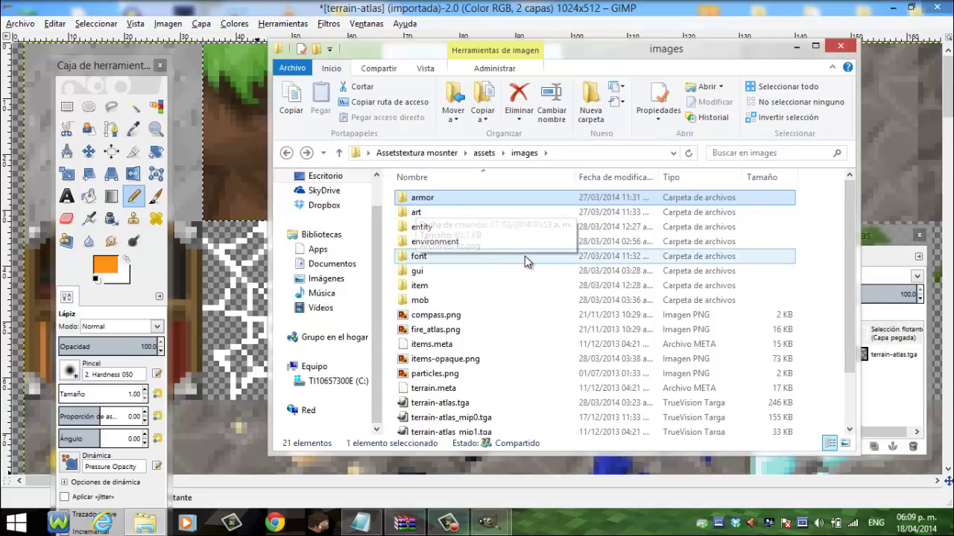
pyautogui.doubleClick(432, 213)
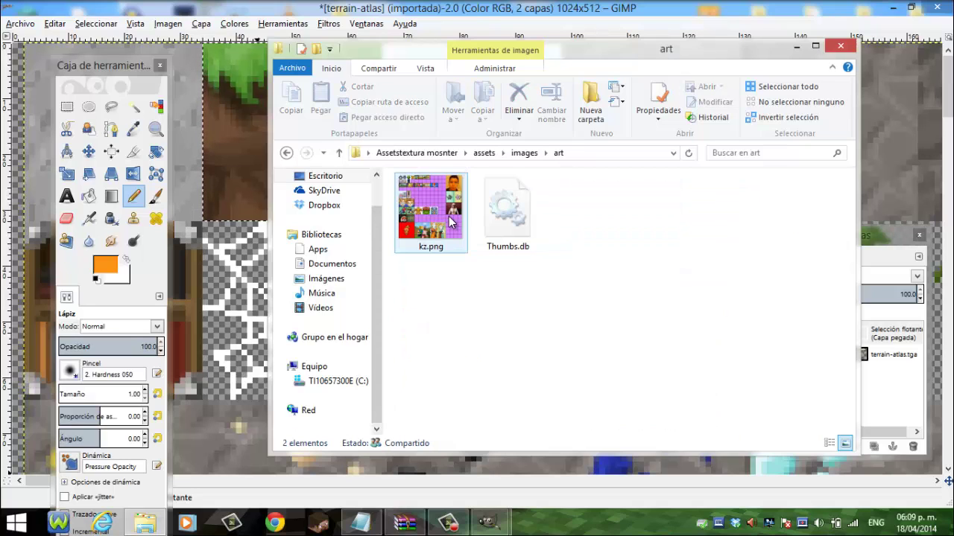
pyautogui.rightClick(450, 221)
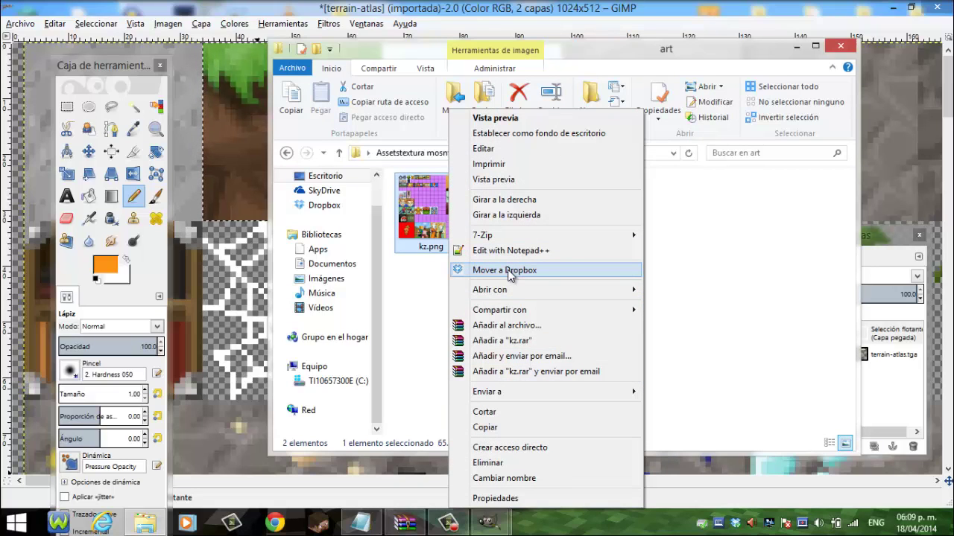
pyautogui.click(418, 294)
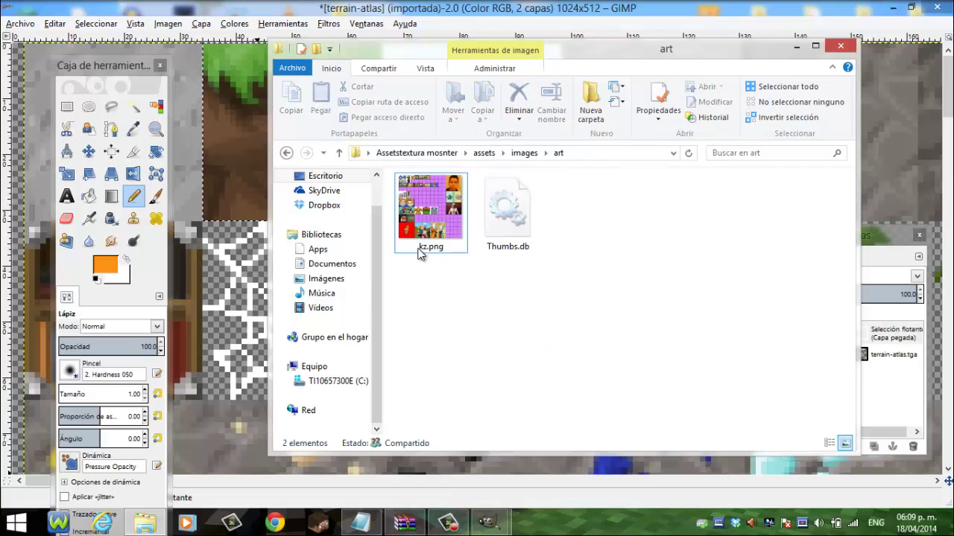
pyautogui.click(418, 252)
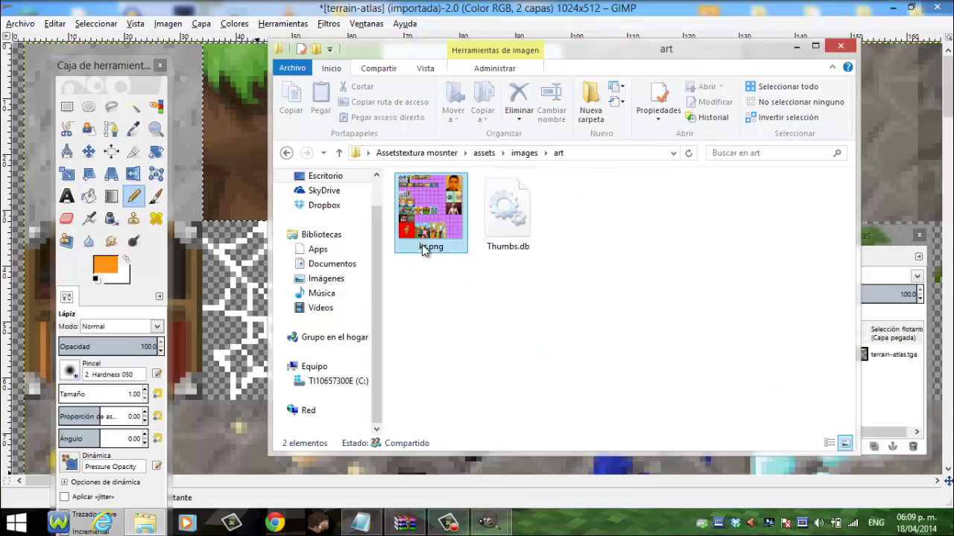
pyautogui.rightClick(440, 224)
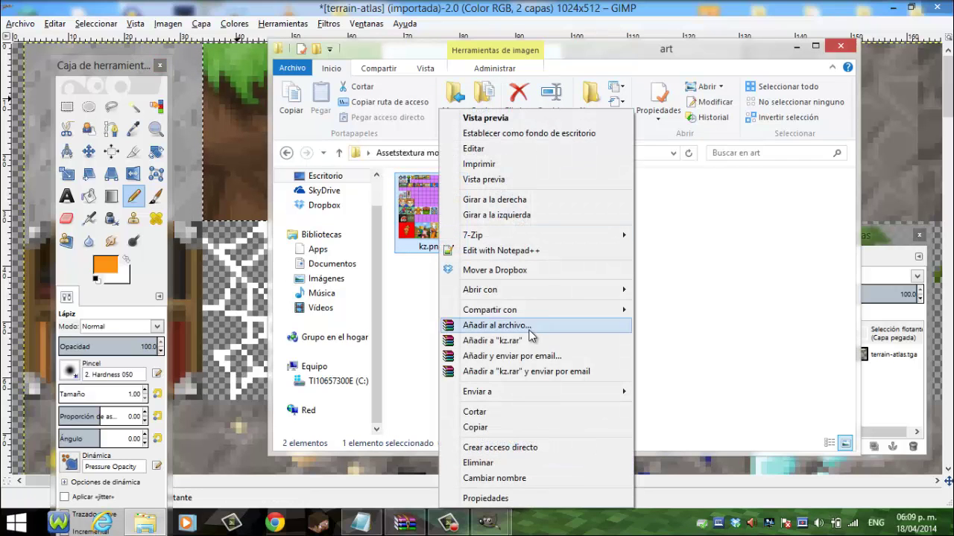
pyautogui.moveTo(480, 289)
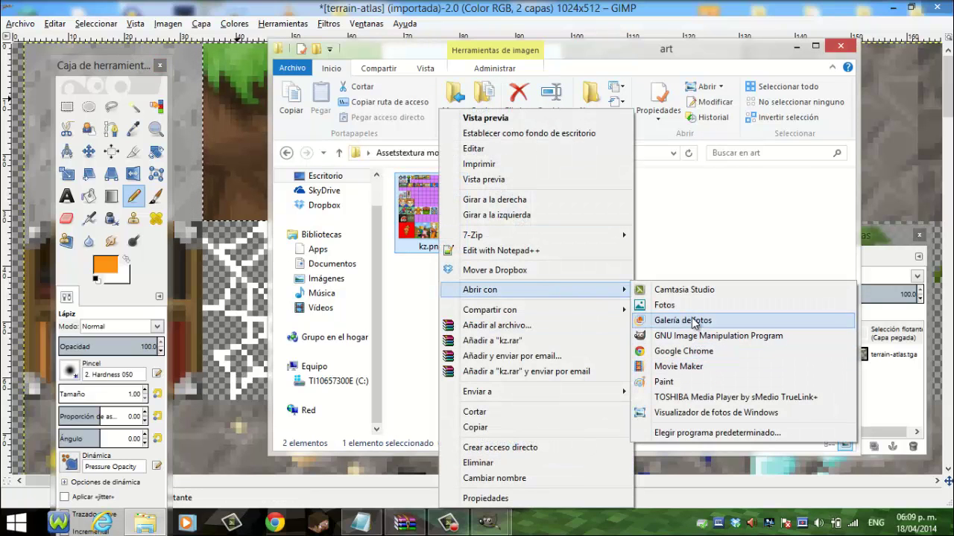
pyautogui.click(690, 336)
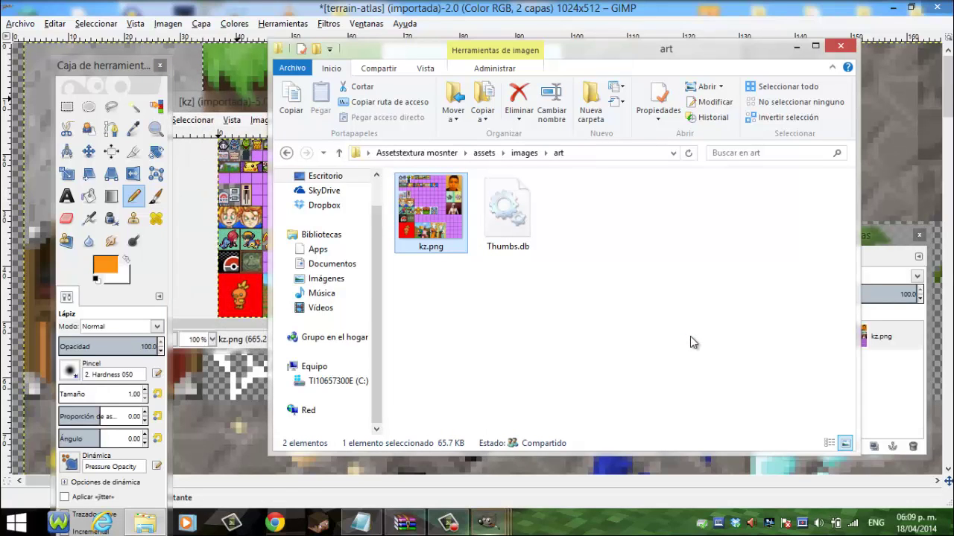
# - Move File Explorer aside and center the kz image window over the atlas
pyautogui.click(245, 105)
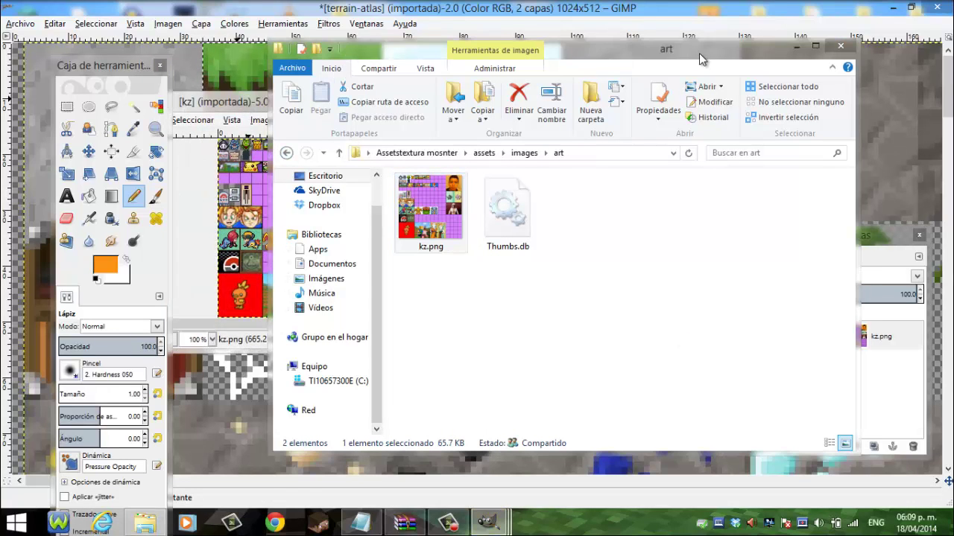
pyautogui.click(798, 50)
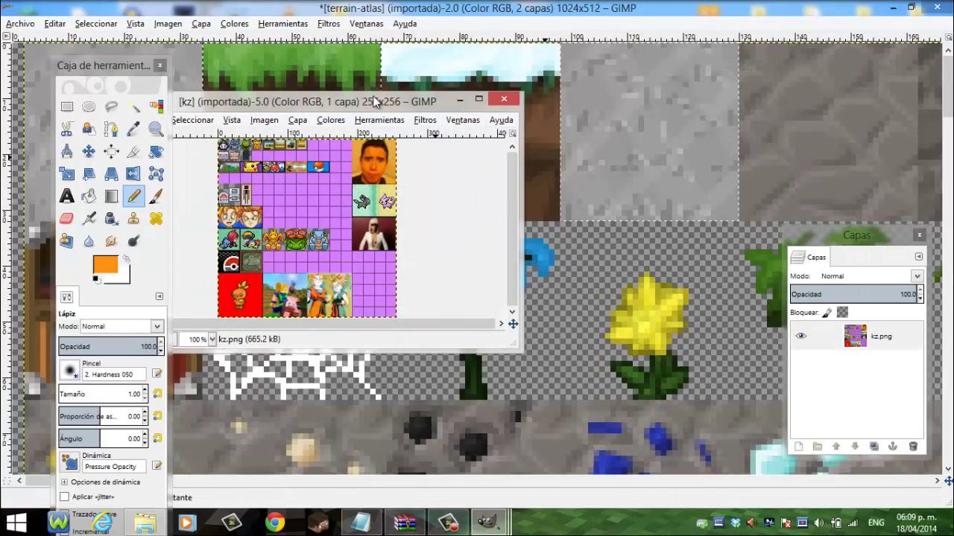
pyautogui.moveTo(339, 43); pyautogui.dragTo(567, 108)
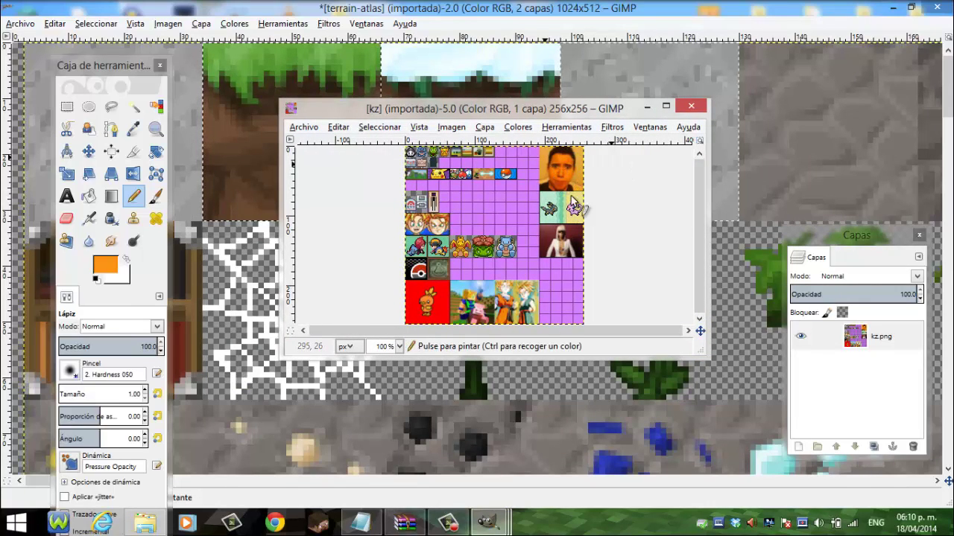
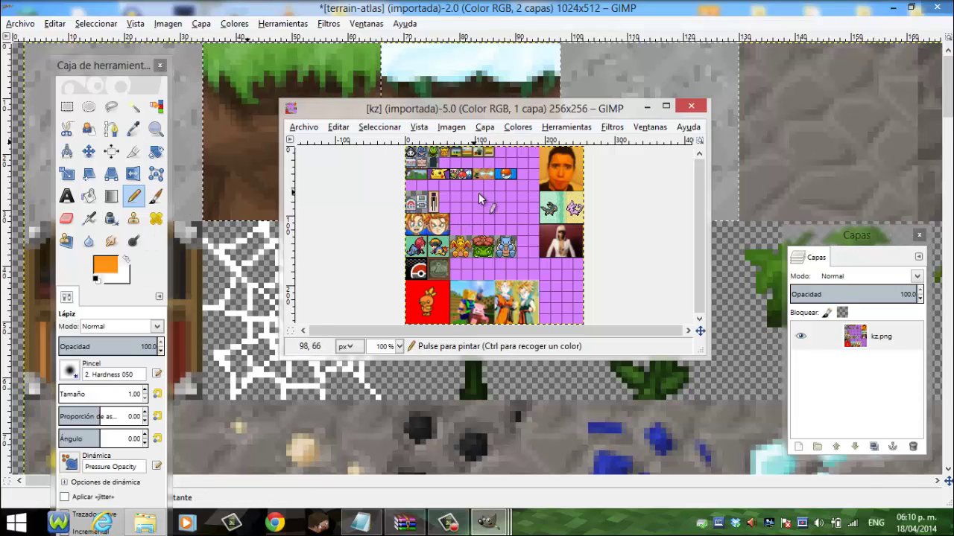
# - Maximize the 256×256 kz image window and bring up the File Explorer art folder holding kz.png
pyautogui.click(664, 106)
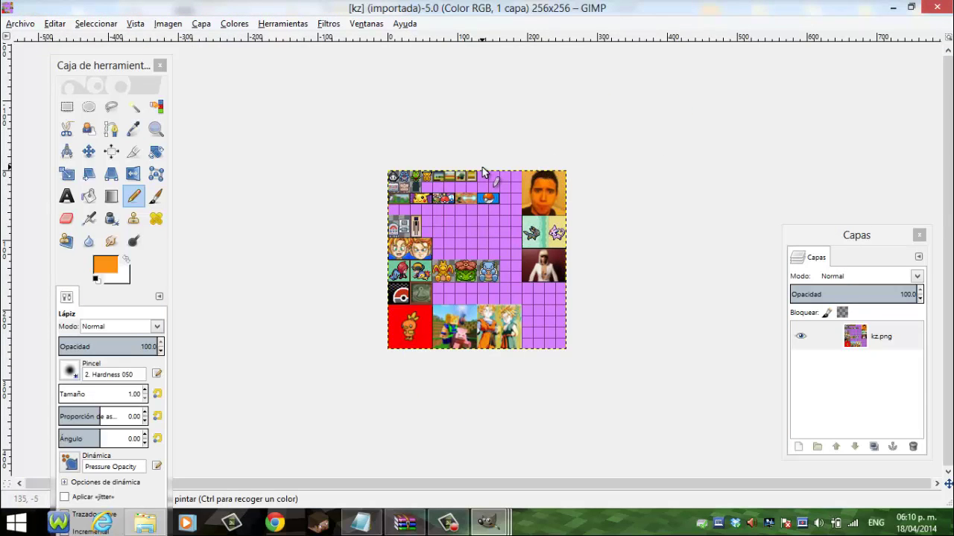
pyautogui.click(52, 24)
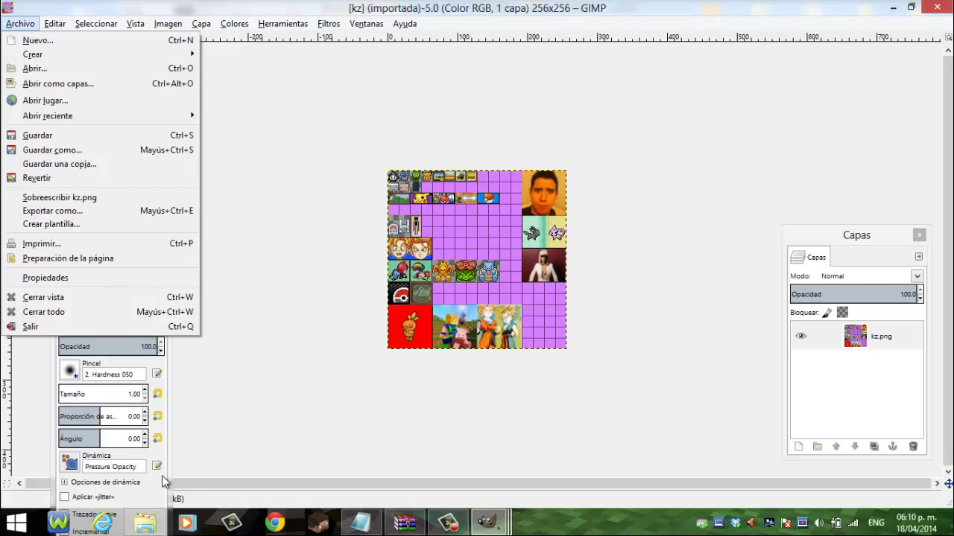
pyautogui.click(144, 522)
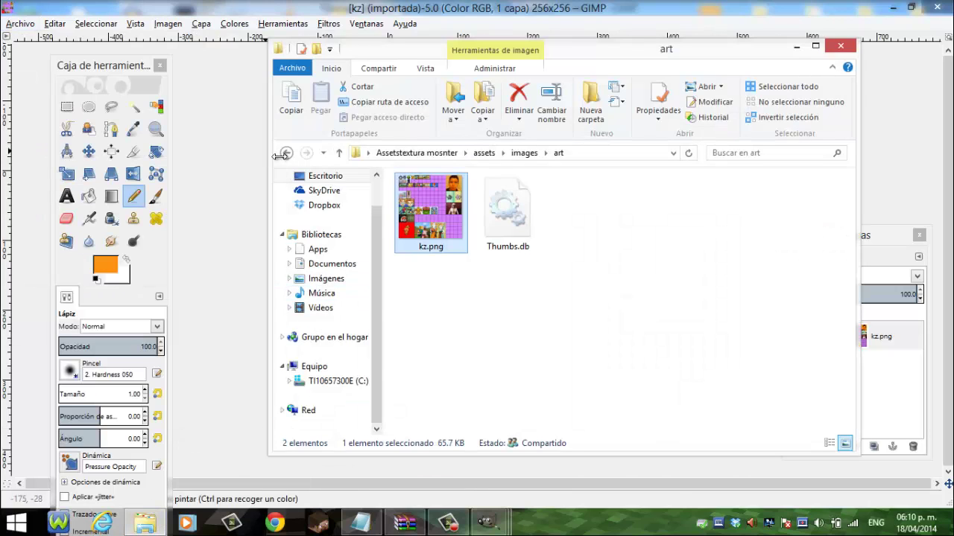
# - Open kz.png with GNU Image Manipulation Program as a second copy, then minimize Explorer
pyautogui.rightClick(442, 233)
pyautogui.moveTo(481, 290)
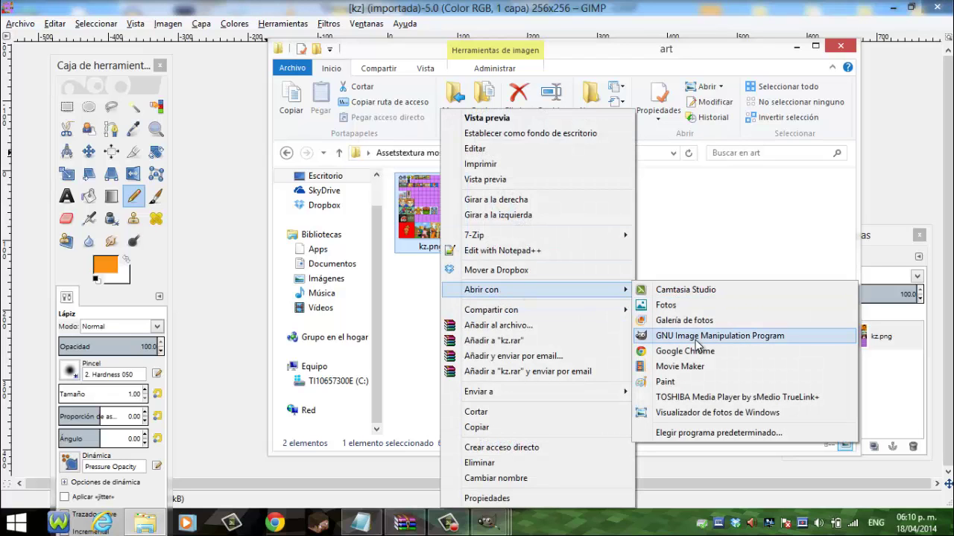
pyautogui.click(695, 336)
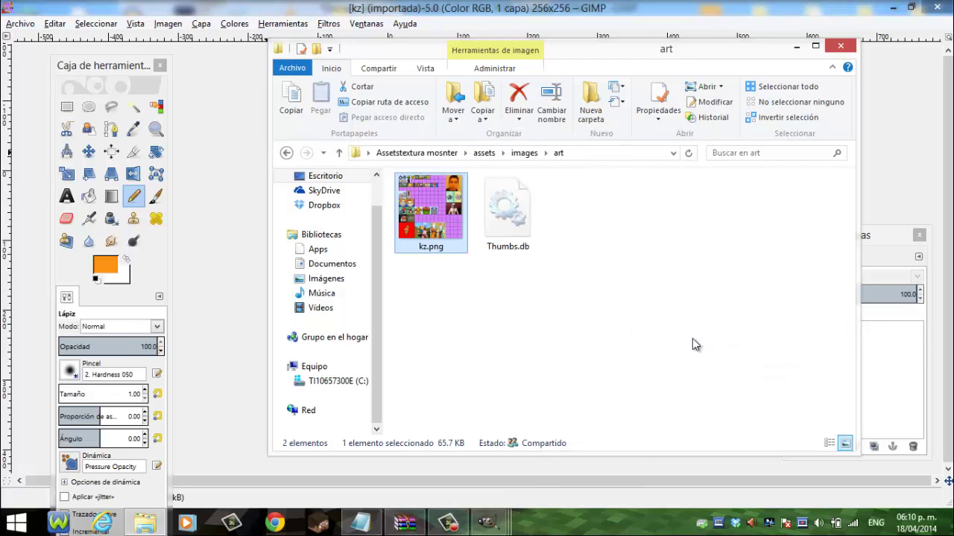
pyautogui.click(796, 46)
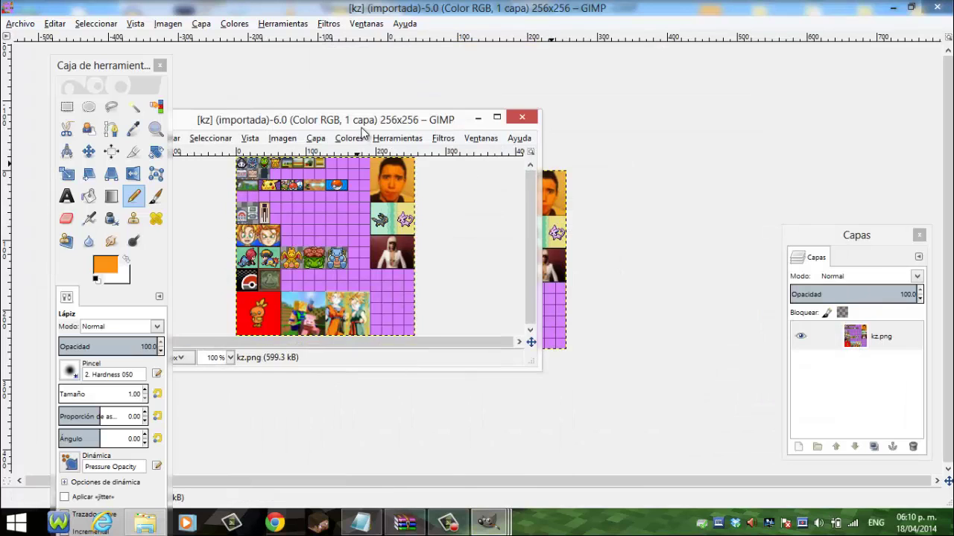
# - Zoom the second kz copy in on the two cartoon faces
pyautogui.click(155, 129)
pyautogui.click(535, 237)
pyautogui.click(535, 238)
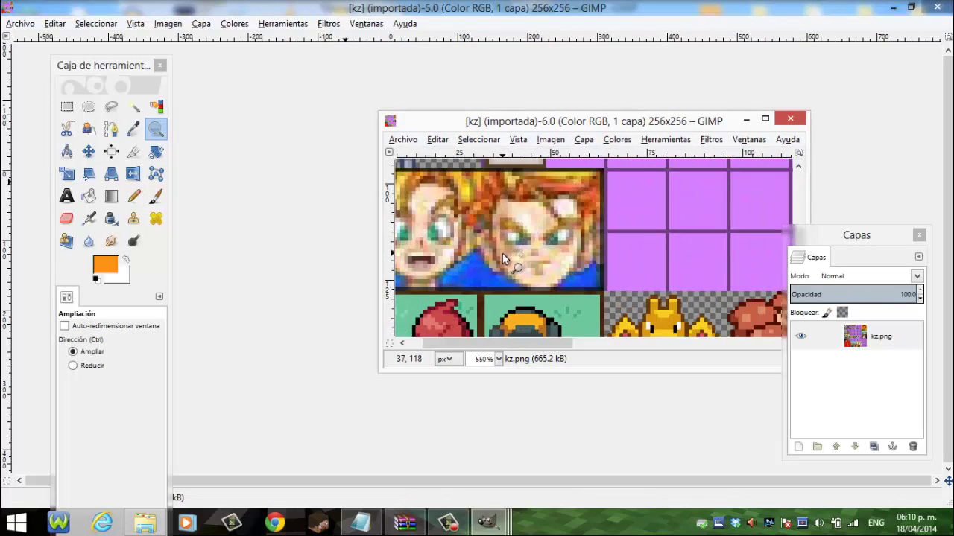
pyautogui.scroll(-2, 502, 254)
pyautogui.scroll(3, 503, 254)
pyautogui.moveTo(505, 340); pyautogui.dragTo(423, 341)
pyautogui.scroll(-1, 452, 289)
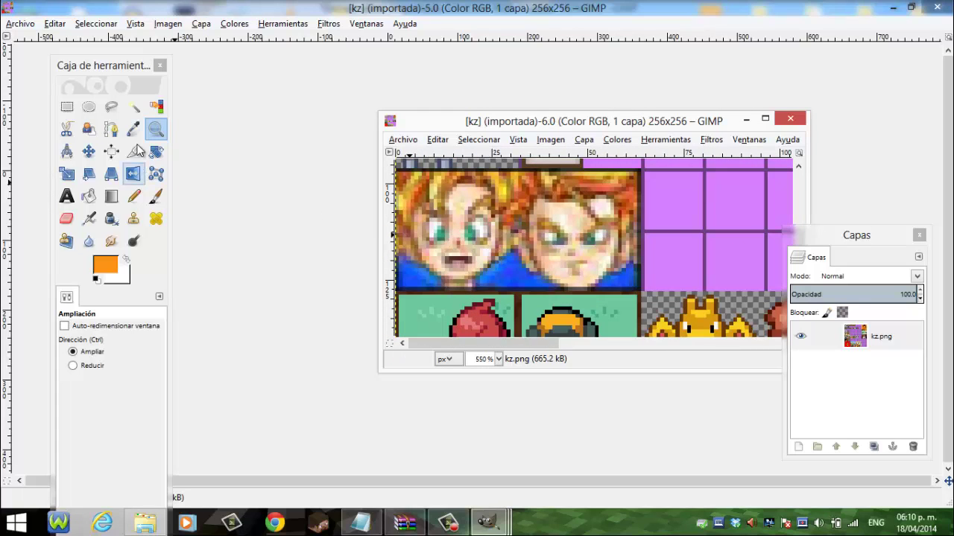
# - Select the 63×30 two-face area at 0,97 and copy it
pyautogui.click(67, 107)
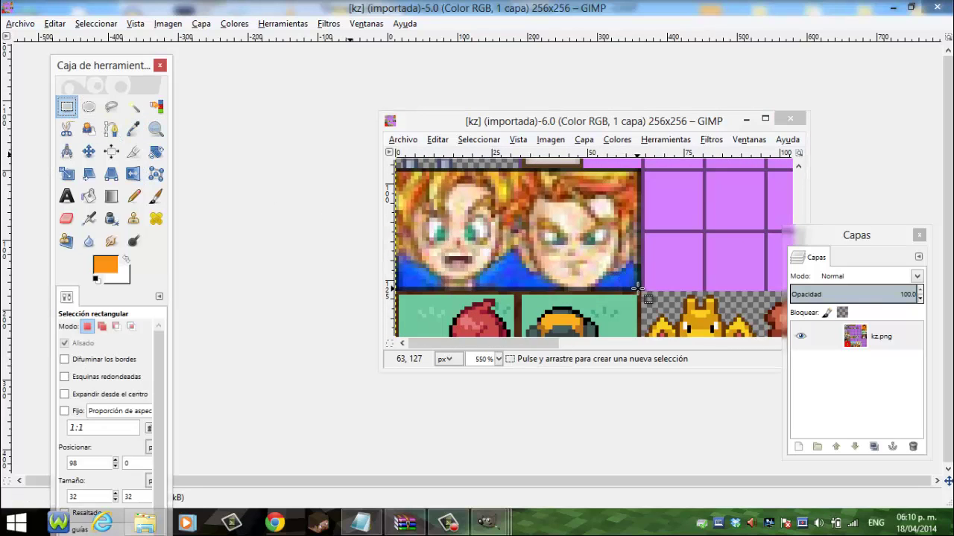
pyautogui.moveTo(638, 287); pyautogui.dragTo(396, 172)
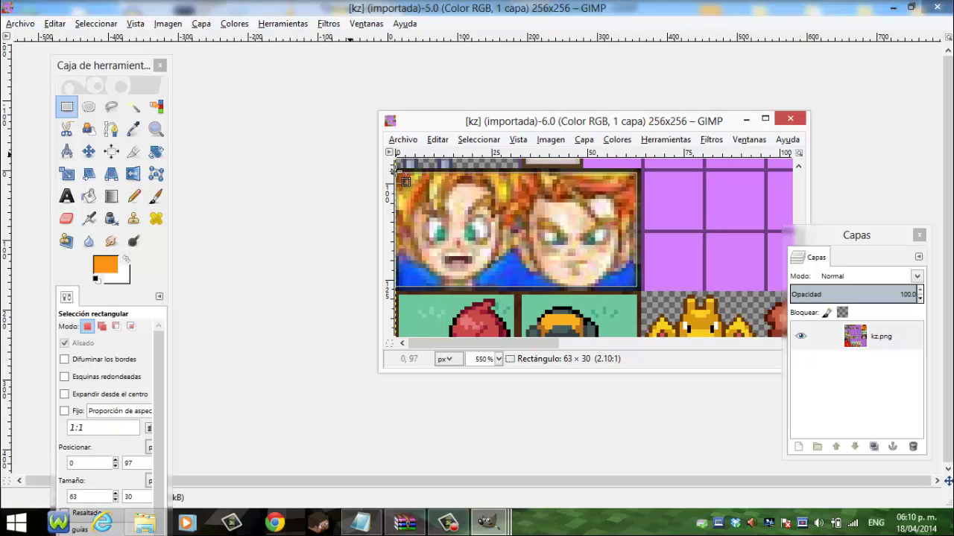
pyautogui.moveTo(398, 173); pyautogui.dragTo(397, 173)
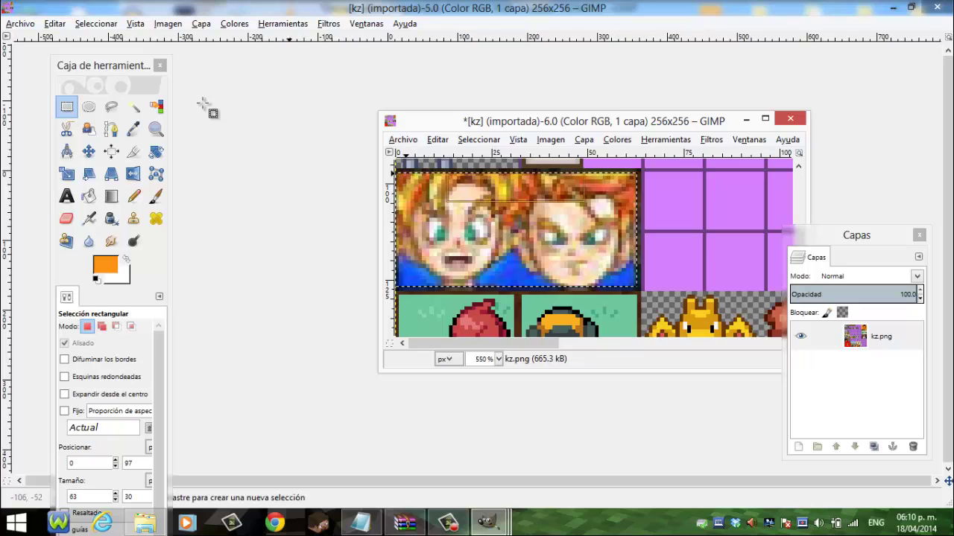
pyautogui.click(65, 43)
pyautogui.click(55, 24)
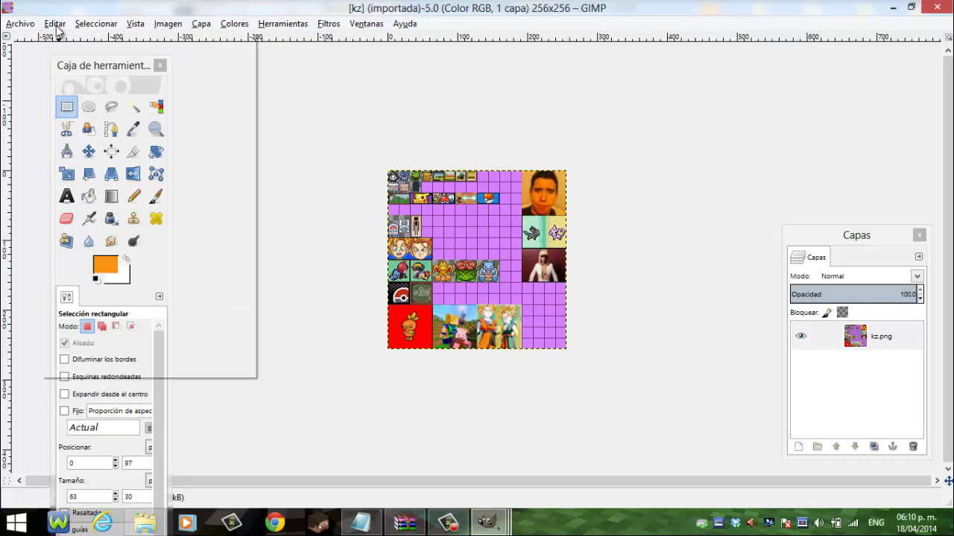
pyautogui.click(56, 24)
pyautogui.click(73, 121)
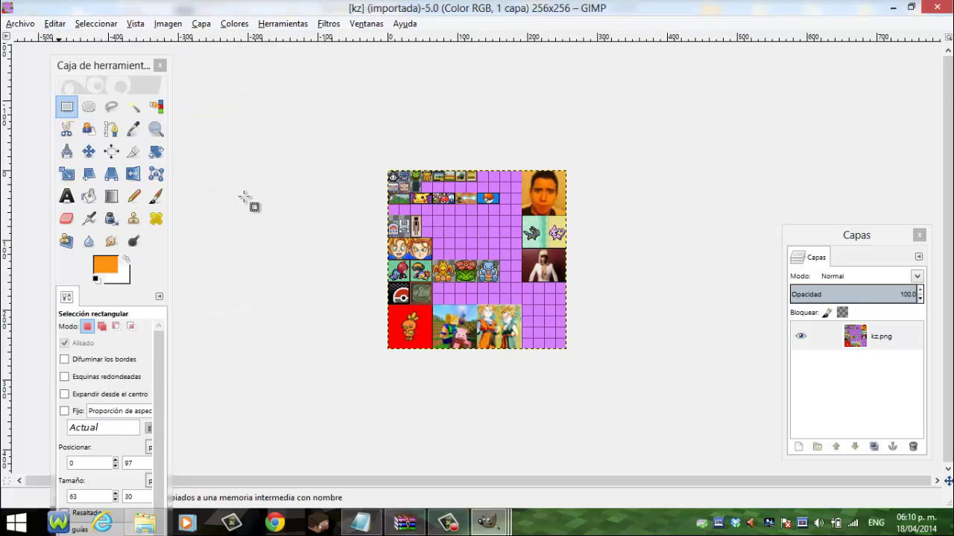
# - Zoom into the original kz-5.0 image window
pyautogui.click(156, 129)
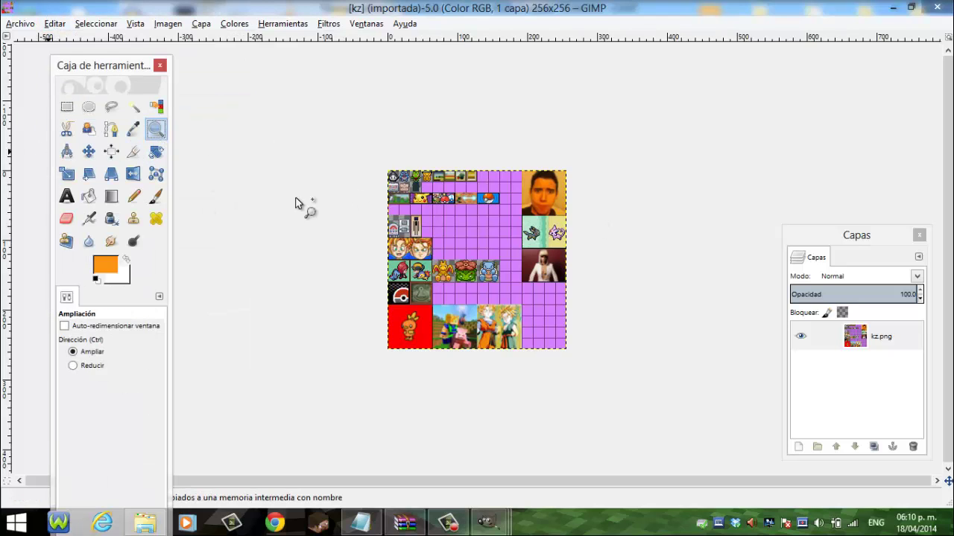
pyautogui.click(465, 219)
pyautogui.click(462, 219)
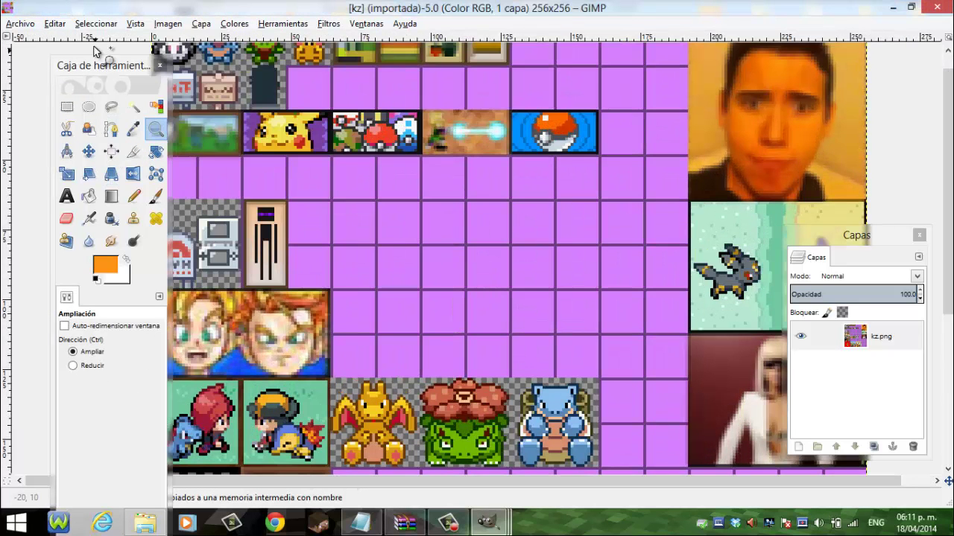
# - Paste the copied faces into the original kz image as a floating layer
pyautogui.click(50, 27)
pyautogui.click(85, 153)
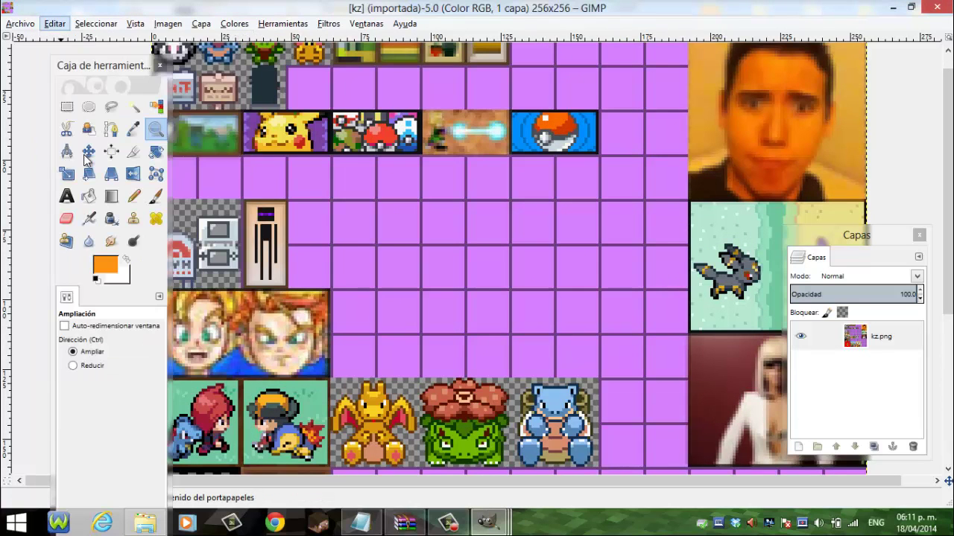
pyautogui.scroll(-5, 416, 295)
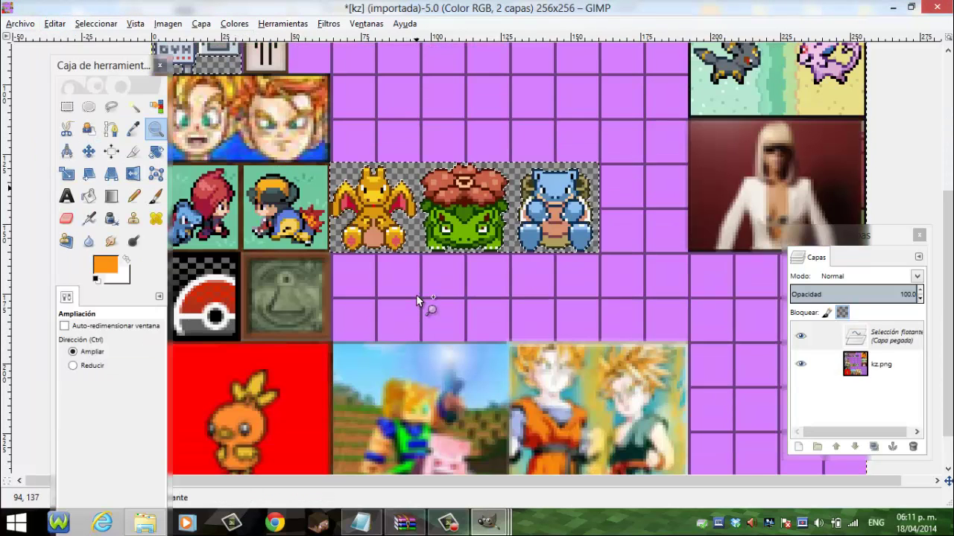
pyautogui.scroll(-1, 414, 298)
pyautogui.scroll(7, 404, 301)
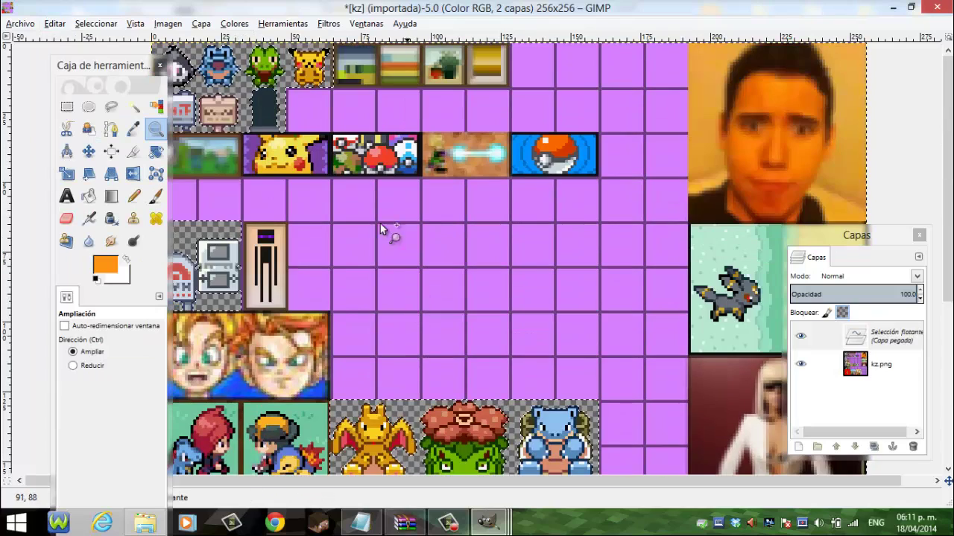
# - Nudge the floating faces one step left and up with the Move tool
pyautogui.press('m')
pyautogui.click(93, 25)
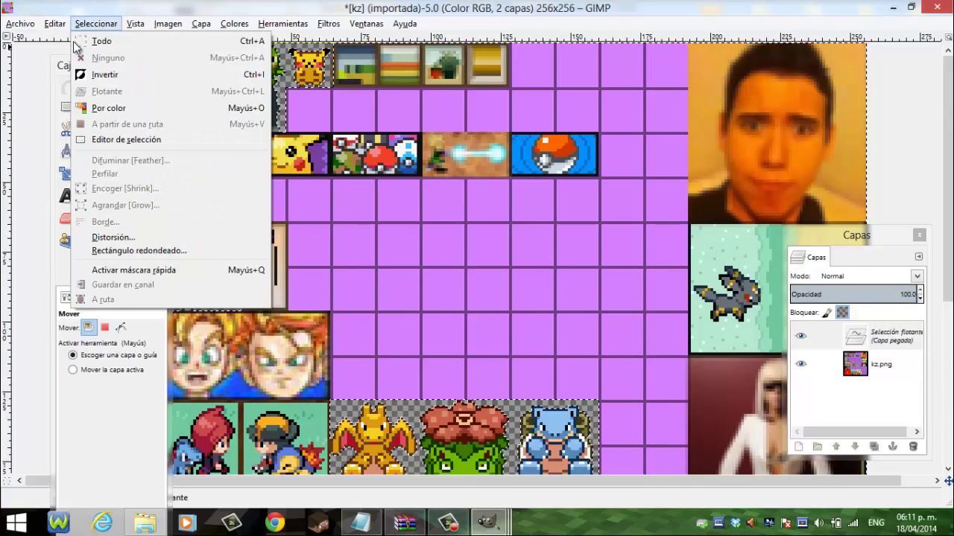
pyautogui.click(88, 41)
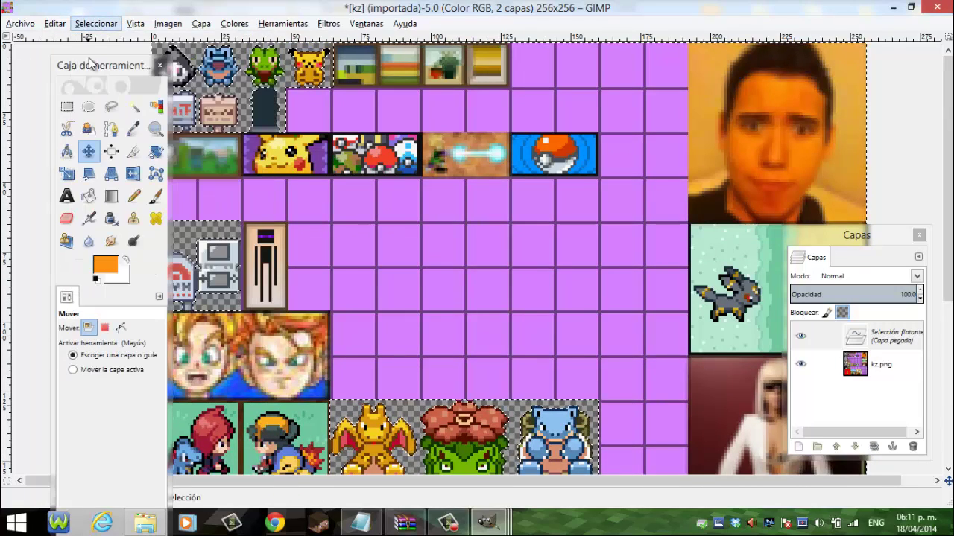
pyautogui.click(66, 107)
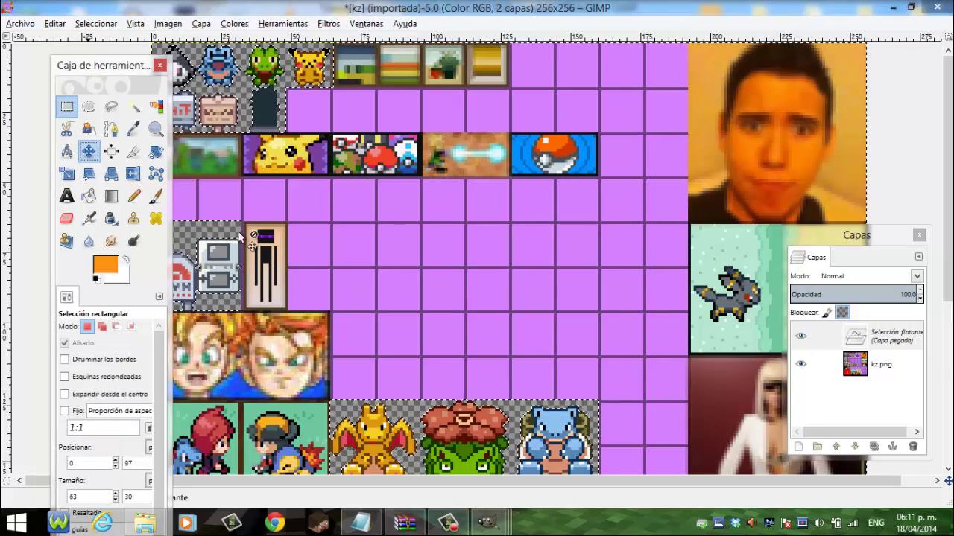
pyautogui.press('m')
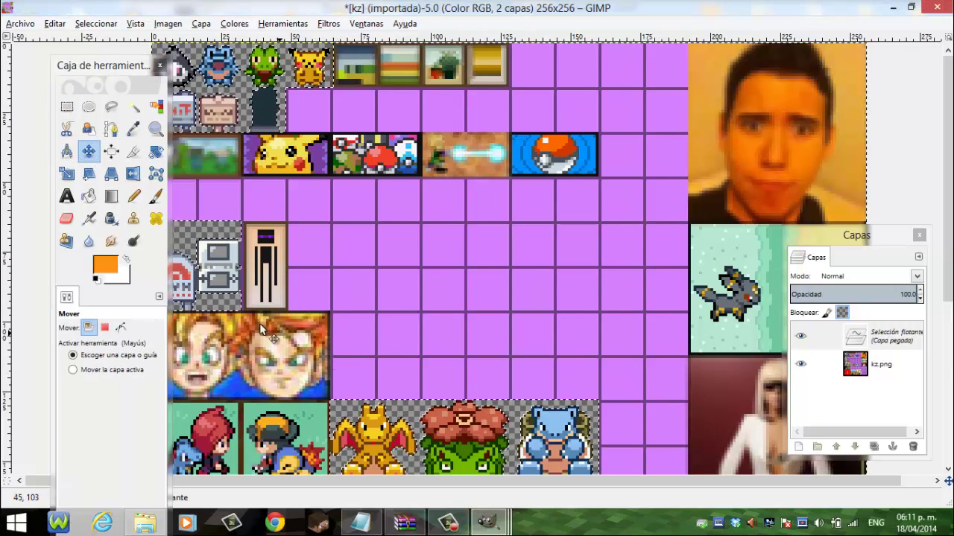
pyautogui.press('Left')
pyautogui.press('Left')
pyautogui.press('Left')
pyautogui.press('Up')
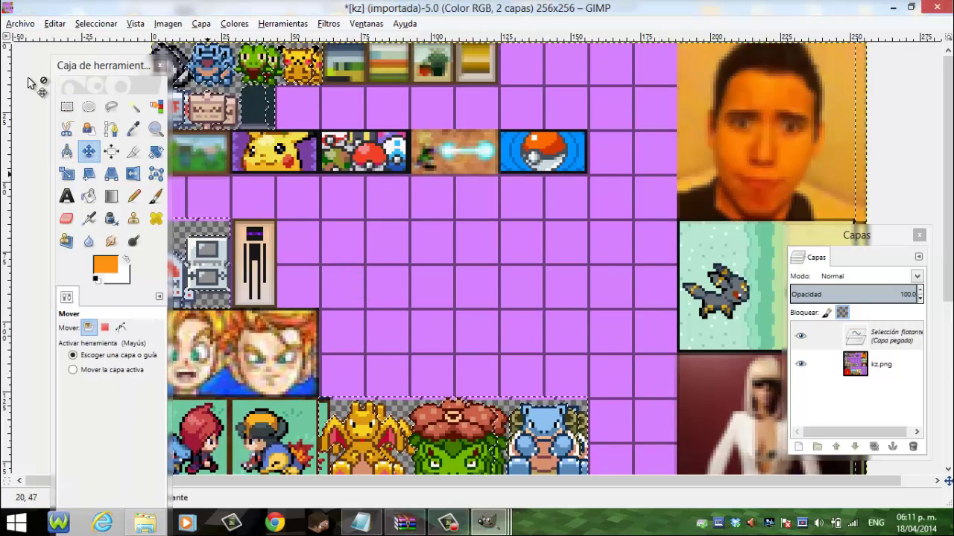
pyautogui.click(97, 23)
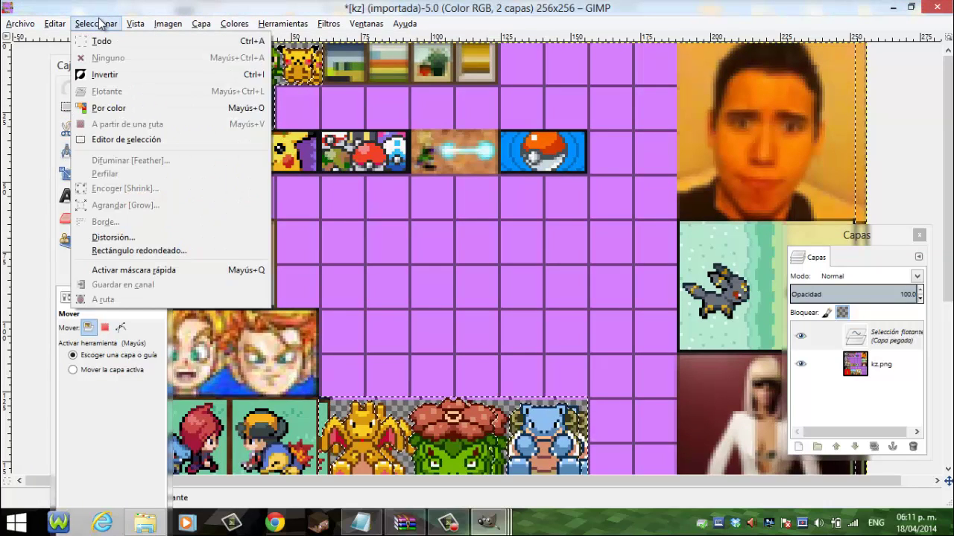
pyautogui.click(916, 25)
pyautogui.moveTo(488, 522)
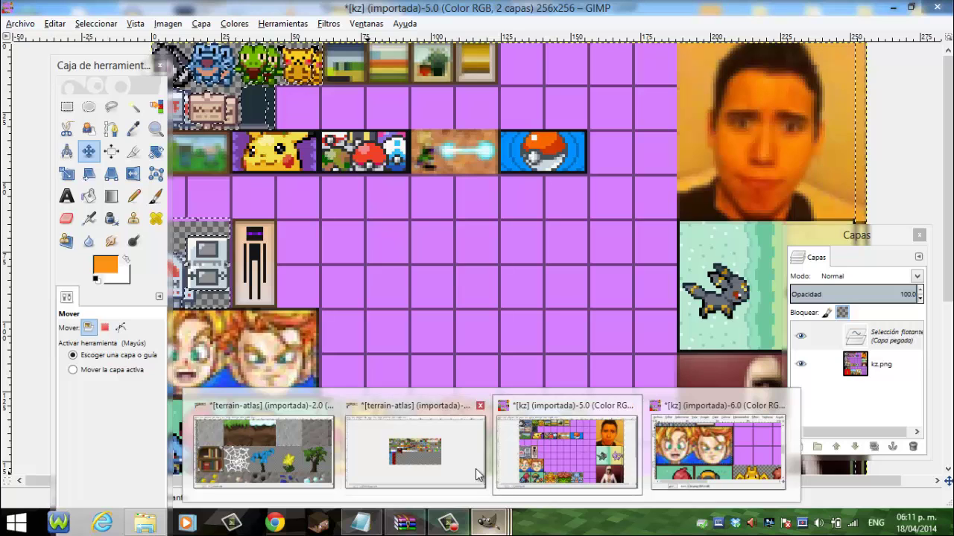
# - Paste the copied faces into the maximized second kz copy
pyautogui.click(718, 451)
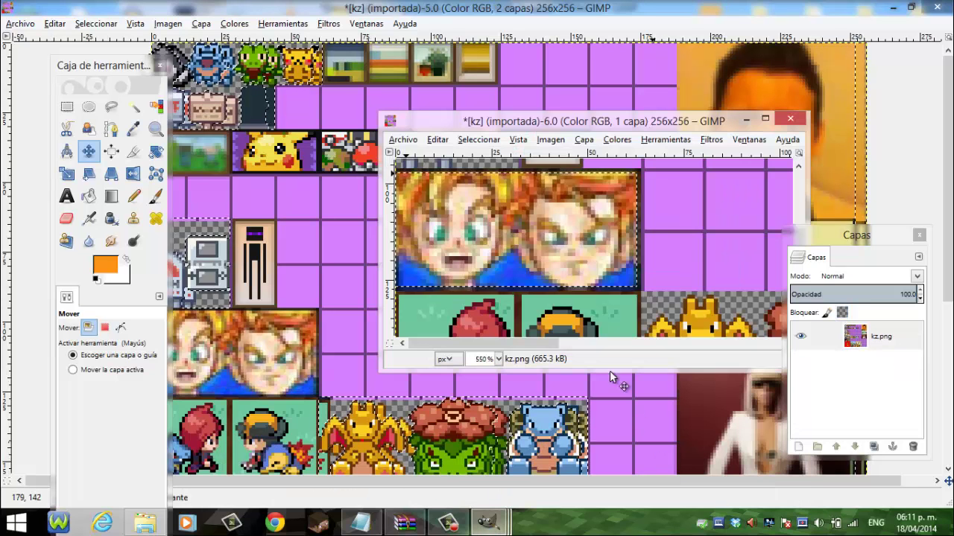
pyautogui.click(765, 119)
pyautogui.hotkey('ctrl', 'v')
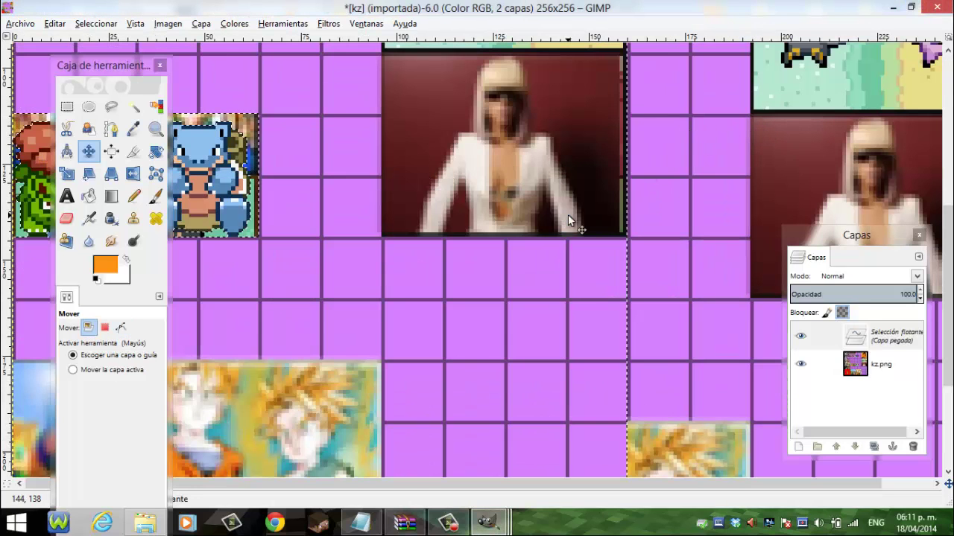
pyautogui.scroll(-5, 378, 232)
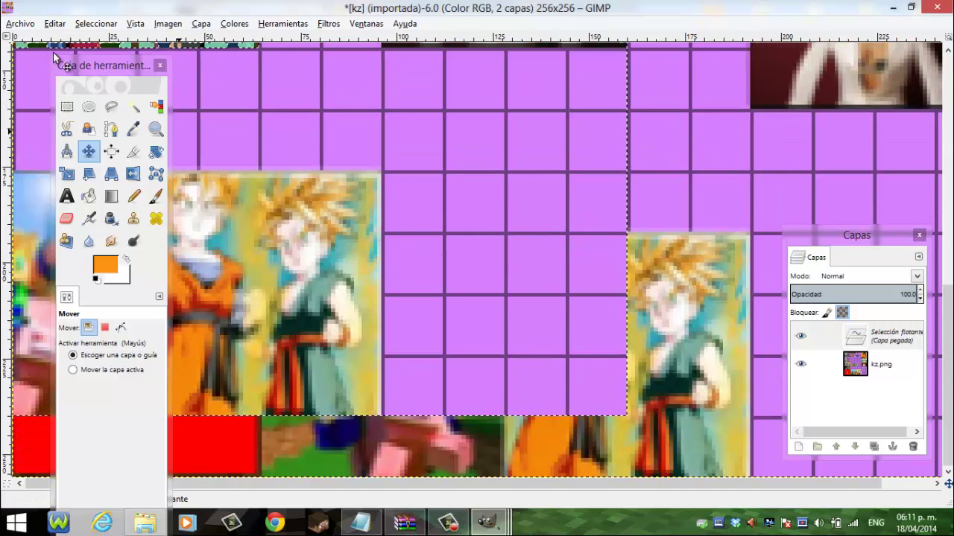
# - Fit the image in the window, move the pasted sprites to the top-left, and anchor them
pyautogui.click(135, 24)
pyautogui.moveTo(212, 68)
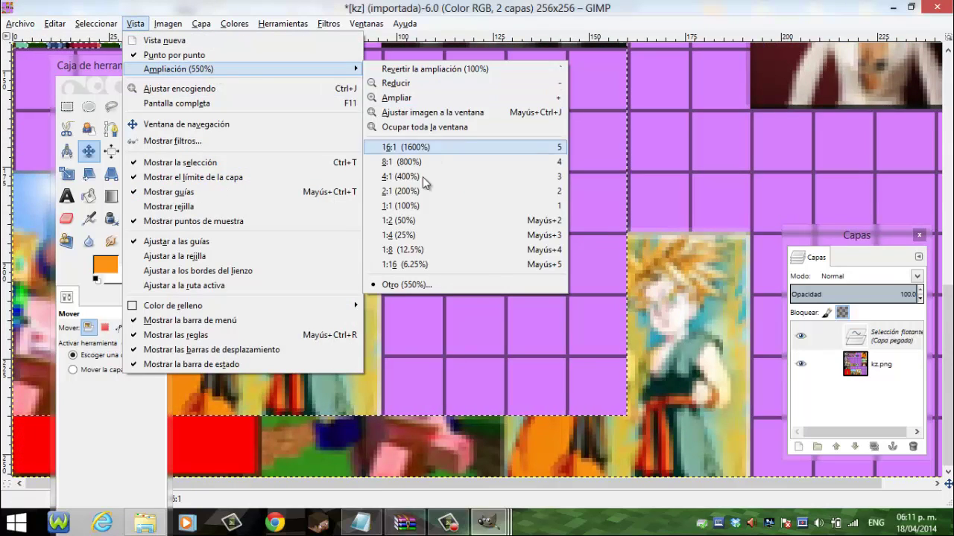
pyautogui.click(416, 191)
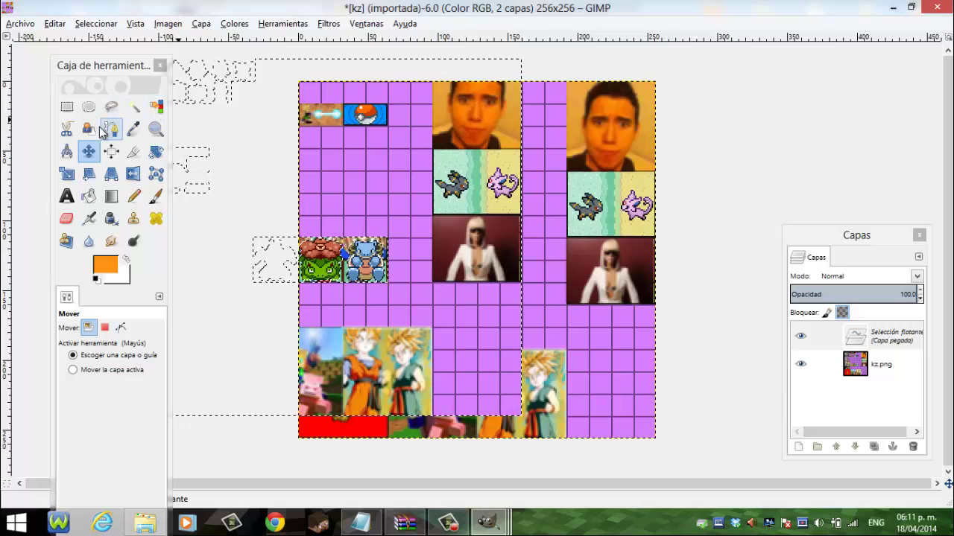
pyautogui.moveTo(408, 365)
pyautogui.mouseDown()
pyautogui.moveTo(237, 210)
pyautogui.moveTo(269, 234)
pyautogui.mouseUp()
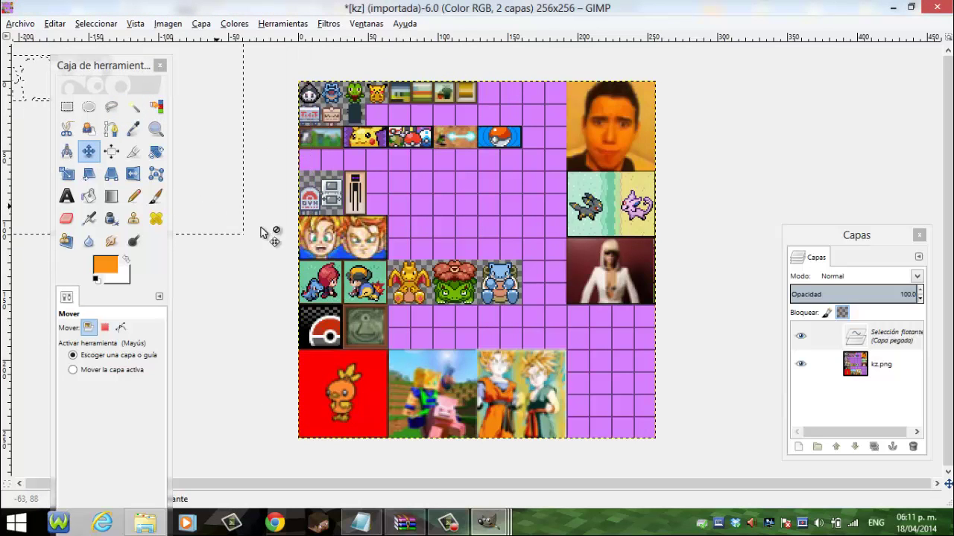
pyautogui.hotkey('ctrl', 'h')
pyautogui.rightClick(446, 521)
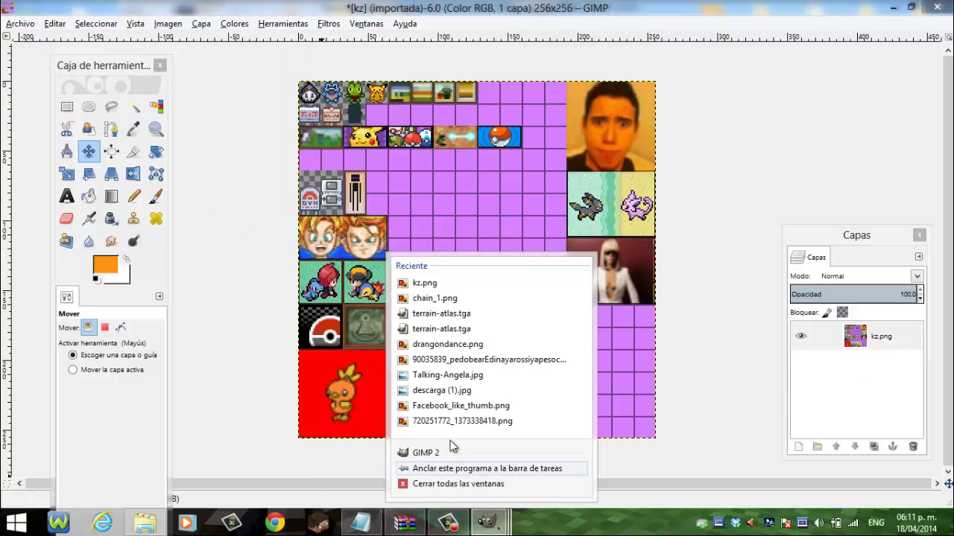
# - Select the pair of cartoon faces and copy them
pyautogui.click(303, 376)
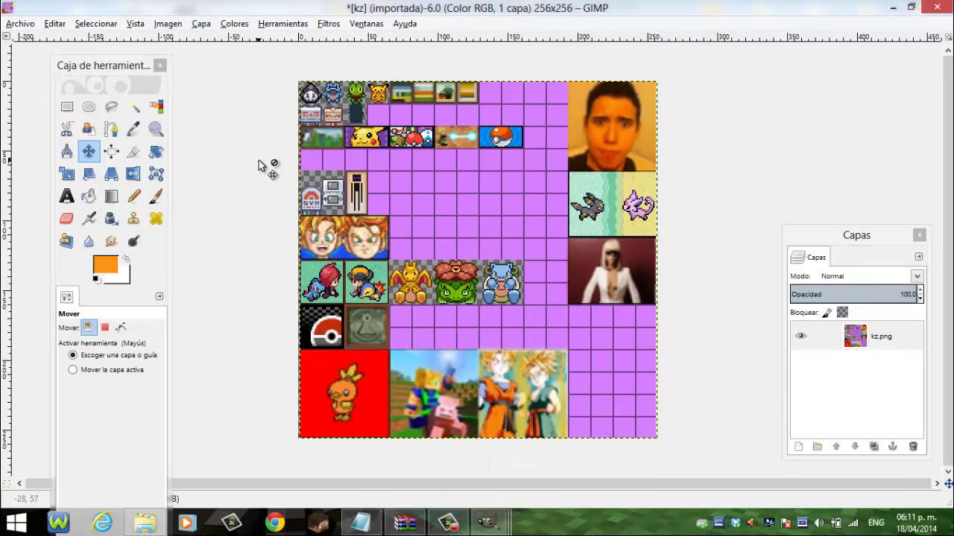
pyautogui.click(66, 107)
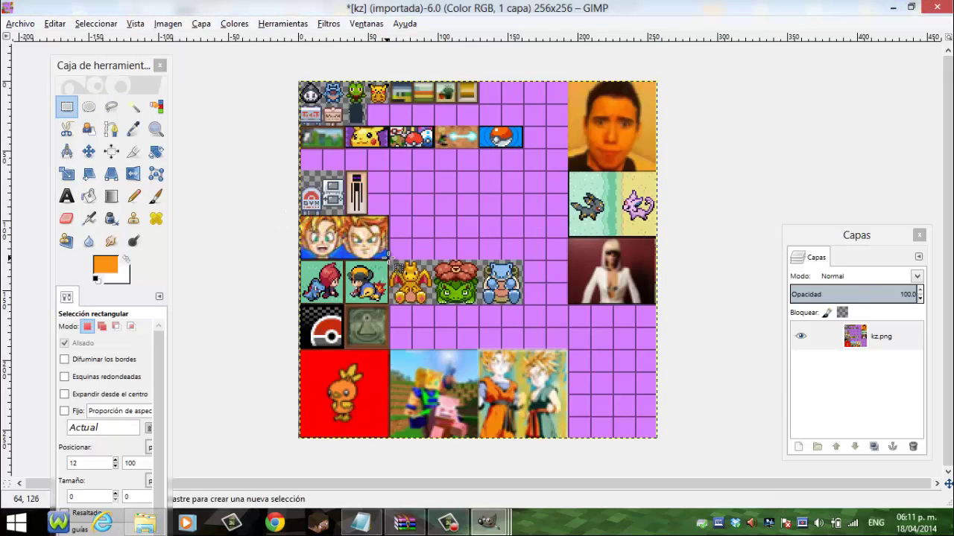
pyautogui.moveTo(389, 256); pyautogui.dragTo(348, 245)
pyautogui.moveTo(300, 216); pyautogui.dragTo(300, 213)
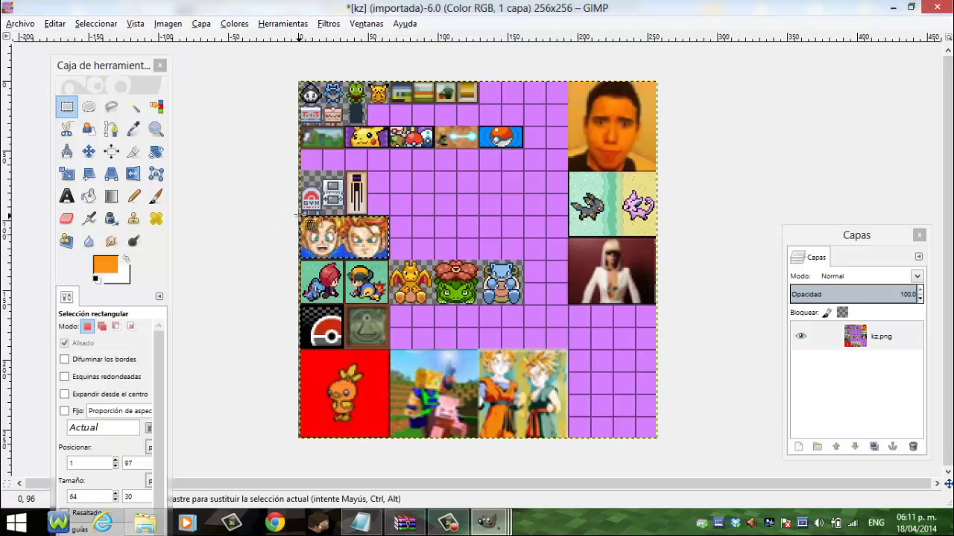
pyautogui.click(54, 25)
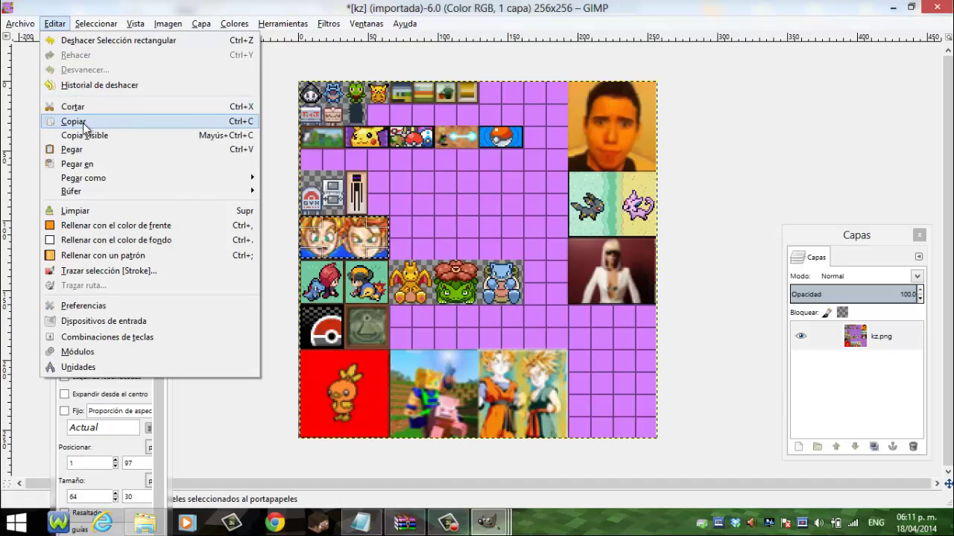
pyautogui.click(86, 123)
# - Paste the faces as a floating layer and try several spots, ending over the original faces
pyautogui.click(55, 24)
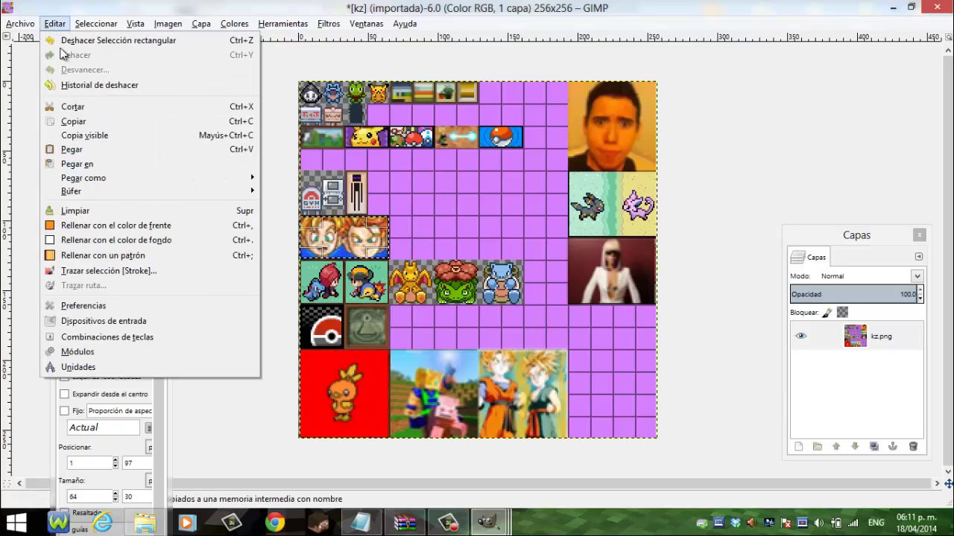
pyautogui.click(86, 147)
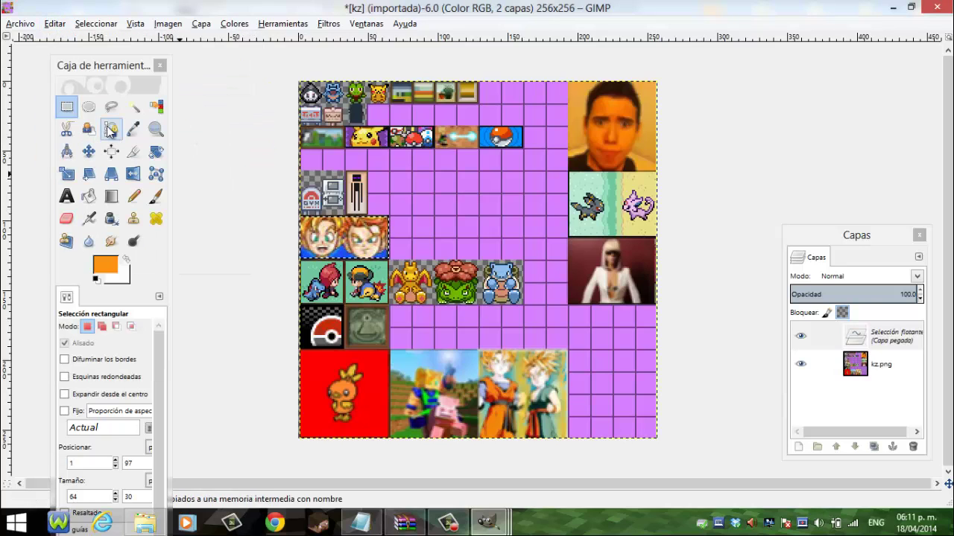
pyautogui.click(88, 151)
pyautogui.moveTo(373, 223)
pyautogui.mouseDown()
pyautogui.moveTo(469, 188)
pyautogui.moveTo(432, 233)
pyautogui.mouseUp()
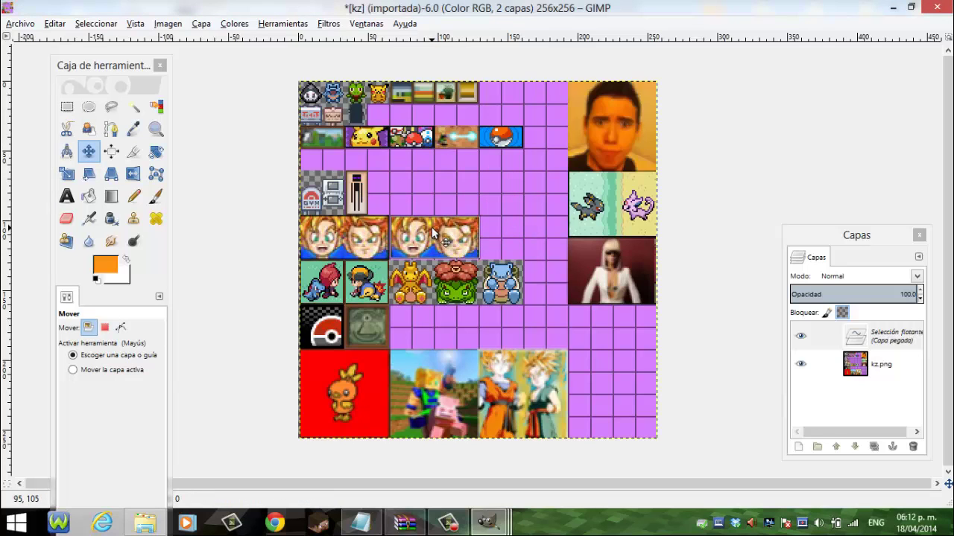
pyautogui.moveTo(435, 245); pyautogui.dragTo(367, 281)
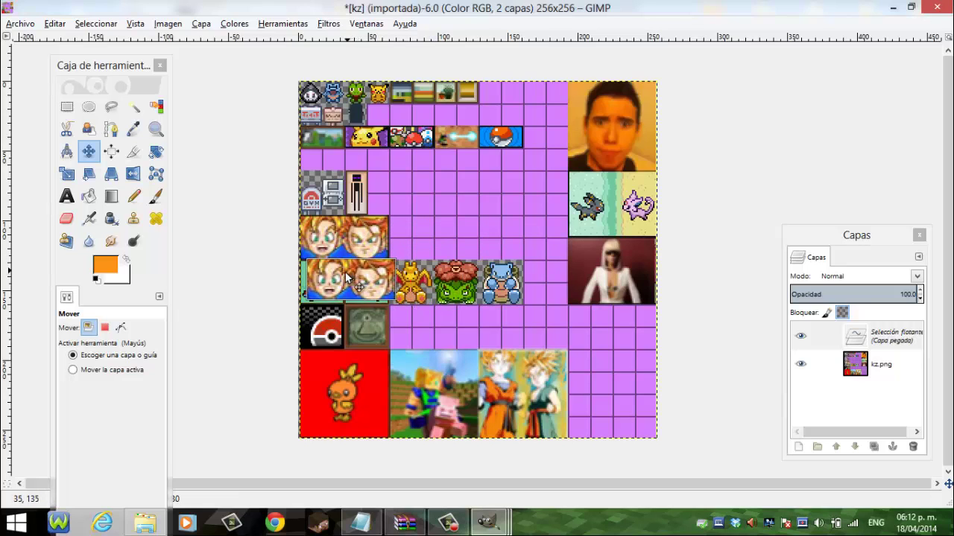
pyautogui.moveTo(367, 281)
pyautogui.mouseDown()
pyautogui.moveTo(345, 277)
pyautogui.moveTo(404, 206)
pyautogui.moveTo(474, 238)
pyautogui.moveTo(442, 199)
pyautogui.moveTo(441, 246)
pyautogui.moveTo(487, 218)
pyautogui.moveTo(469, 194)
pyautogui.mouseUp()
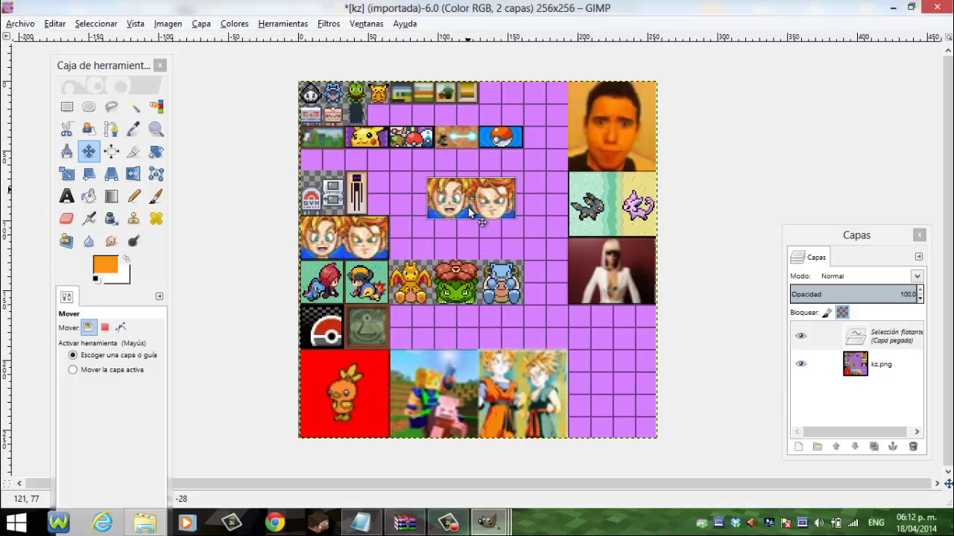
pyautogui.moveTo(469, 211)
pyautogui.mouseDown()
pyautogui.moveTo(470, 373)
pyautogui.moveTo(438, 146)
pyautogui.moveTo(440, 365)
pyautogui.moveTo(503, 372)
pyautogui.moveTo(406, 311)
pyautogui.moveTo(401, 96)
pyautogui.mouseUp()
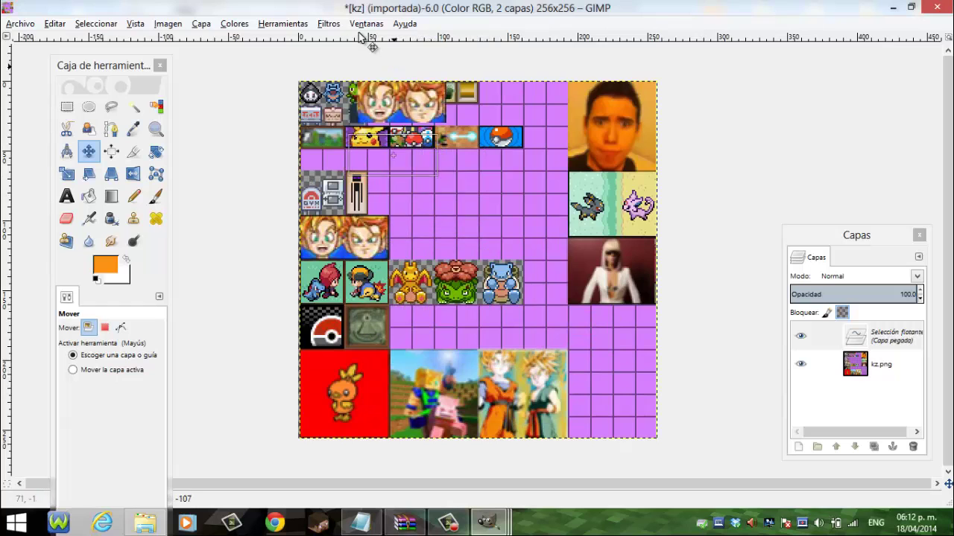
pyautogui.moveTo(360, 37)
pyautogui.mouseDown()
pyautogui.moveTo(369, 218)
pyautogui.moveTo(441, 324)
pyautogui.moveTo(438, 420)
pyautogui.moveTo(455, 361)
pyautogui.moveTo(607, 257)
pyautogui.moveTo(607, 117)
pyautogui.moveTo(384, 298)
pyautogui.moveTo(606, 203)
pyautogui.moveTo(436, 284)
pyautogui.moveTo(432, 233)
pyautogui.mouseUp()
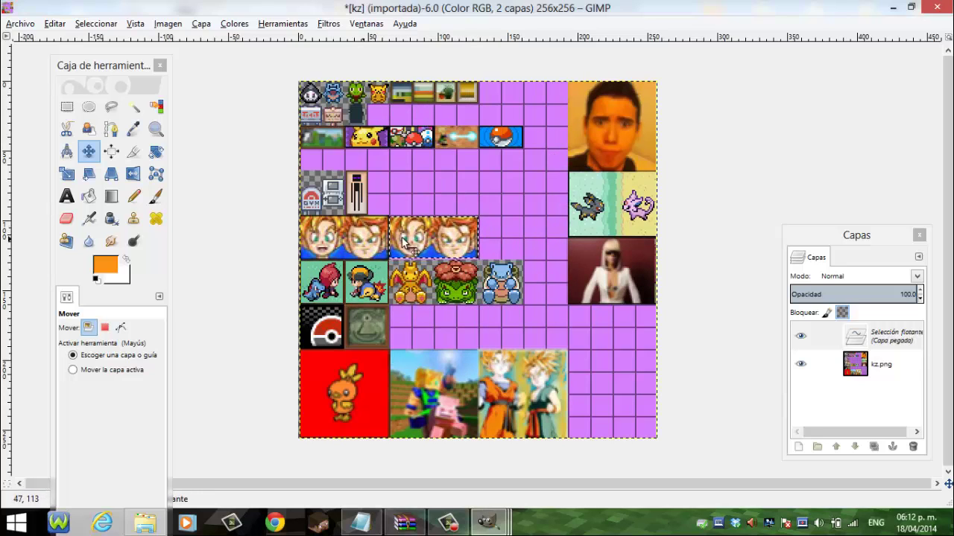
pyautogui.moveTo(403, 243)
pyautogui.mouseDown()
pyautogui.moveTo(325, 235)
pyautogui.moveTo(342, 222)
pyautogui.moveTo(329, 247)
pyautogui.moveTo(343, 231)
pyautogui.mouseUp()
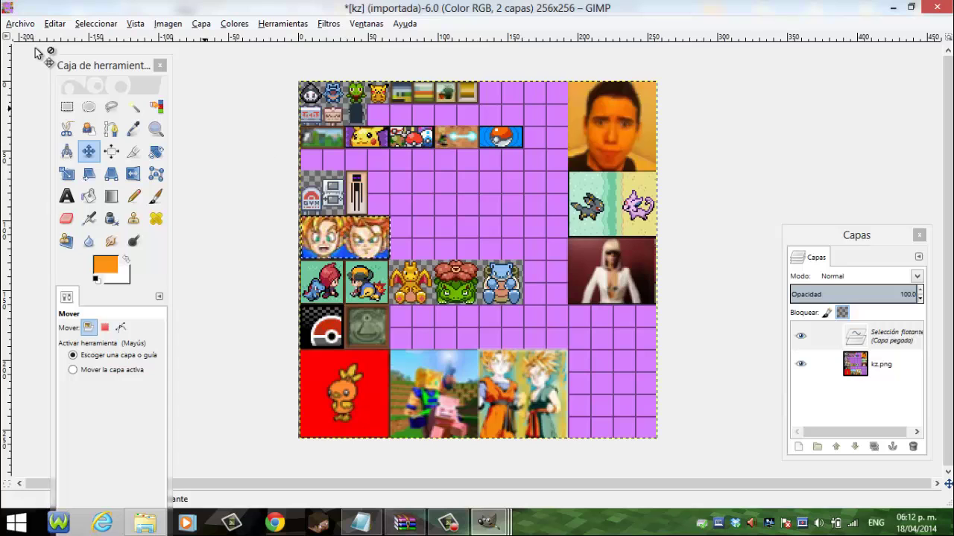
pyautogui.click(15, 24)
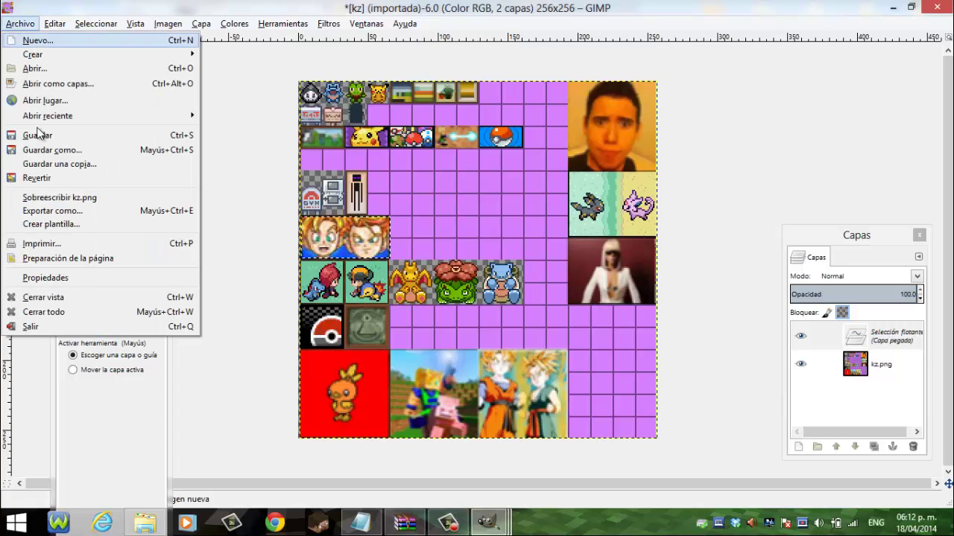
pyautogui.click(57, 212)
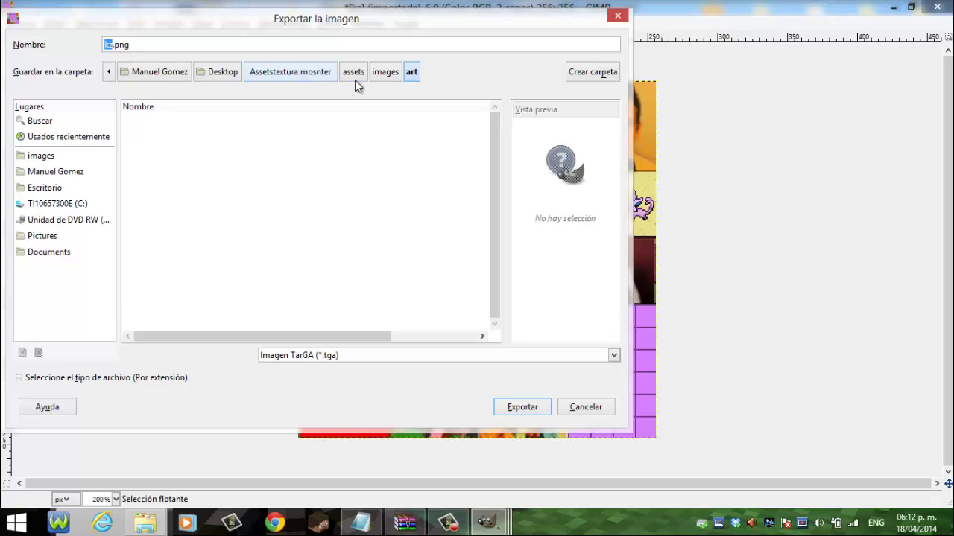
pyautogui.click(384, 73)
pyautogui.click(411, 73)
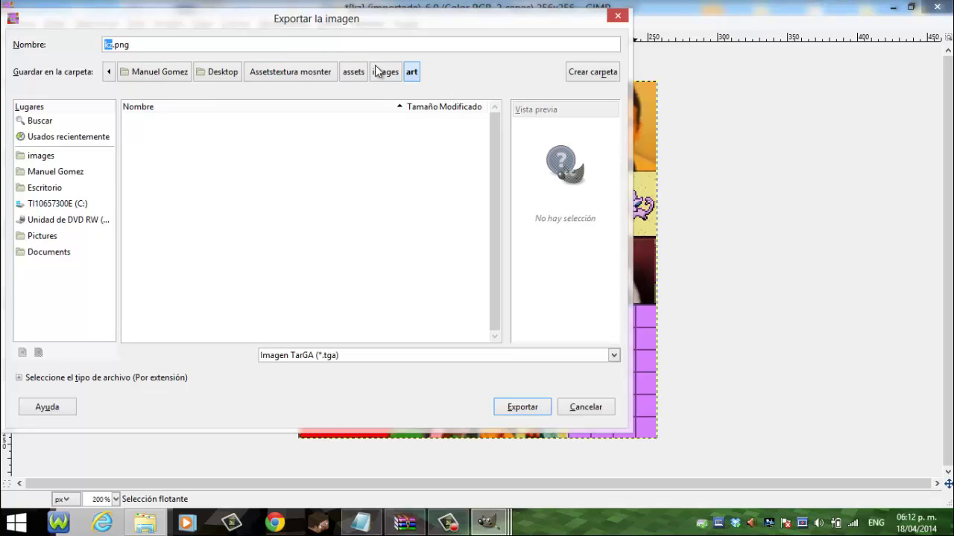
pyautogui.click(384, 73)
pyautogui.click(353, 73)
pyautogui.click(383, 73)
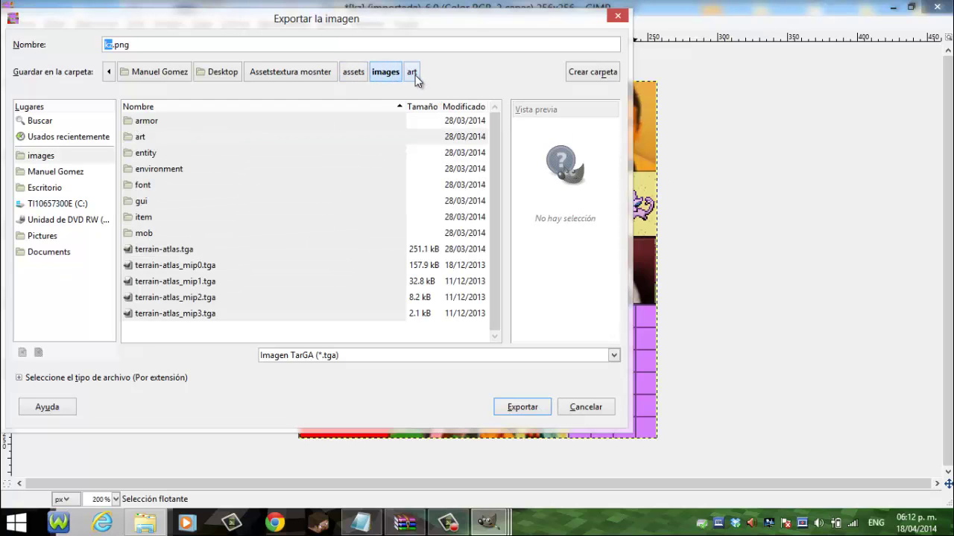
pyautogui.click(412, 73)
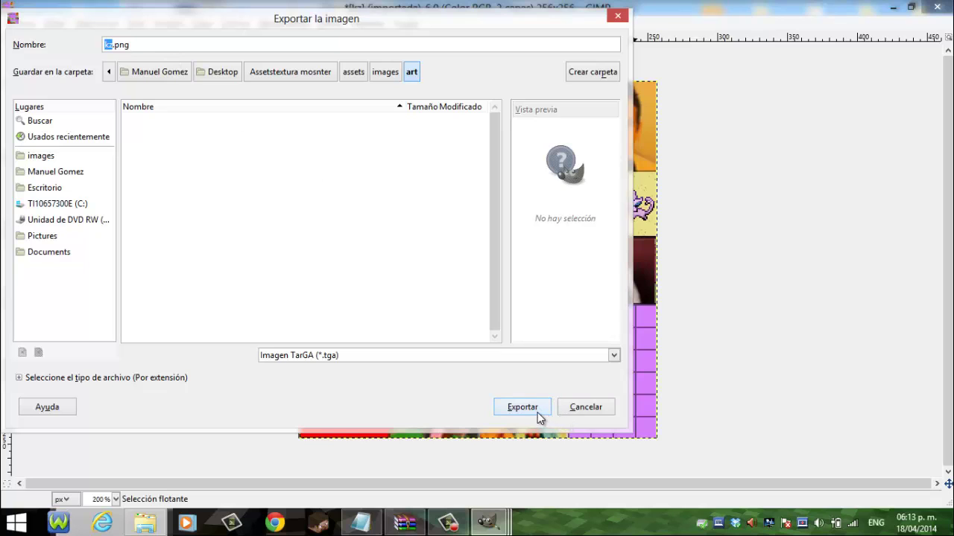
pyautogui.click(151, 523)
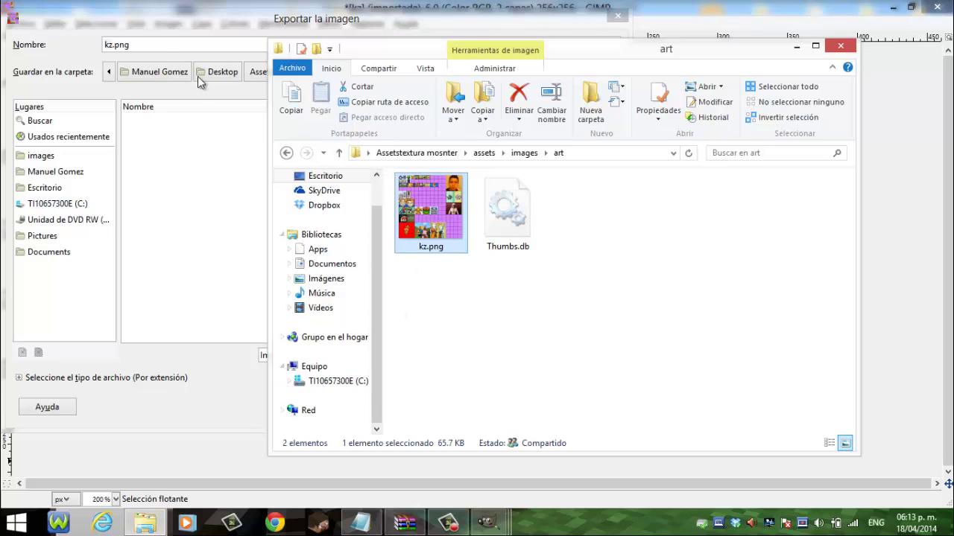
pyautogui.click(168, 201)
pyautogui.click(396, 356)
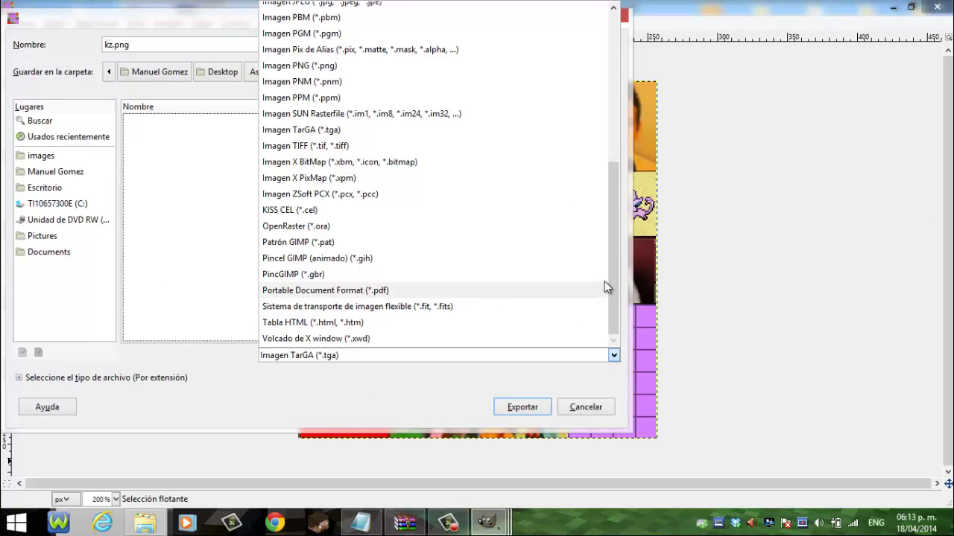
pyautogui.moveTo(613, 220); pyautogui.dragTo(602, 58)
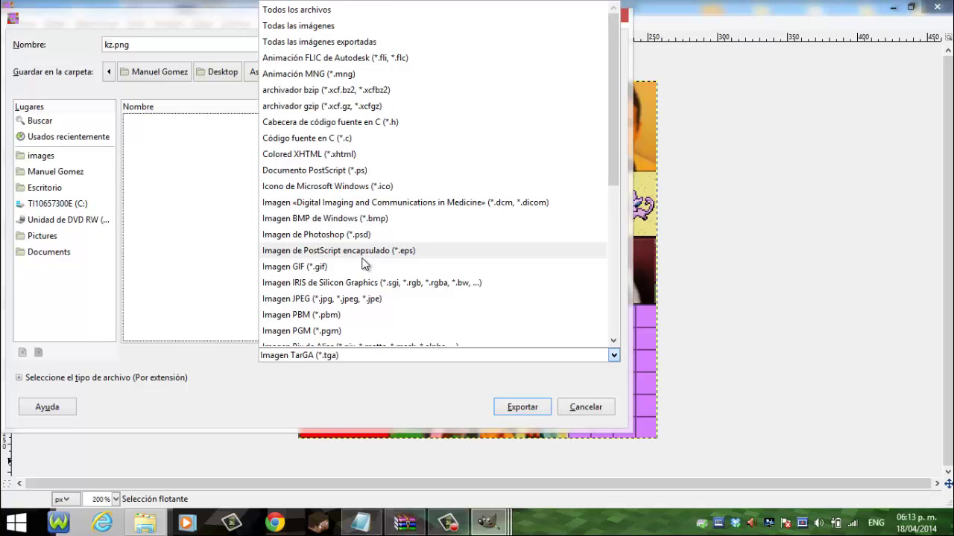
pyautogui.scroll(-1, 367, 254)
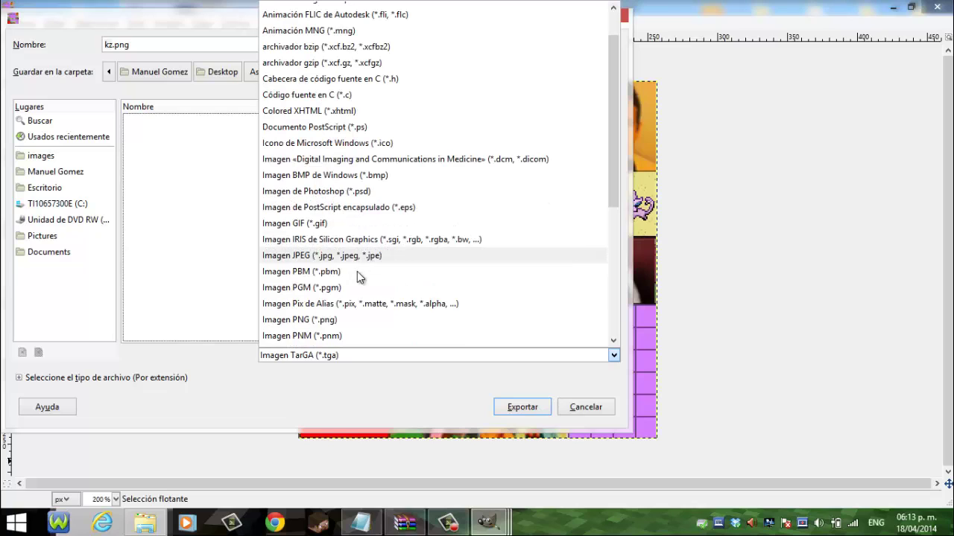
pyautogui.click(345, 320)
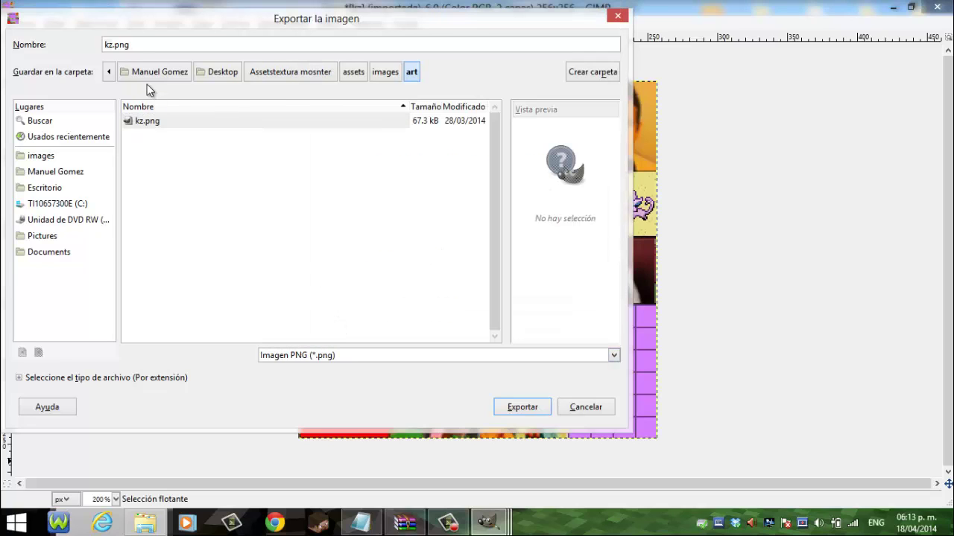
pyautogui.click(513, 409)
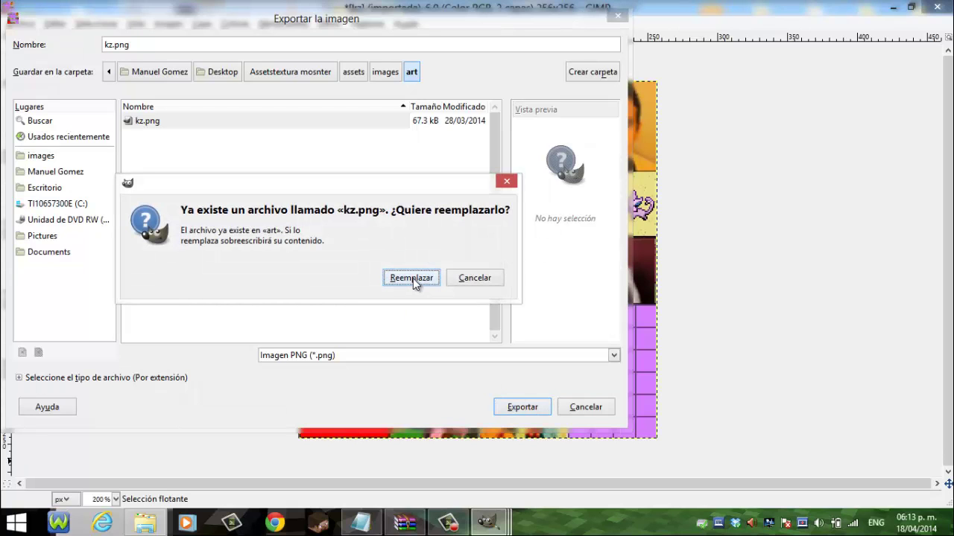
pyautogui.click(506, 181)
pyautogui.click(617, 15)
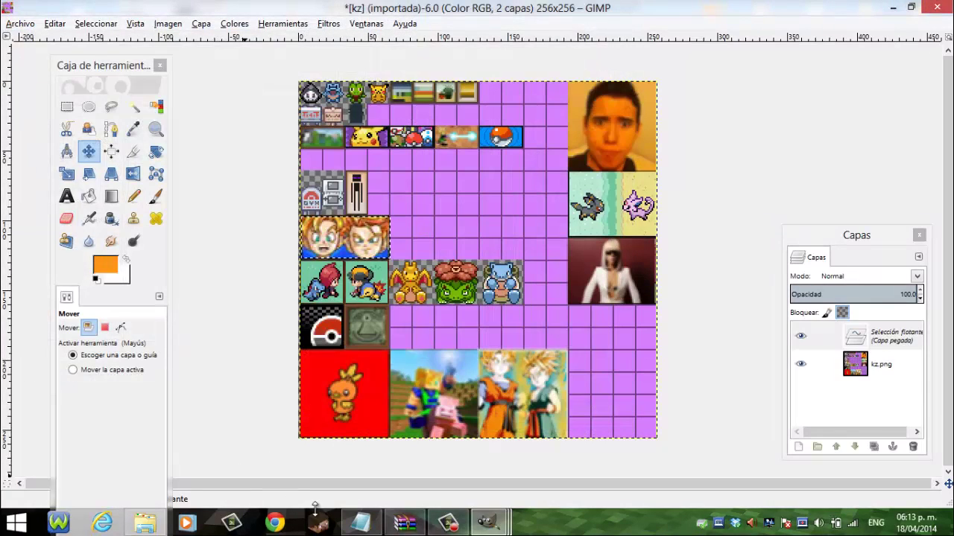
# - Browse from the images folder through entity and font into the environment folder
pyautogui.click(130, 530)
pyautogui.click(286, 153)
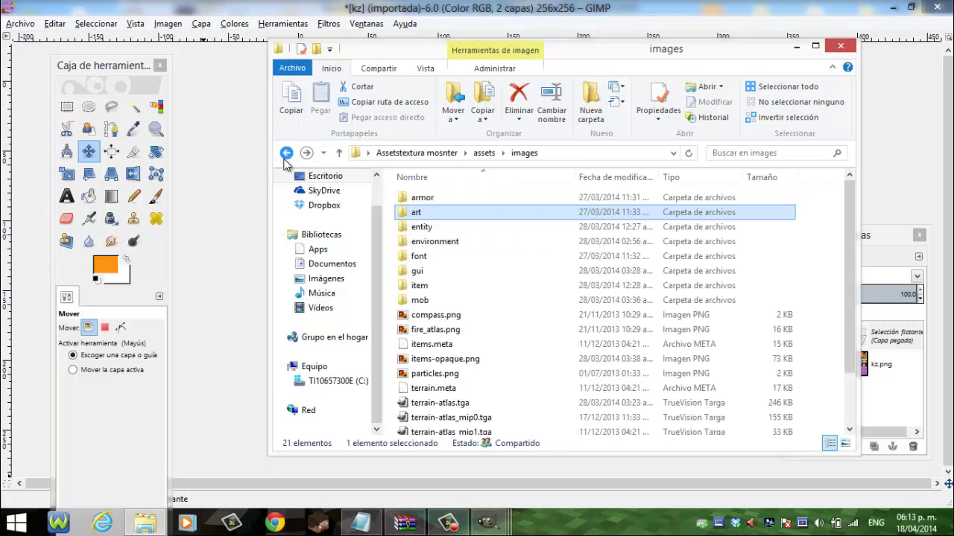
pyautogui.doubleClick(419, 226)
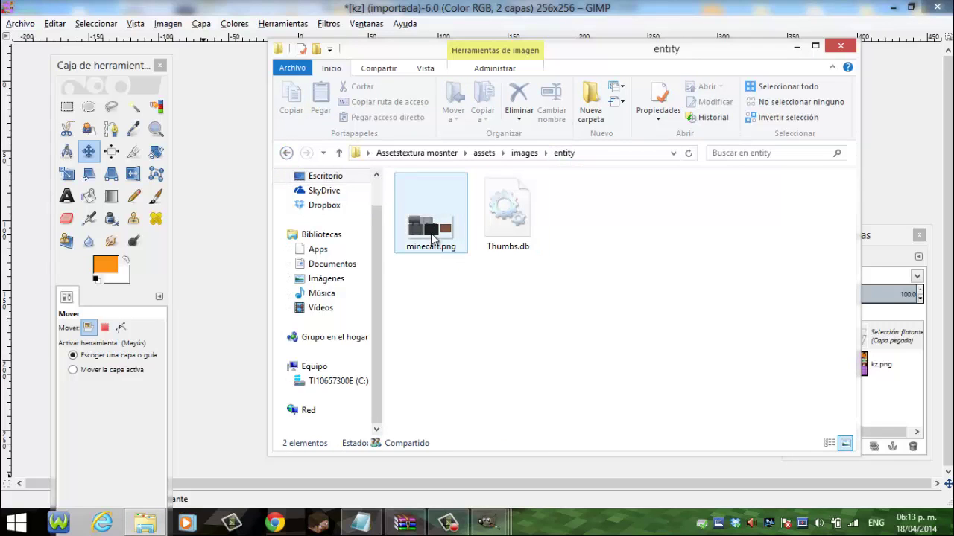
pyautogui.click(448, 252)
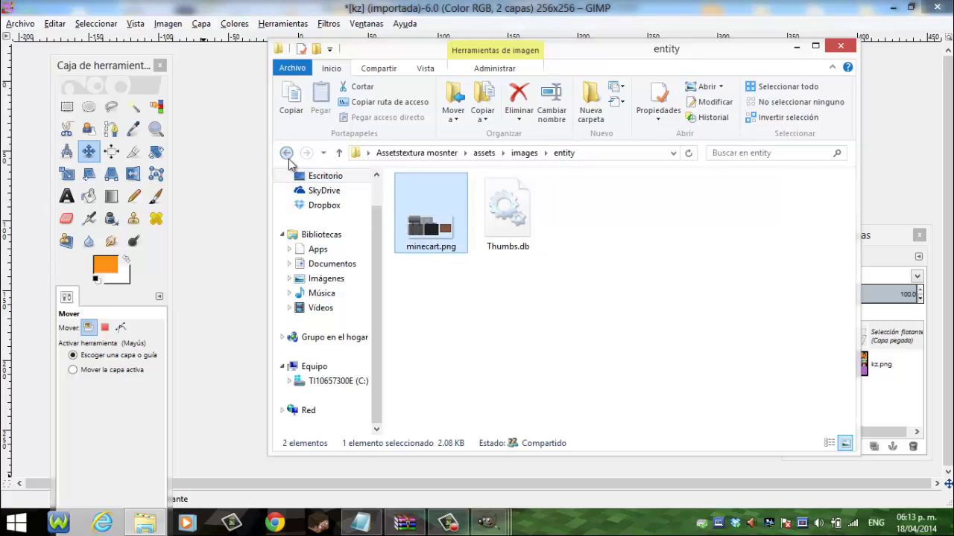
pyautogui.press('BackSpace')
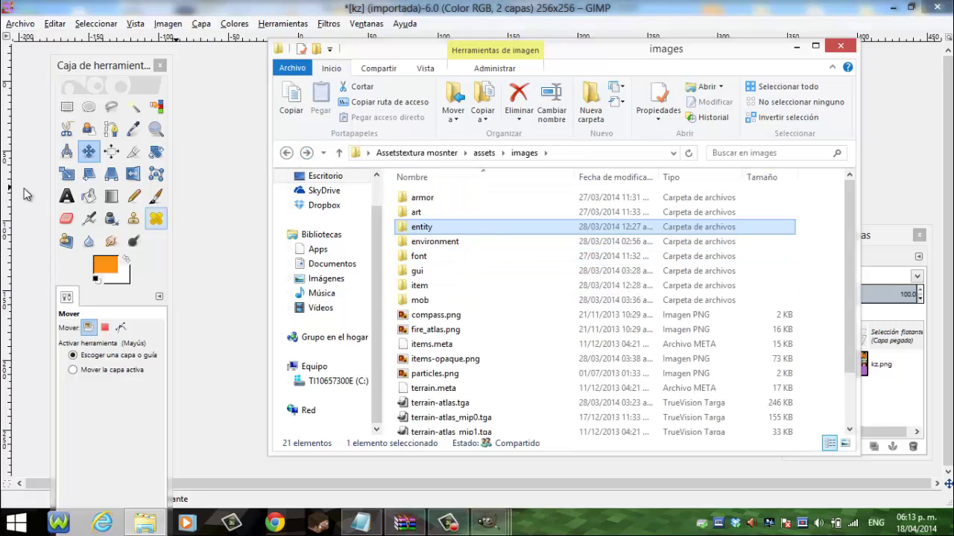
pyautogui.doubleClick(482, 258)
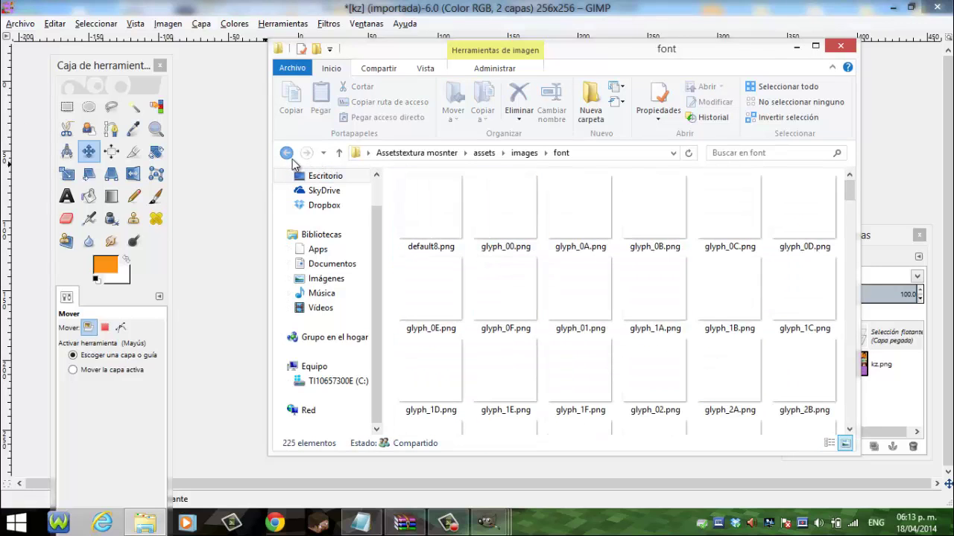
pyautogui.click(288, 154)
pyautogui.doubleClick(440, 245)
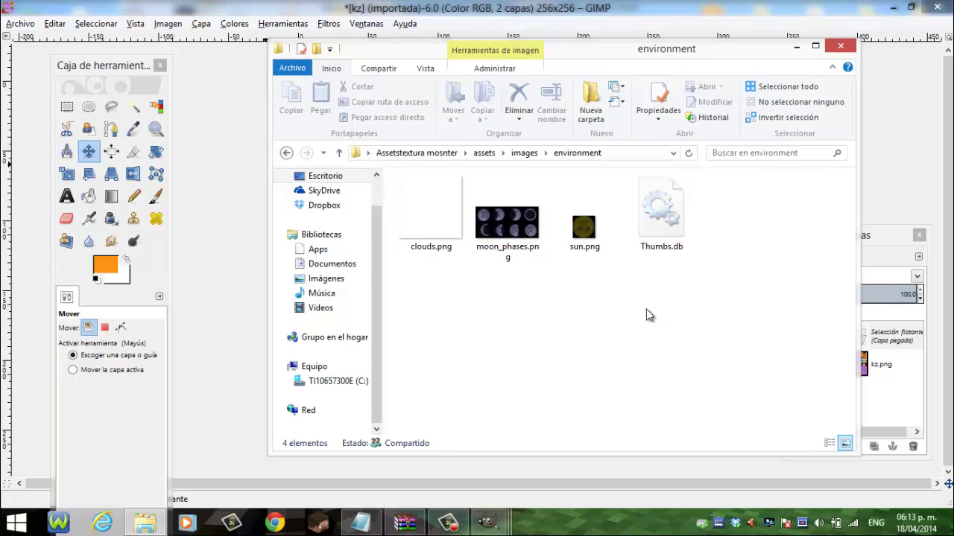
# - Open moon_phases.png in GIMP via Abrir con
pyautogui.click(511, 231)
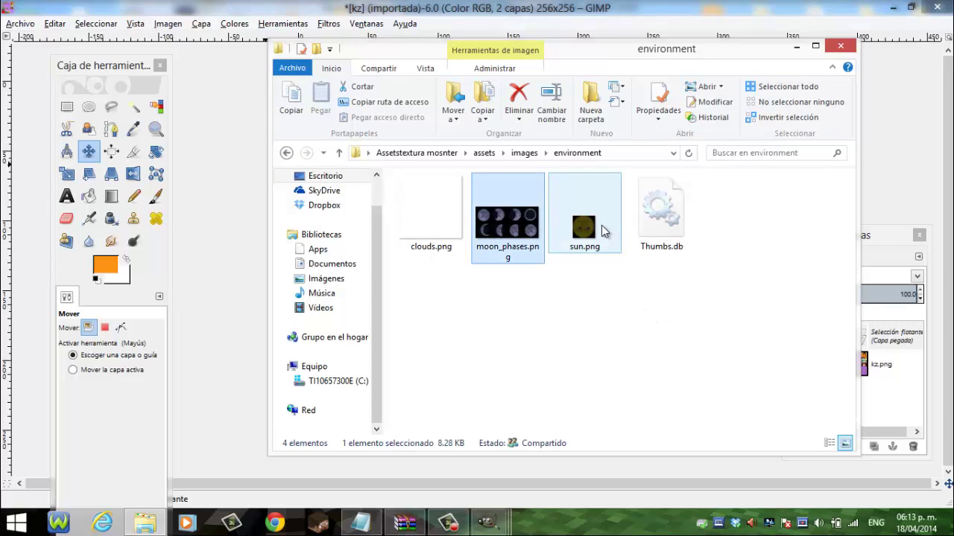
pyautogui.click(604, 232)
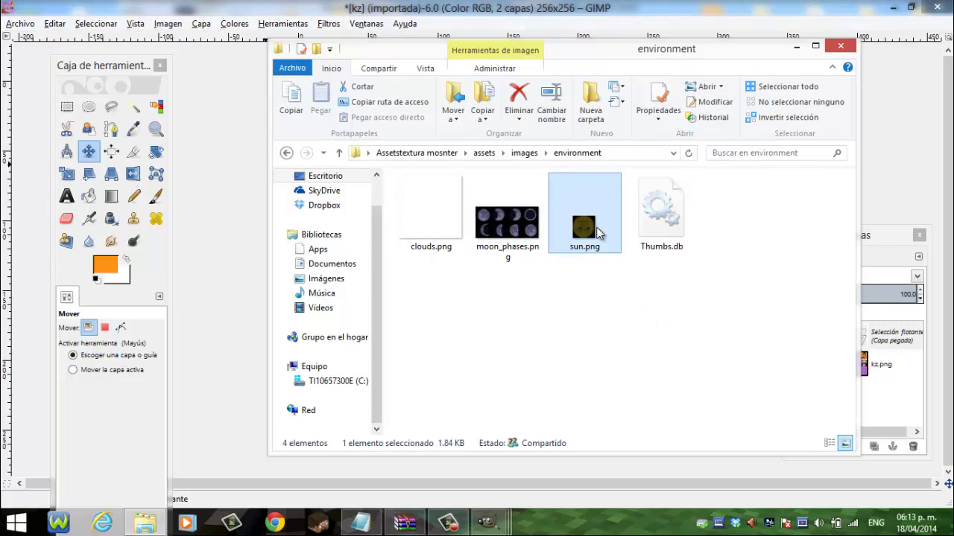
pyautogui.click(449, 235)
pyautogui.click(512, 249)
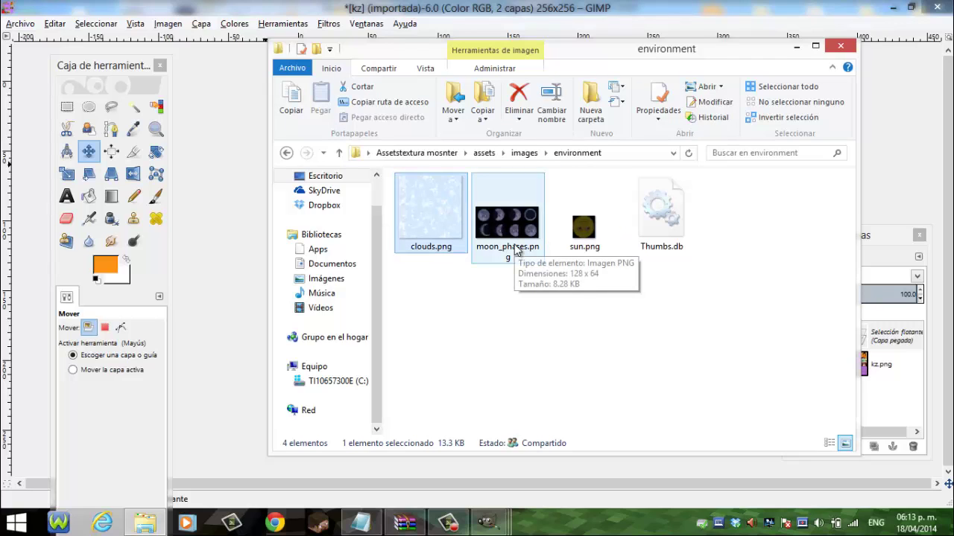
pyautogui.rightClick(517, 251)
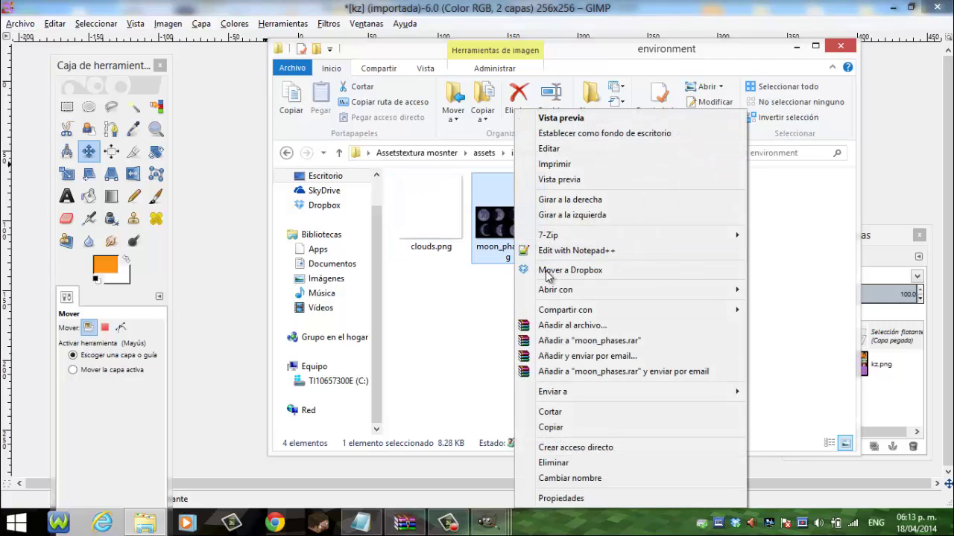
pyautogui.moveTo(588, 289)
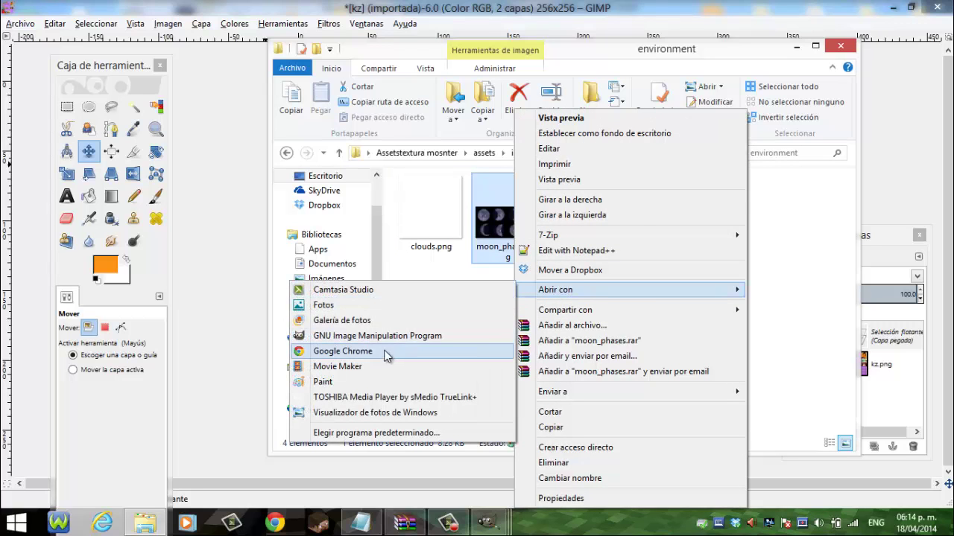
pyautogui.click(380, 336)
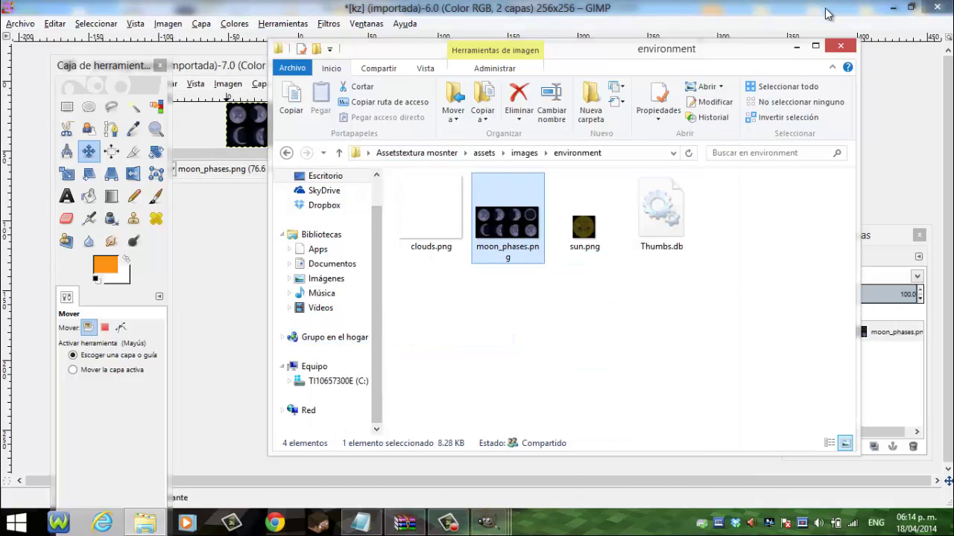
# - Maximize moon_phases.png, zoom in on its eight moon faces, then minimize it
pyautogui.click(796, 47)
pyautogui.click(446, 64)
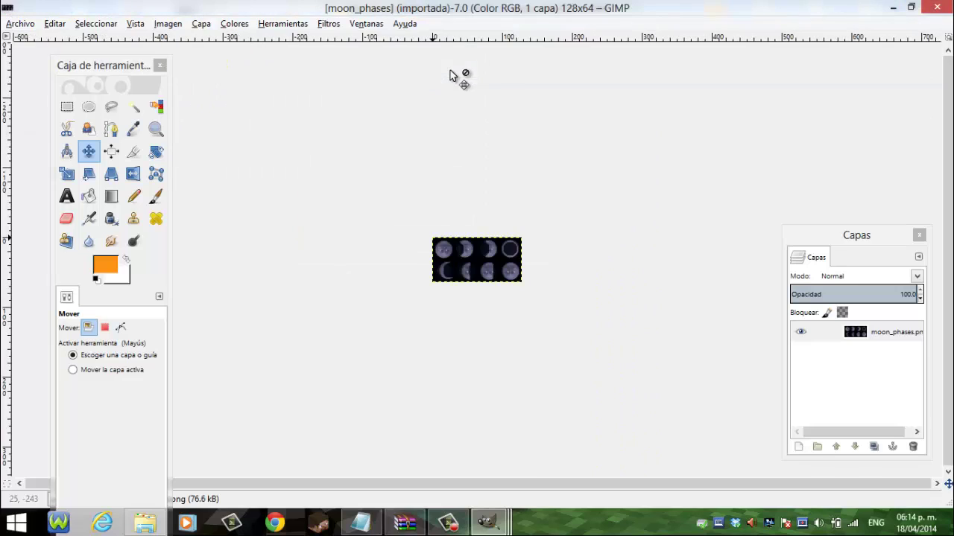
pyautogui.click(156, 129)
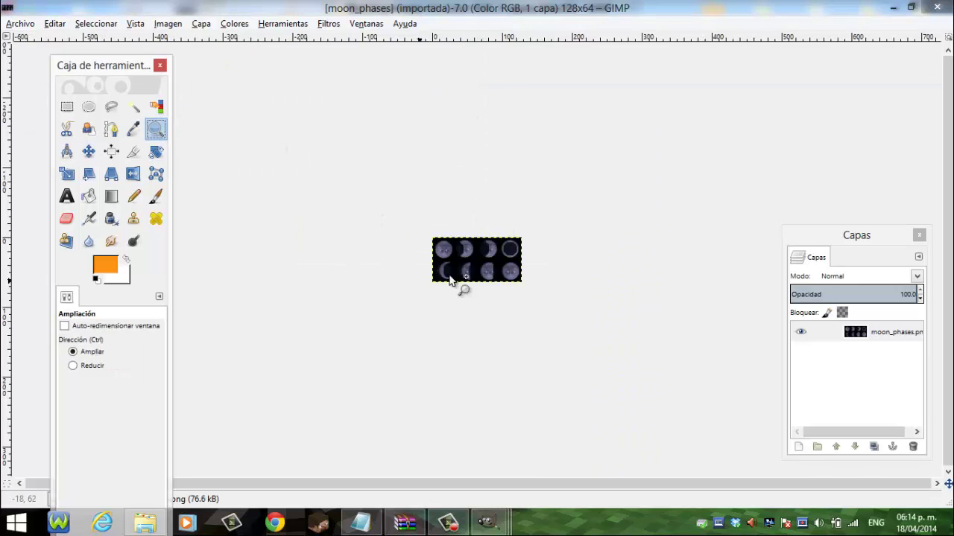
pyautogui.click(452, 261)
pyautogui.click(417, 253)
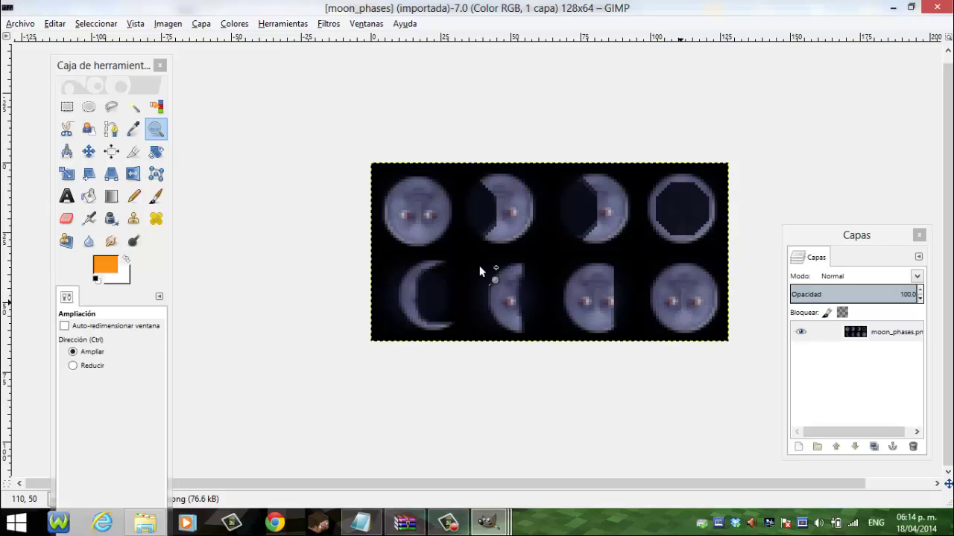
pyautogui.click(892, 6)
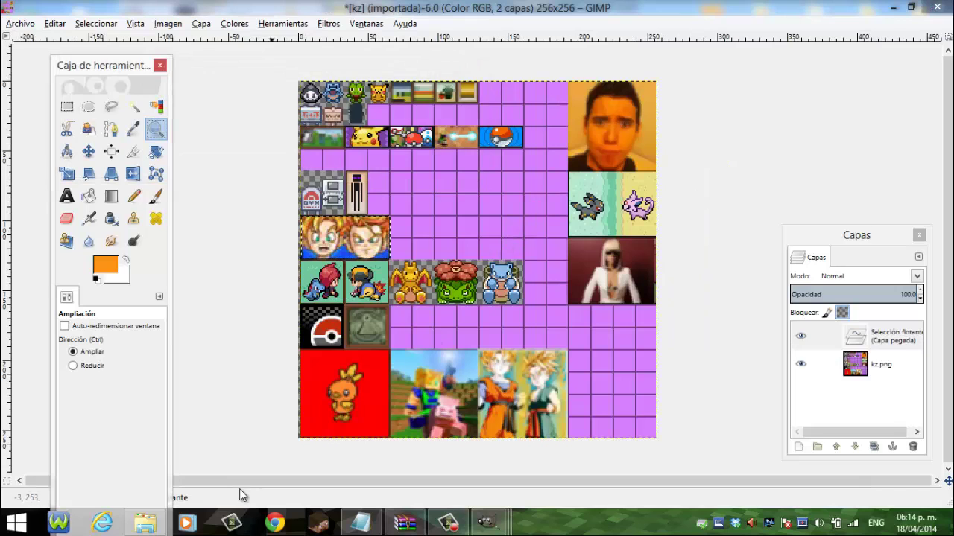
# - Preview sun.png in Windows Photo Viewer and zoom in on it
pyautogui.click(144, 522)
pyautogui.click(578, 231)
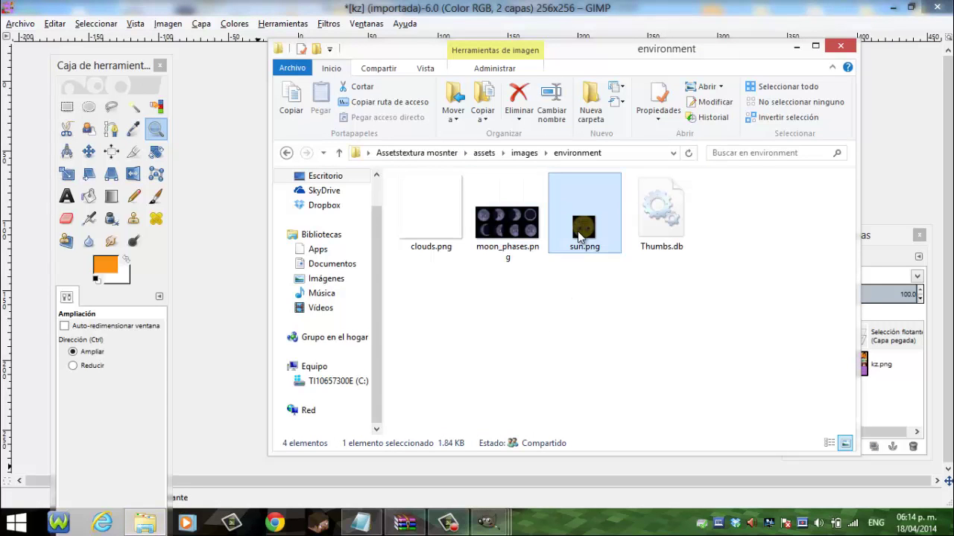
pyautogui.click(497, 254)
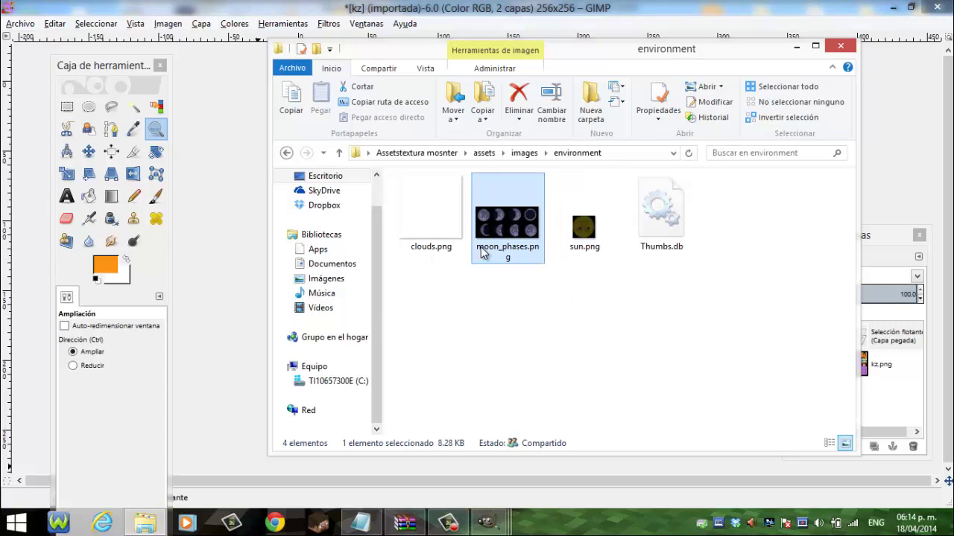
pyautogui.click(577, 250)
pyautogui.doubleClick(579, 234)
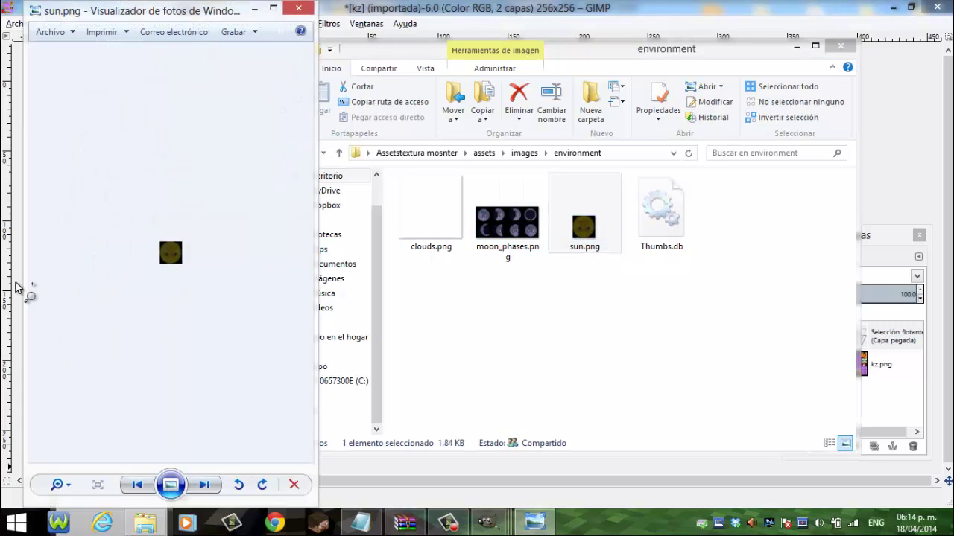
pyautogui.scroll(5, 158, 272)
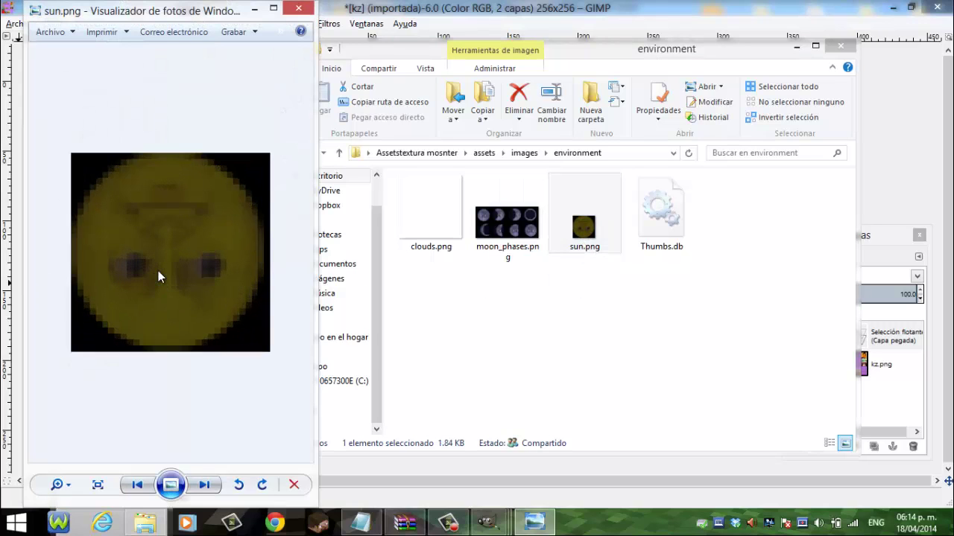
pyautogui.scroll(3, 119, 277)
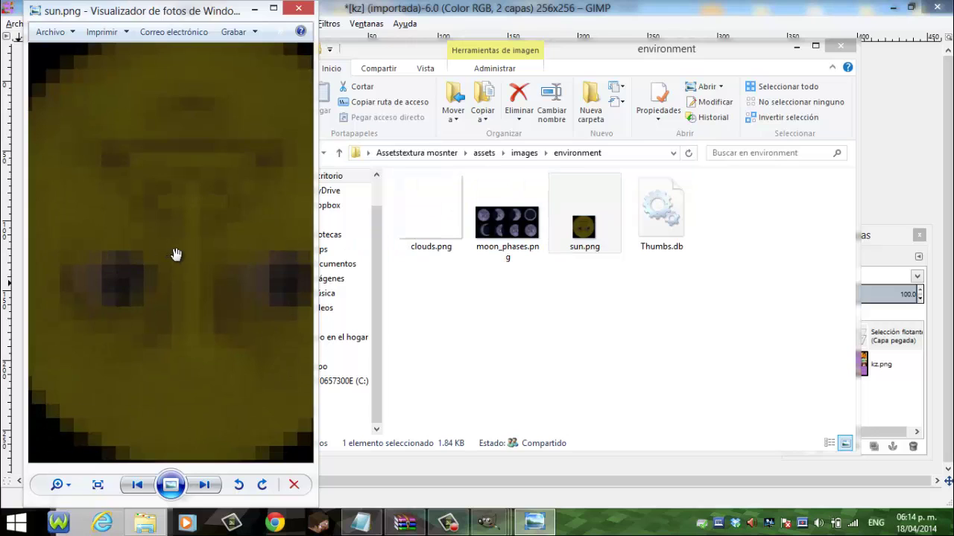
pyautogui.scroll(-2, 187, 239)
pyautogui.scroll(-2, 195, 231)
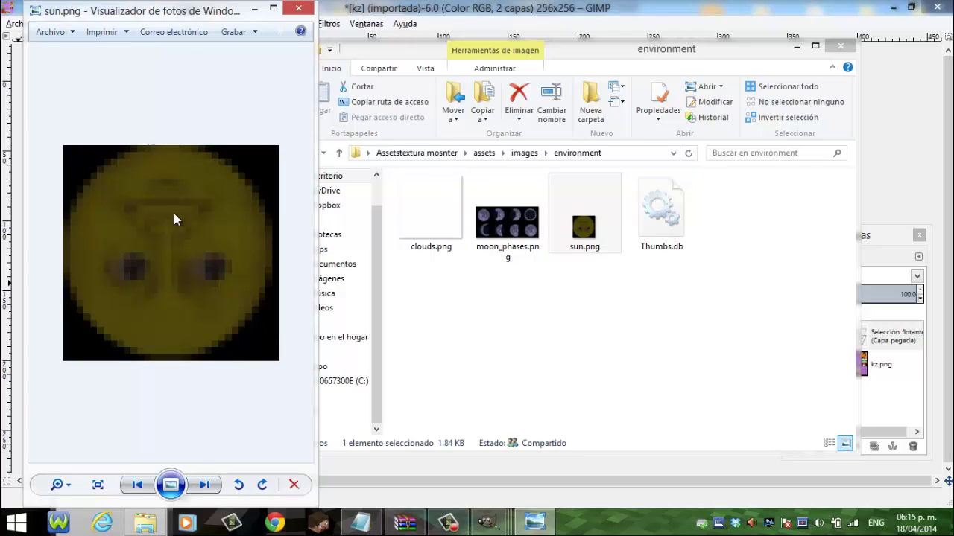
pyautogui.scroll(1, 173, 286)
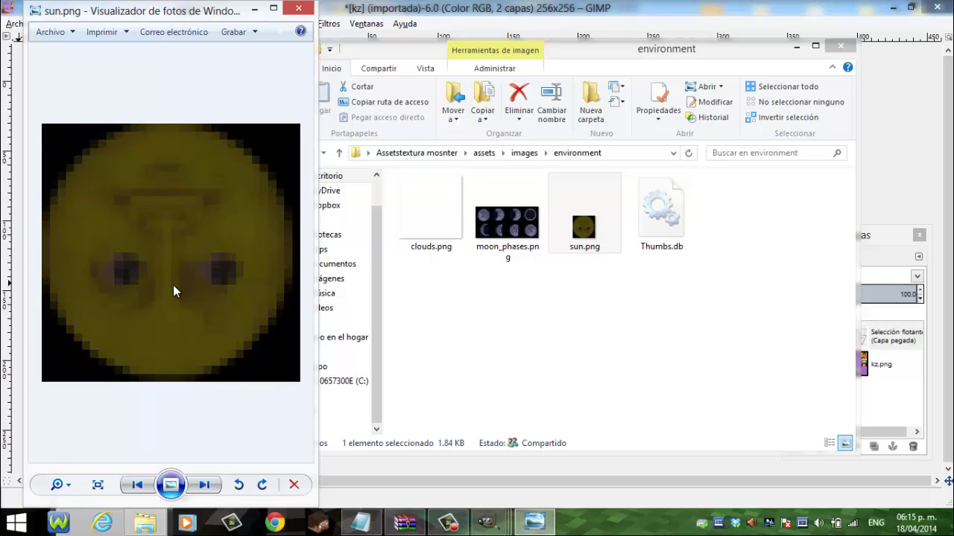
# - Close the preview and open sun.png in GIMP via Abrir con
pyautogui.click(298, 8)
pyautogui.rightClick(610, 240)
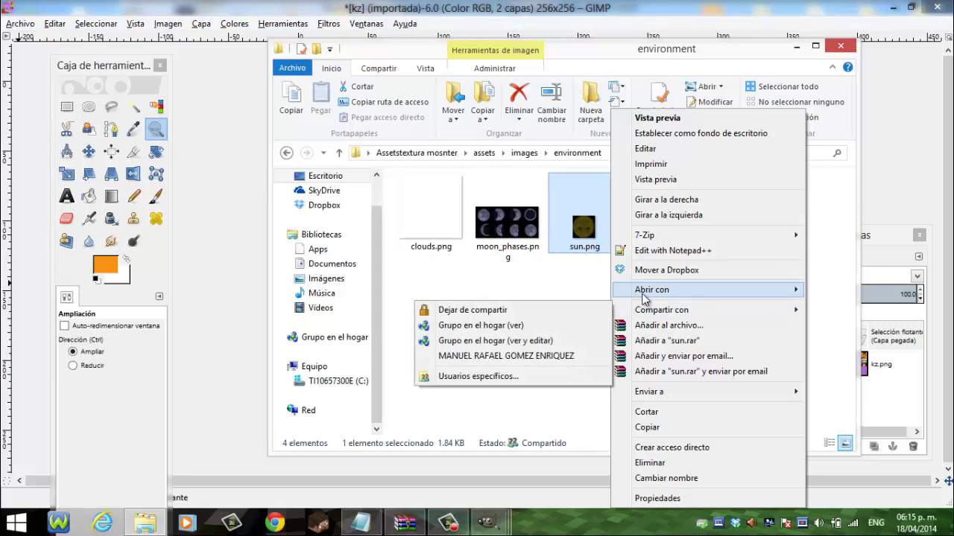
pyautogui.moveTo(651, 289)
pyautogui.click(509, 339)
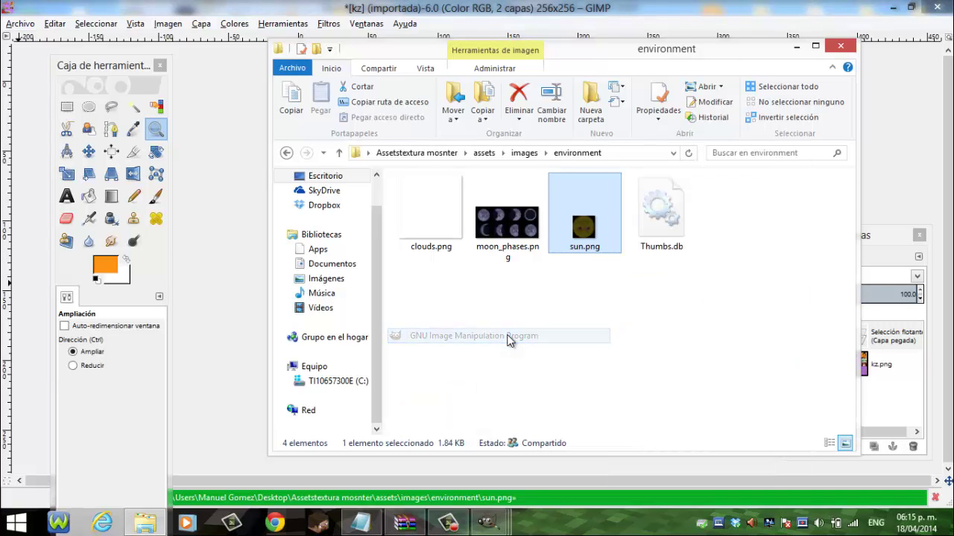
pyautogui.click(796, 46)
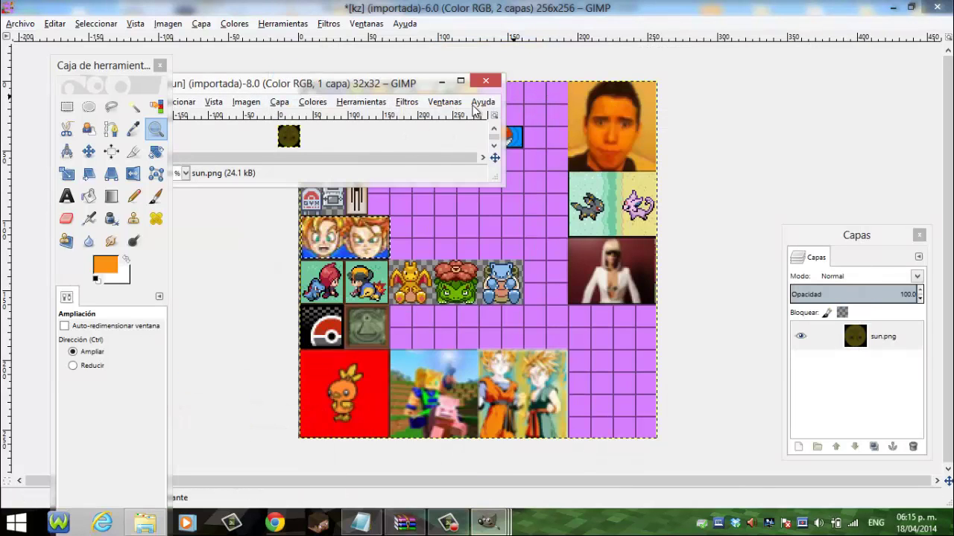
# - Maximize the 32×32 sun image and zoom in on it
pyautogui.click(460, 81)
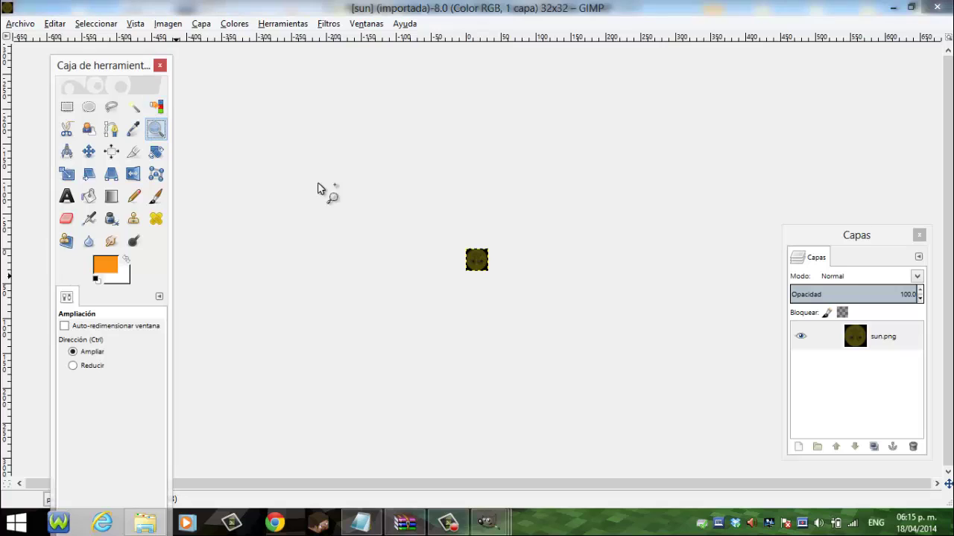
pyautogui.click(485, 273)
pyautogui.click(472, 266)
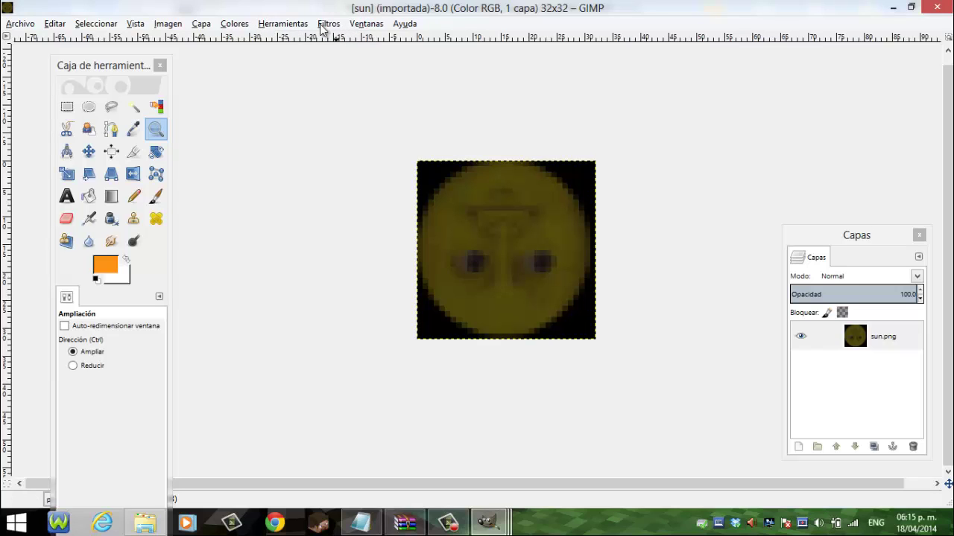
# - Apply Brillo-Contraste with brightness 23 and contrast 26, then close the sun image
pyautogui.click(173, 29)
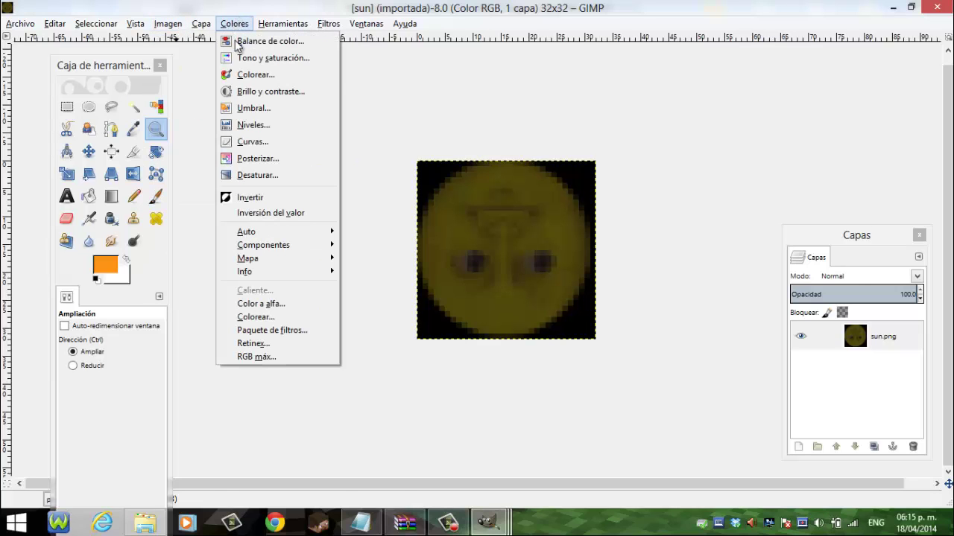
pyautogui.click(241, 91)
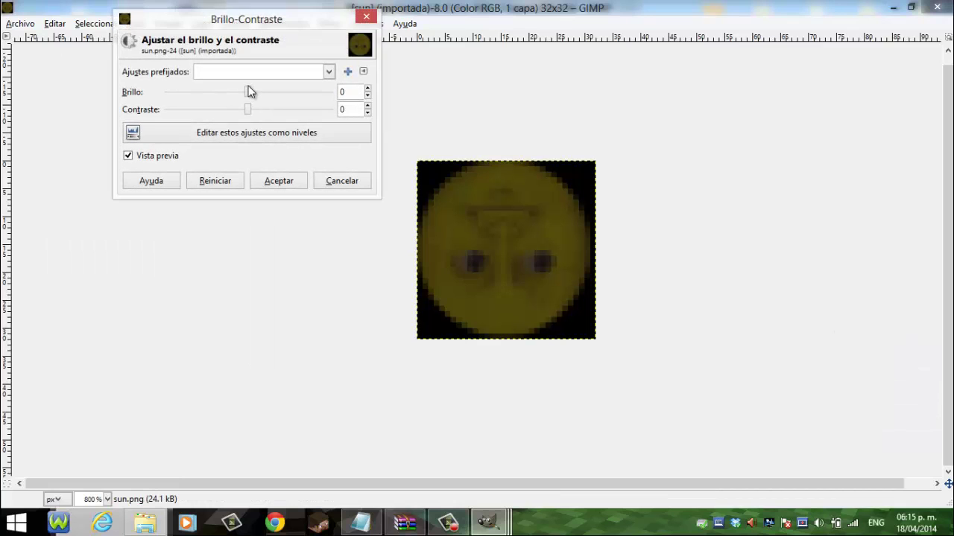
pyautogui.moveTo(247, 91)
pyautogui.mouseDown()
pyautogui.moveTo(296, 94)
pyautogui.moveTo(290, 108)
pyautogui.moveTo(308, 108)
pyautogui.moveTo(332, 90)
pyautogui.moveTo(289, 93)
pyautogui.moveTo(297, 115)
pyautogui.moveTo(266, 120)
pyautogui.moveTo(250, 101)
pyautogui.mouseUp()
pyautogui.click(280, 96)
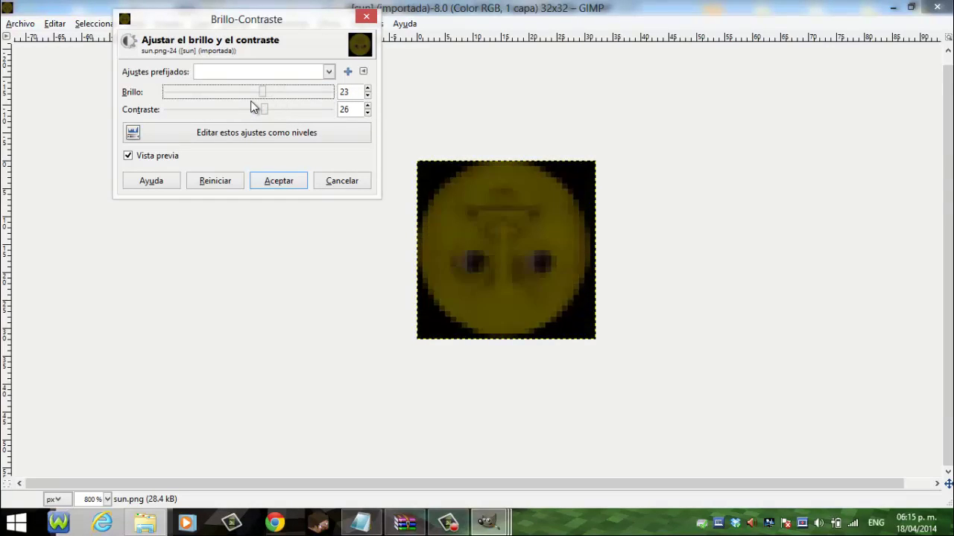
pyautogui.click(366, 16)
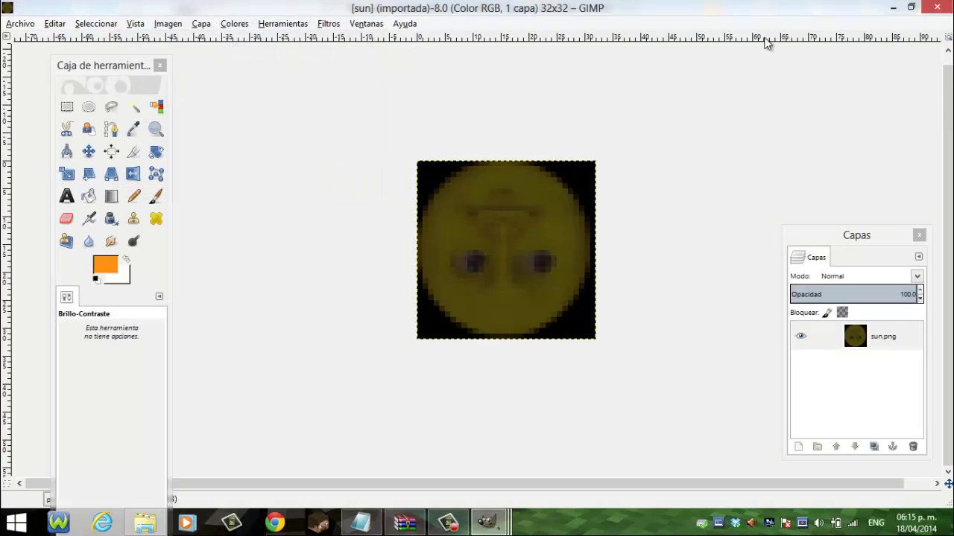
pyautogui.click(936, 7)
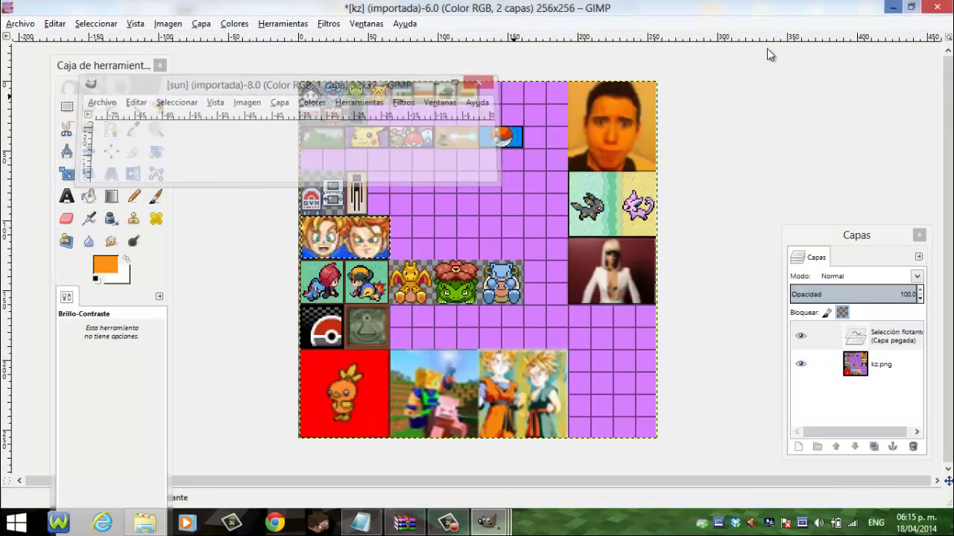
# - Look into the font folder, then go back and open gui\background
pyautogui.click(144, 523)
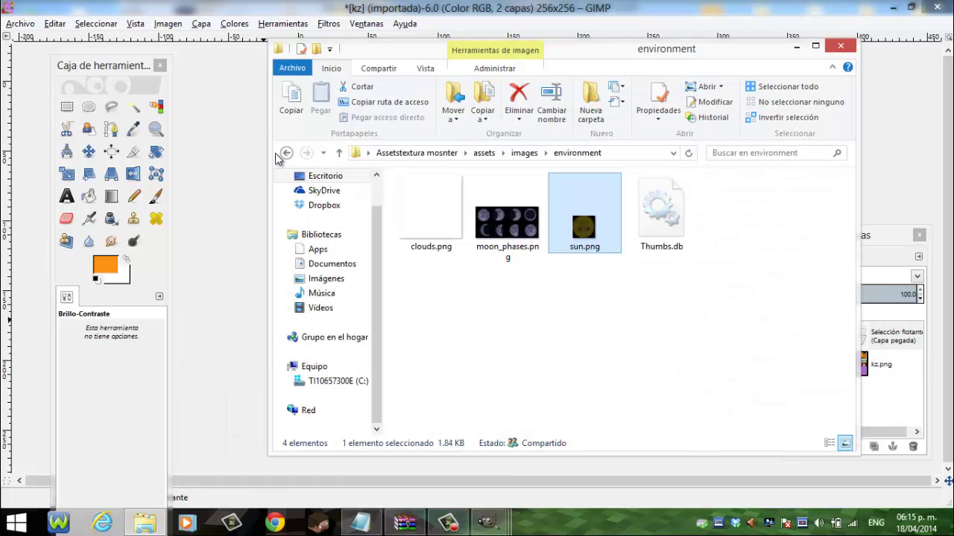
pyautogui.click(286, 152)
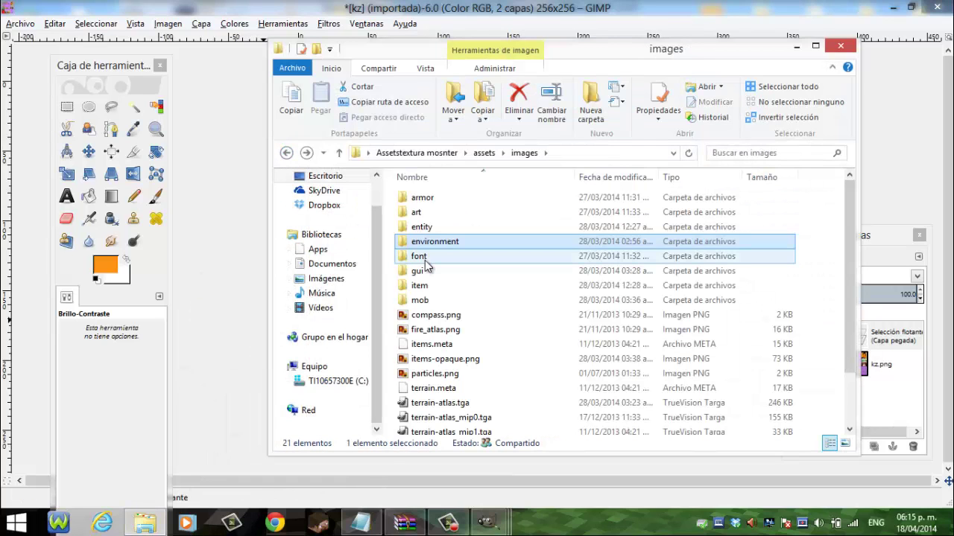
pyautogui.doubleClick(426, 261)
pyautogui.click(286, 153)
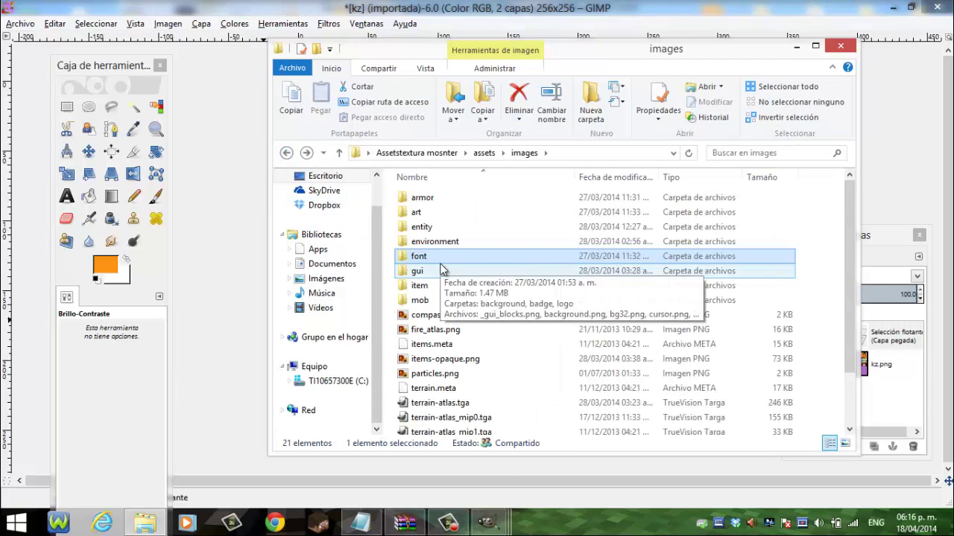
pyautogui.doubleClick(426, 258)
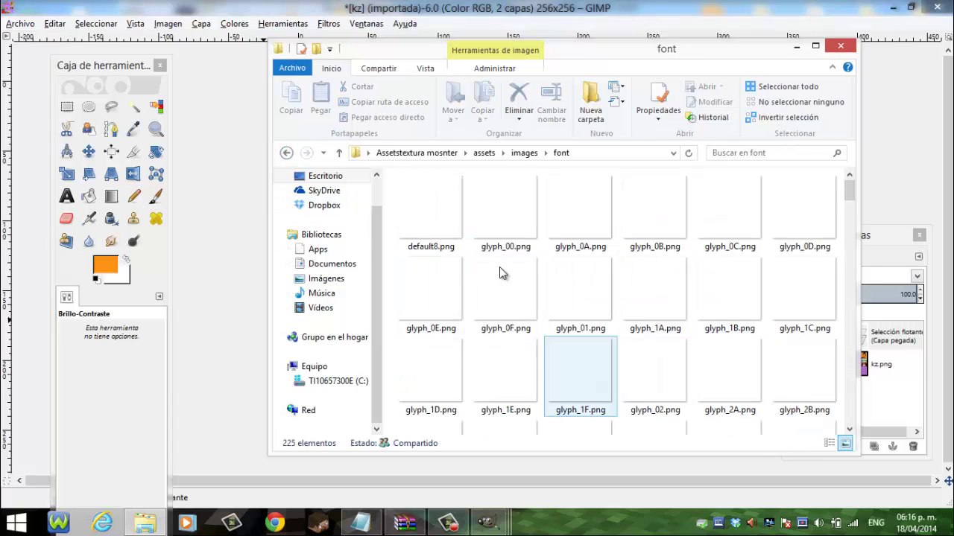
pyautogui.click(286, 153)
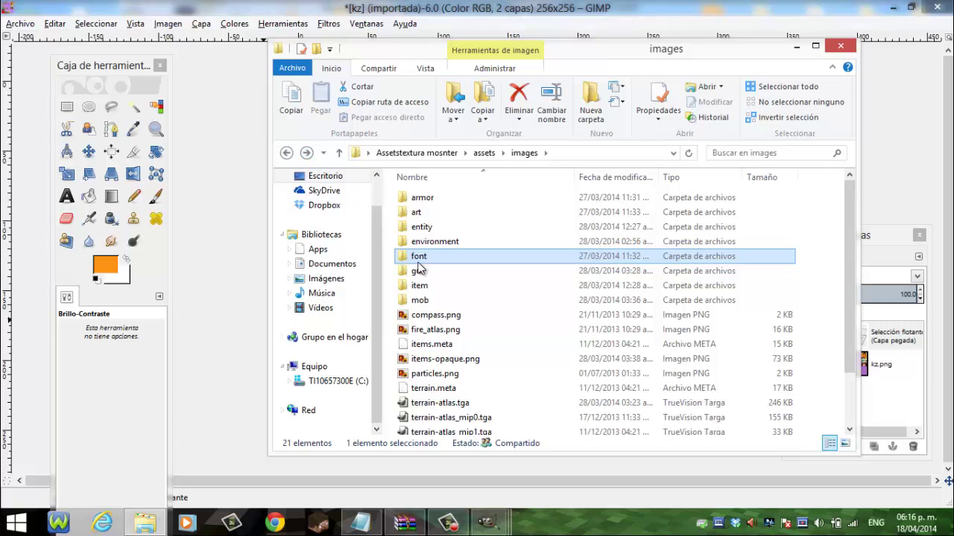
pyautogui.click(419, 269)
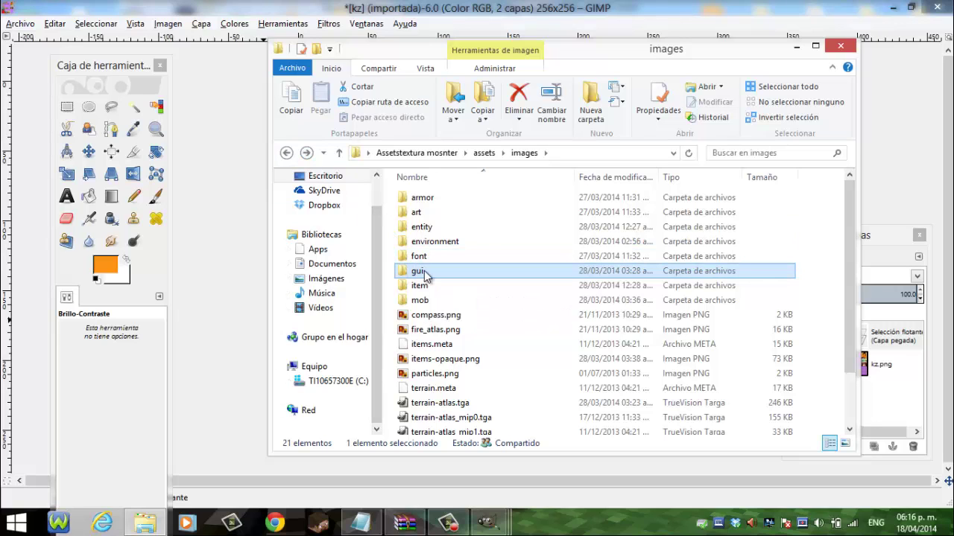
pyautogui.doubleClick(426, 276)
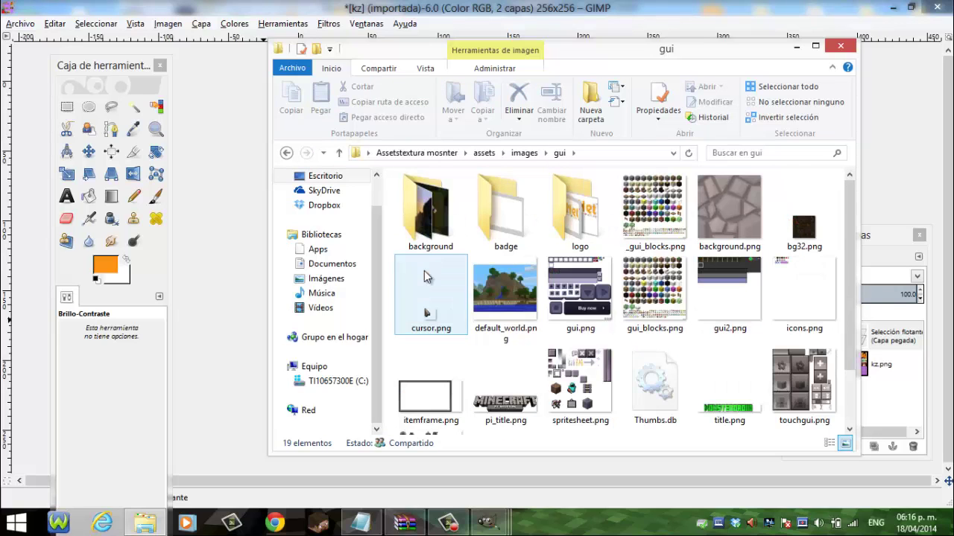
pyautogui.doubleClick(434, 233)
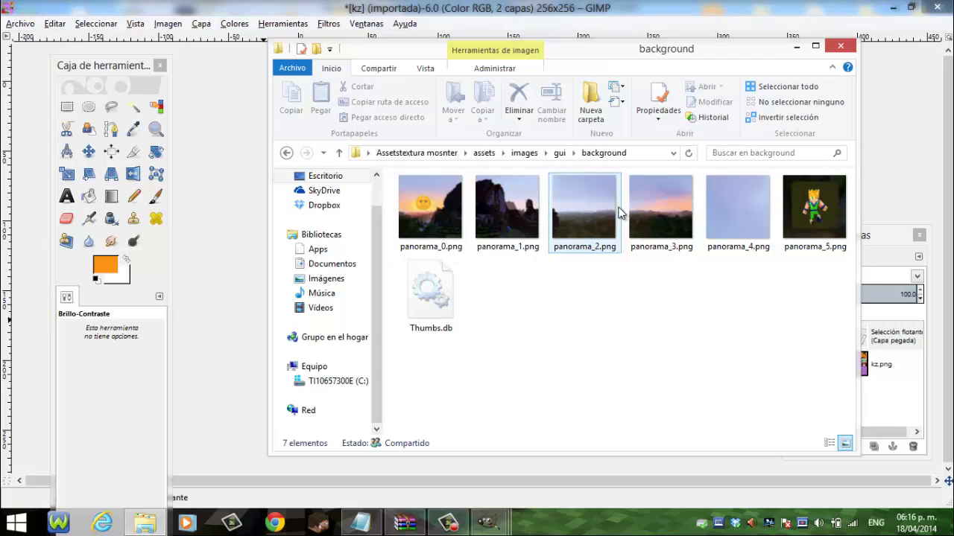
# - Select the panorama thumbnails, from panorama_2.png through panorama_5.png
pyautogui.click(454, 251)
pyautogui.click(511, 231)
pyautogui.click(607, 235)
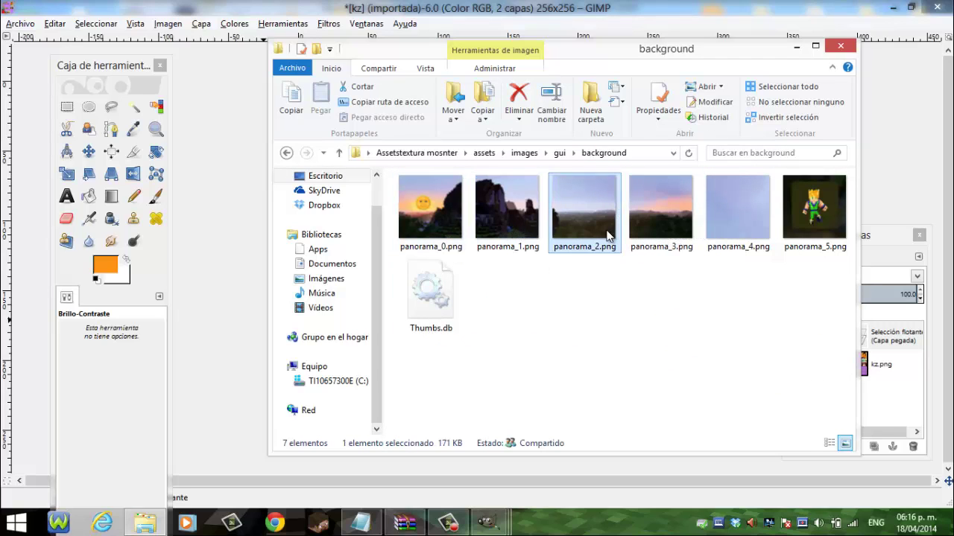
pyautogui.click(666, 234)
pyautogui.click(793, 231)
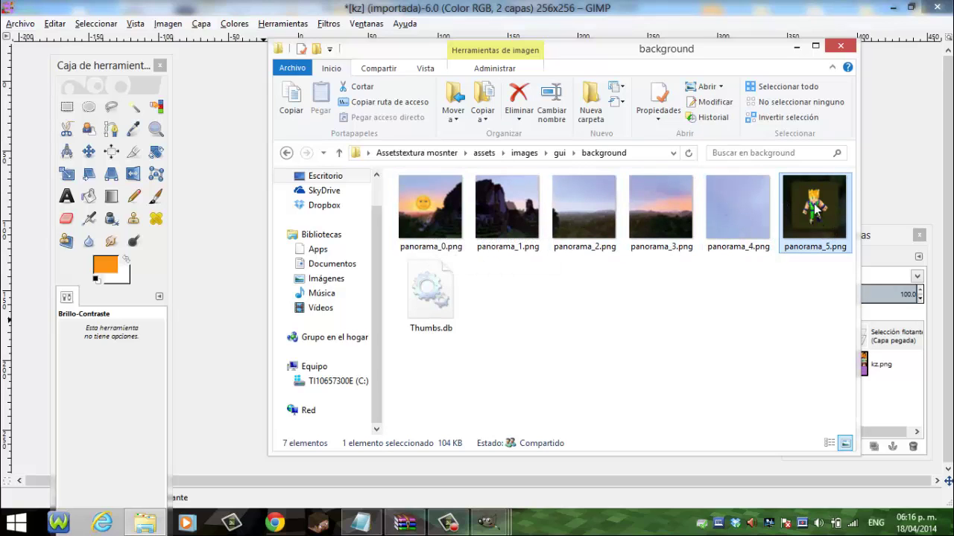
pyautogui.doubleClick(804, 215)
pyautogui.scroll(2, 124, 260)
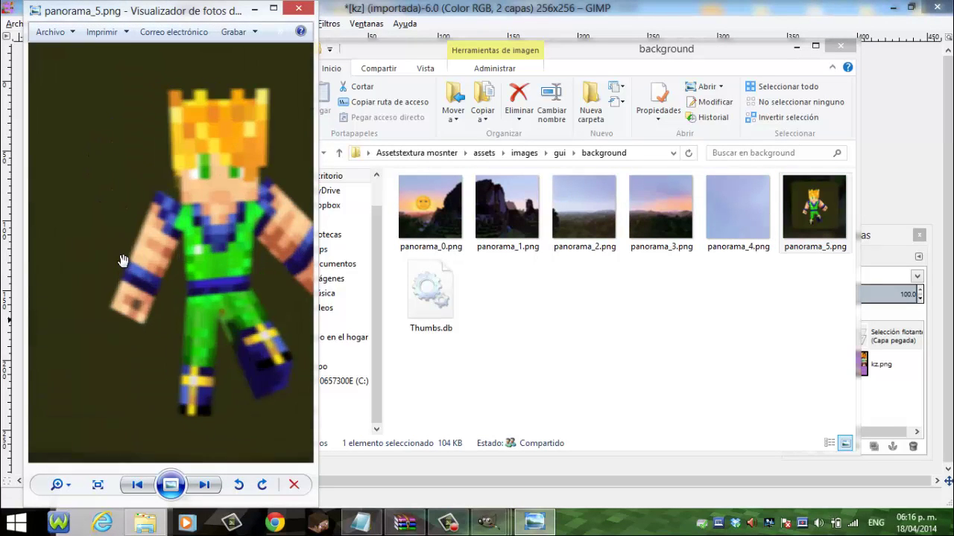
pyautogui.scroll(-1, 211, 190)
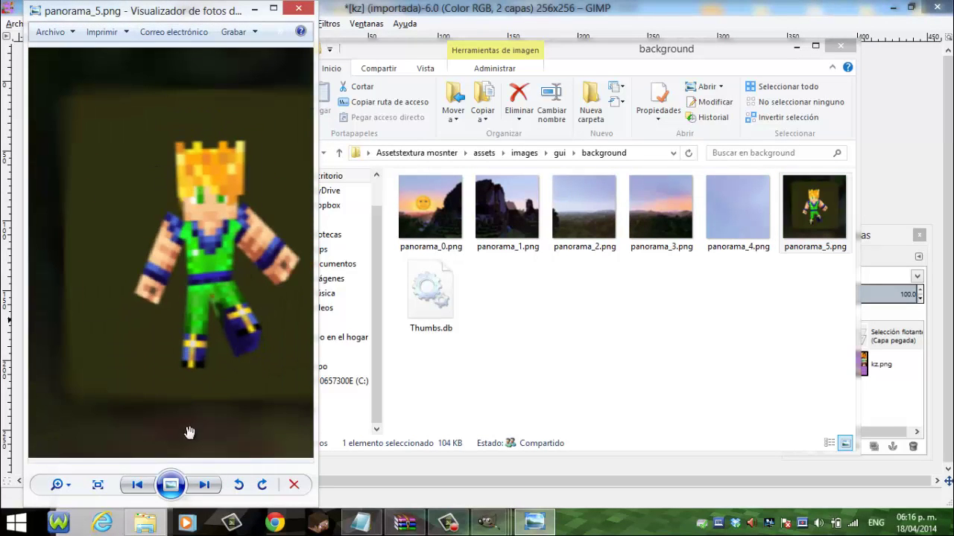
pyautogui.scroll(1, 180, 354)
pyautogui.scroll(1, 257, 220)
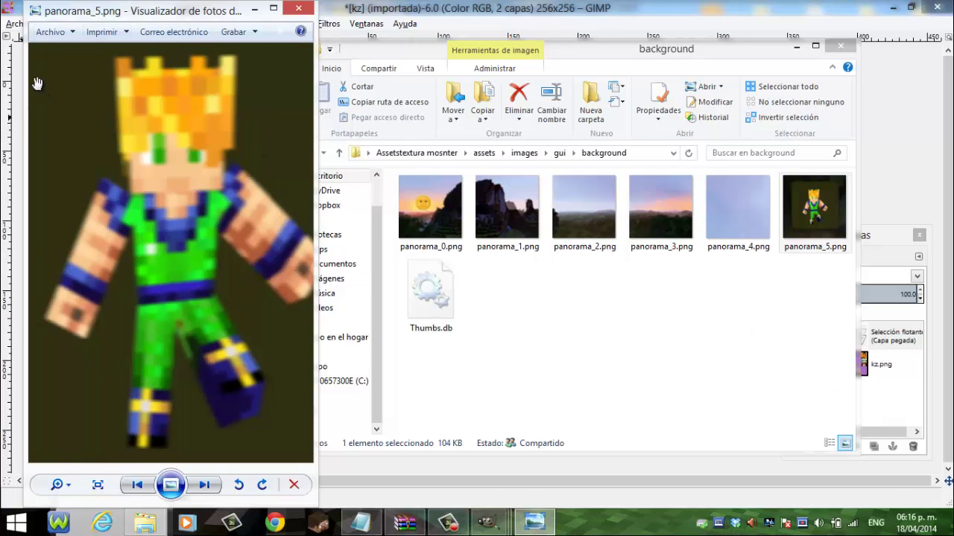
pyautogui.scroll(-1, 175, 190)
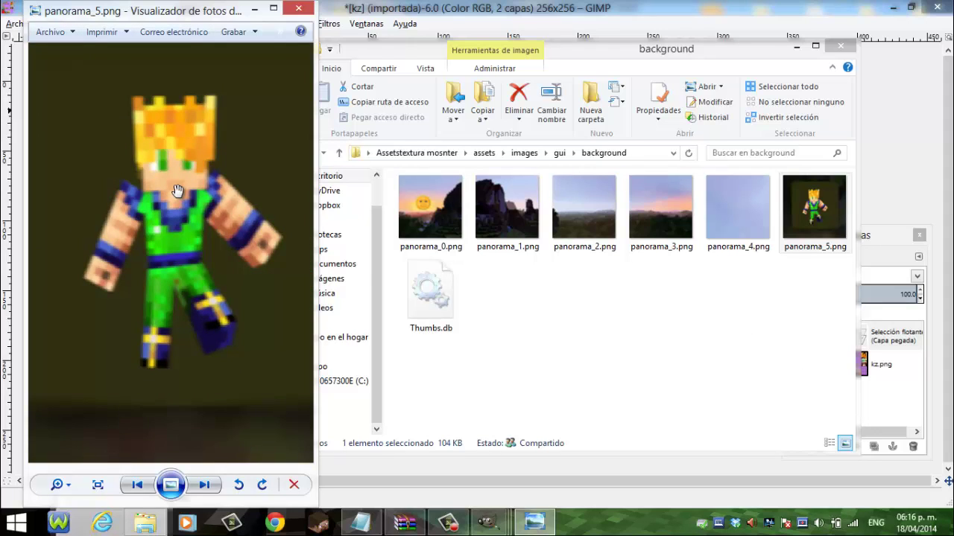
pyautogui.scroll(-1, 177, 190)
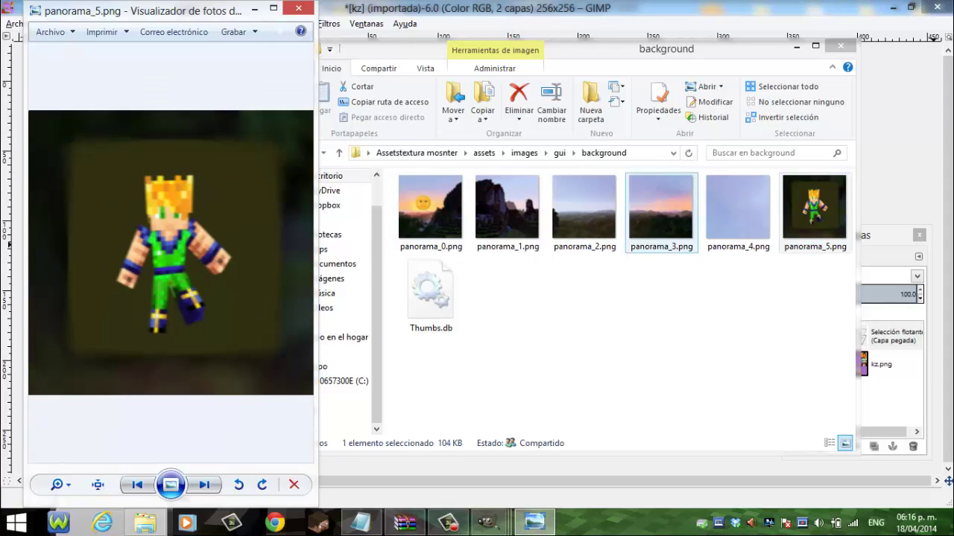
pyautogui.scroll(2, 189, 274)
pyautogui.scroll(-1, 189, 274)
pyautogui.scroll(-1, 223, 277)
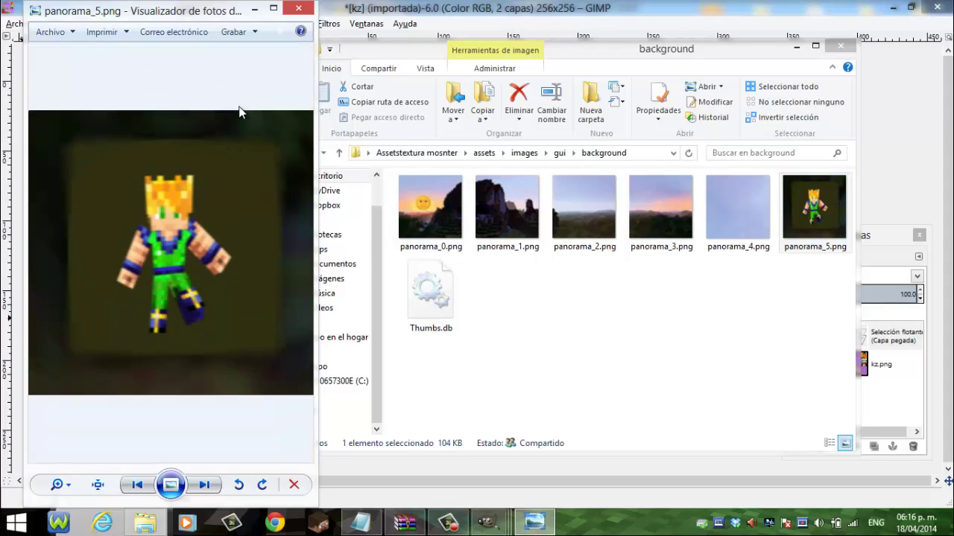
pyautogui.click(298, 8)
pyautogui.doubleClick(424, 246)
pyautogui.scroll(1, 250, 241)
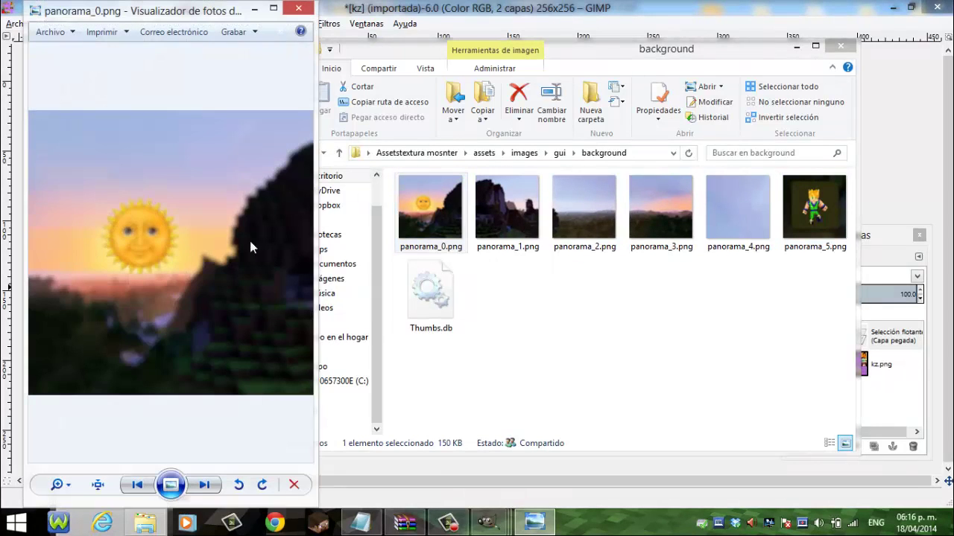
pyautogui.scroll(1, 141, 249)
pyautogui.scroll(1, 141, 248)
pyautogui.scroll(-1, 141, 248)
pyautogui.scroll(-1, 140, 244)
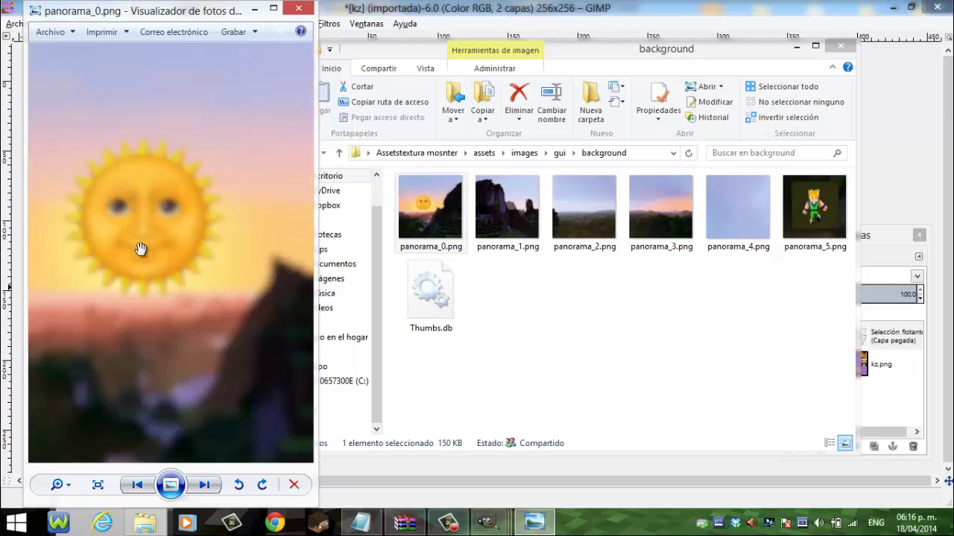
pyautogui.scroll(-1, 142, 238)
pyautogui.doubleClick(497, 225)
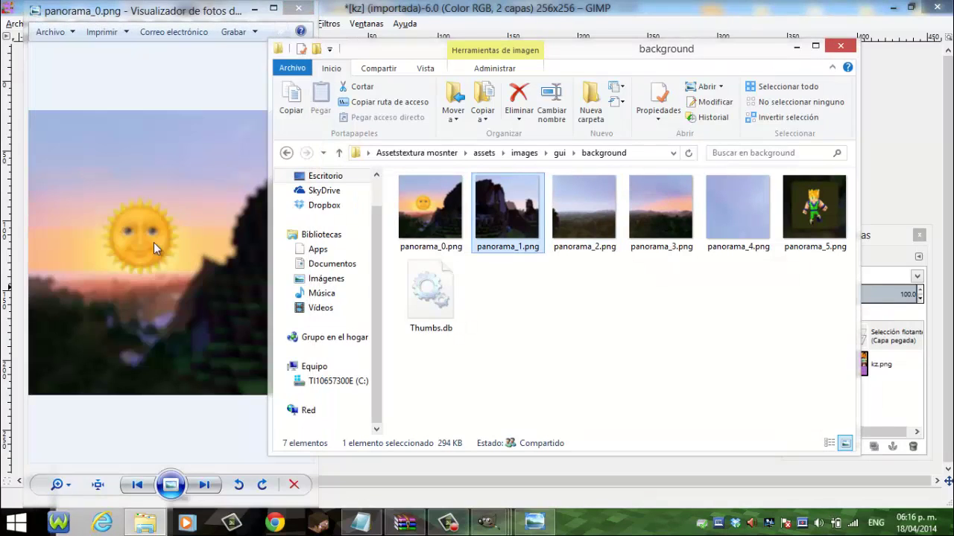
pyautogui.click(147, 227)
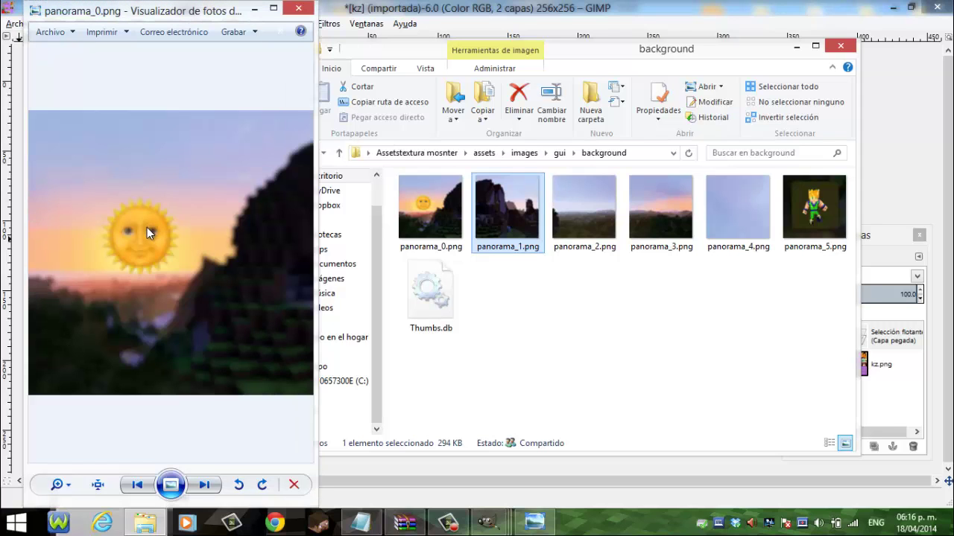
pyautogui.scroll(1, 147, 226)
pyautogui.scroll(1, 147, 227)
# - Close the preview, return to gui and view the 512×64 title.png logo in Photo Viewer
pyautogui.click(298, 8)
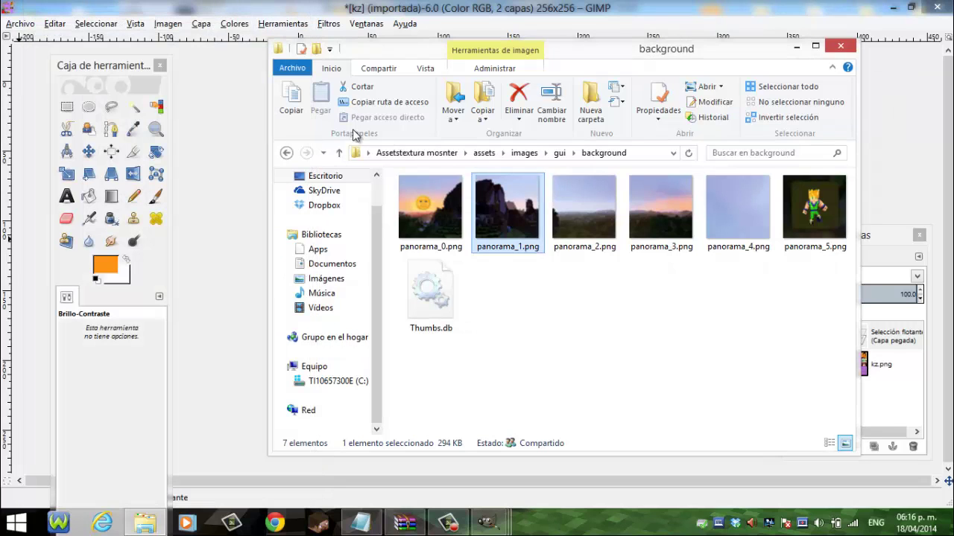
pyautogui.click(286, 154)
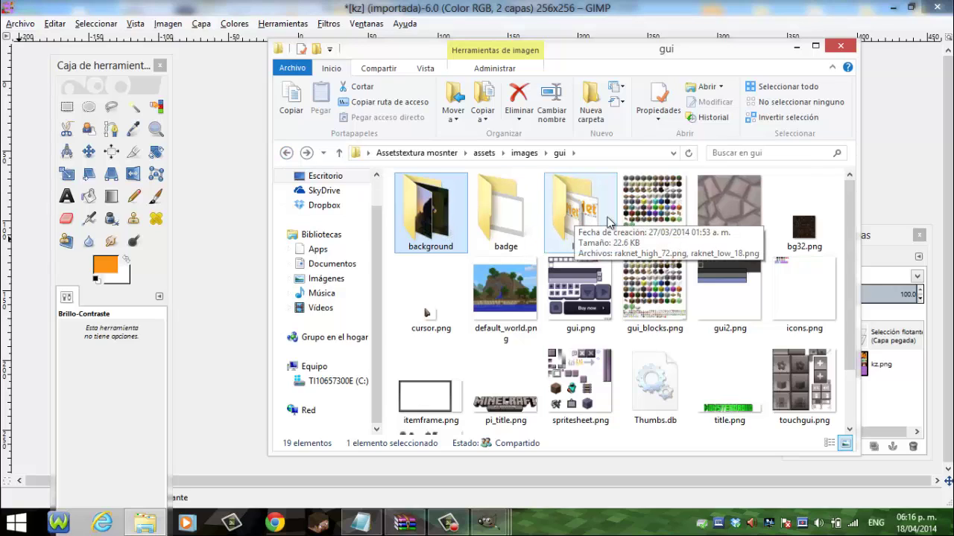
pyautogui.moveTo(728, 388)
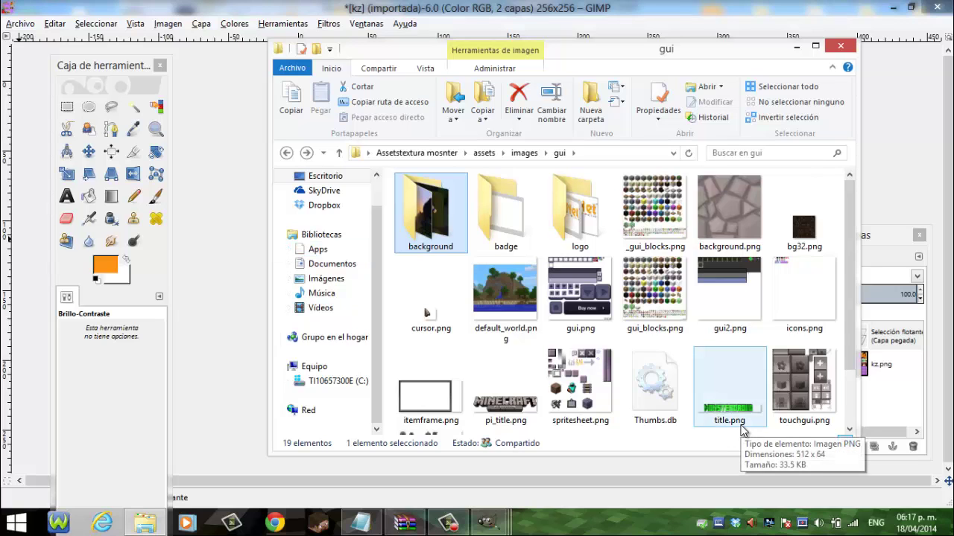
pyautogui.doubleClick(730, 414)
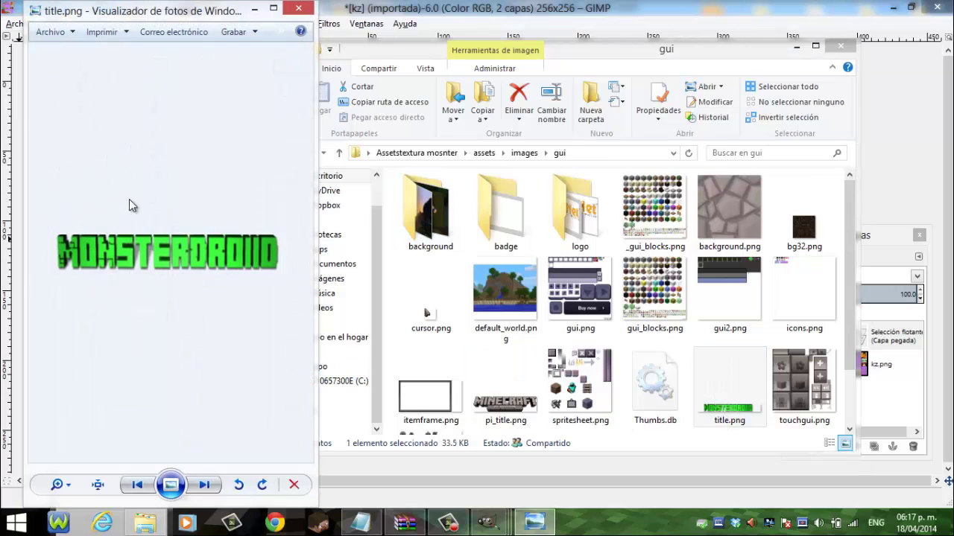
pyautogui.scroll(2, 177, 250)
pyautogui.scroll(-2, 178, 250)
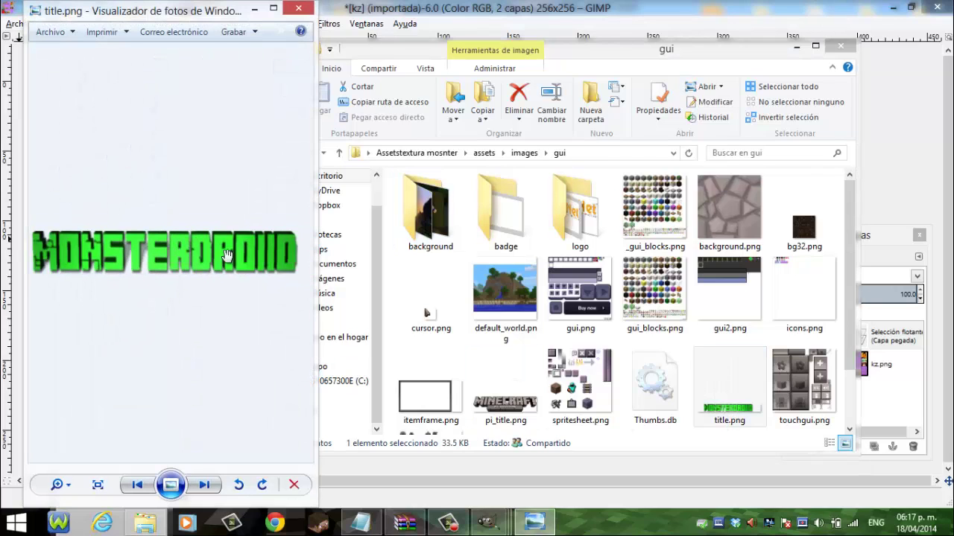
pyautogui.click(738, 422)
# - Open title.png in GIMP and maximize its 512×64 image window
pyautogui.rightClick(737, 422)
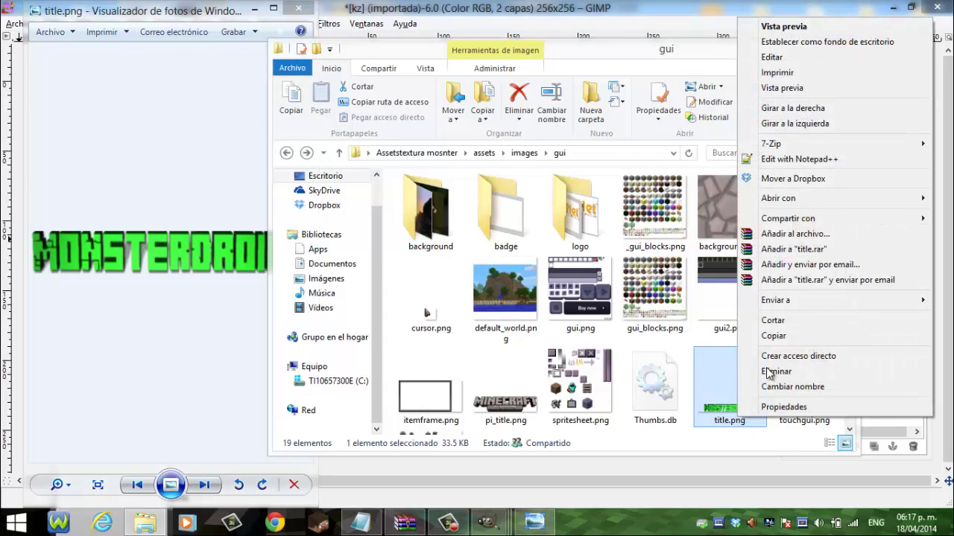
pyautogui.moveTo(802, 198)
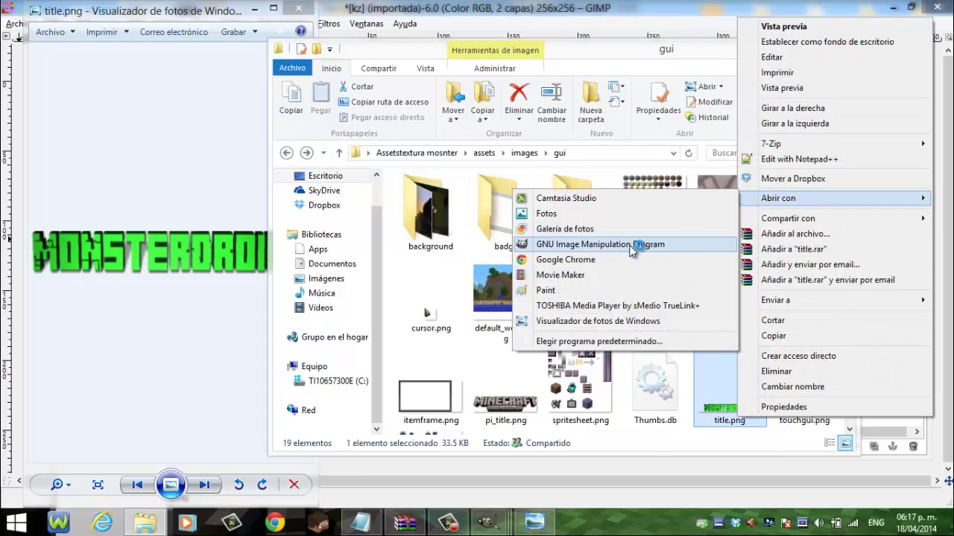
pyautogui.click(675, 251)
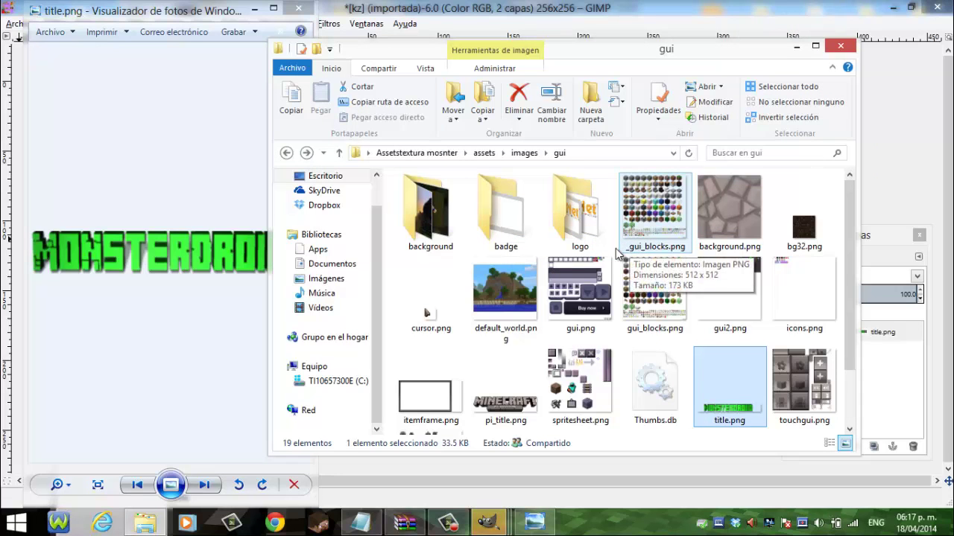
pyautogui.click(488, 521)
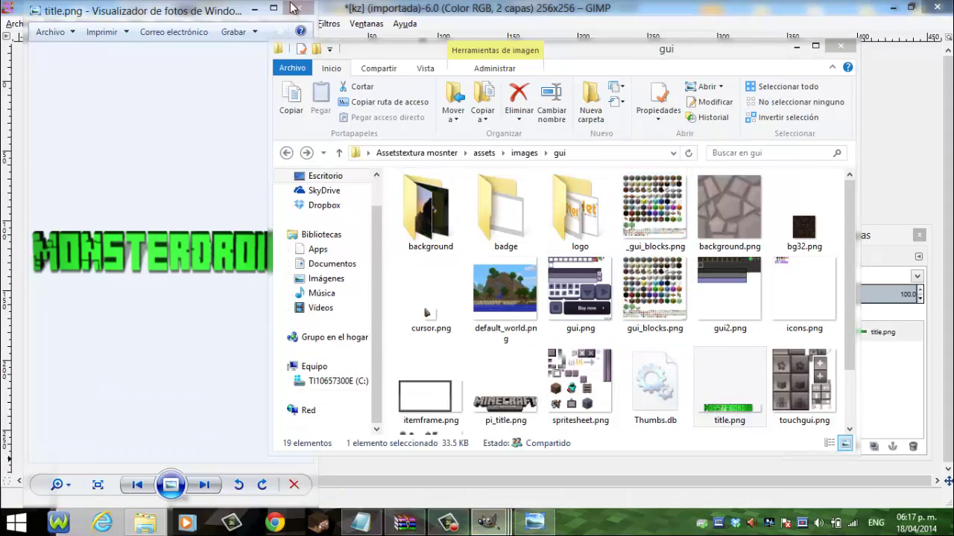
pyautogui.click(298, 8)
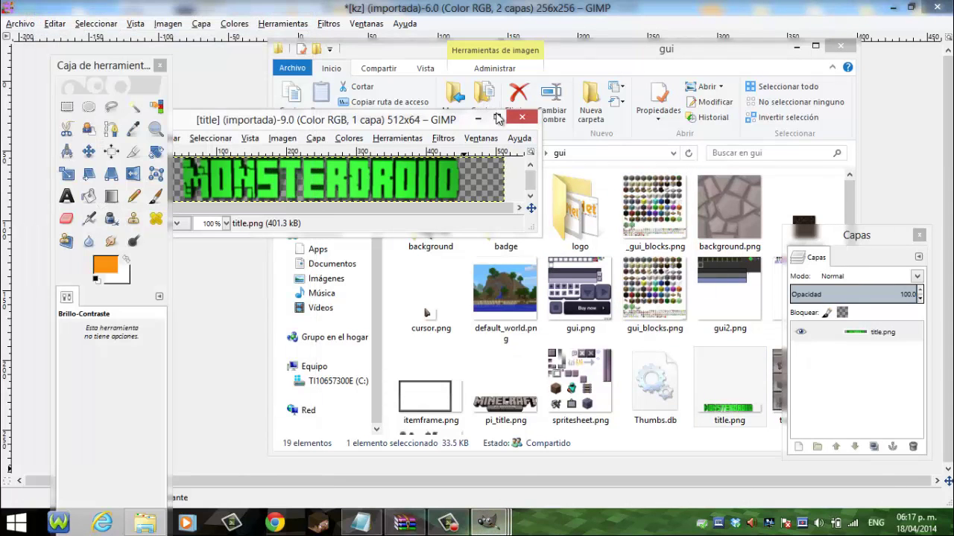
pyautogui.click(497, 118)
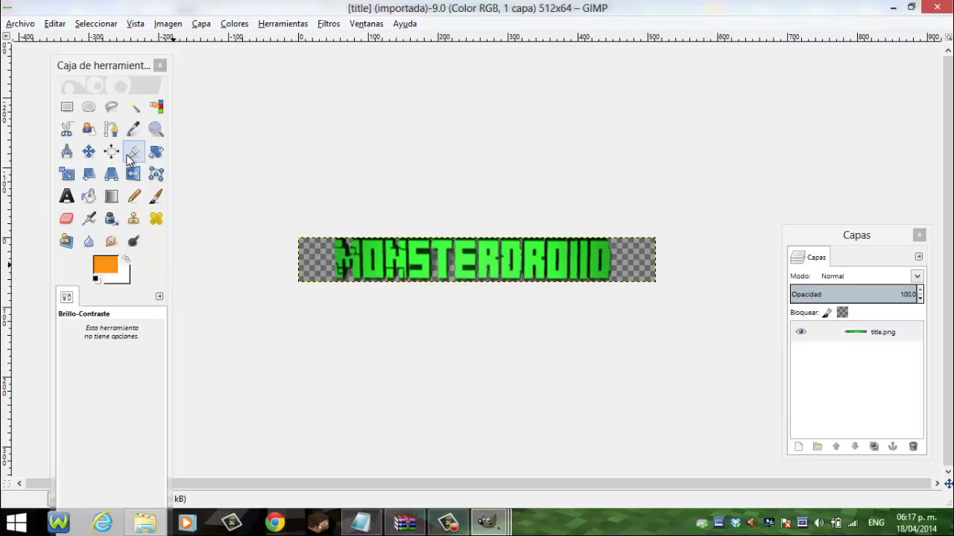
# - Erase the MONSTERDROIID lettering with a size-75 eraser, leaving the layer transparent
pyautogui.click(66, 218)
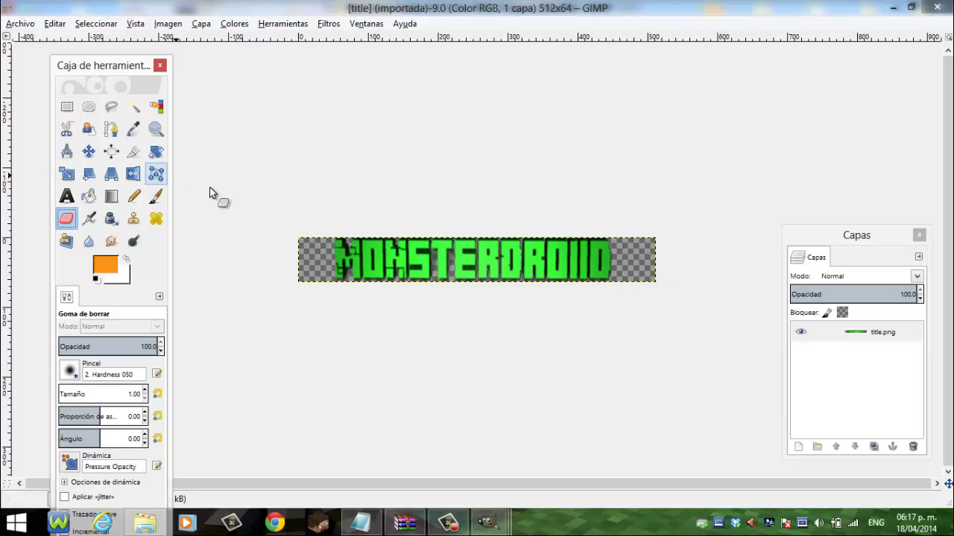
pyautogui.click(615, 258)
pyautogui.click(607, 259)
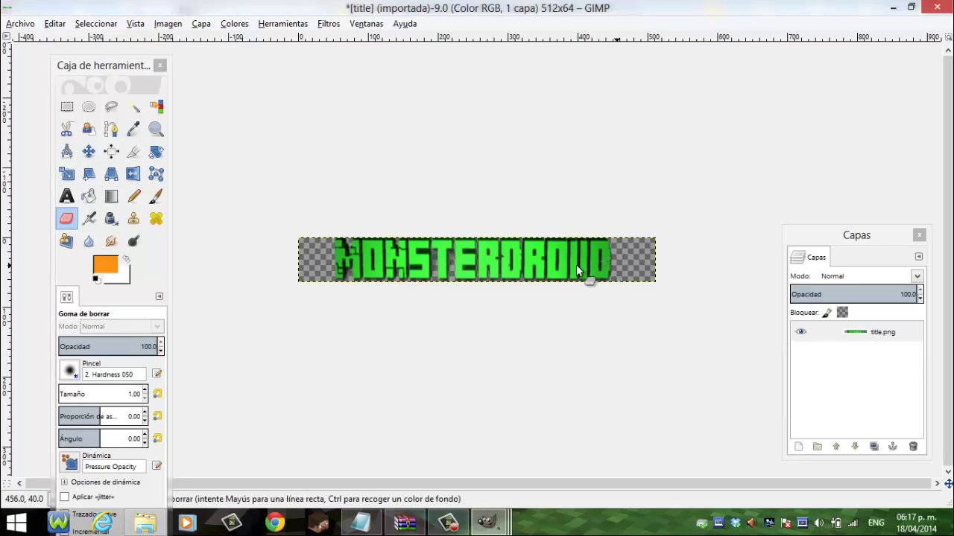
pyautogui.click(145, 392)
pyautogui.click(145, 391)
pyautogui.click(146, 391)
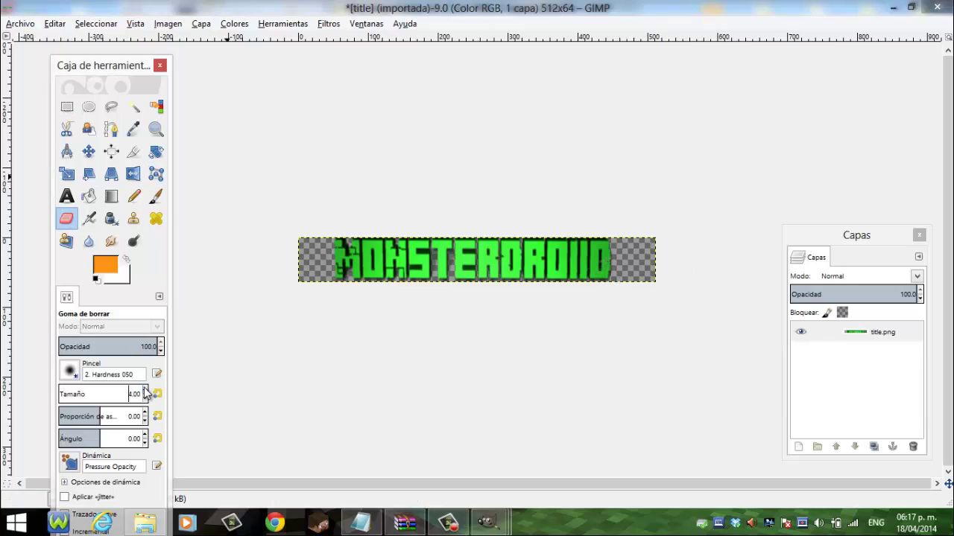
pyautogui.click(145, 394)
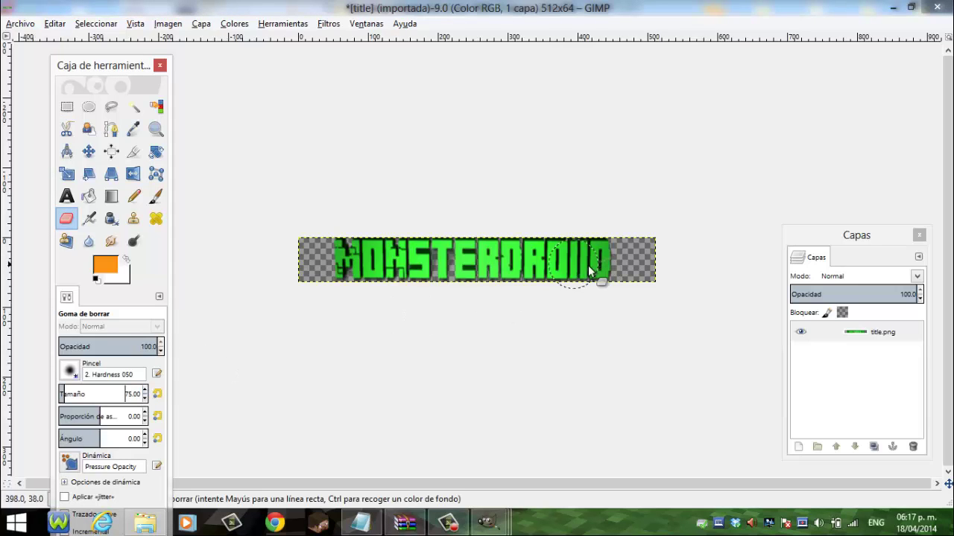
pyautogui.moveTo(588, 265)
pyautogui.mouseDown()
pyautogui.moveTo(268, 245)
pyautogui.moveTo(647, 268)
pyautogui.moveTo(574, 253)
pyautogui.moveTo(325, 295)
pyautogui.moveTo(485, 272)
pyautogui.mouseUp()
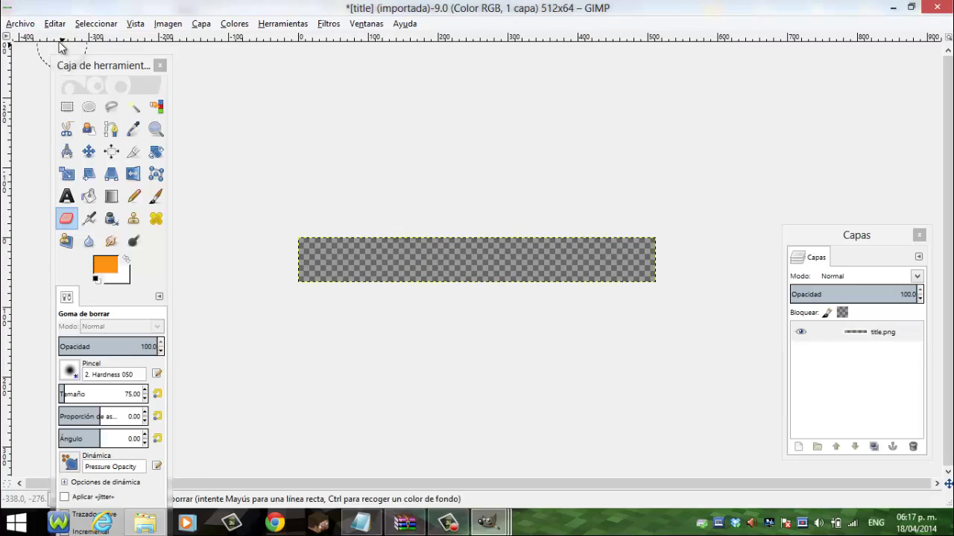
# - Add 'monstercraft' text in Minecraft z2font and shrink it to size 40
pyautogui.click(67, 196)
pyautogui.write('mi')
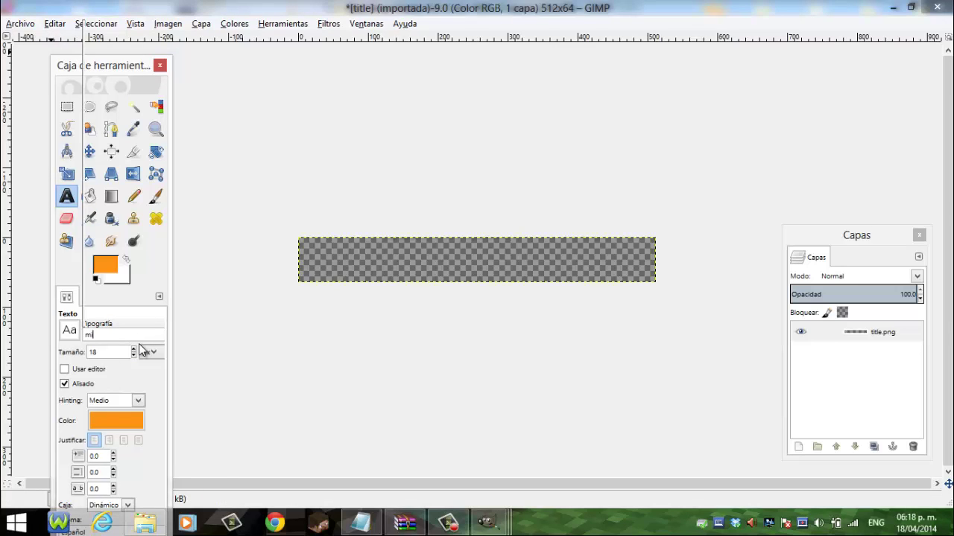
pyautogui.write('ne')
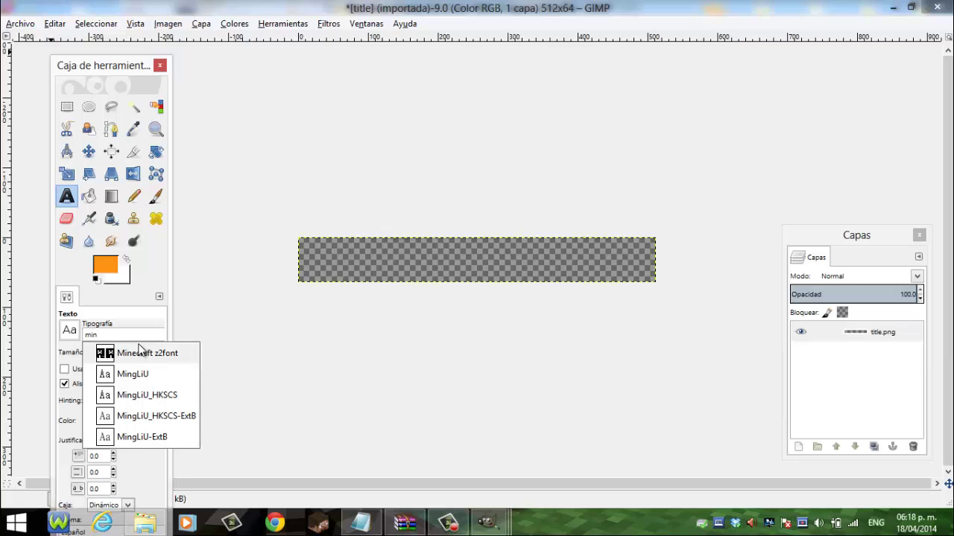
pyautogui.click(141, 355)
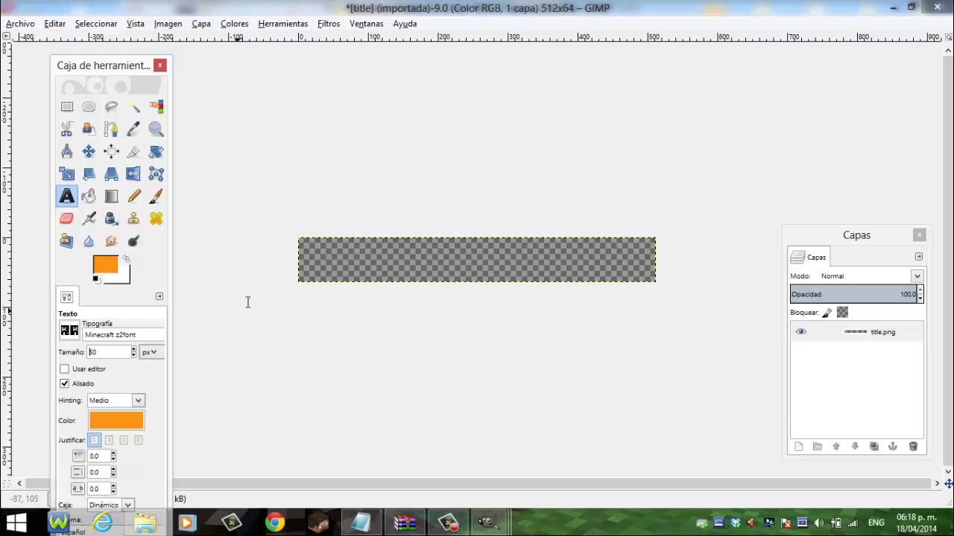
pyautogui.click(322, 264)
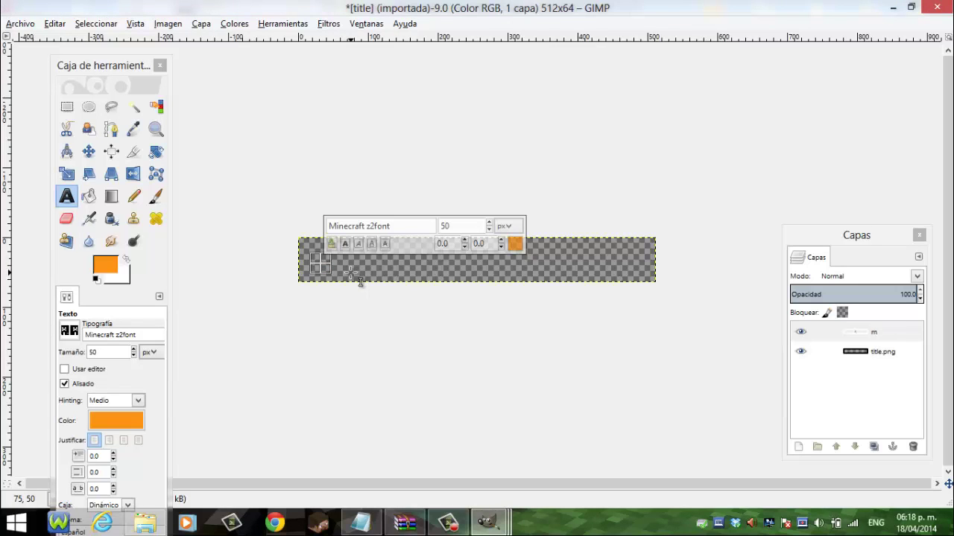
pyautogui.write('monstercraft')
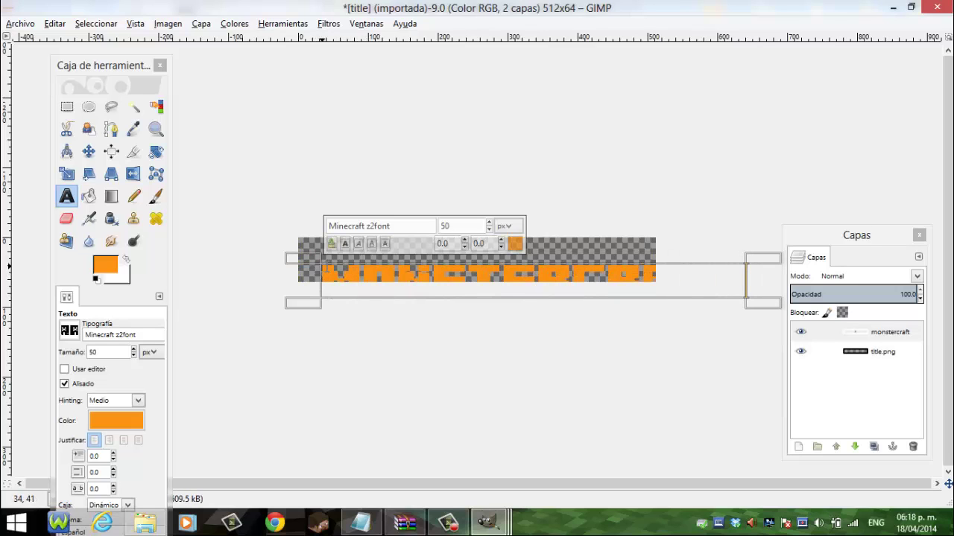
pyautogui.moveTo(322, 272); pyautogui.dragTo(745, 274)
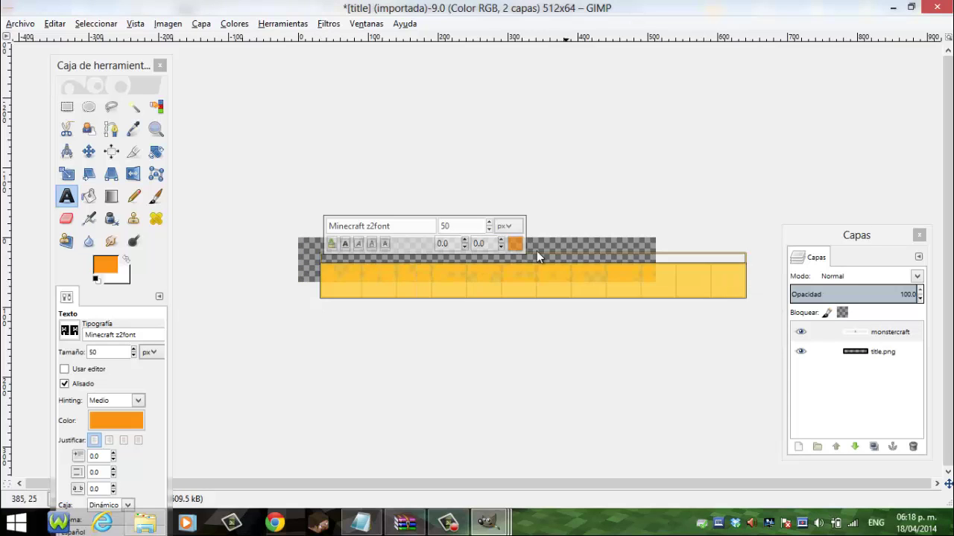
pyautogui.click(490, 229)
pyautogui.click(490, 230)
pyautogui.click(490, 230)
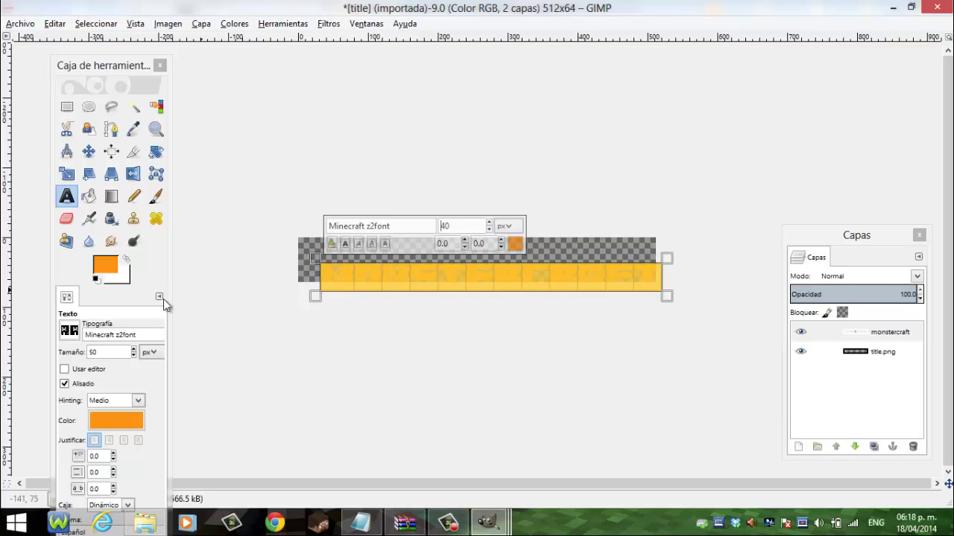
# - Set the foreground colour to green 15fc1a and reposition the MONSTERCRAFT text layer
pyautogui.click(105, 264)
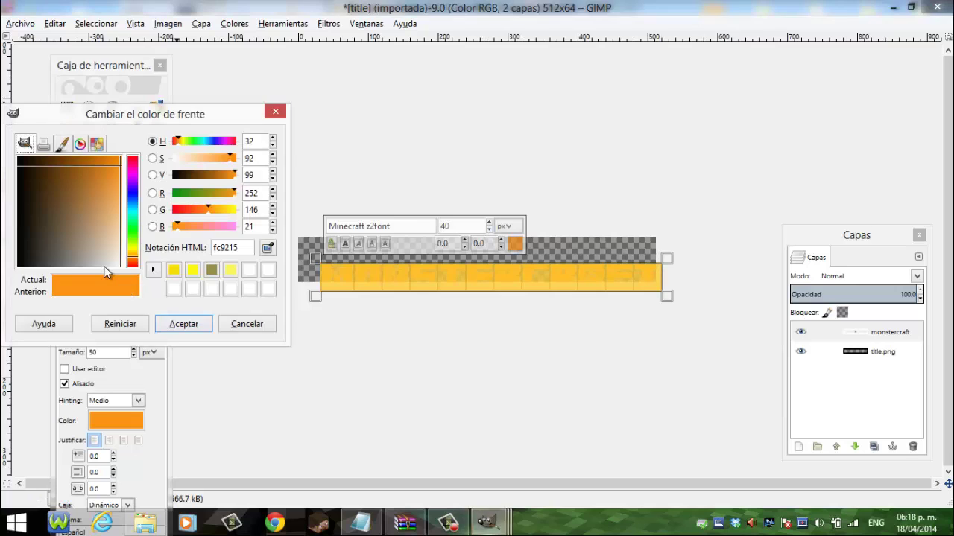
pyautogui.click(127, 255)
pyautogui.click(186, 323)
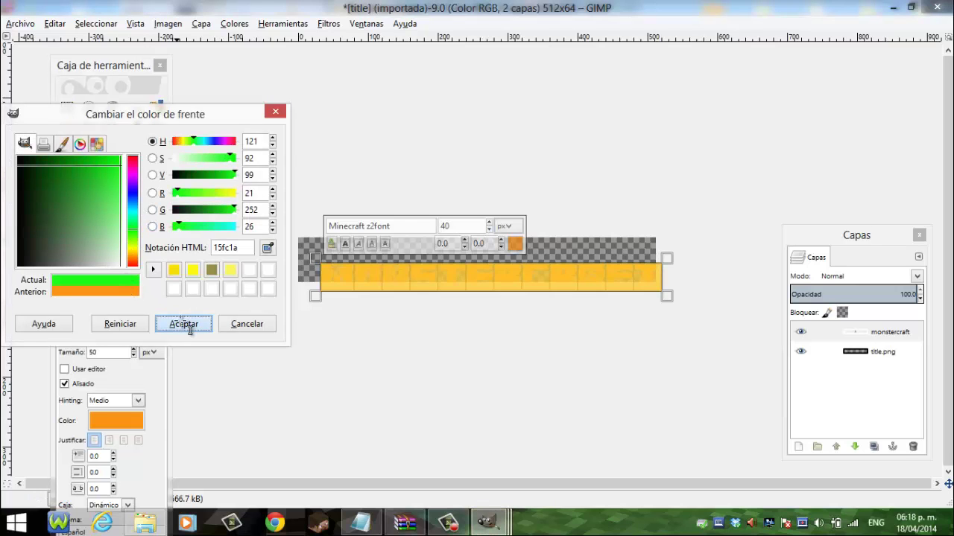
pyautogui.click(89, 152)
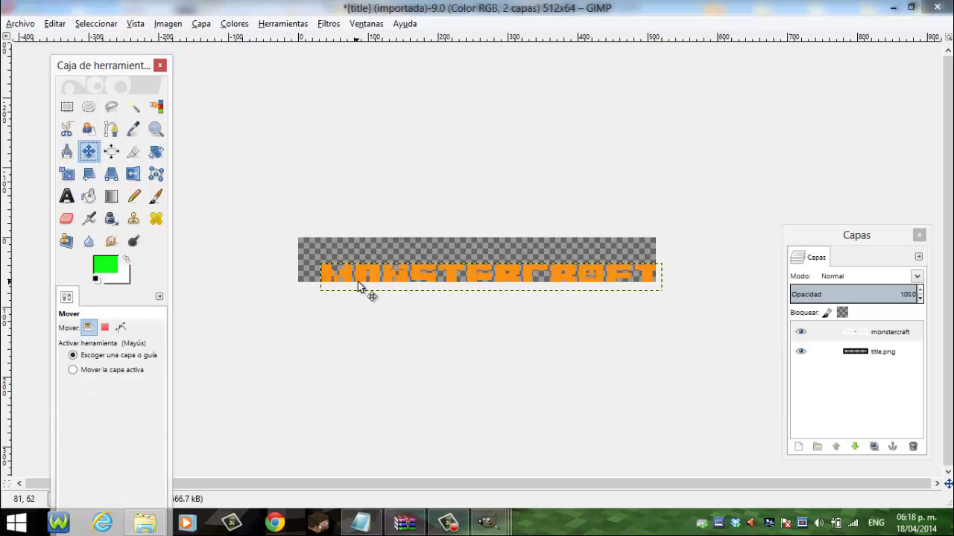
pyautogui.moveTo(353, 277); pyautogui.dragTo(338, 258)
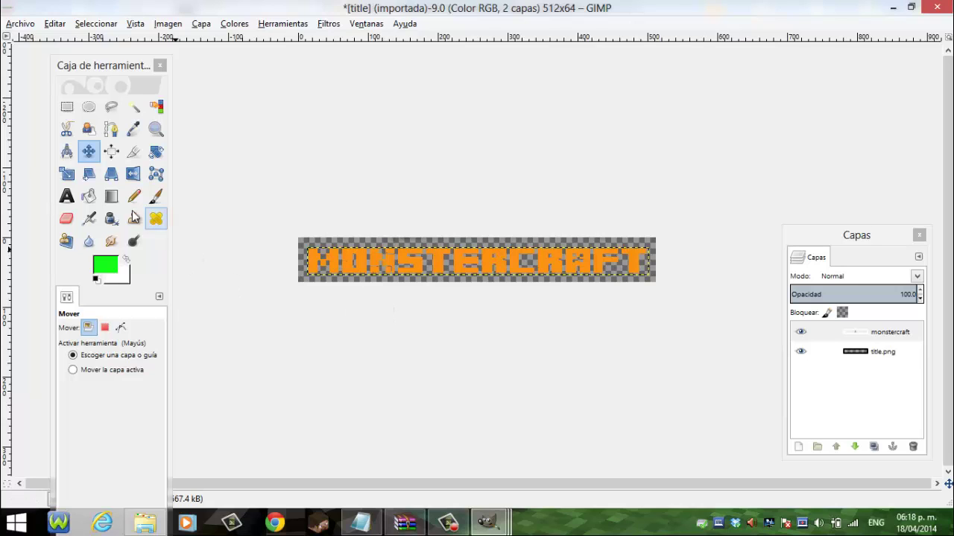
pyautogui.click(111, 196)
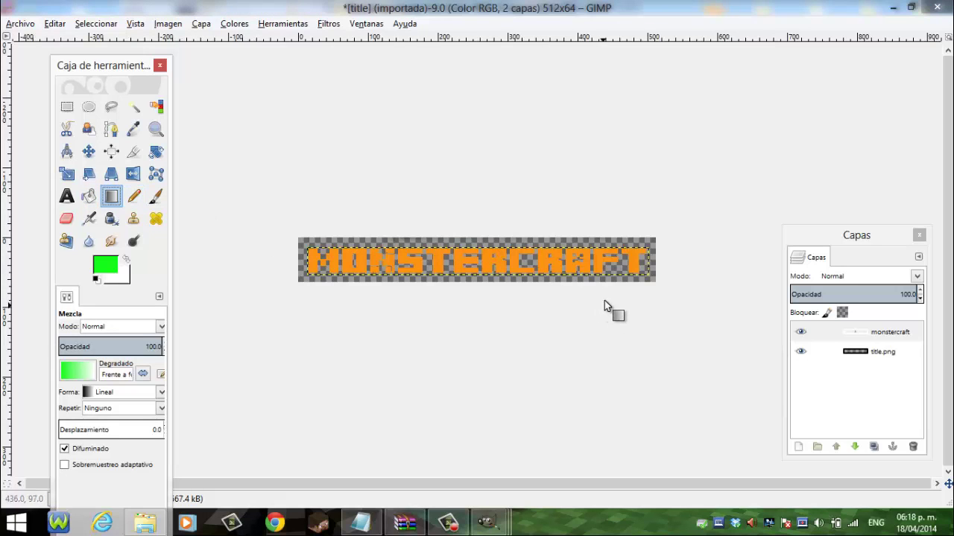
pyautogui.rightClick(608, 256)
pyautogui.click(846, 335)
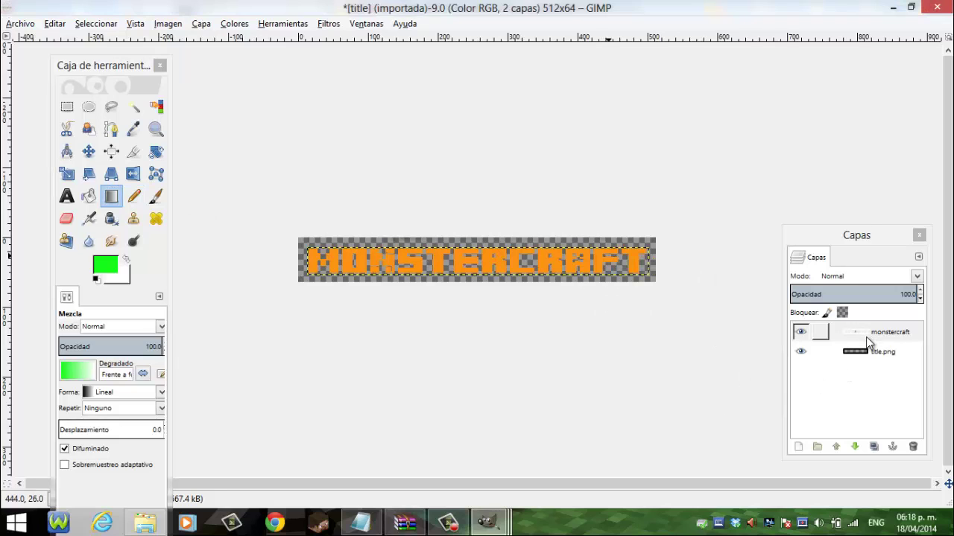
# - Select the letter shapes with Alpha to Selection and try several green gradient fills
pyautogui.rightClick(872, 340)
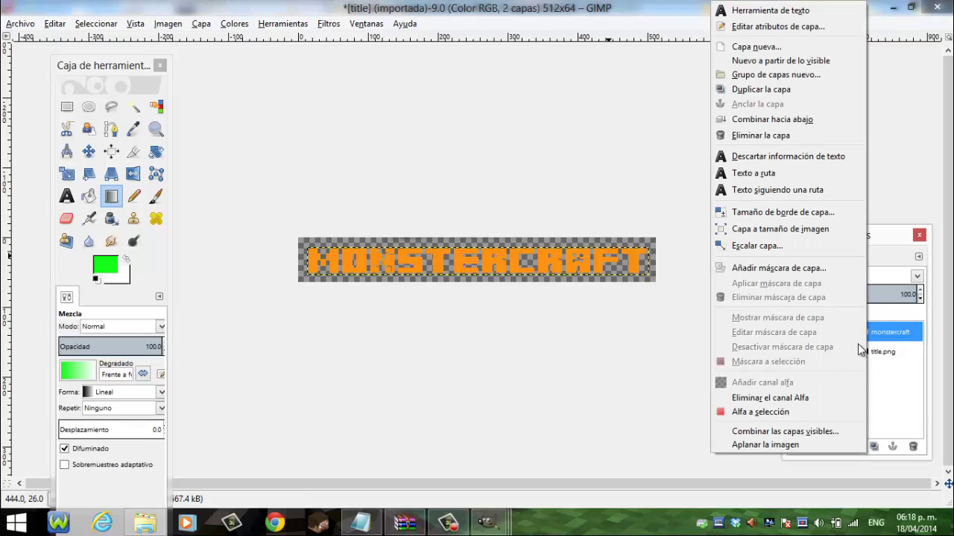
pyautogui.click(757, 414)
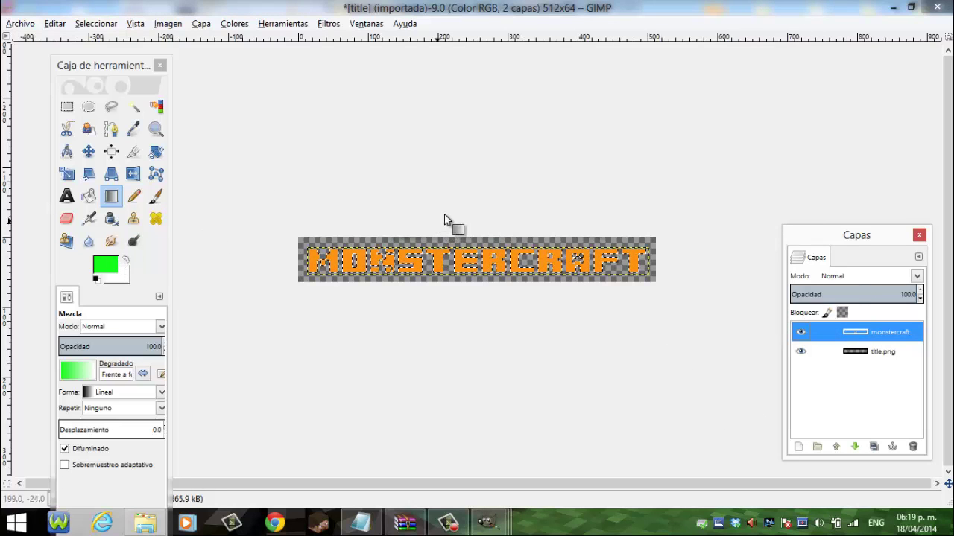
pyautogui.moveTo(464, 240); pyautogui.dragTo(473, 267)
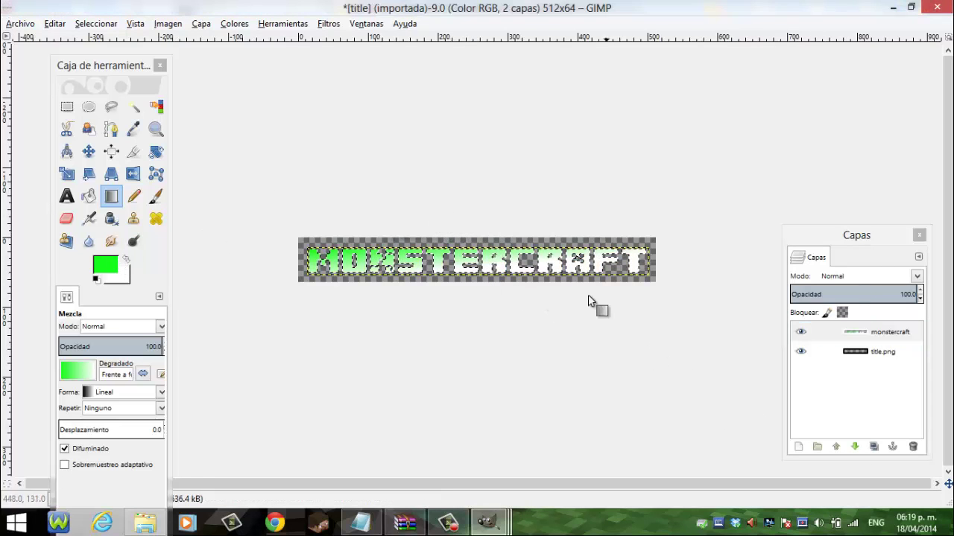
pyautogui.moveTo(464, 231); pyautogui.dragTo(464, 290)
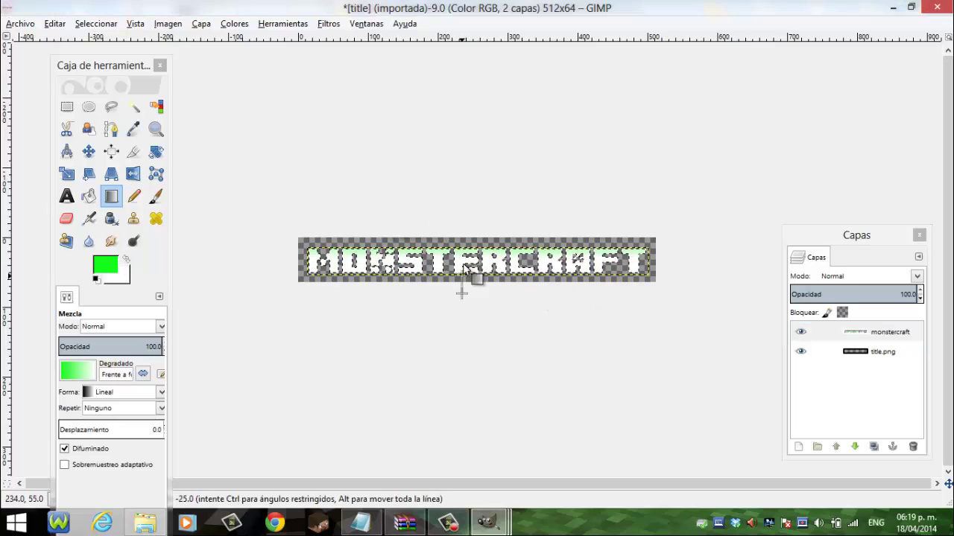
pyautogui.moveTo(464, 237)
pyautogui.mouseDown()
pyautogui.moveTo(464, 254)
pyautogui.moveTo(472, 234)
pyautogui.moveTo(496, 269)
pyautogui.mouseUp()
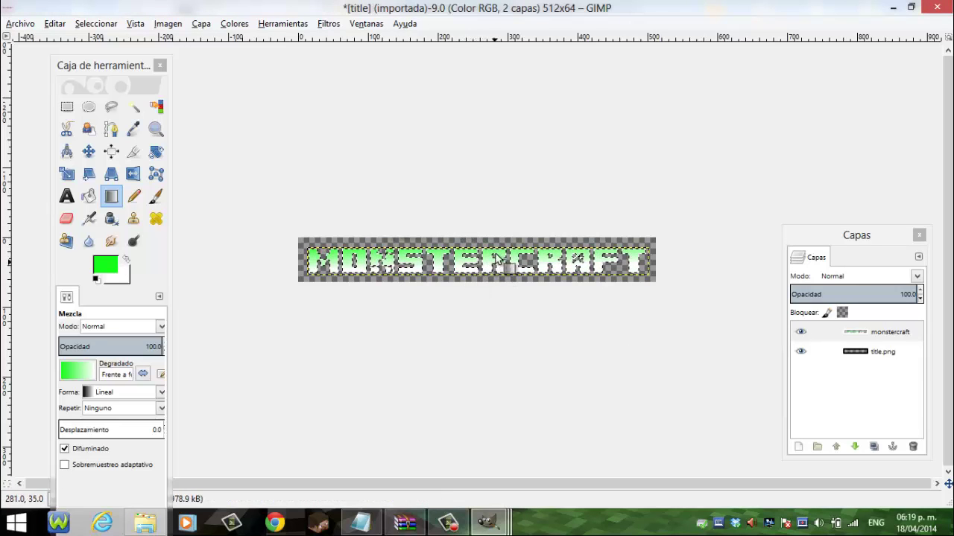
pyautogui.moveTo(435, 253); pyautogui.dragTo(500, 262)
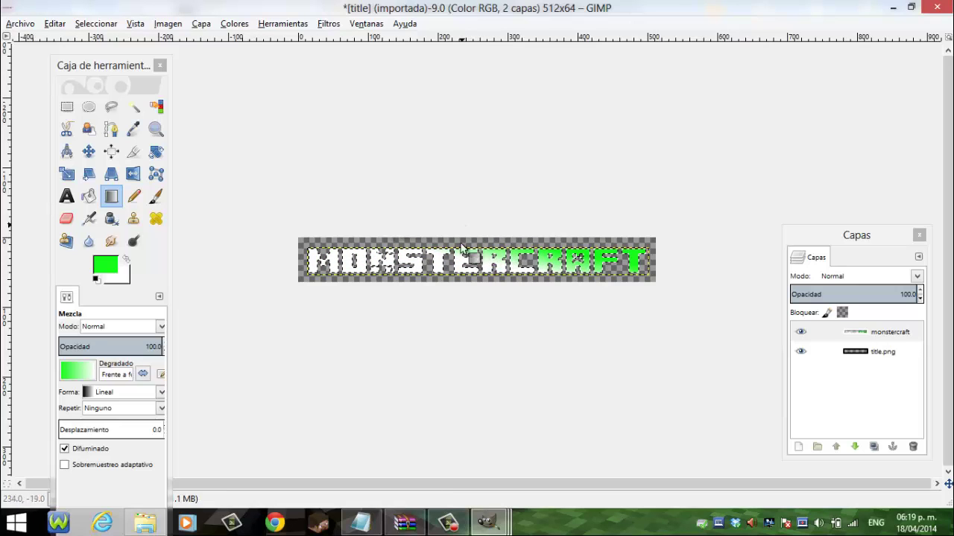
pyautogui.moveTo(460, 225); pyautogui.dragTo(469, 287)
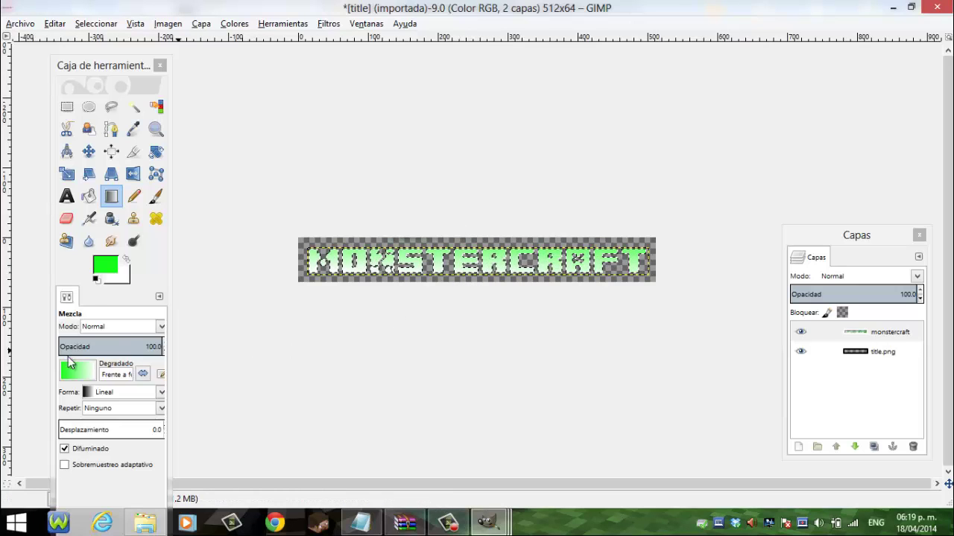
# - Fill the letters top to bottom with the FG to Transparent gradient
pyautogui.click(75, 369)
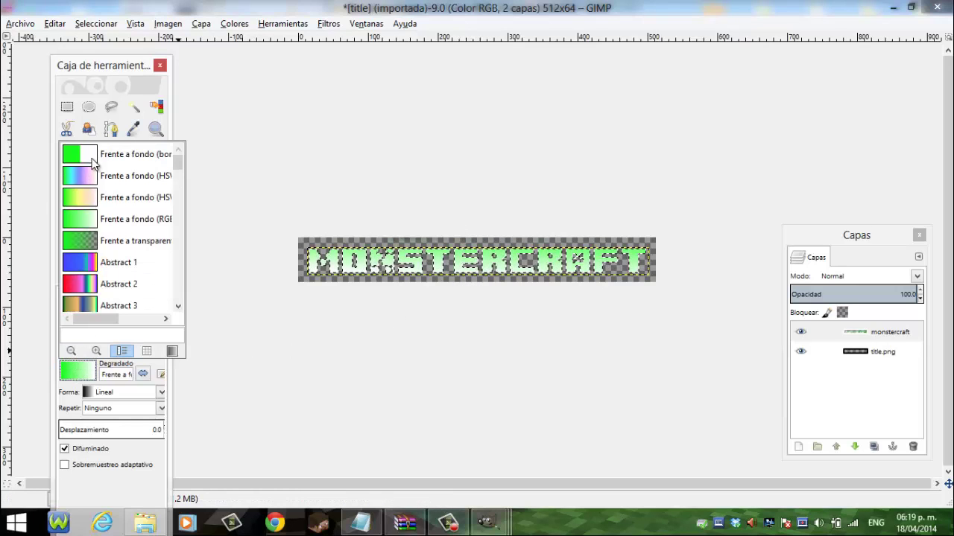
pyautogui.moveTo(179, 163)
pyautogui.mouseDown()
pyautogui.moveTo(175, 296)
pyautogui.moveTo(179, 161)
pyautogui.mouseUp()
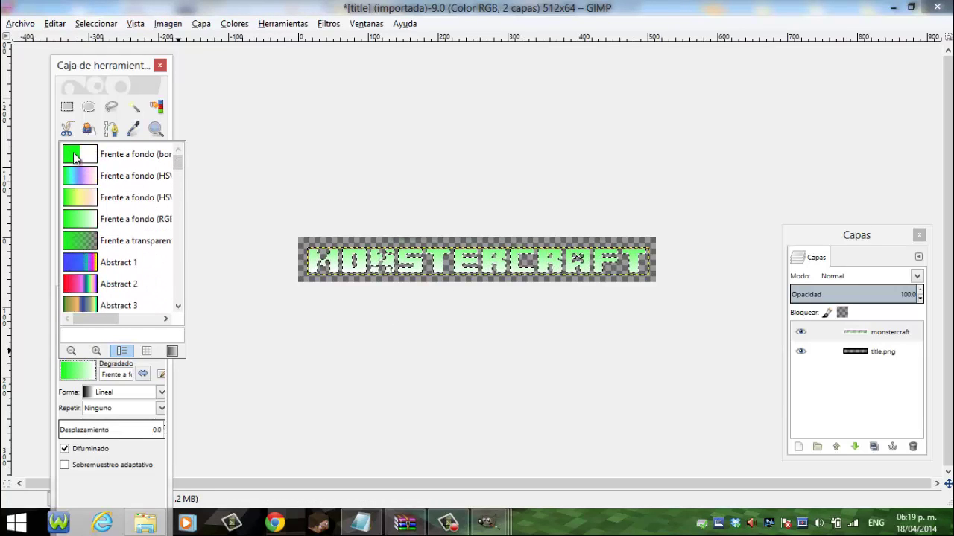
pyautogui.doubleClick(82, 242)
pyautogui.moveTo(453, 257); pyautogui.dragTo(458, 282)
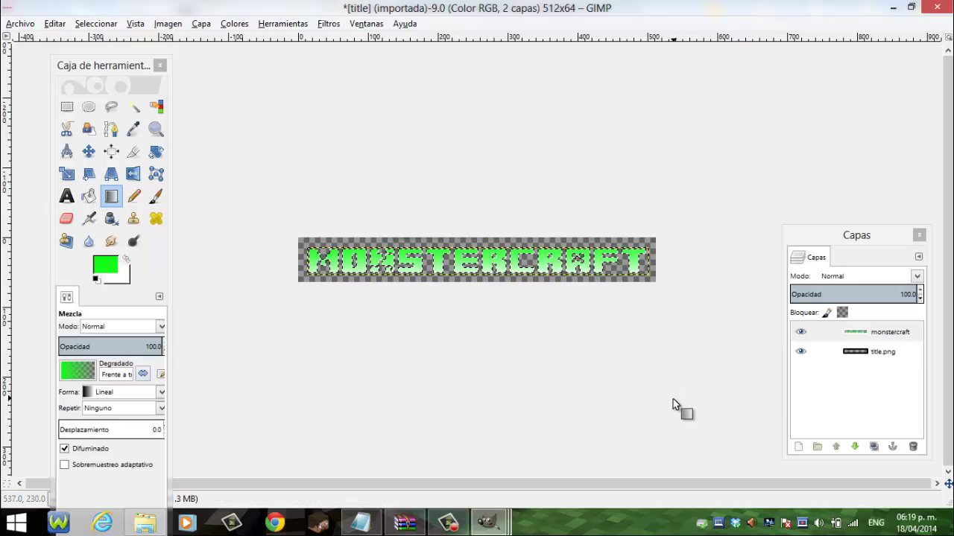
# - Set the background colour to blue 1d68f3
pyautogui.click(126, 280)
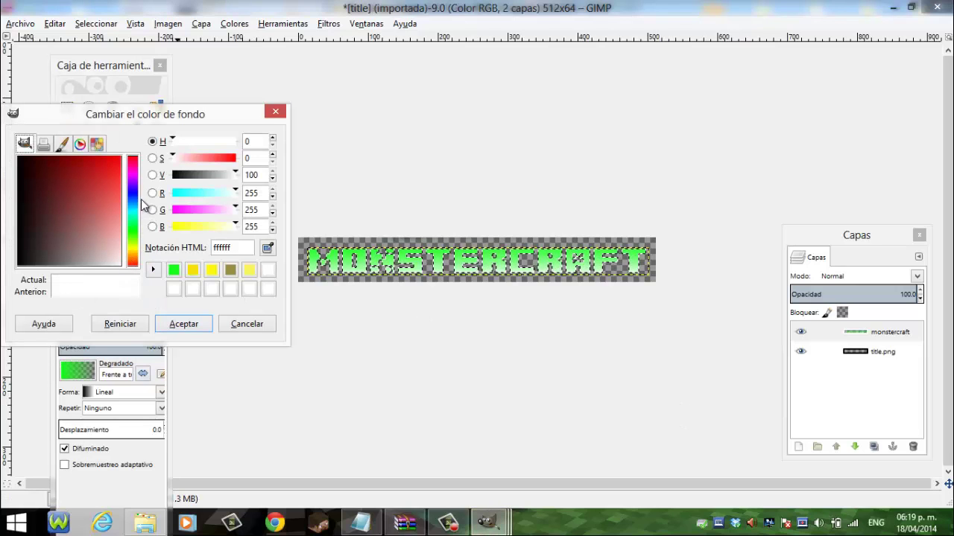
pyautogui.click(133, 200)
pyautogui.click(116, 160)
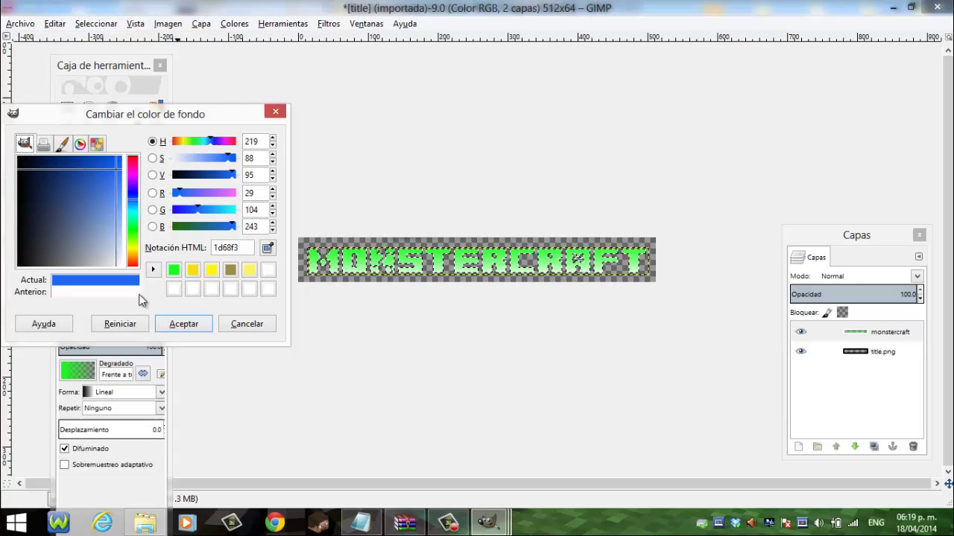
pyautogui.click(179, 325)
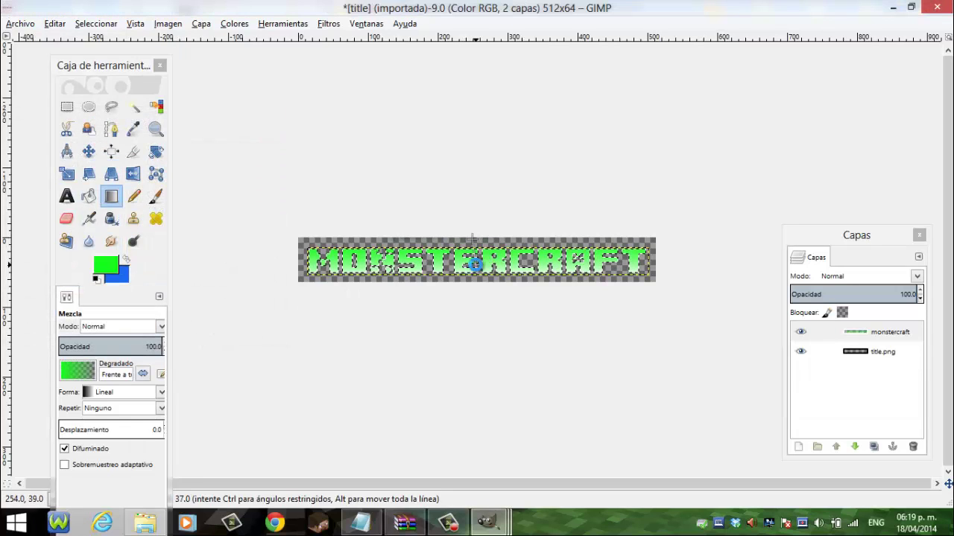
# - Redraw the green gradient over MONSTERCRAFT and redo the blend via Editar > Rehacer
pyautogui.moveTo(472, 243)
pyautogui.mouseDown()
pyautogui.moveTo(481, 277)
pyautogui.moveTo(480, 266)
pyautogui.mouseUp()
pyautogui.moveTo(477, 223); pyautogui.dragTo(468, 292)
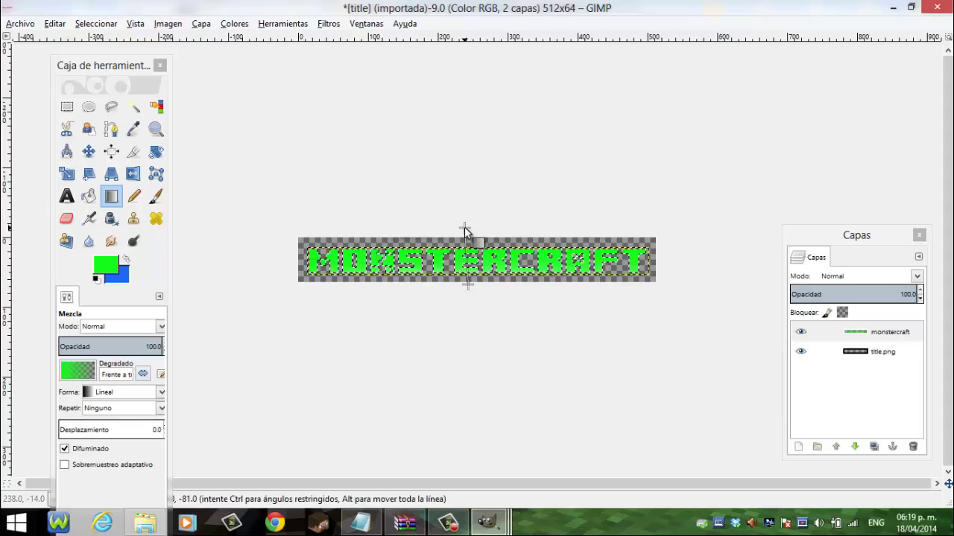
pyautogui.moveTo(462, 207); pyautogui.dragTo(465, 258)
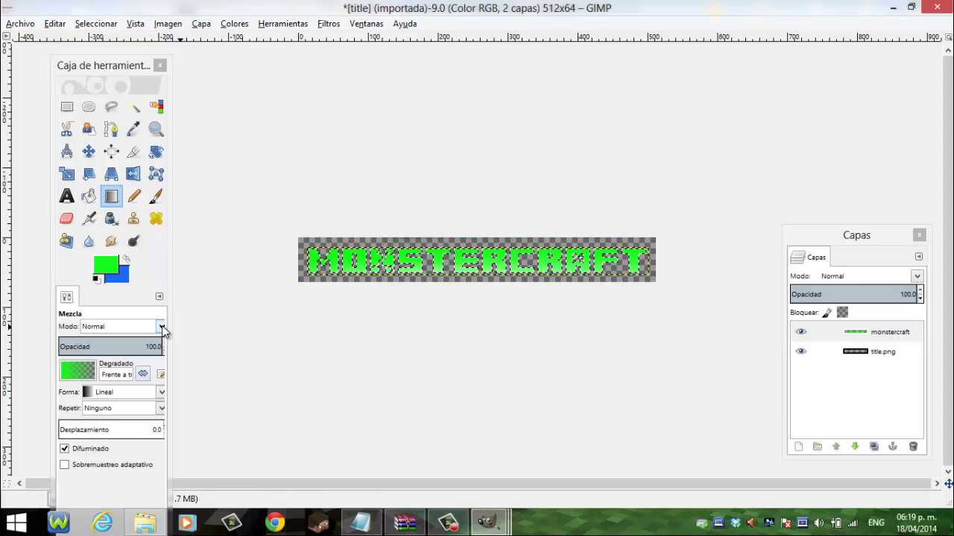
pyautogui.click(49, 23)
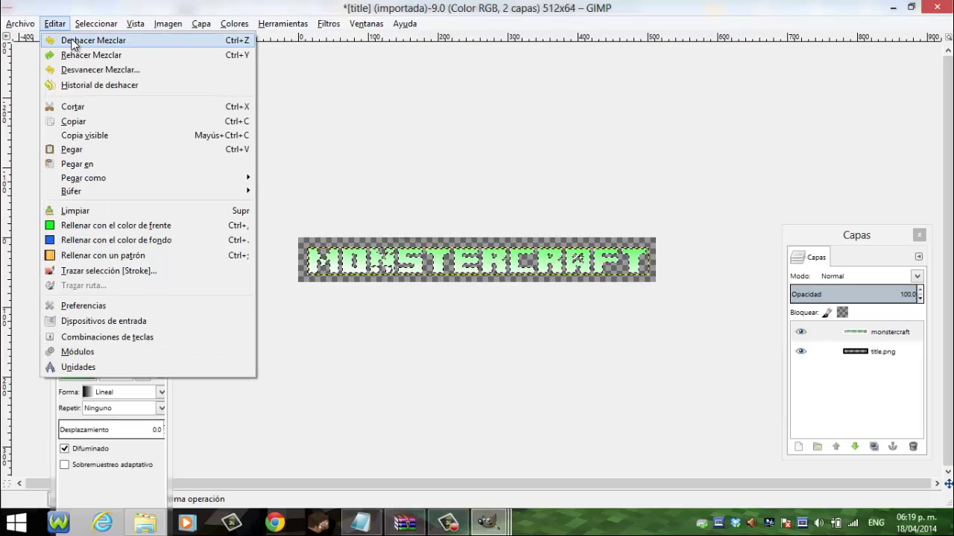
pyautogui.click(75, 52)
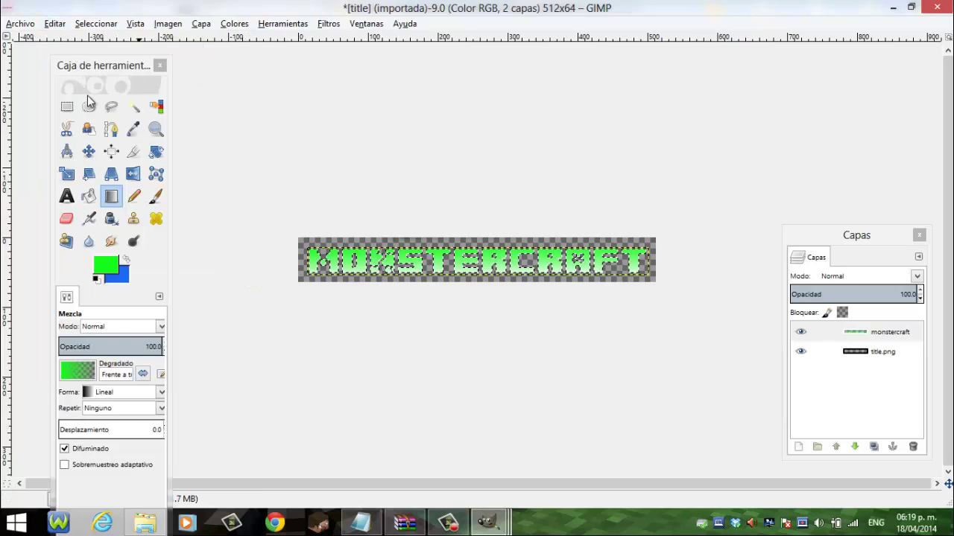
pyautogui.click(56, 26)
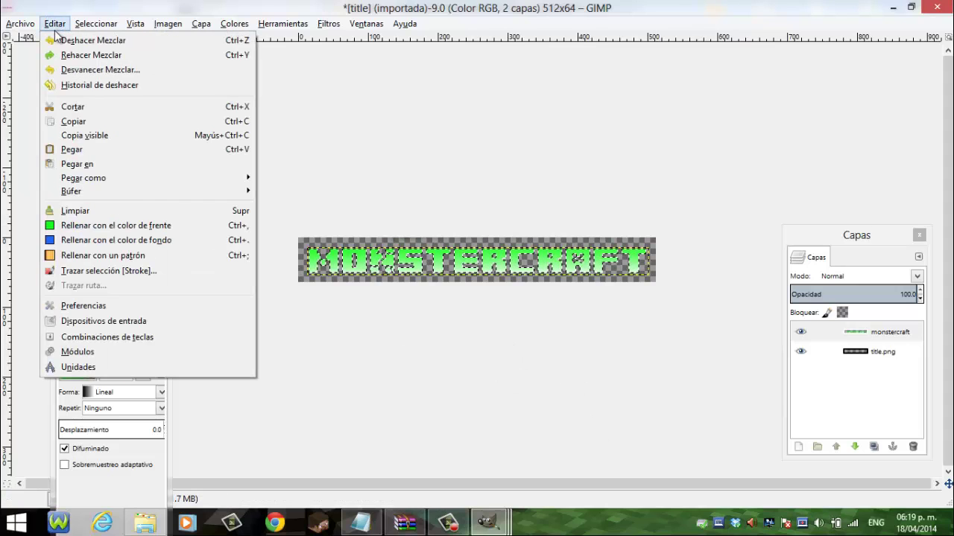
pyautogui.click(85, 38)
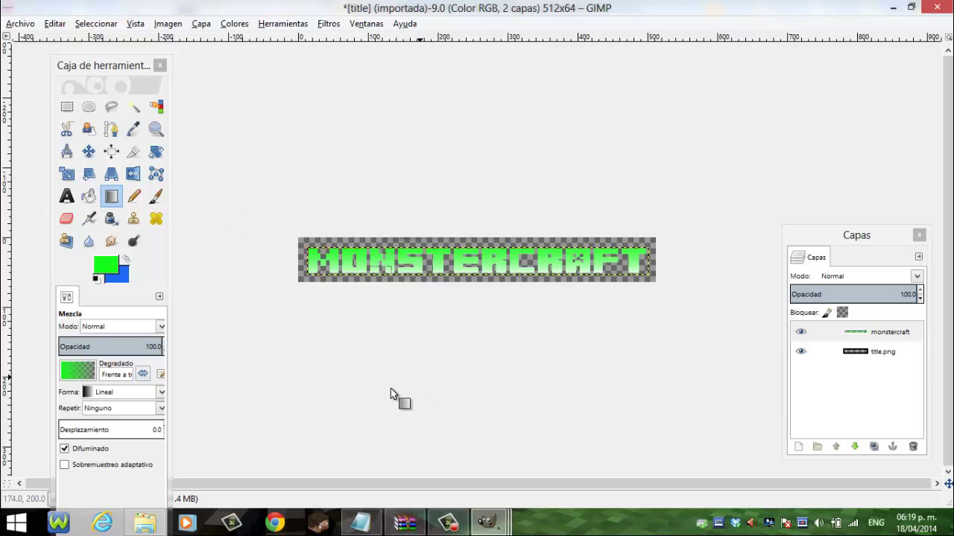
pyautogui.click(20, 24)
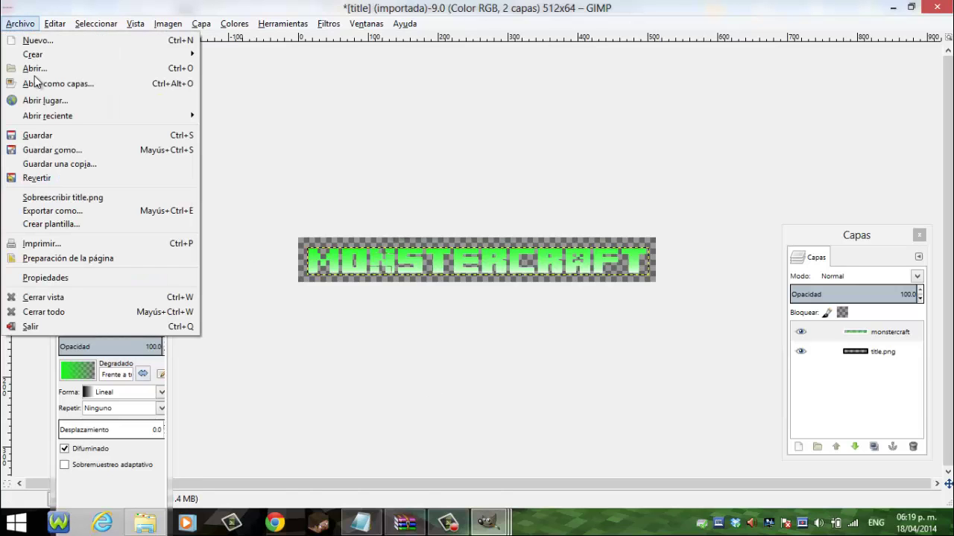
# - Open Exportar como for title.png, check the existing file in Photo Viewer, then close the dialog
pyautogui.click(52, 211)
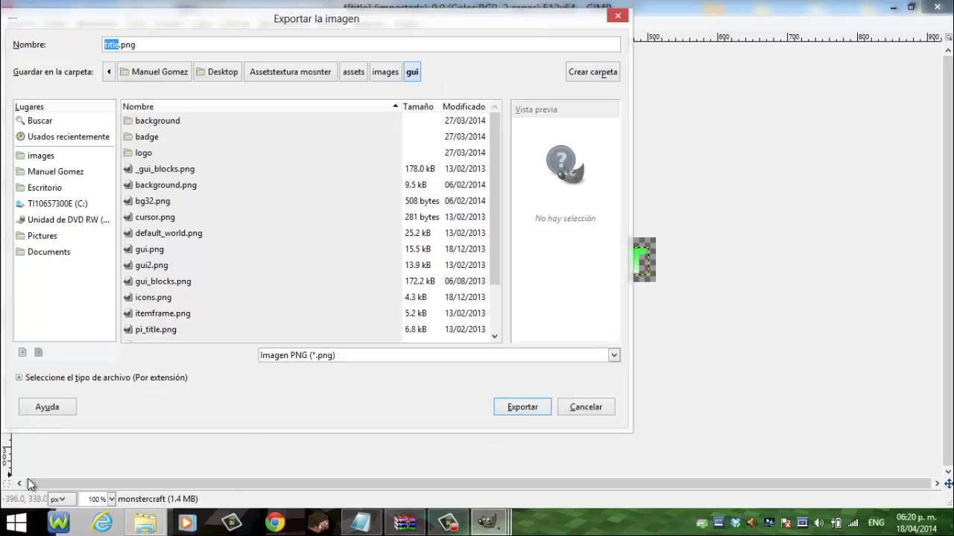
pyautogui.click(135, 530)
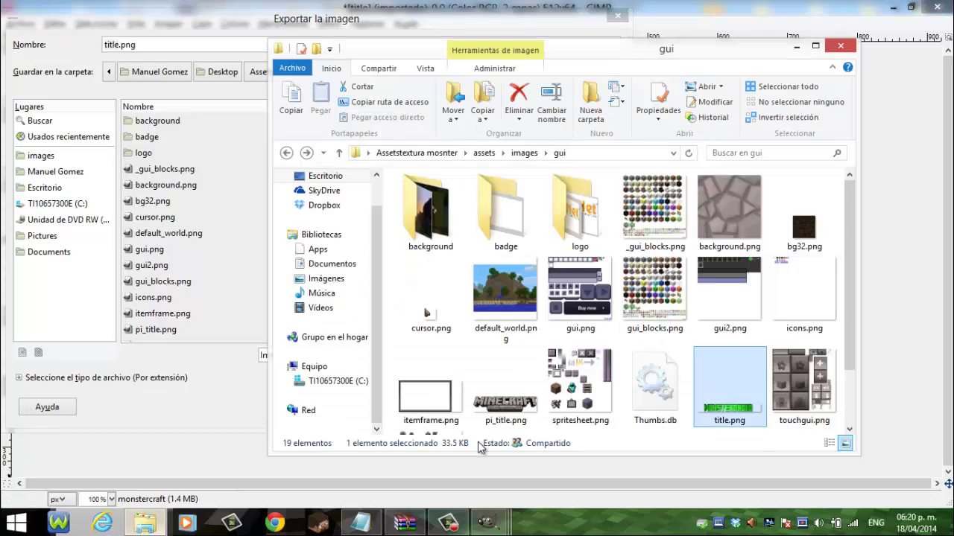
pyautogui.doubleClick(743, 415)
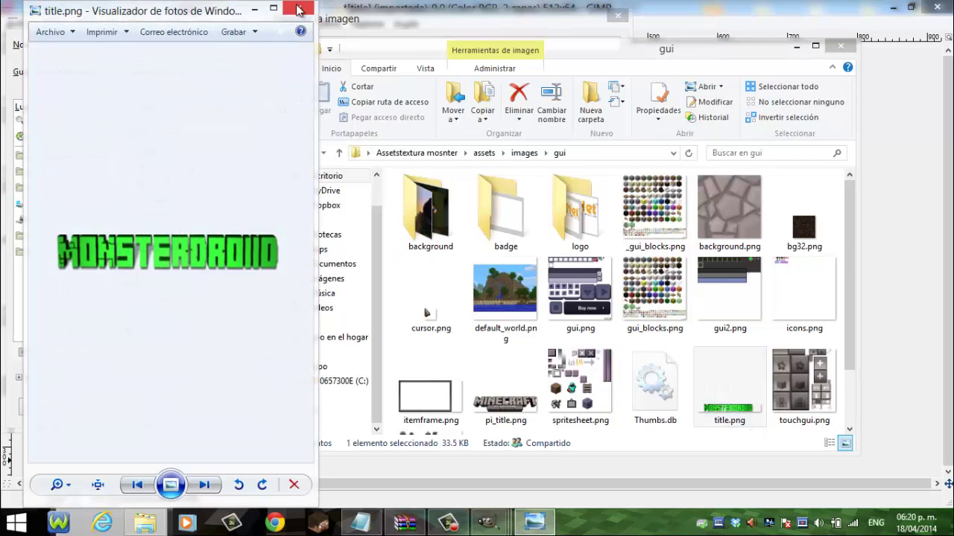
pyautogui.click(298, 9)
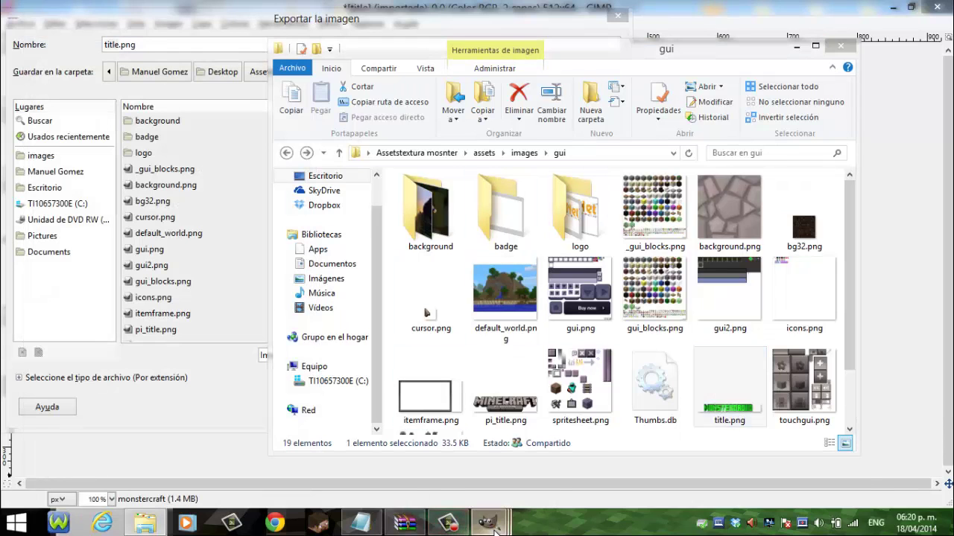
pyautogui.moveTo(488, 523)
pyautogui.click(772, 464)
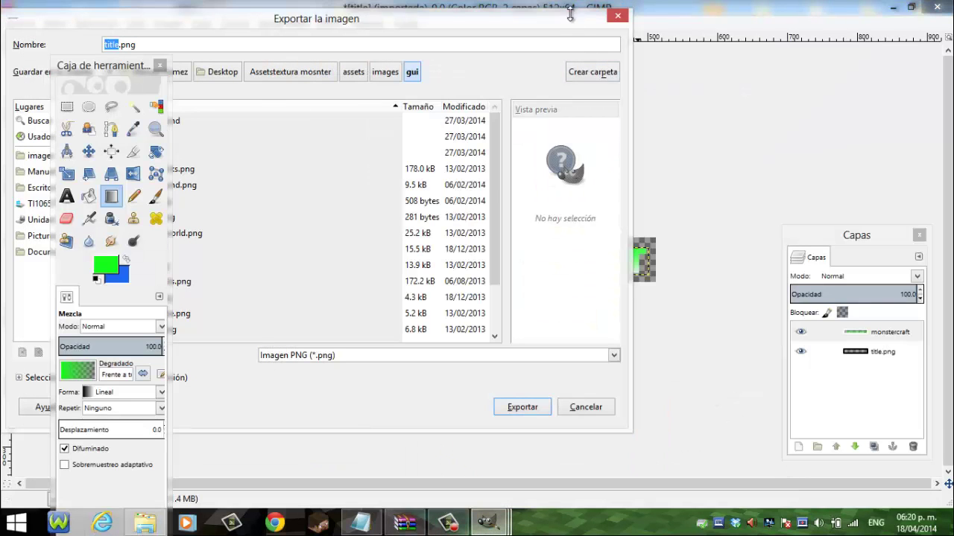
pyautogui.moveTo(570, 14)
pyautogui.mouseDown()
pyautogui.moveTo(570, 164)
pyautogui.moveTo(586, 148)
pyautogui.mouseUp()
pyautogui.click(640, 136)
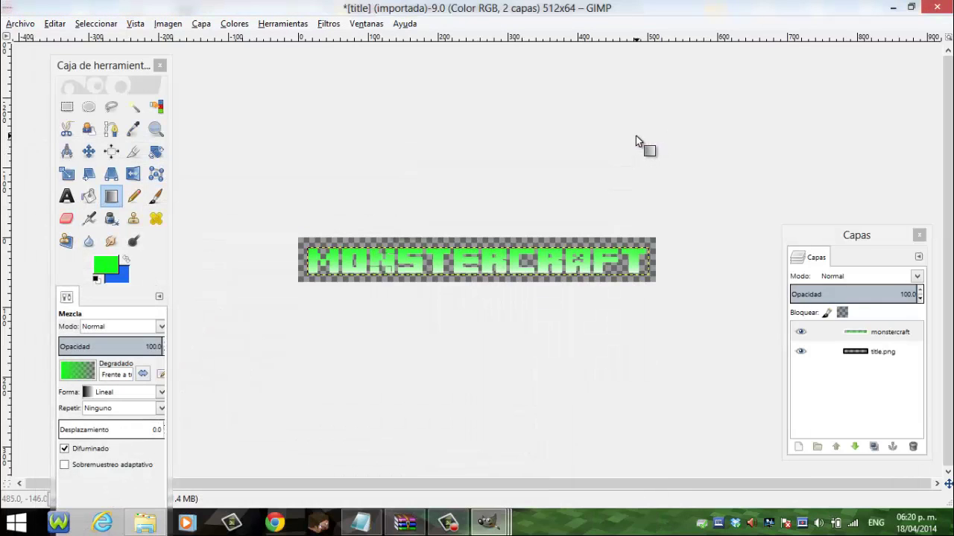
# - Close the title image discarding changes, then open item\chest\normal.png in GIMP
pyautogui.click(937, 7)
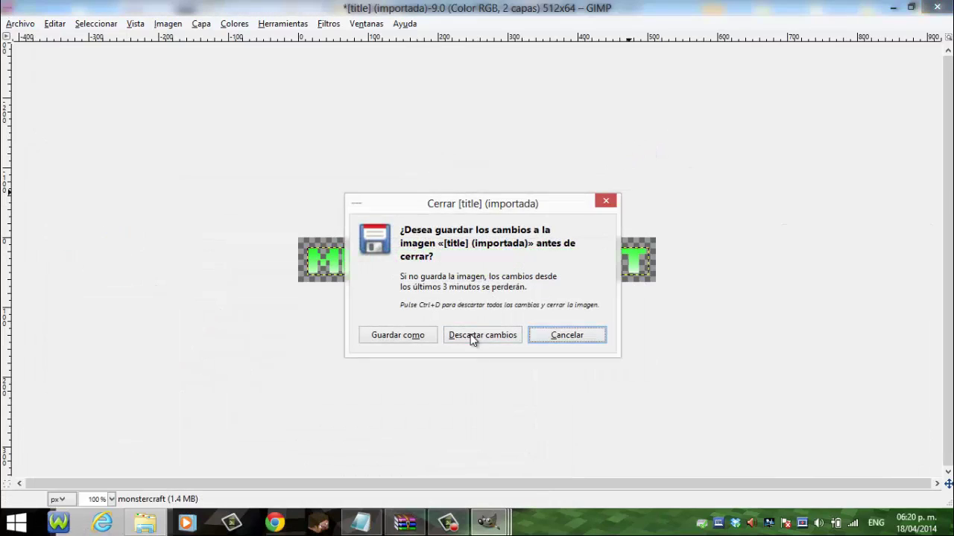
pyautogui.click(480, 335)
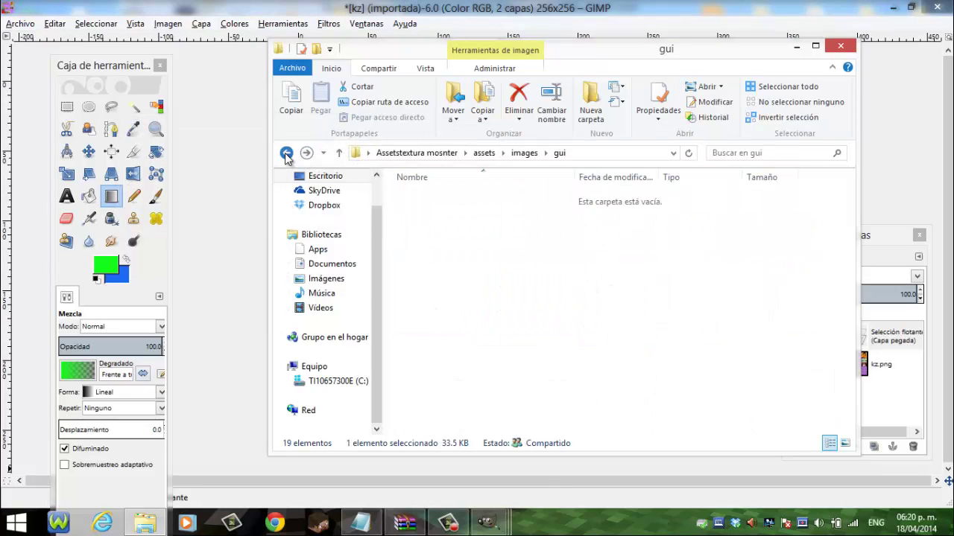
pyautogui.click(285, 153)
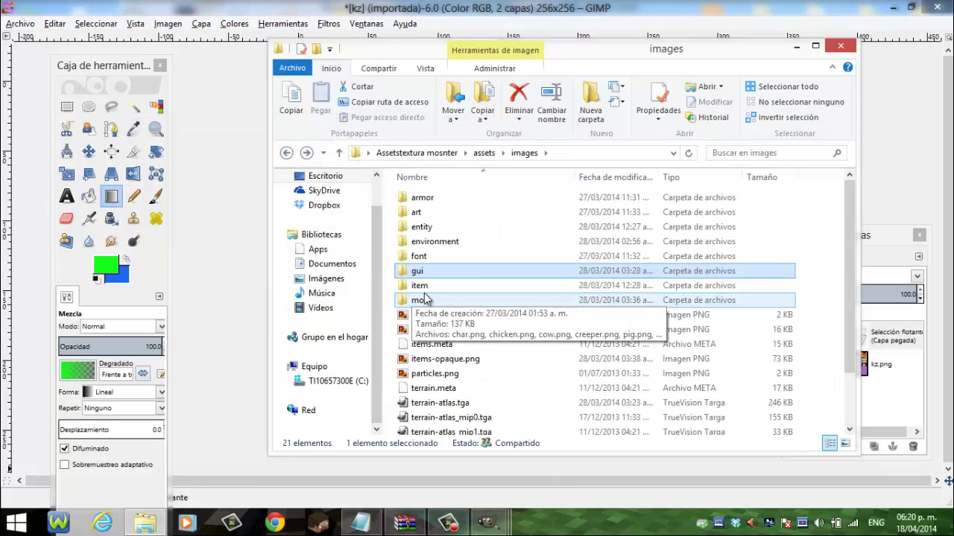
pyautogui.doubleClick(426, 285)
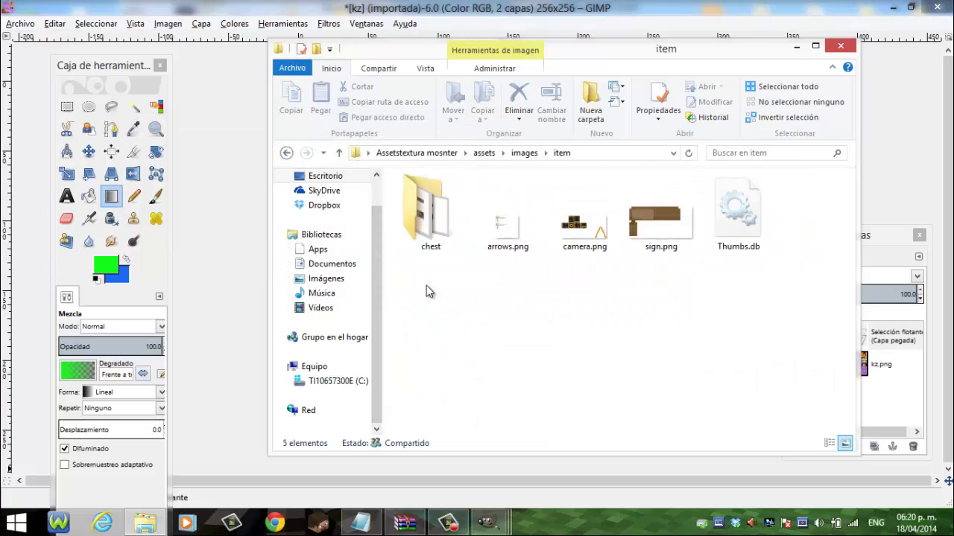
pyautogui.doubleClick(420, 229)
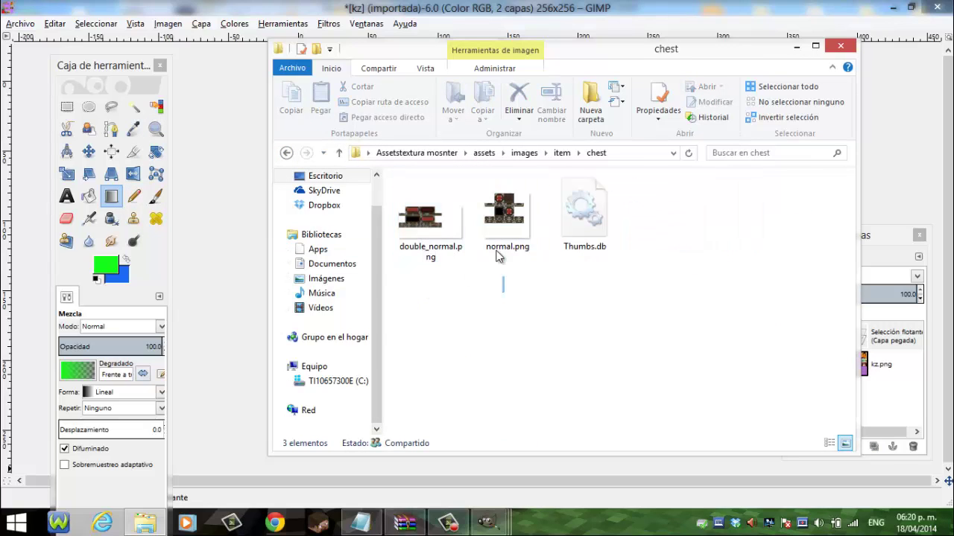
pyautogui.moveTo(503, 292); pyautogui.dragTo(440, 225)
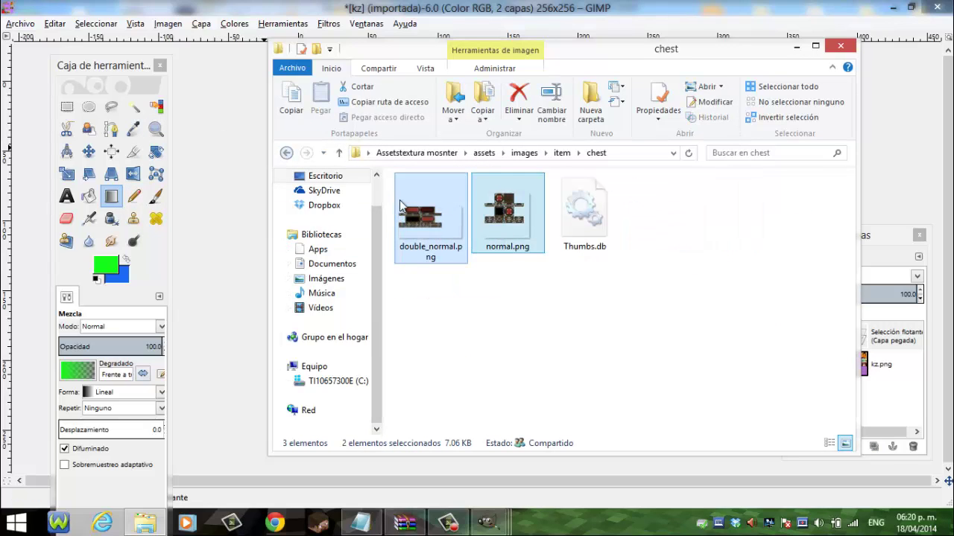
pyautogui.click(523, 225)
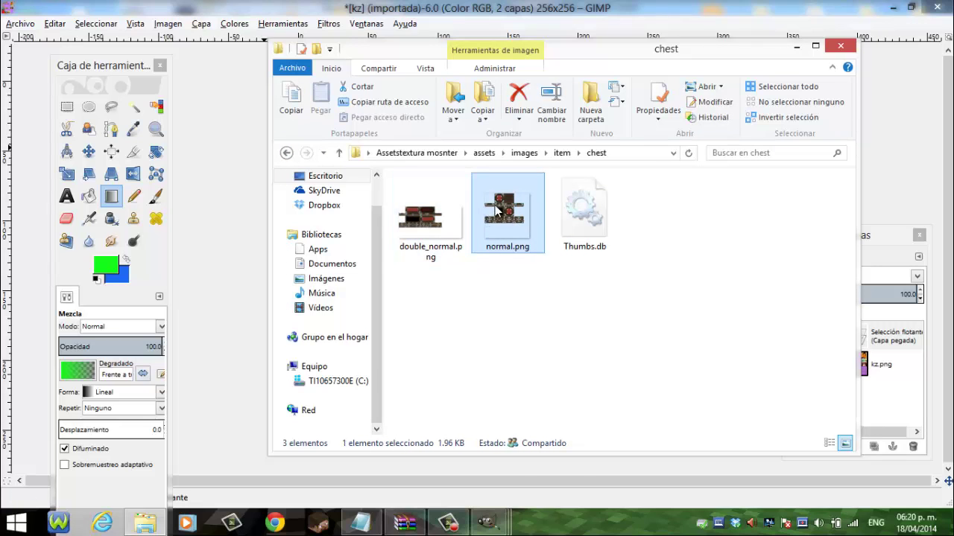
pyautogui.rightClick(497, 211)
pyautogui.moveTo(566, 290)
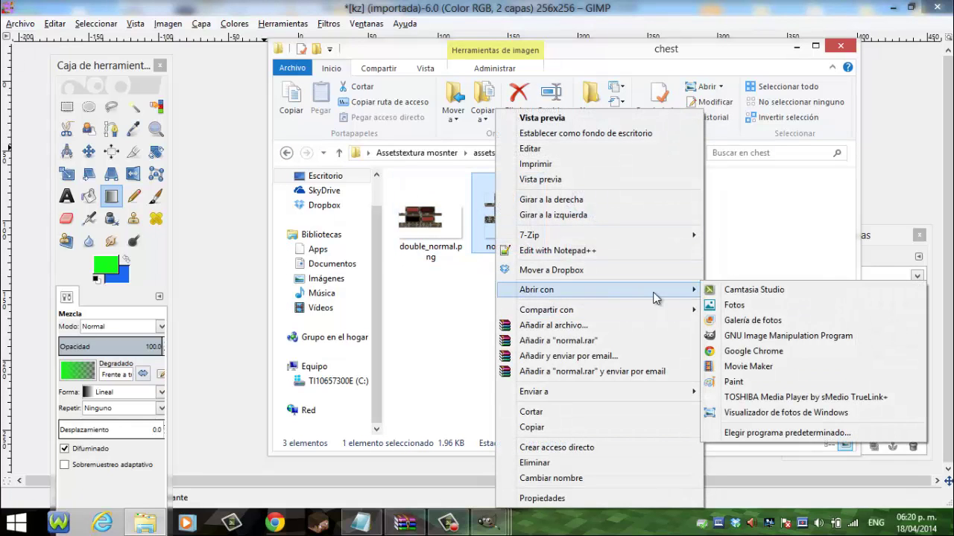
pyautogui.click(727, 339)
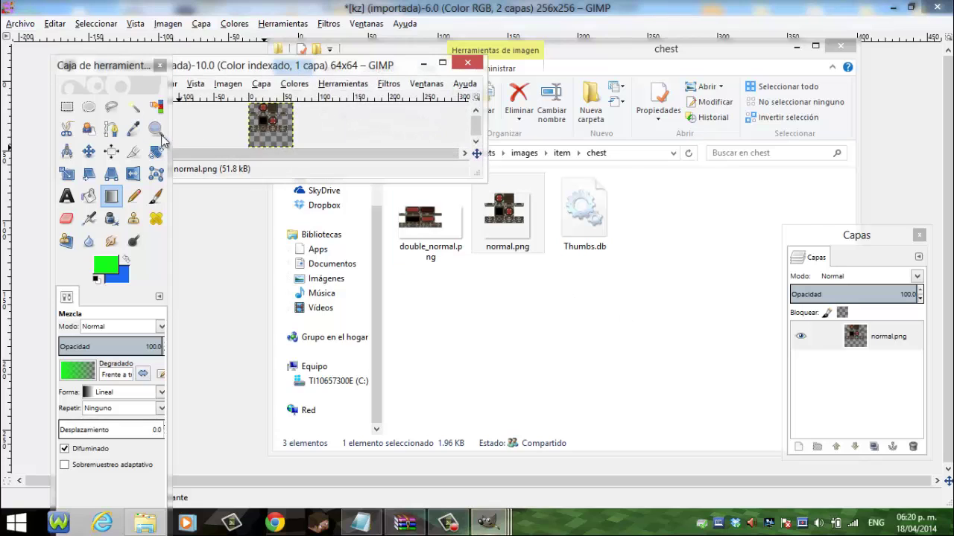
# - Zoom into the chest texture and set the pencil size to 38
pyautogui.click(156, 128)
pyautogui.click(257, 121)
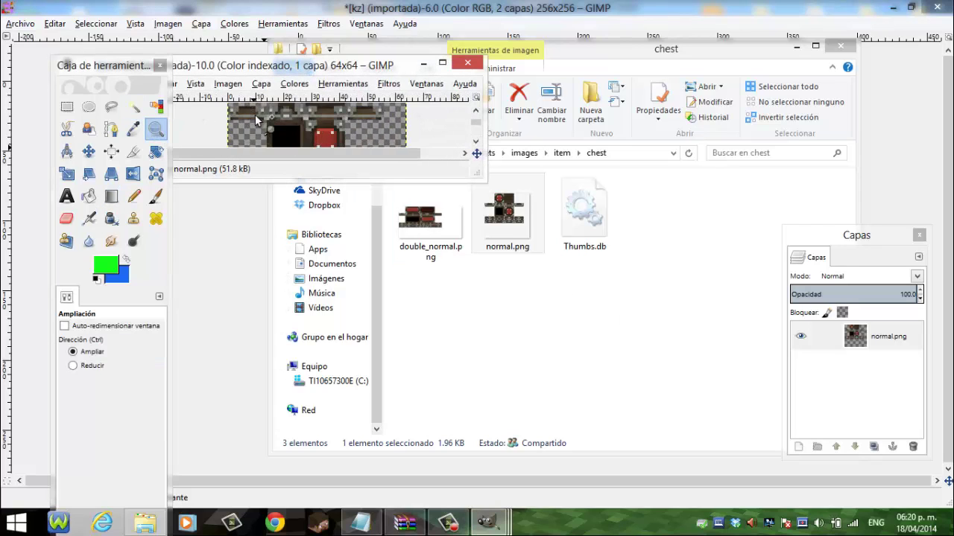
pyautogui.click(257, 121)
pyautogui.click(133, 196)
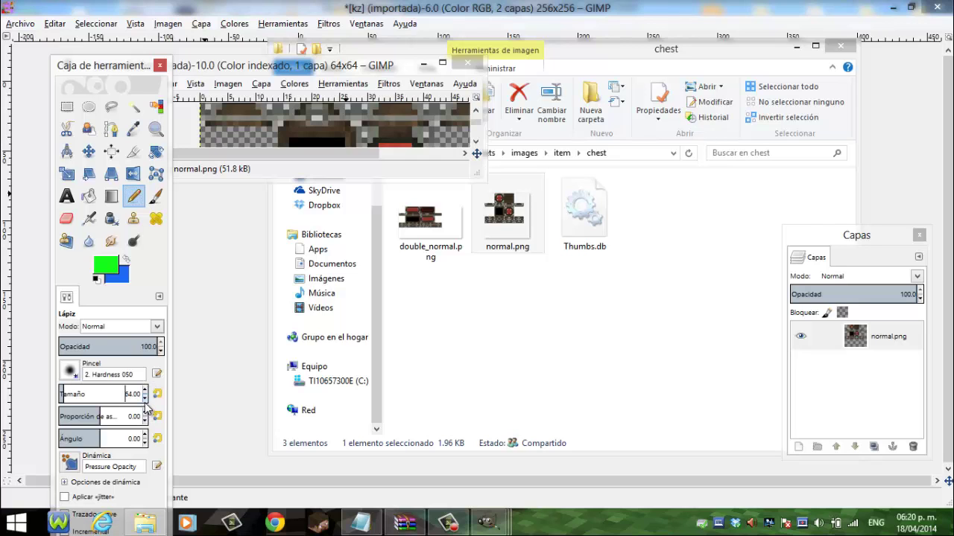
pyautogui.write('38')
pyautogui.press('Return')
pyautogui.moveTo(482, 190); pyautogui.dragTo(593, 370)
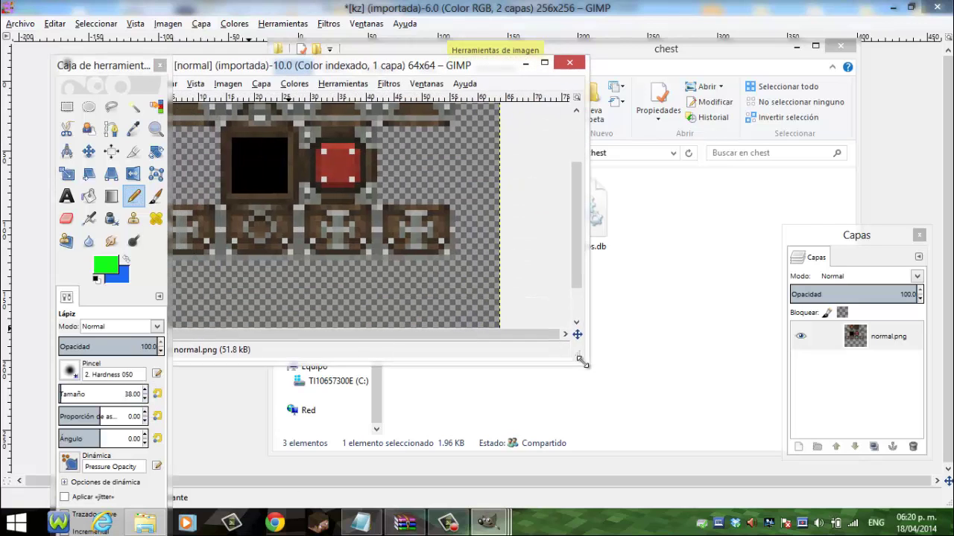
# - Scribble grey test strokes with a 1-pixel pencil, then close normal.png discarding changes
pyautogui.click(145, 400)
pyautogui.click(146, 400)
pyautogui.click(145, 400)
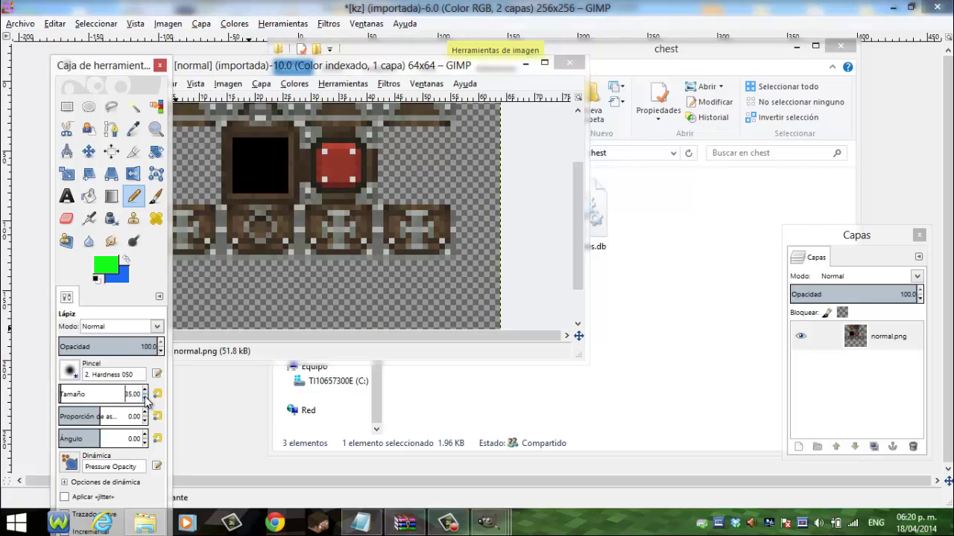
pyautogui.click(145, 400)
pyautogui.click(156, 196)
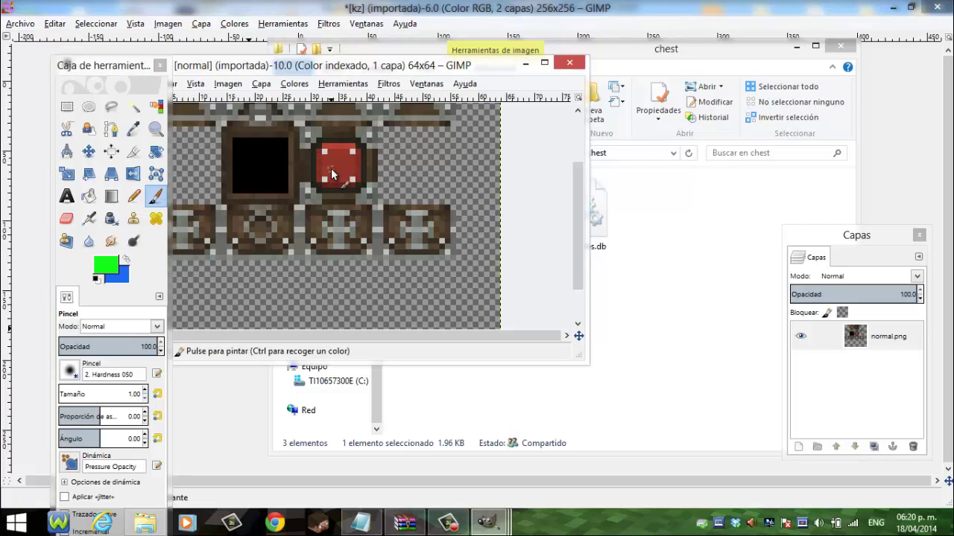
pyautogui.click(339, 177)
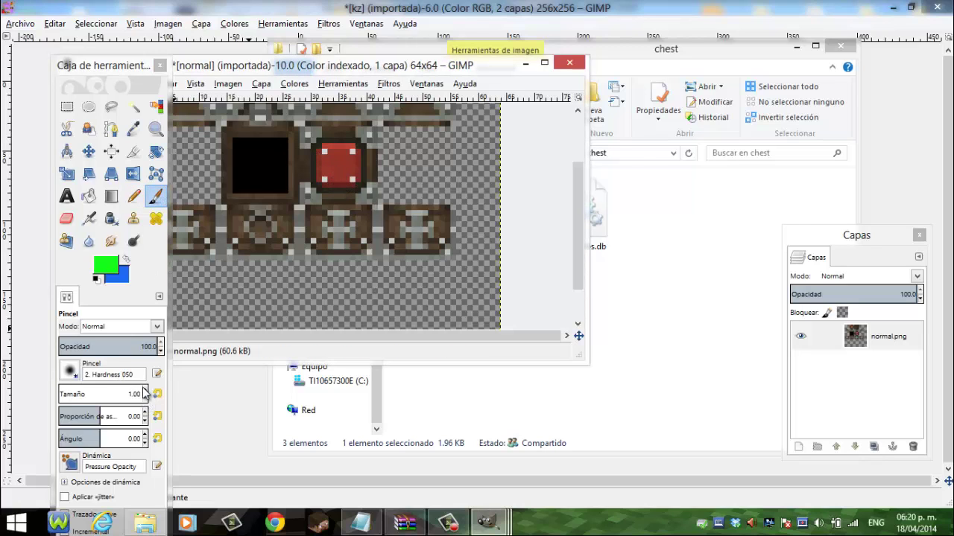
pyautogui.click(133, 196)
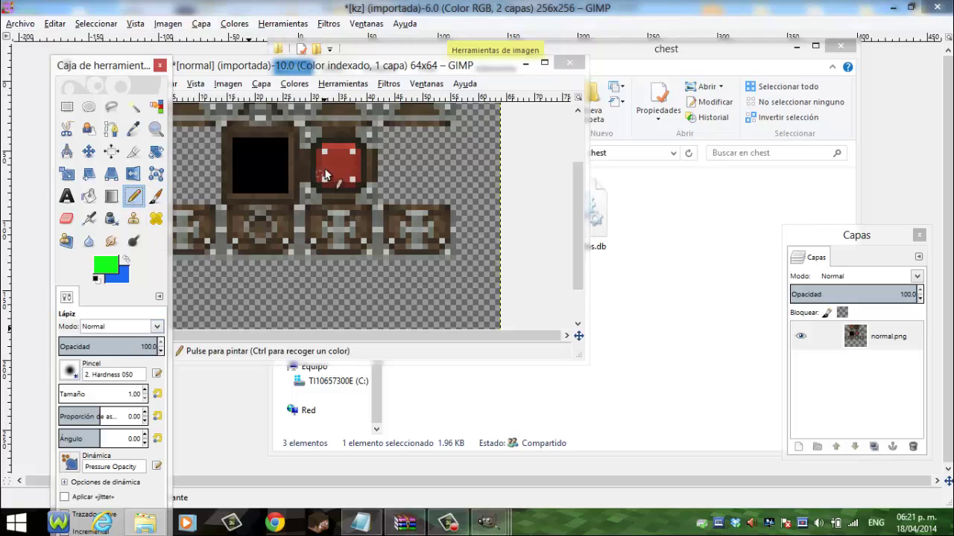
pyautogui.moveTo(330, 155)
pyautogui.mouseDown()
pyautogui.moveTo(321, 178)
pyautogui.moveTo(268, 168)
pyautogui.moveTo(222, 176)
pyautogui.mouseUp()
pyautogui.moveTo(243, 238); pyautogui.dragTo(376, 240)
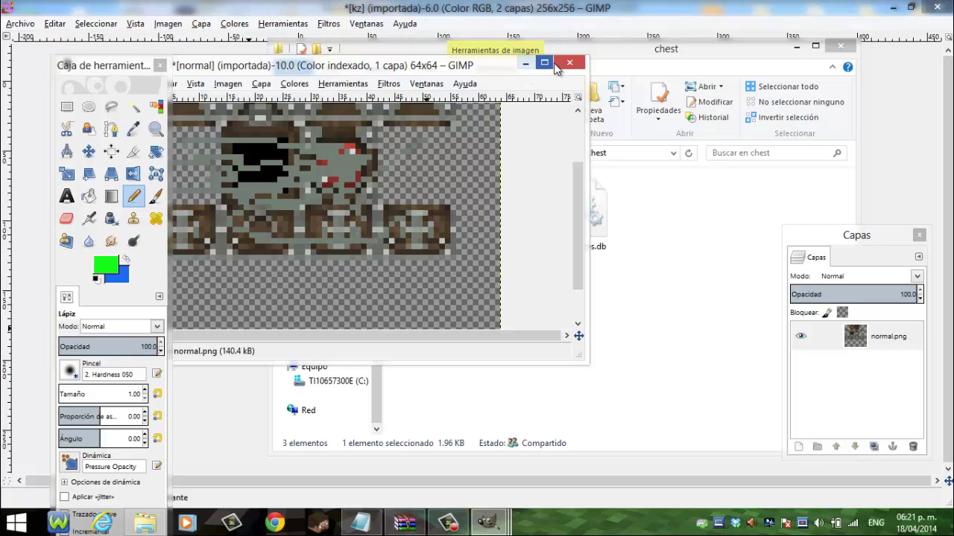
pyautogui.click(558, 65)
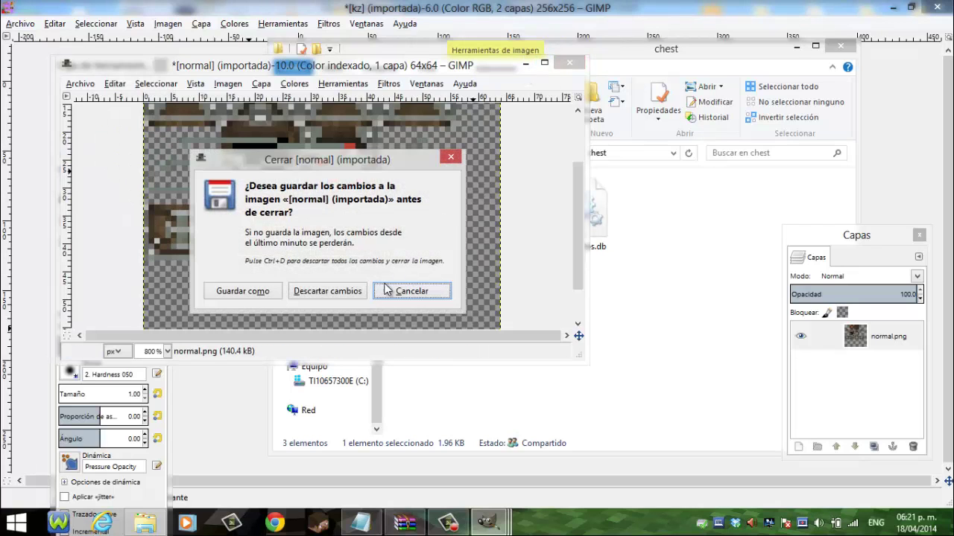
pyautogui.click(354, 295)
pyautogui.click(415, 228)
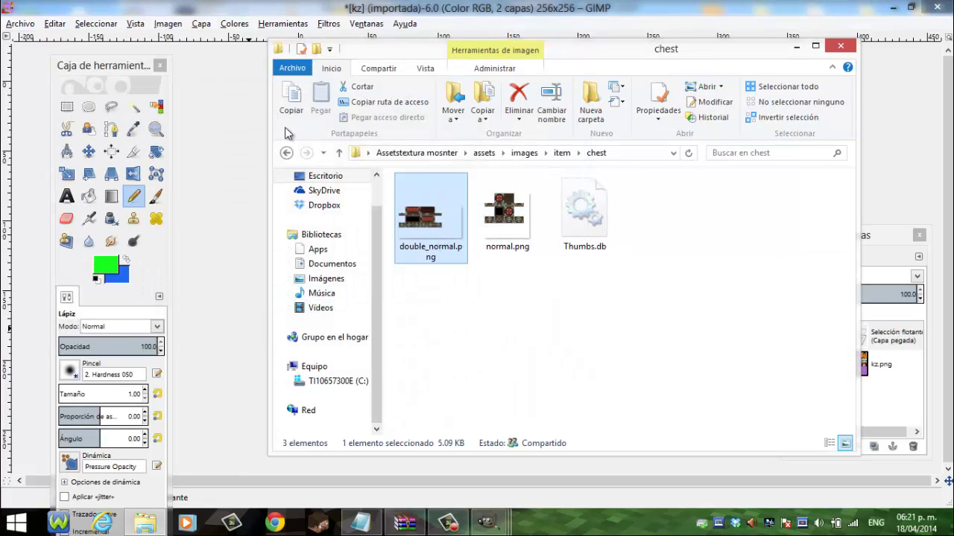
# - Go back from the chest folder through item to images and open the mob folder
pyautogui.click(286, 153)
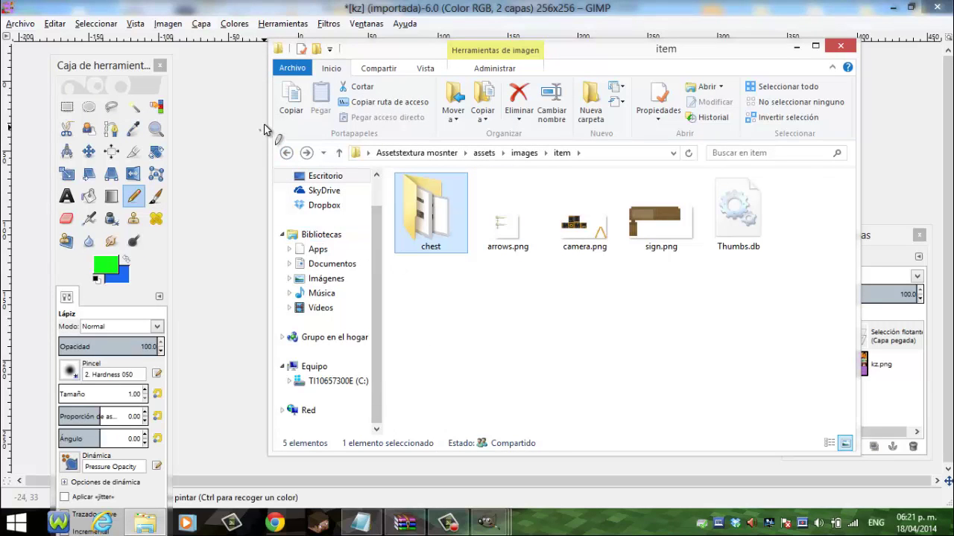
pyautogui.click(286, 153)
pyautogui.doubleClick(439, 302)
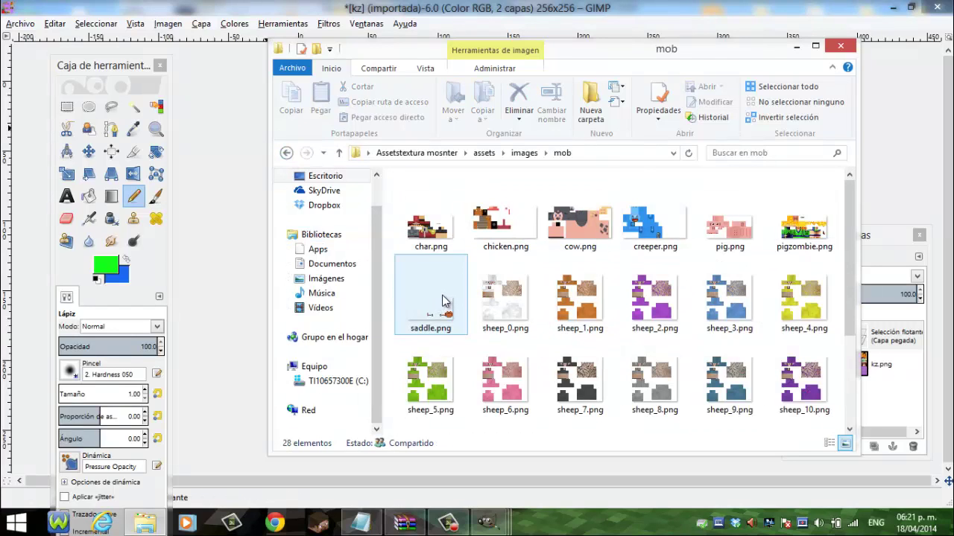
pyautogui.moveTo(431, 295)
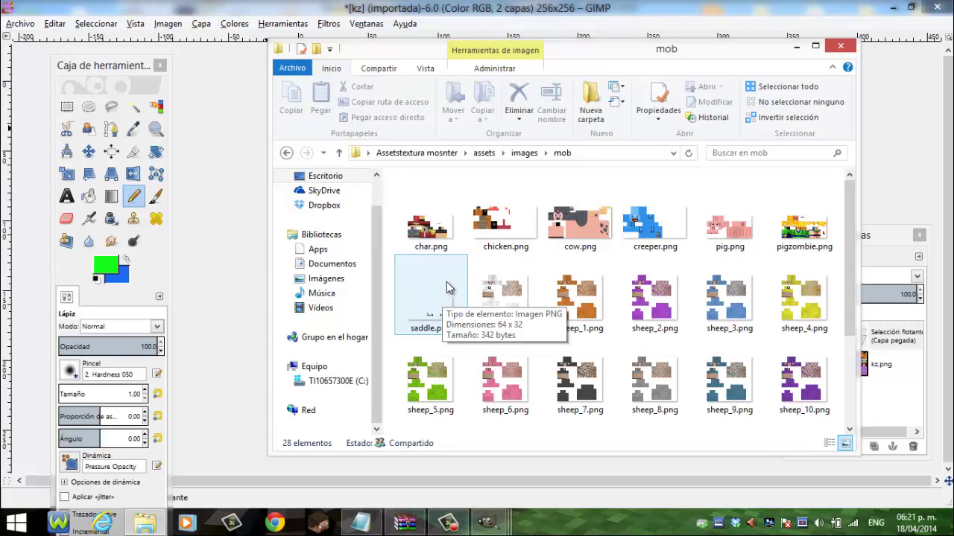
# - Select char.png and chicken.png in the mob folder, cancel a rename, and scroll the list
pyautogui.click(439, 233)
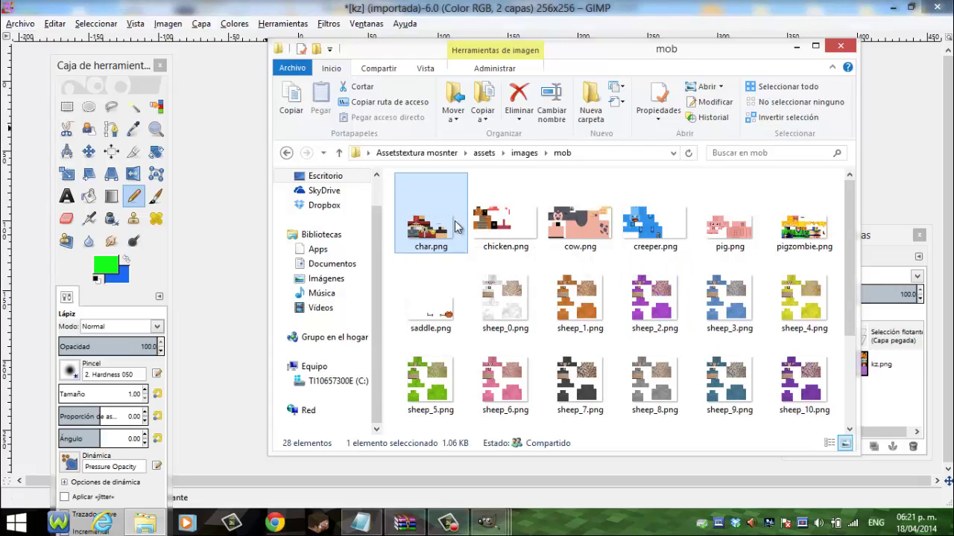
pyautogui.click(502, 247)
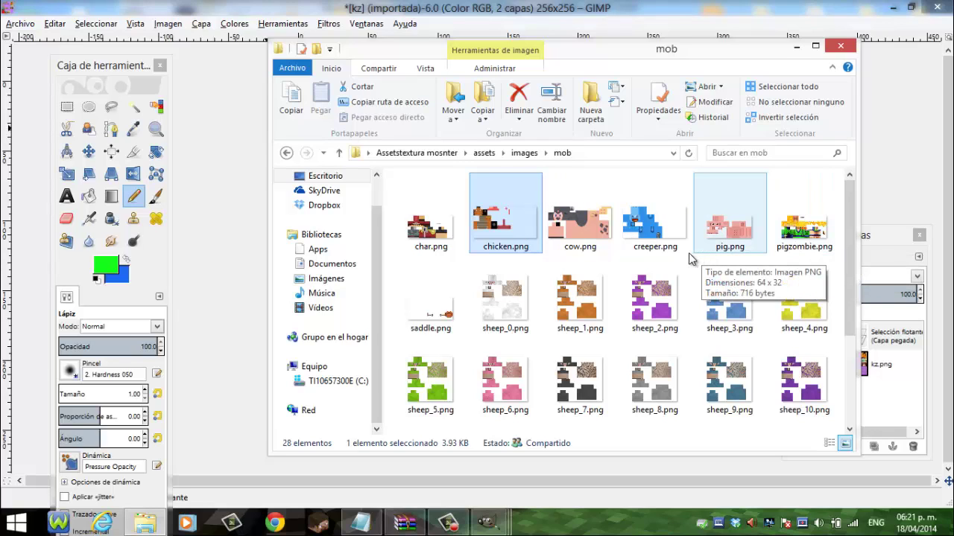
pyautogui.click(509, 245)
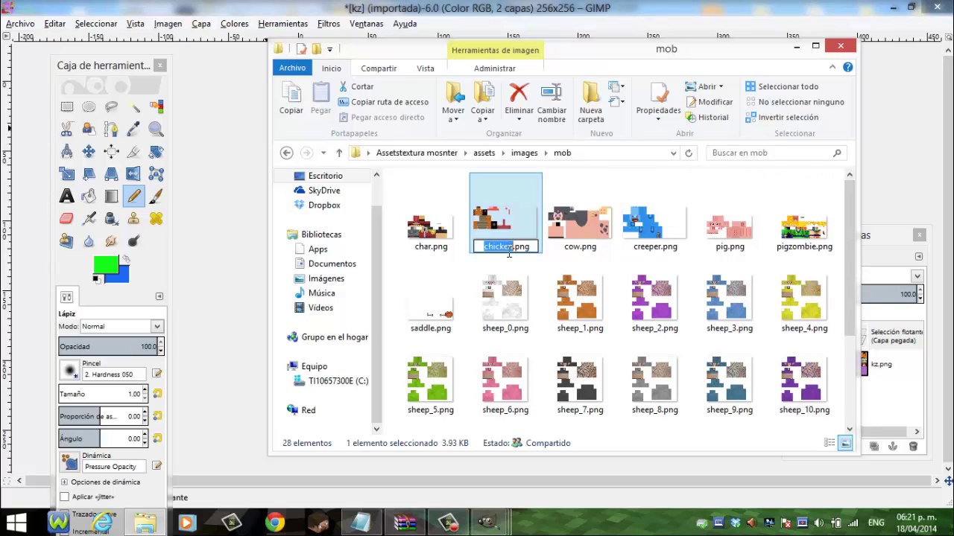
pyautogui.click(503, 230)
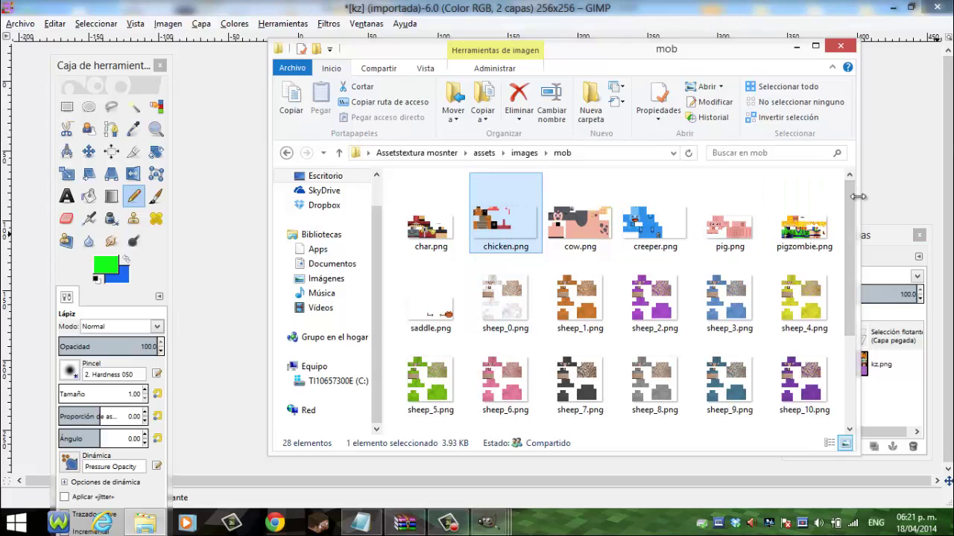
pyautogui.scroll(-1, 853, 200)
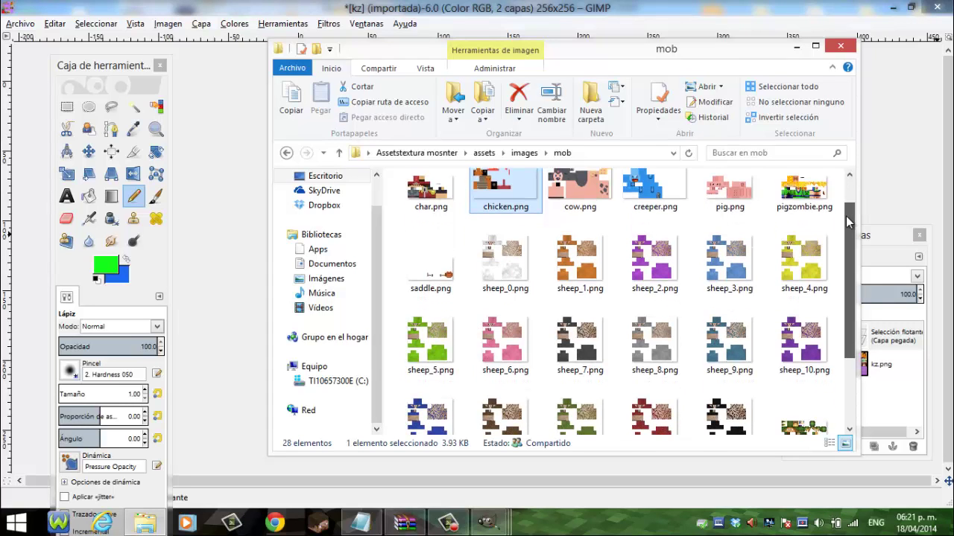
pyautogui.scroll(1, 853, 199)
pyautogui.doubleClick(806, 223)
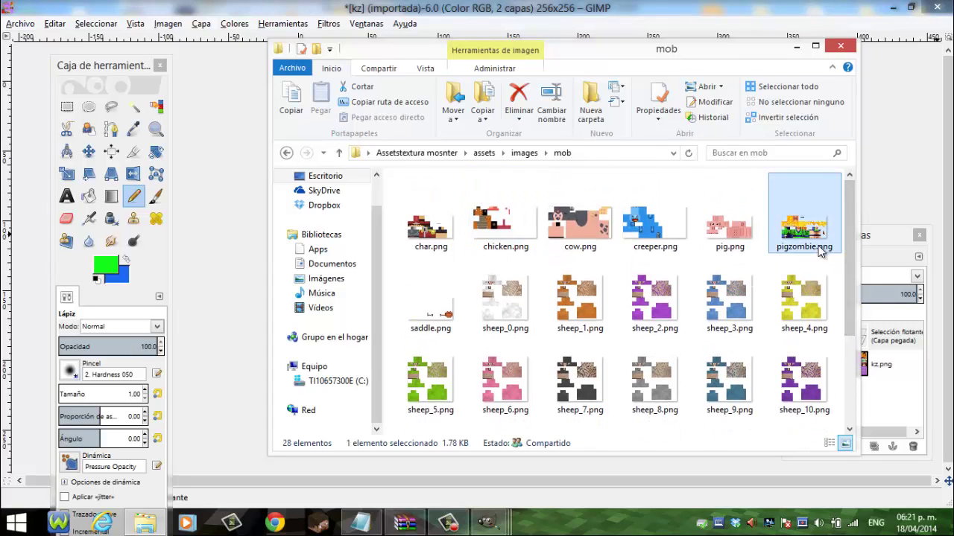
pyautogui.scroll(2, 176, 257)
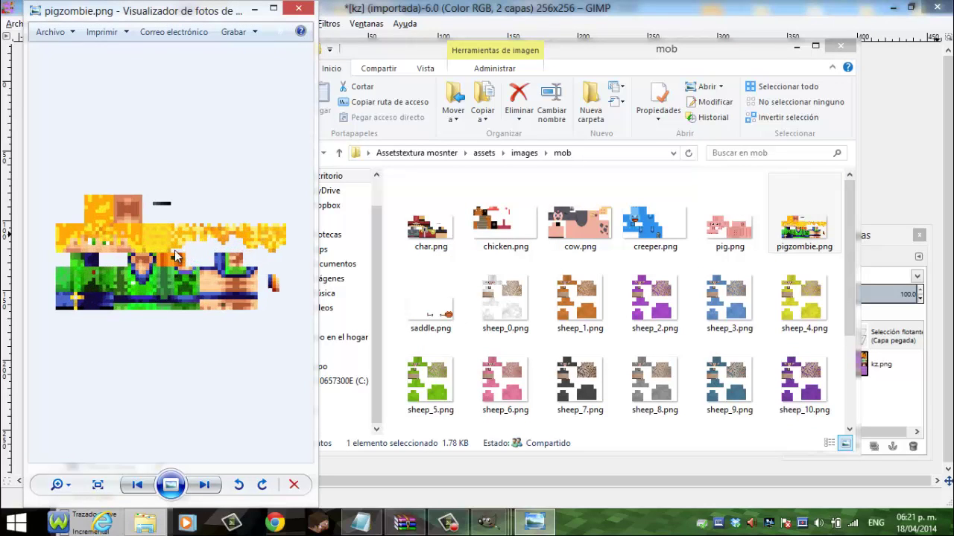
pyautogui.click(302, 11)
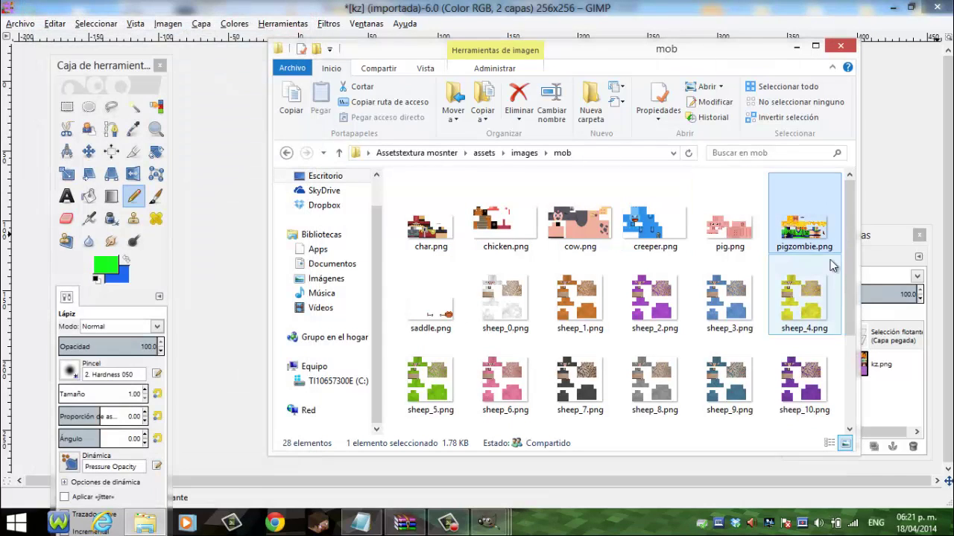
pyautogui.moveTo(804, 224)
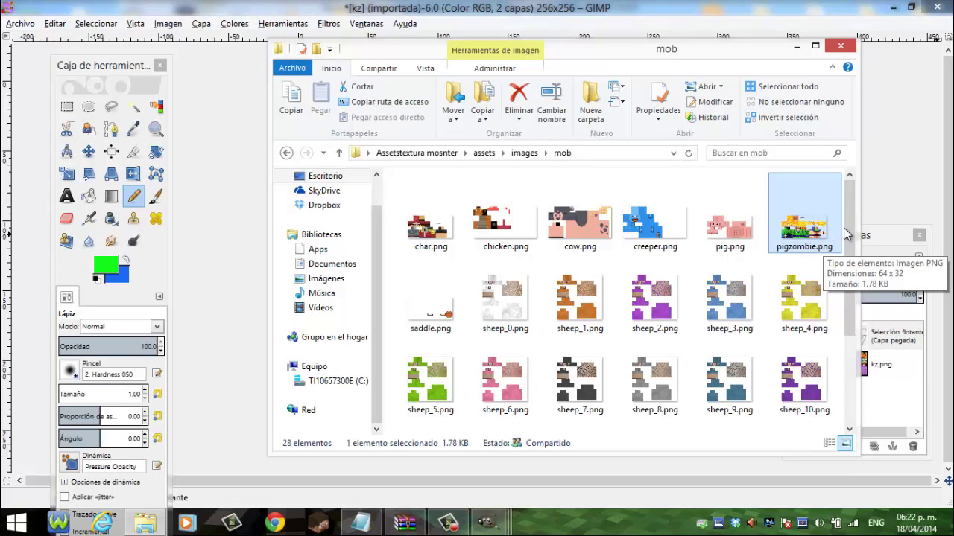
pyautogui.moveTo(849, 238); pyautogui.dragTo(824, 331)
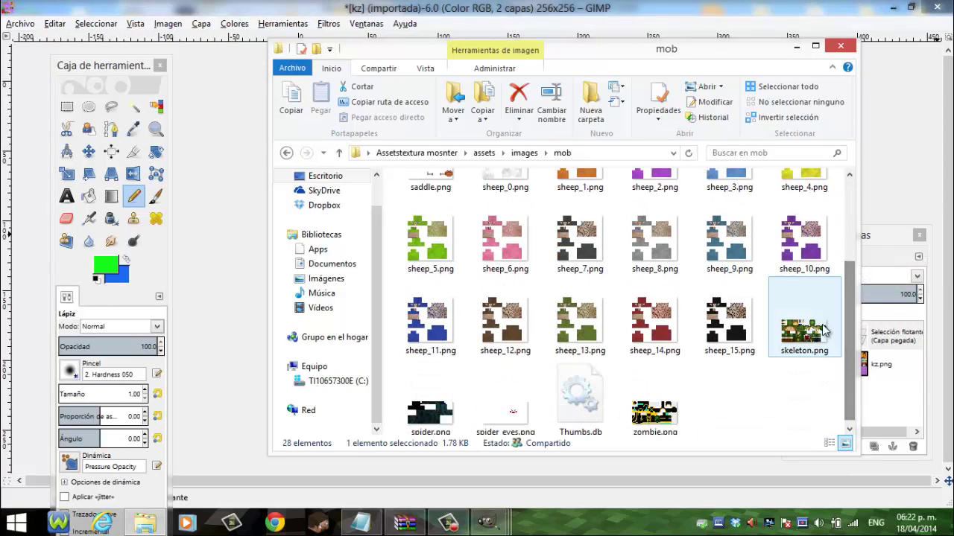
pyautogui.doubleClick(824, 330)
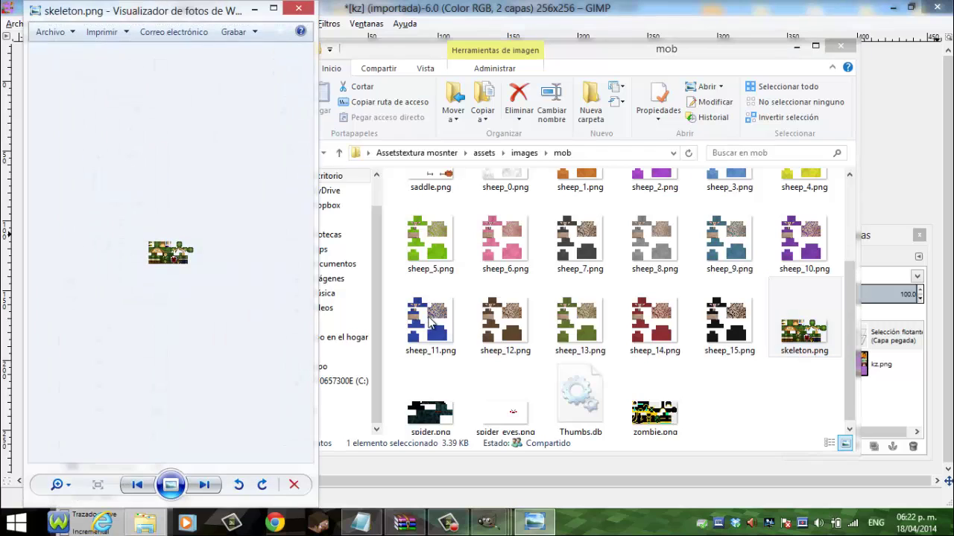
pyautogui.scroll(1, 150, 257)
pyautogui.scroll(1, 165, 274)
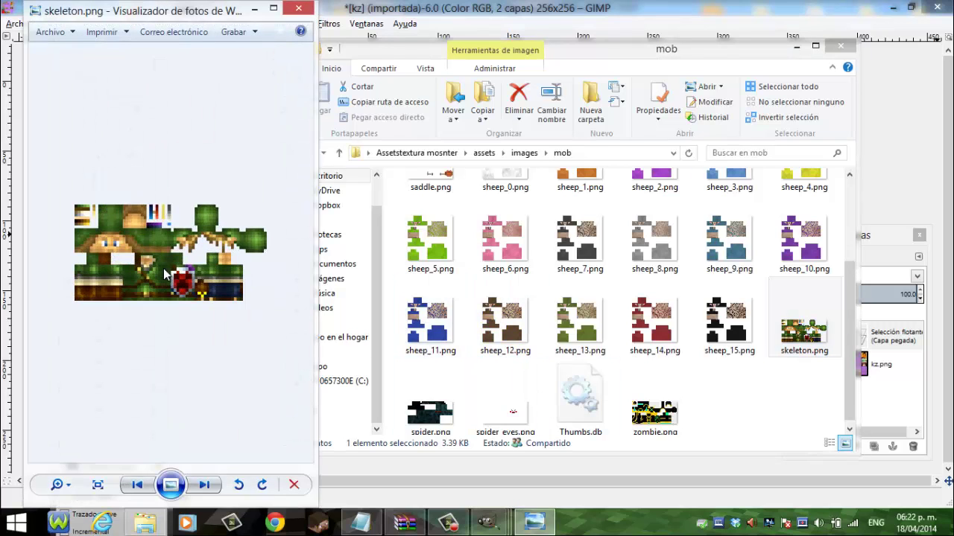
pyautogui.click(298, 8)
pyautogui.click(670, 419)
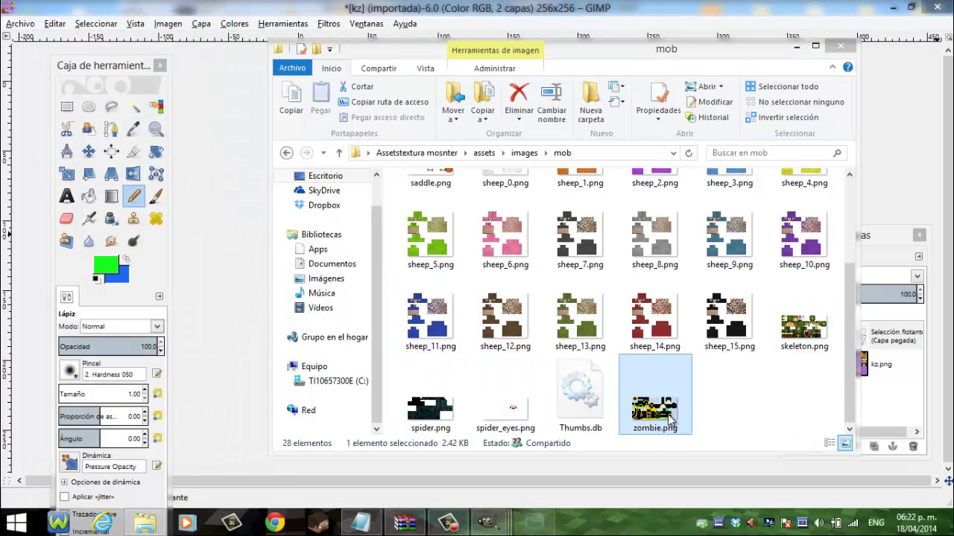
pyautogui.doubleClick(669, 418)
pyautogui.scroll(1, 160, 255)
pyautogui.scroll(1, 161, 255)
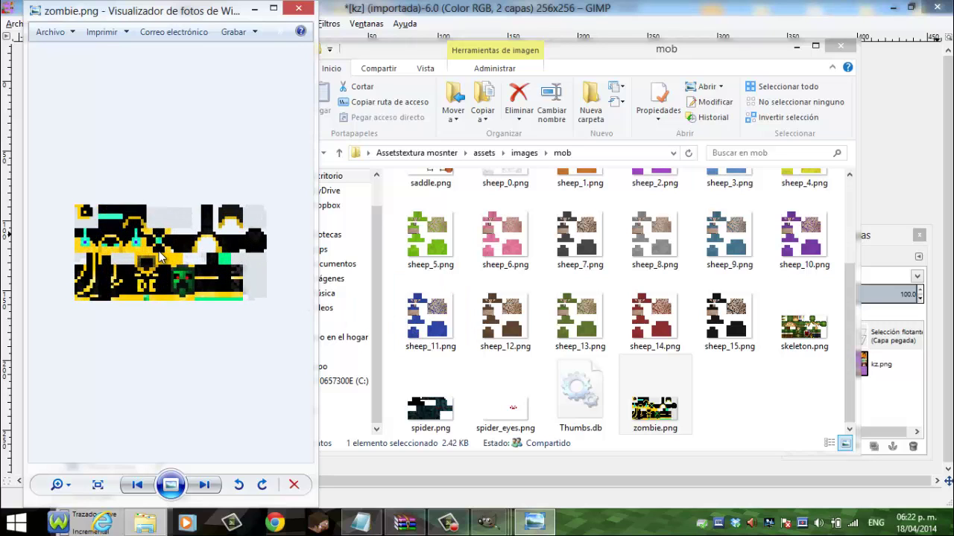
pyautogui.click(304, 11)
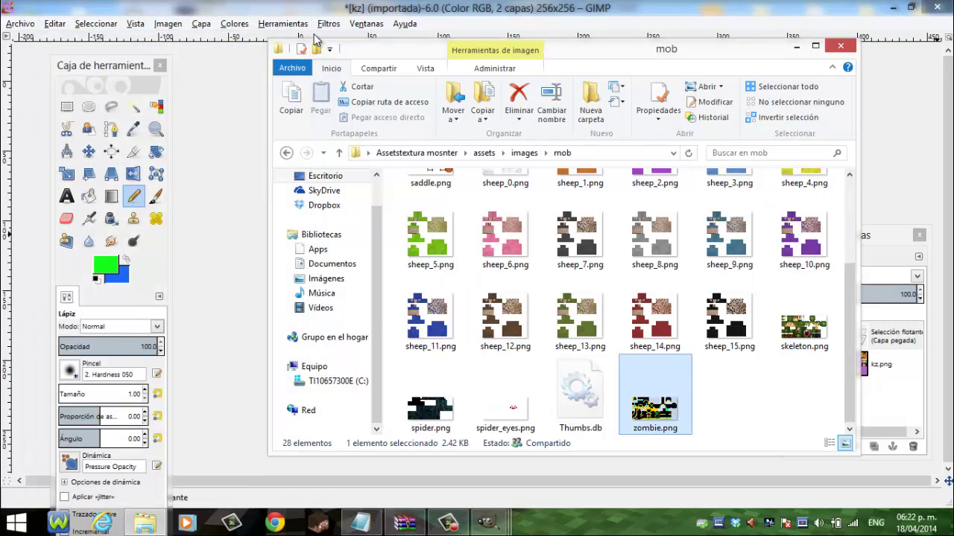
pyautogui.doubleClick(653, 414)
pyautogui.scroll(1, 236, 266)
pyautogui.scroll(1, 126, 261)
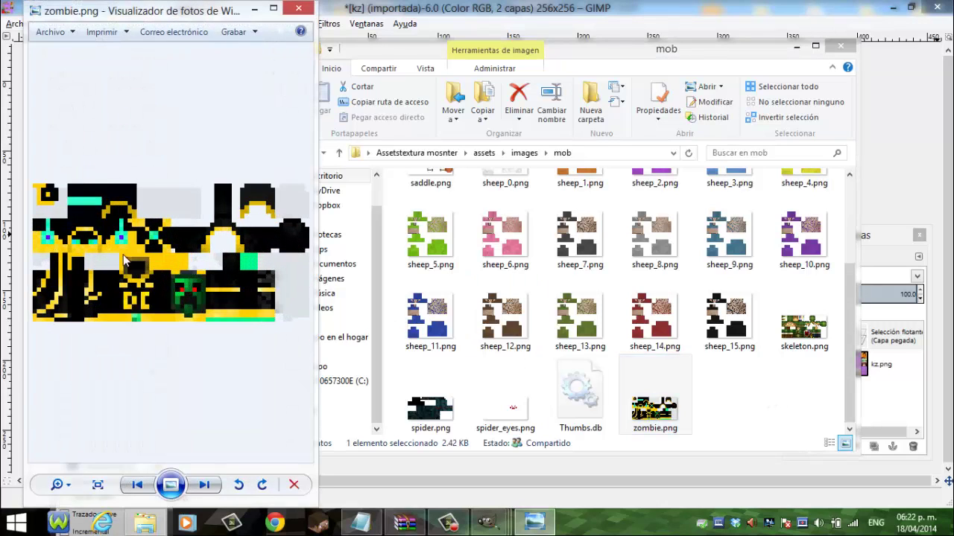
pyautogui.click(298, 8)
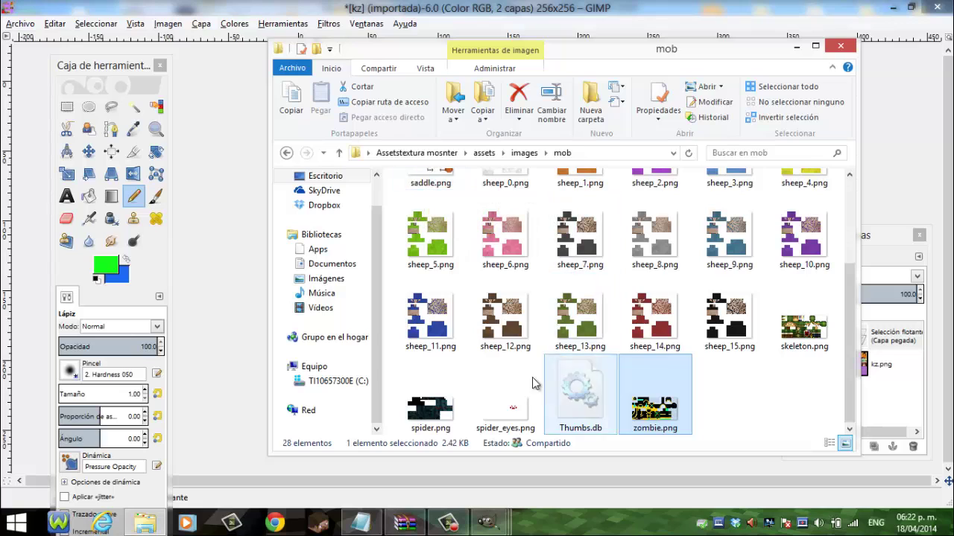
pyautogui.scroll(2, 603, 281)
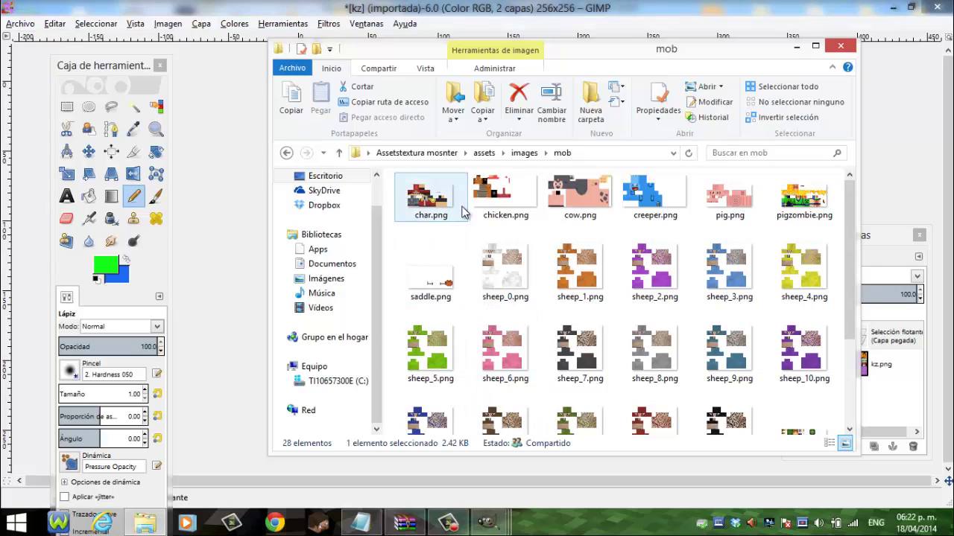
# - Reopen the mob folder briefly, then return to the images folder file list
pyautogui.click(287, 153)
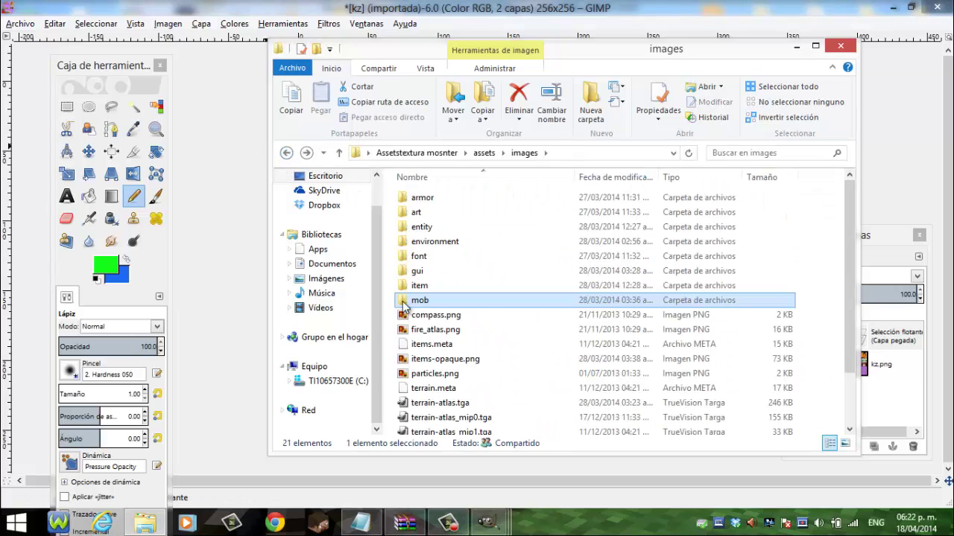
pyautogui.doubleClick(403, 305)
pyautogui.scroll(-2, 811, 356)
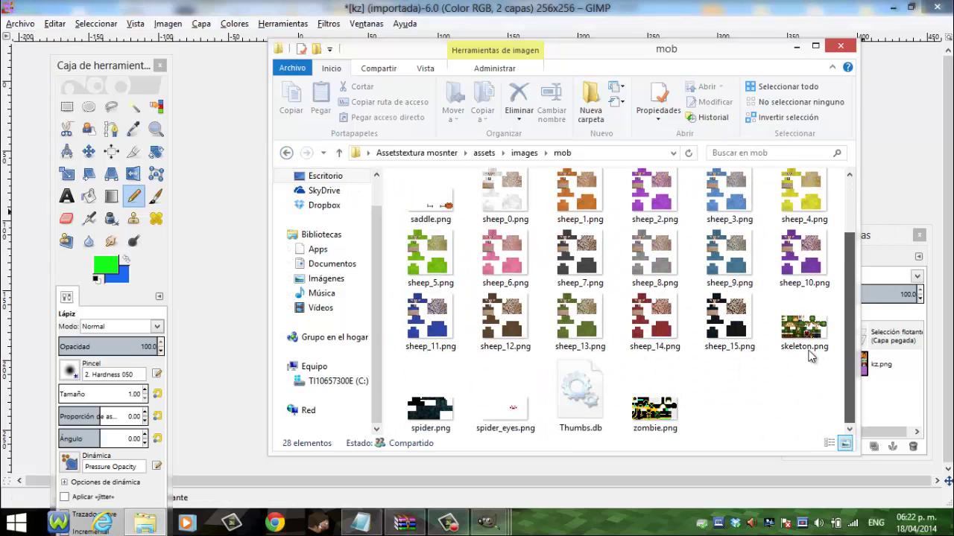
pyautogui.scroll(1, 833, 238)
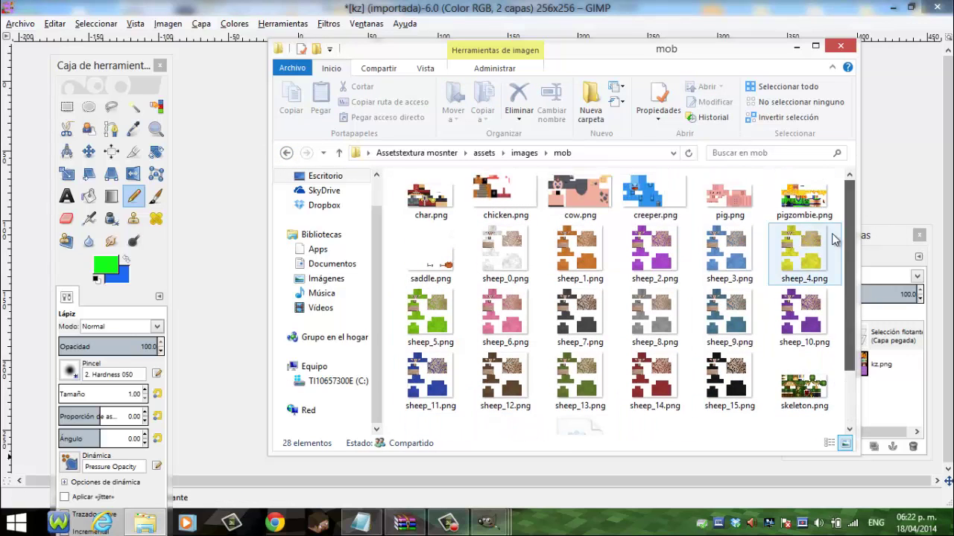
pyautogui.click(286, 153)
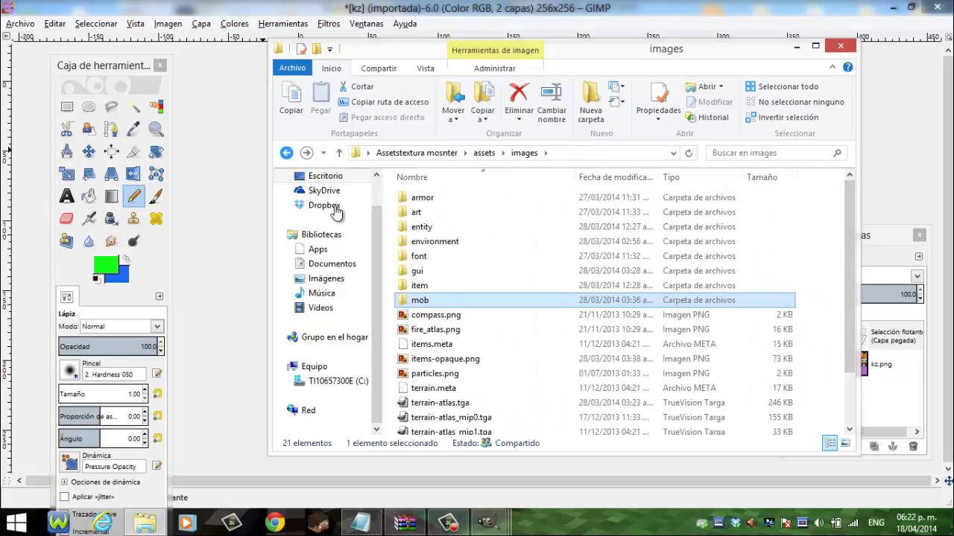
# - Preview compass.png and fire_atlas.png in Photo Viewer, zooming on each before closing
pyautogui.press('Down')
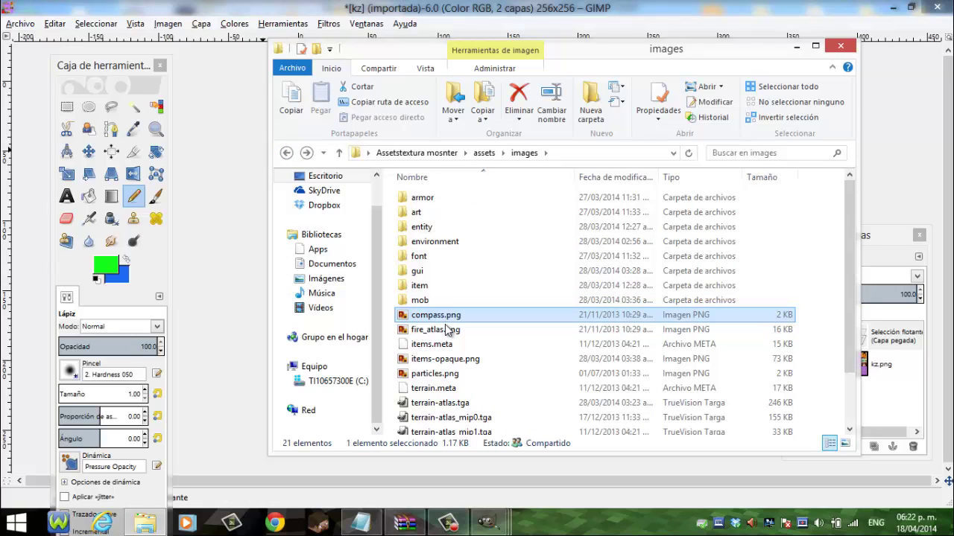
pyautogui.doubleClick(446, 319)
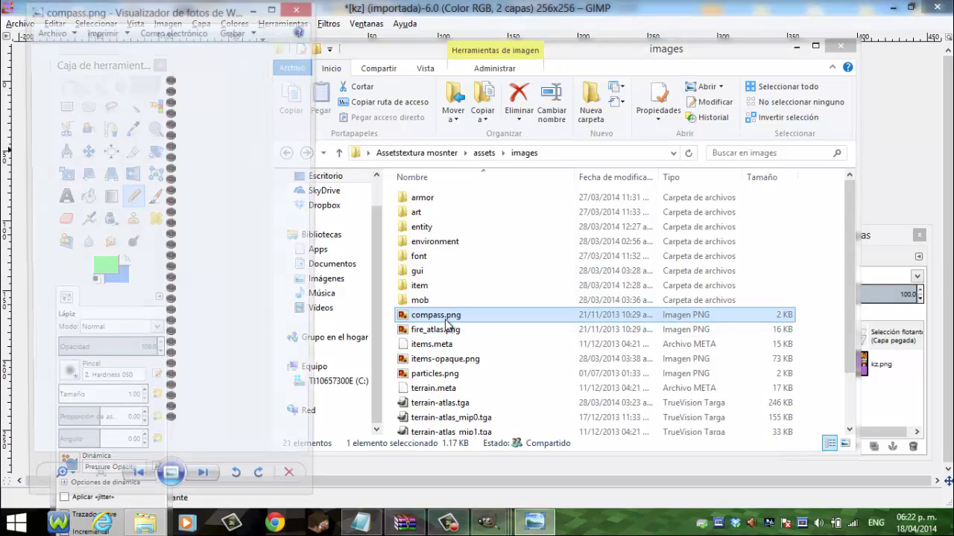
pyautogui.scroll(2, 166, 174)
pyautogui.scroll(1, 224, 223)
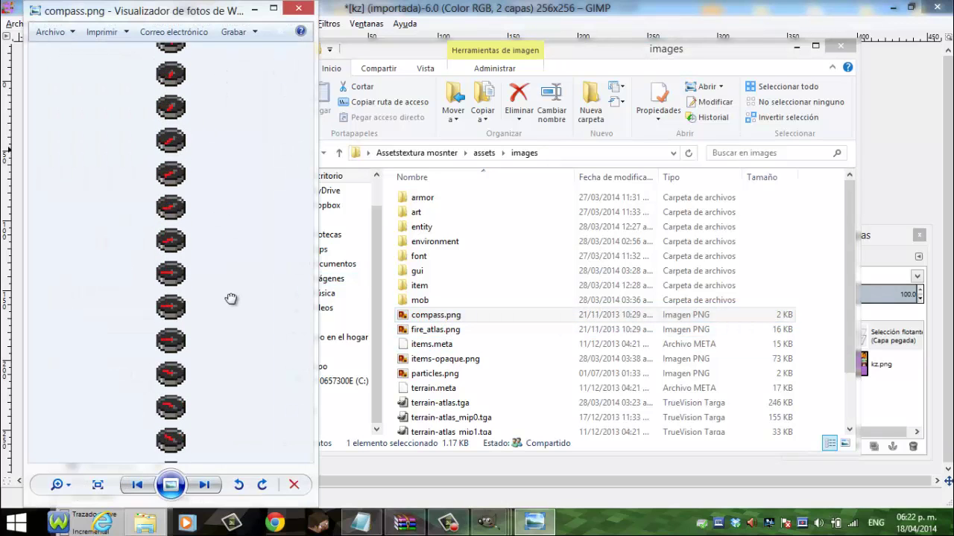
pyautogui.click(298, 8)
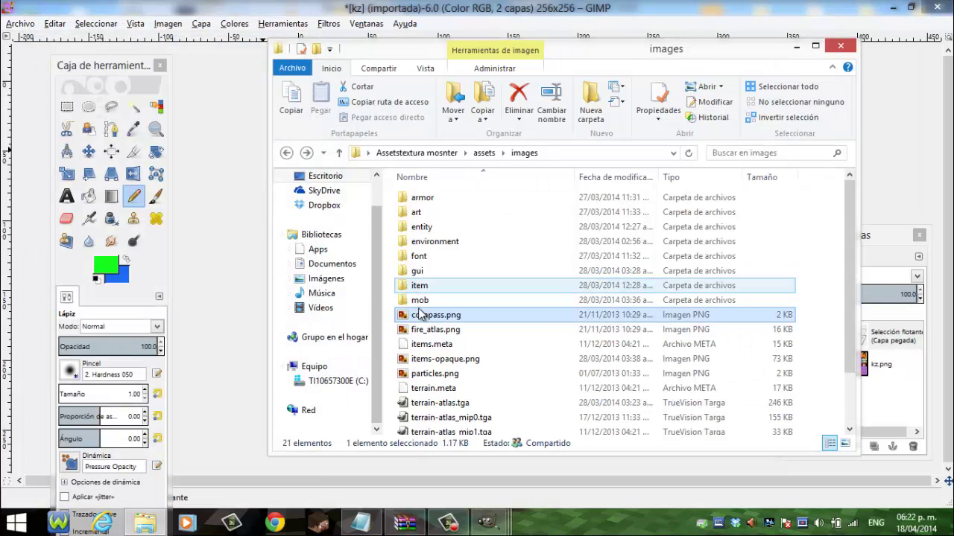
pyautogui.doubleClick(426, 329)
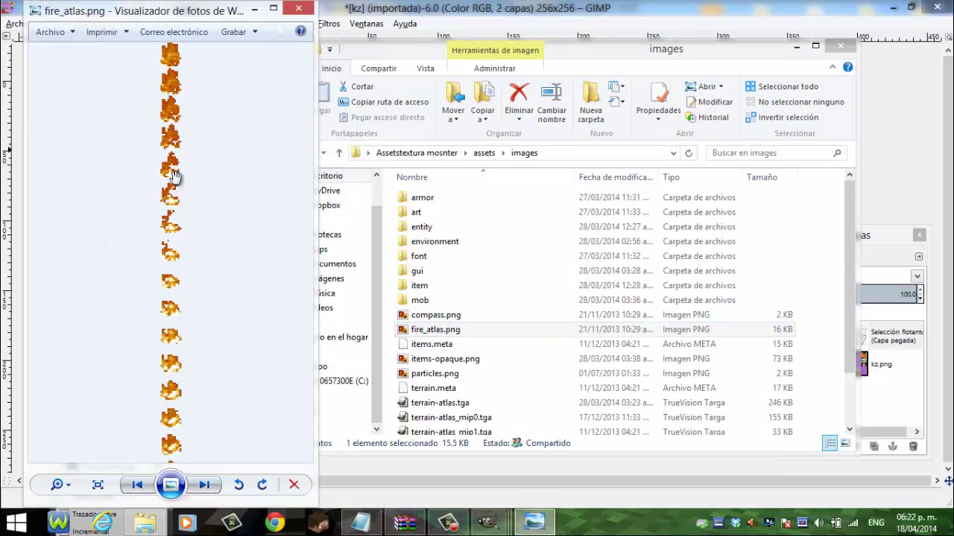
pyautogui.scroll(1, 193, 239)
pyautogui.scroll(1, 249, 275)
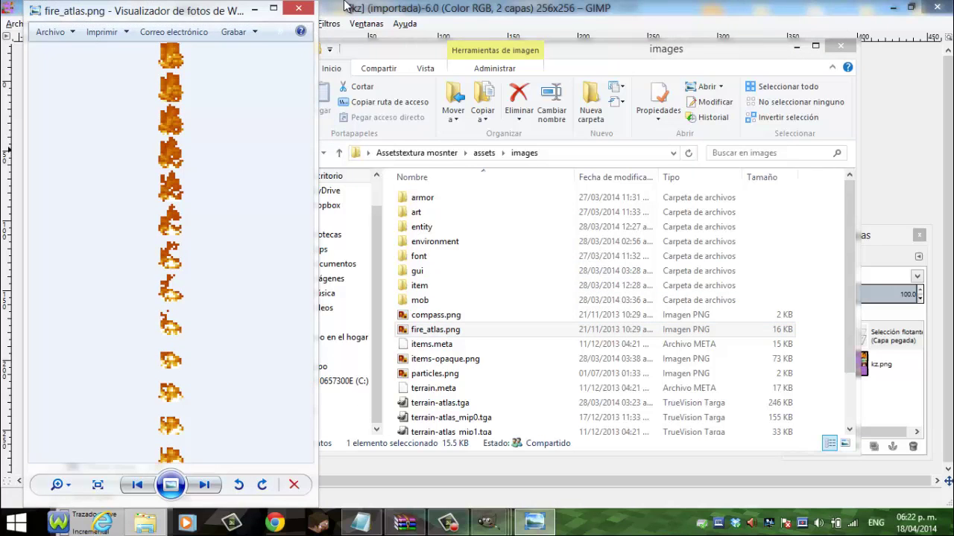
pyautogui.click(300, 8)
# - Open items-opaque.png in Photo Viewer and zoom around the item atlas
pyautogui.press('Down')
pyautogui.press('Down')
pyautogui.press('Return')
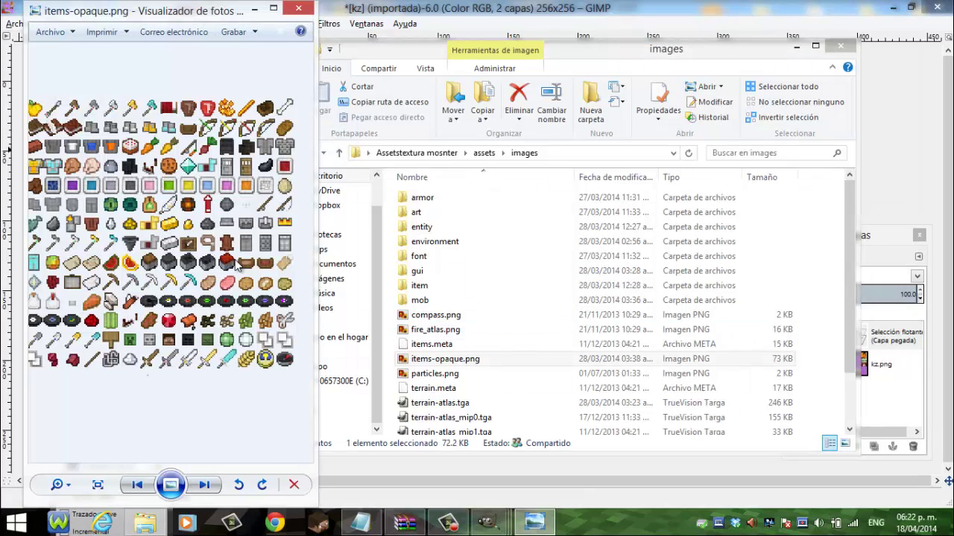
pyautogui.scroll(-1, 237, 264)
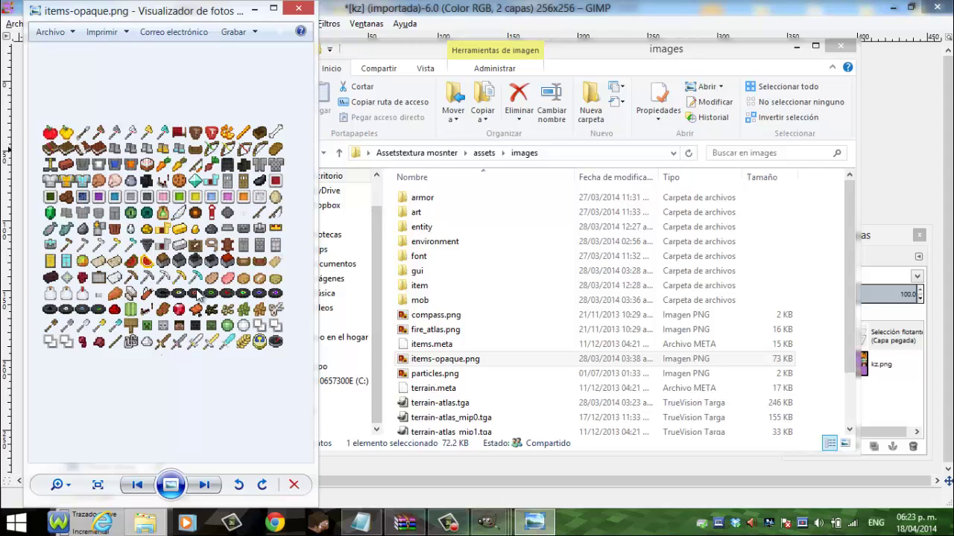
pyautogui.scroll(-1, 200, 293)
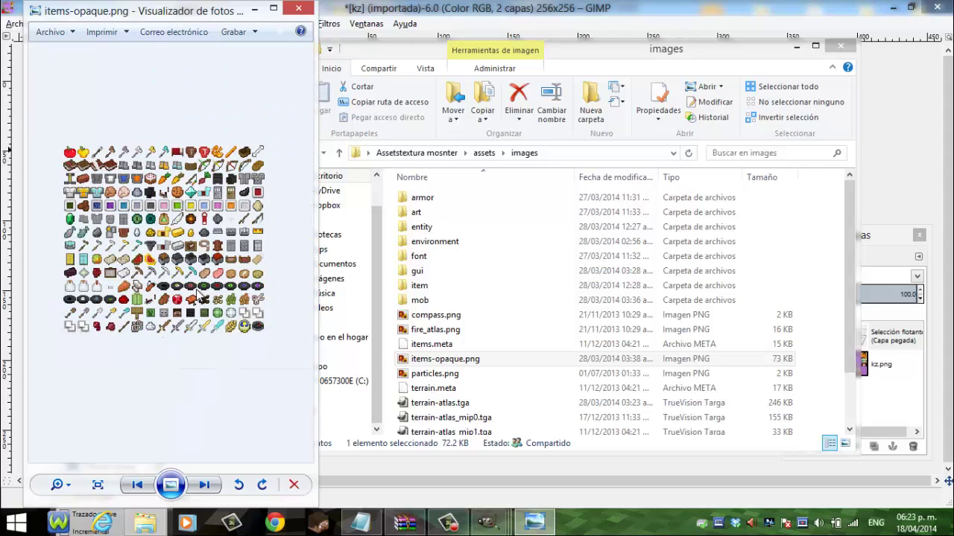
pyautogui.scroll(2, 198, 289)
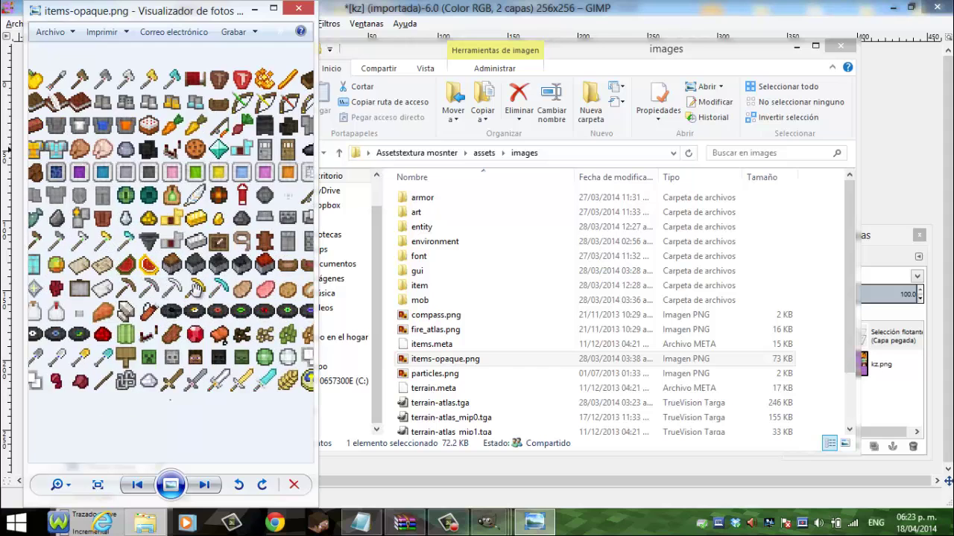
# - Close the atlas preview and briefly preview particles.png in Photo Viewer
pyautogui.hotkey('alt', 'F4')
pyautogui.press('Menu')
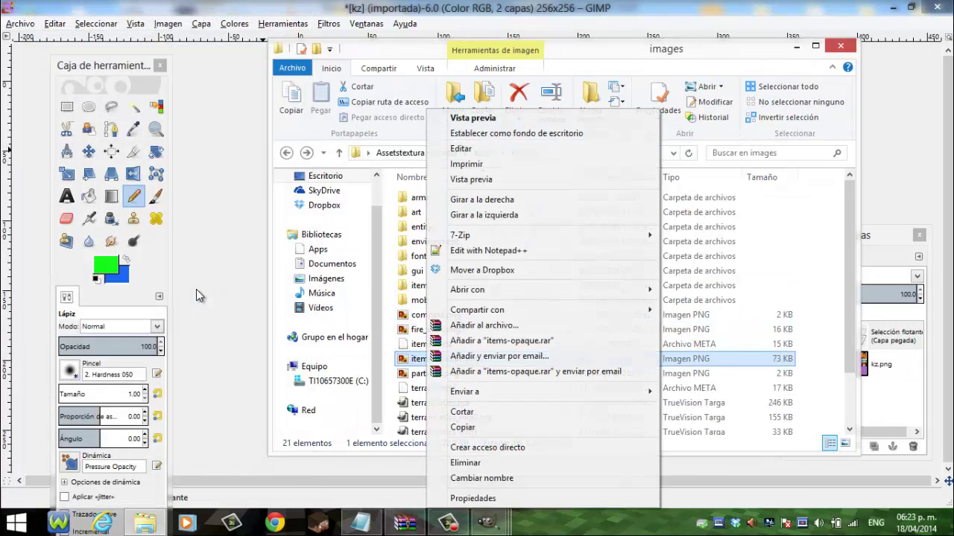
pyautogui.press('Escape')
pyautogui.press('Down')
pyautogui.press('Return')
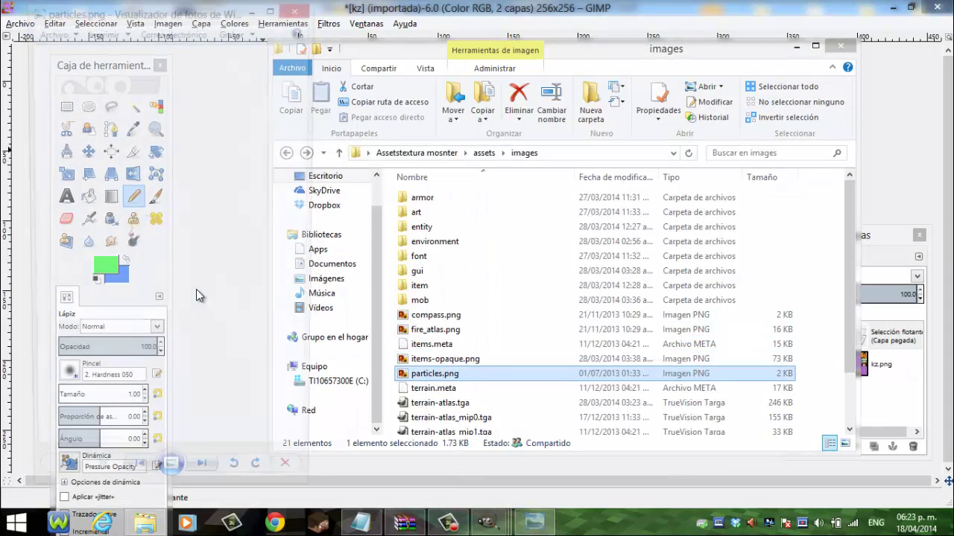
pyautogui.scroll(1, 196, 289)
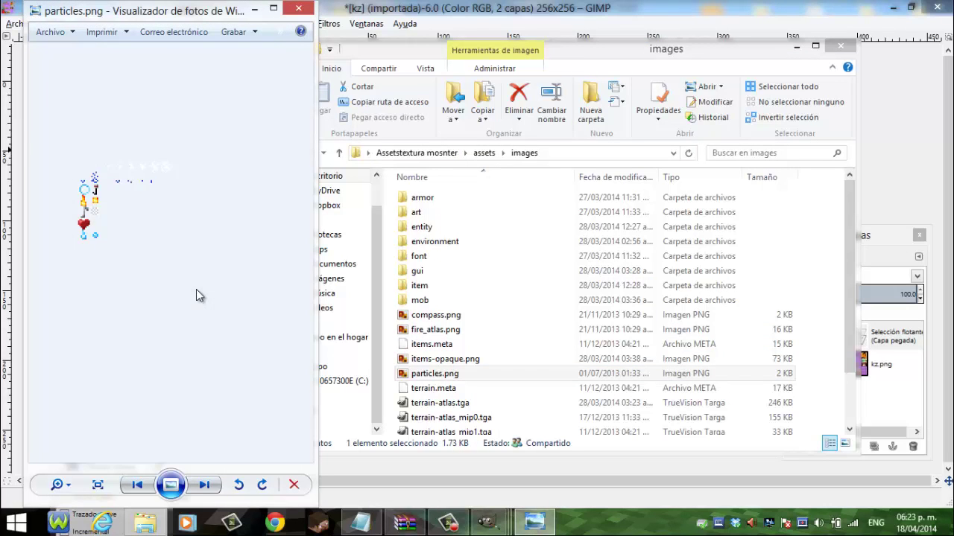
pyautogui.scroll(1, 195, 289)
pyautogui.hotkey('alt', 'F4')
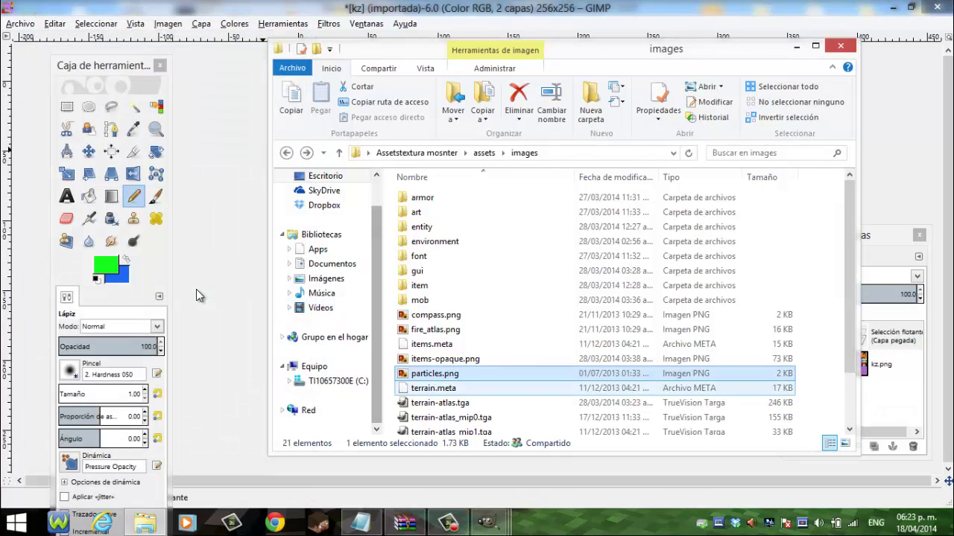
# - Open items-opaque.png in GNU Image Manipulation Program via the Open with context menu
pyautogui.hotkey('shift', 'F10')
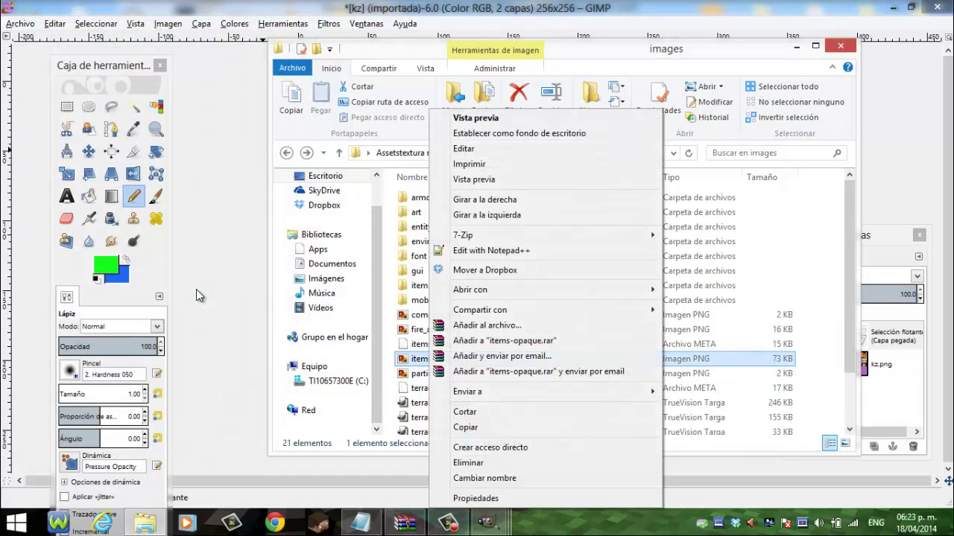
pyautogui.press('Down')
pyautogui.press('Down')
pyautogui.press('Down')
pyautogui.press('Right')
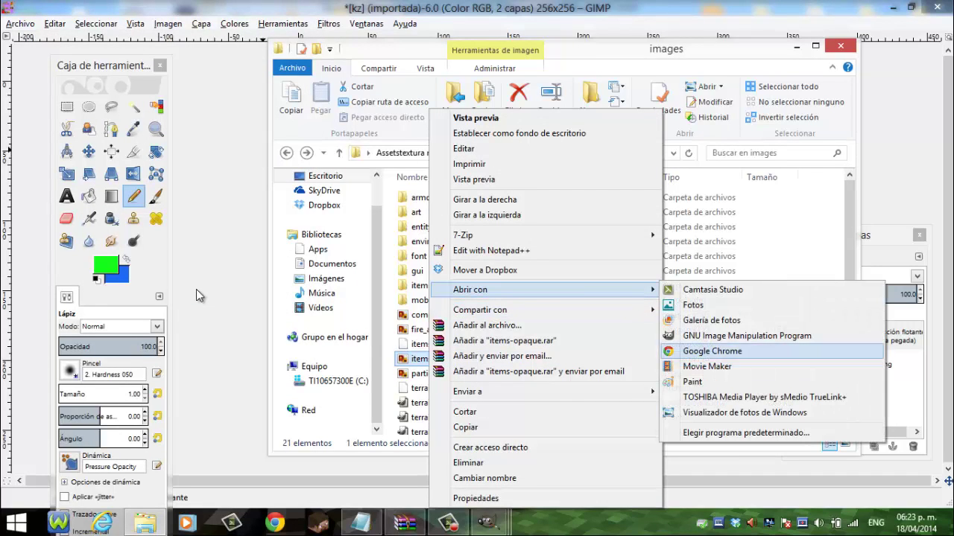
pyautogui.press('Up')
pyautogui.press('Return')
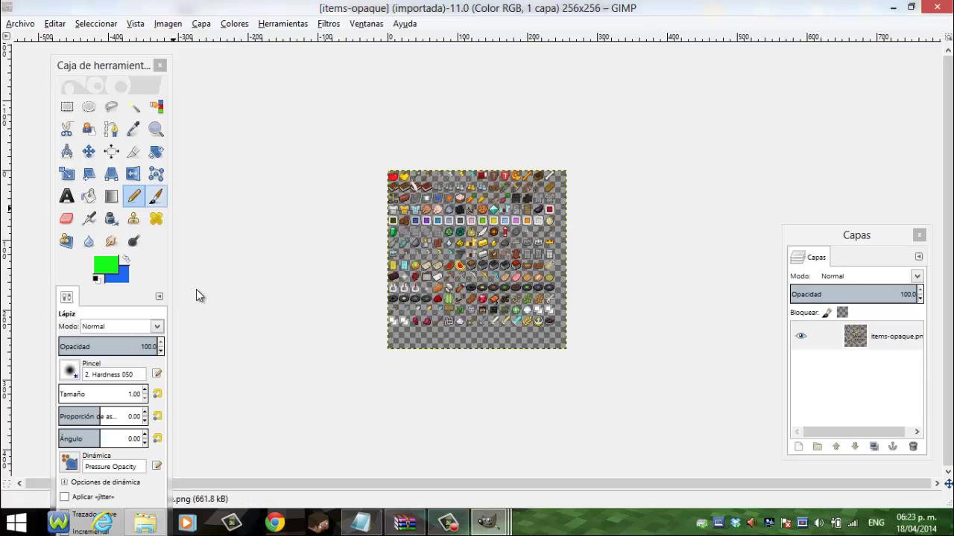
# - Zoom GIMP's view in closely on the iron and gold shovel row of the items-opaque atlas
pyautogui.press('z')
pyautogui.press('+')
pyautogui.press('+')
pyautogui.press('+')
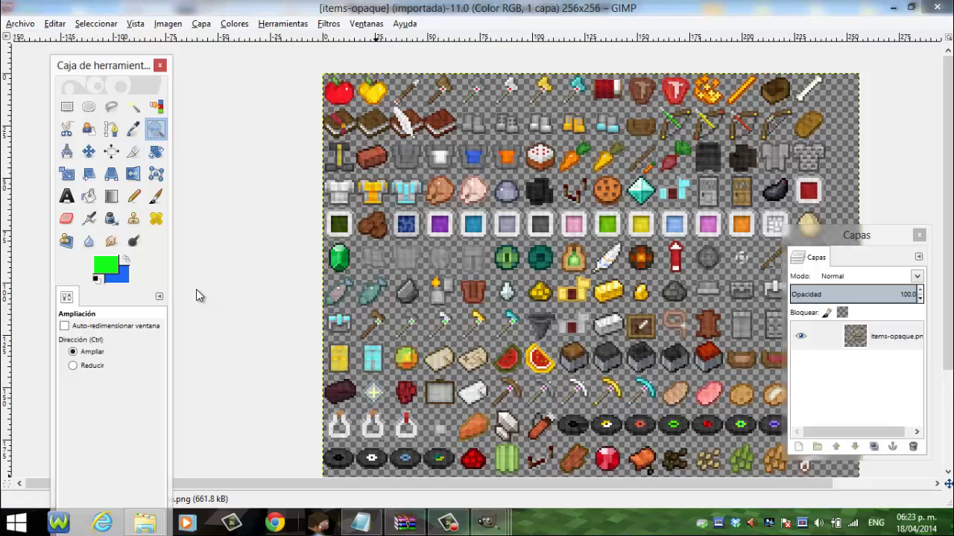
pyautogui.hscroll(3, 196, 289)
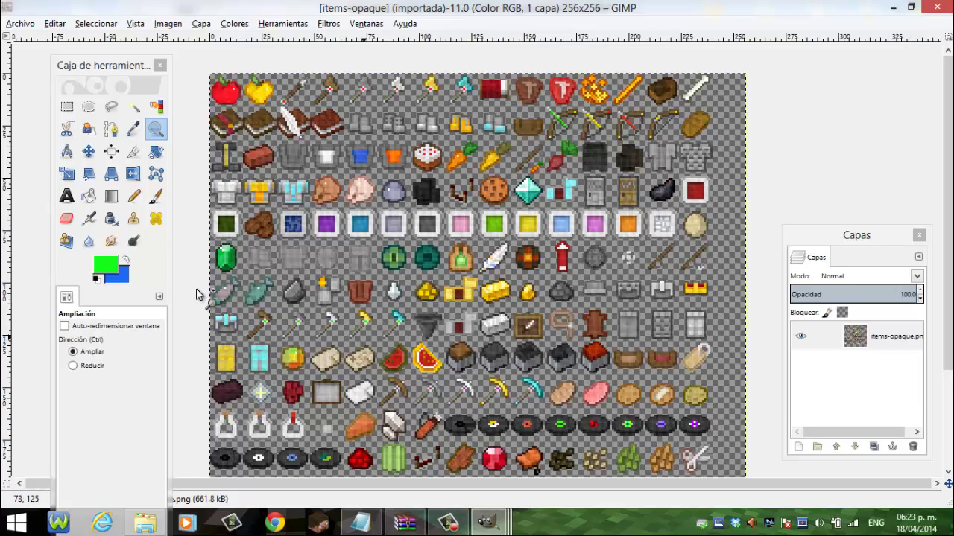
pyautogui.click(579, 116)
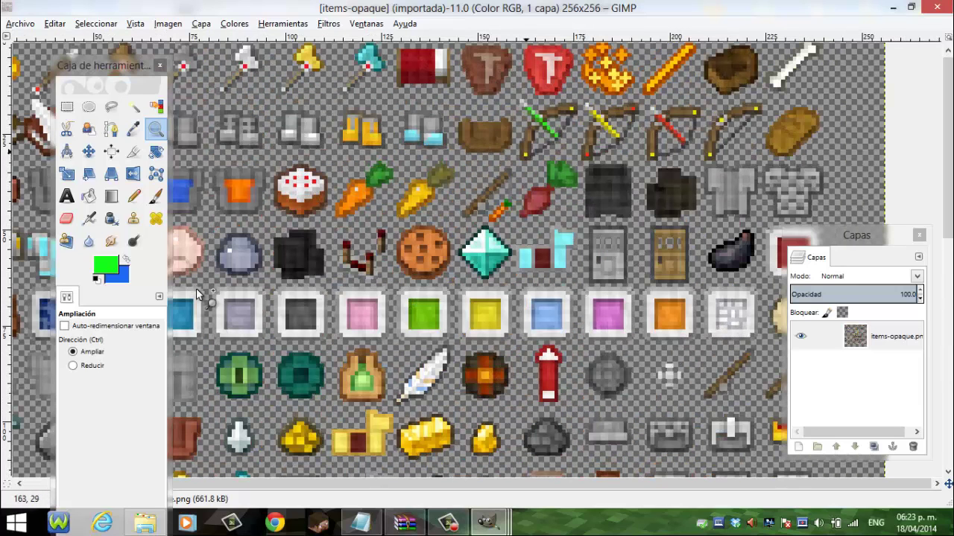
pyautogui.hscroll(-3, 196, 294)
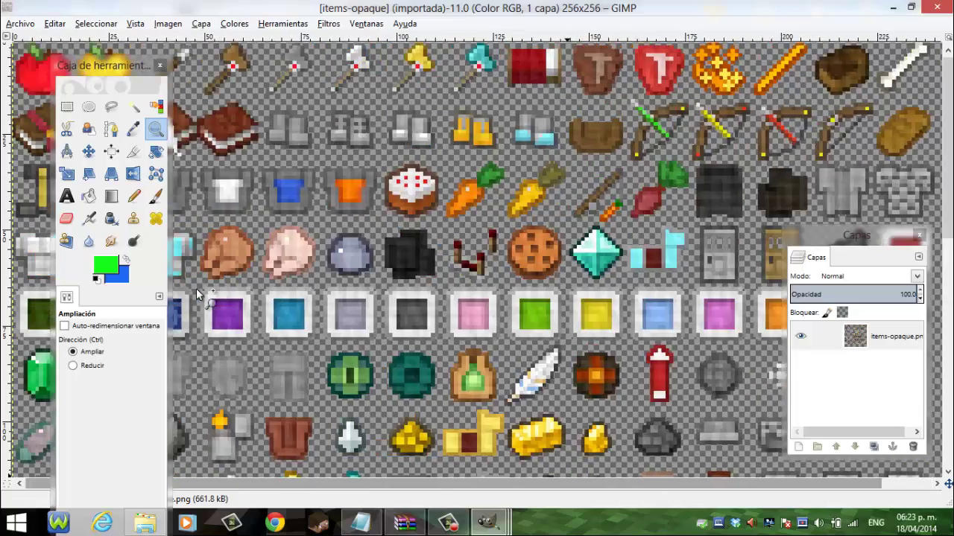
pyautogui.scroll(-5, 196, 294)
pyautogui.click(196, 289)
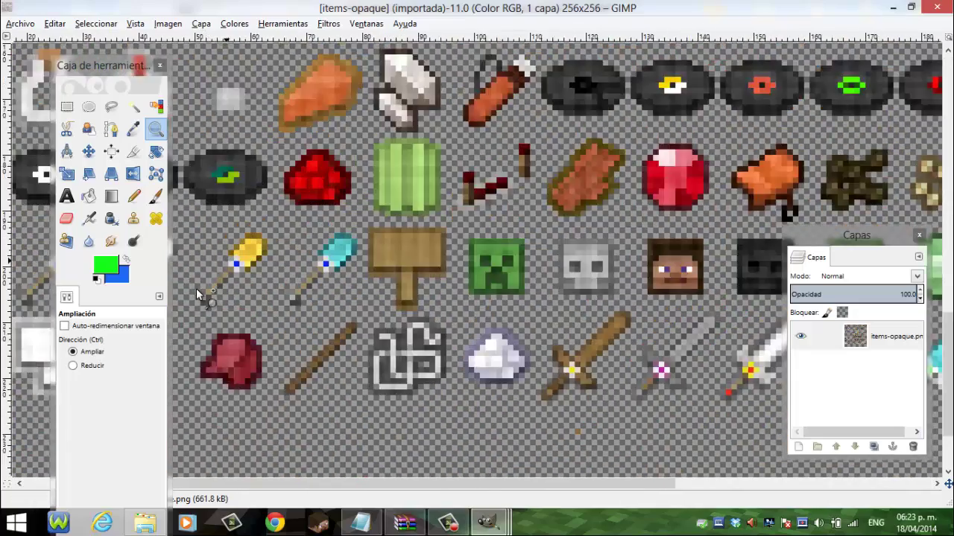
pyautogui.click(196, 289)
pyautogui.hscroll(-5, 196, 289)
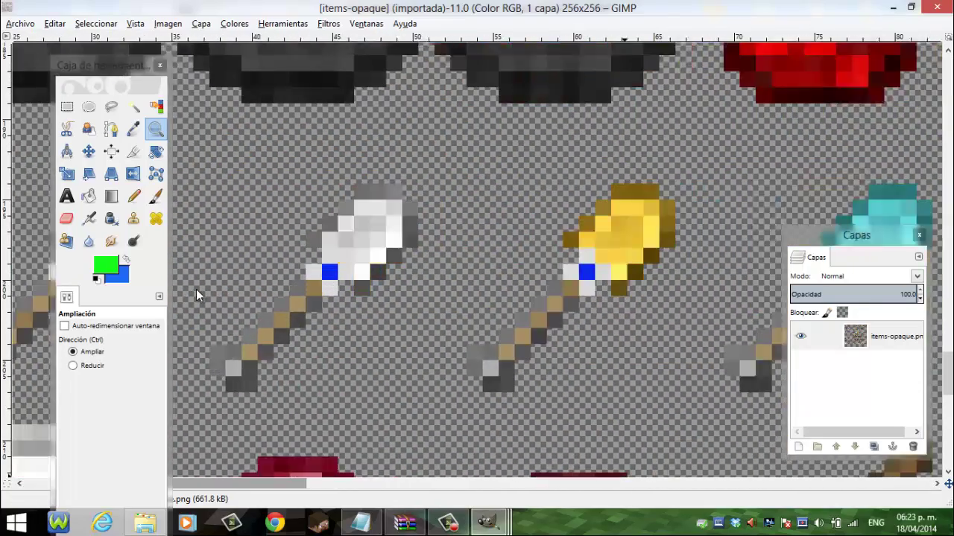
pyautogui.hscroll(-2, 196, 289)
# - With a 1-pixel Pencil, paint a green pixel and fill the iron shovel head in sampled light grey
pyautogui.press('p')
pyautogui.press('n')
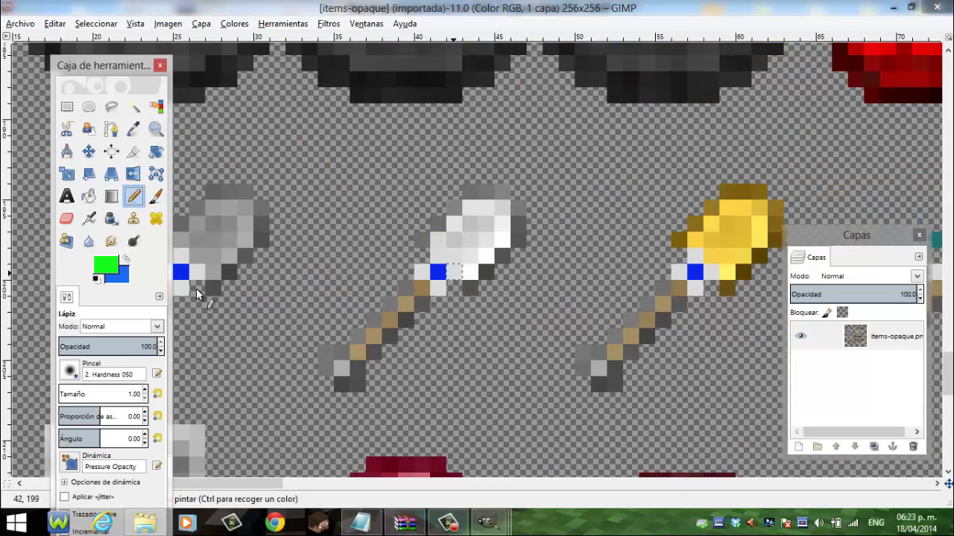
pyautogui.click(438, 272)
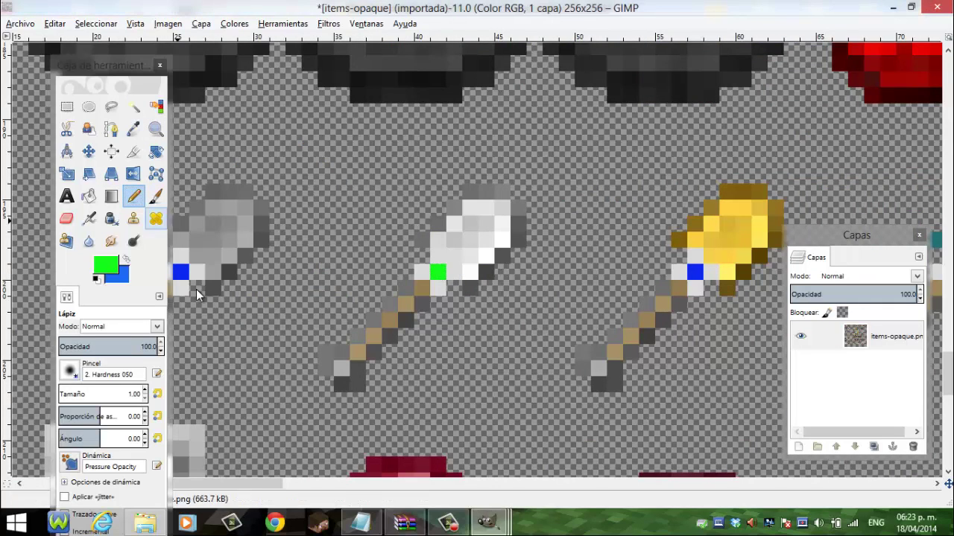
pyautogui.press('o')
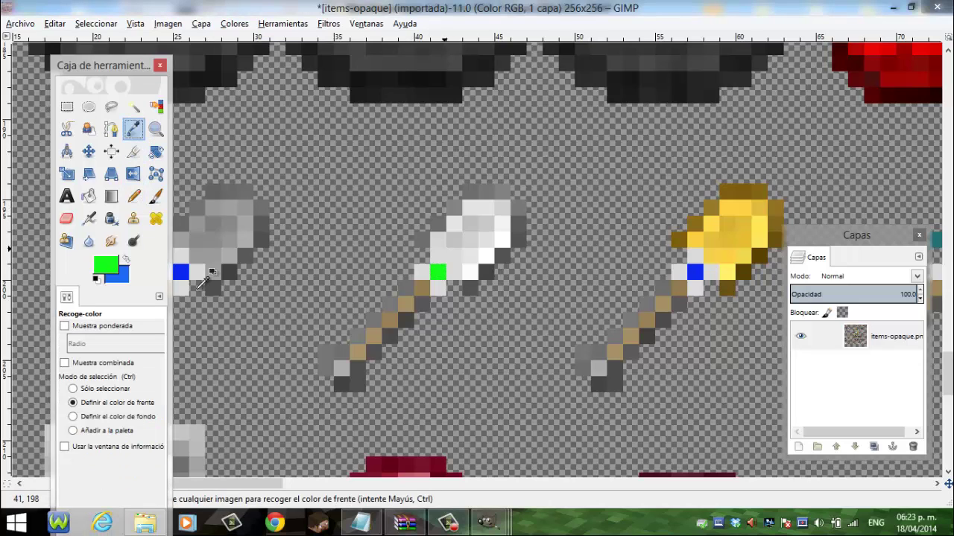
pyautogui.click(200, 284)
pyautogui.press('n')
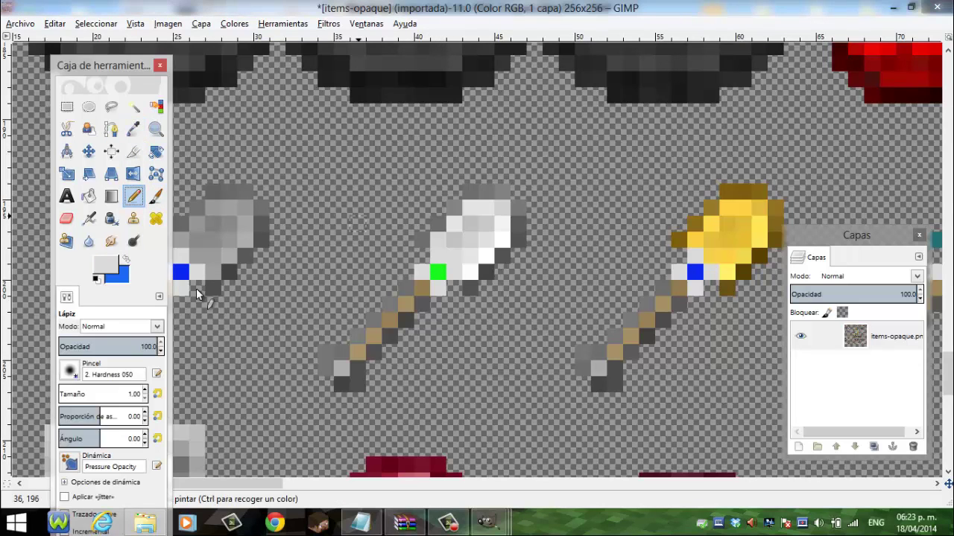
pyautogui.moveTo(454, 223); pyautogui.dragTo(422, 239)
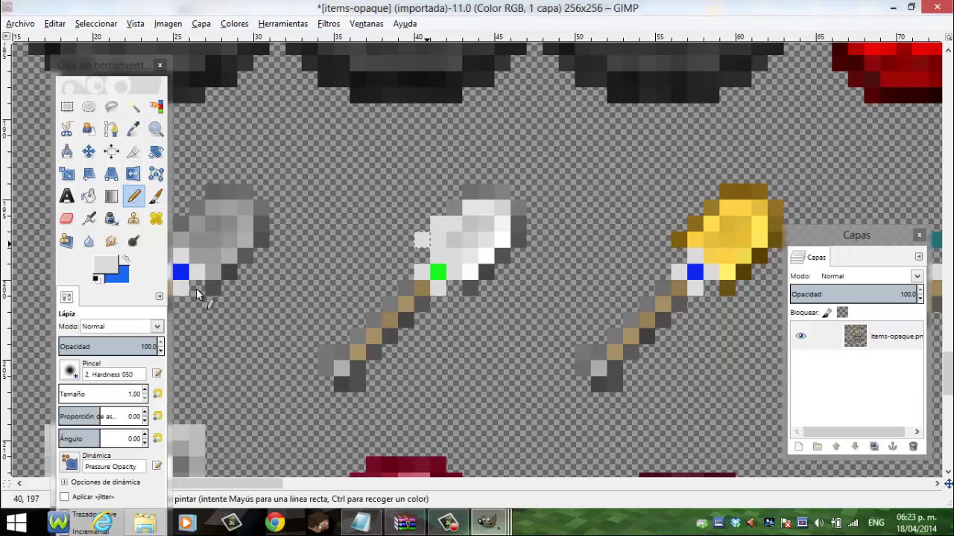
pyautogui.click(454, 208)
pyautogui.moveTo(469, 191); pyautogui.dragTo(503, 192)
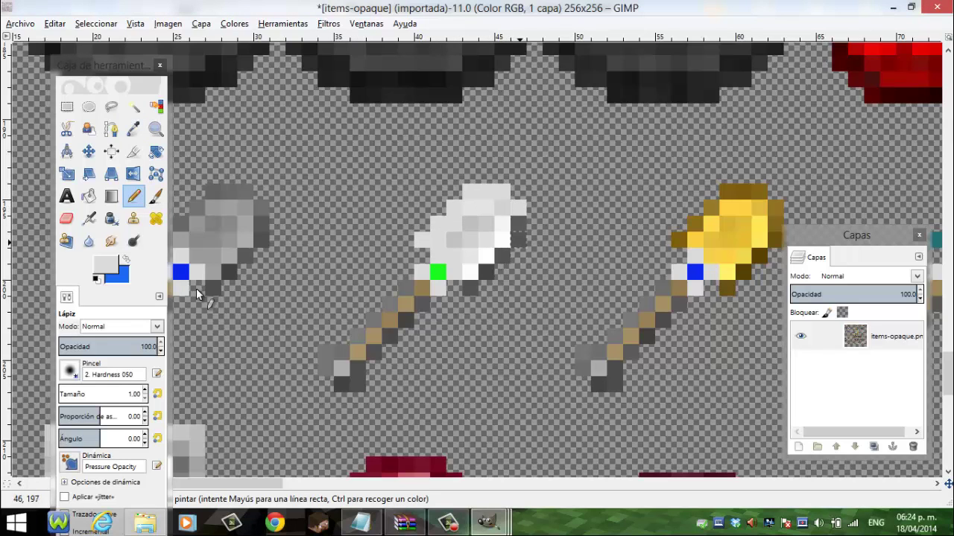
pyautogui.moveTo(518, 242); pyautogui.dragTo(519, 217)
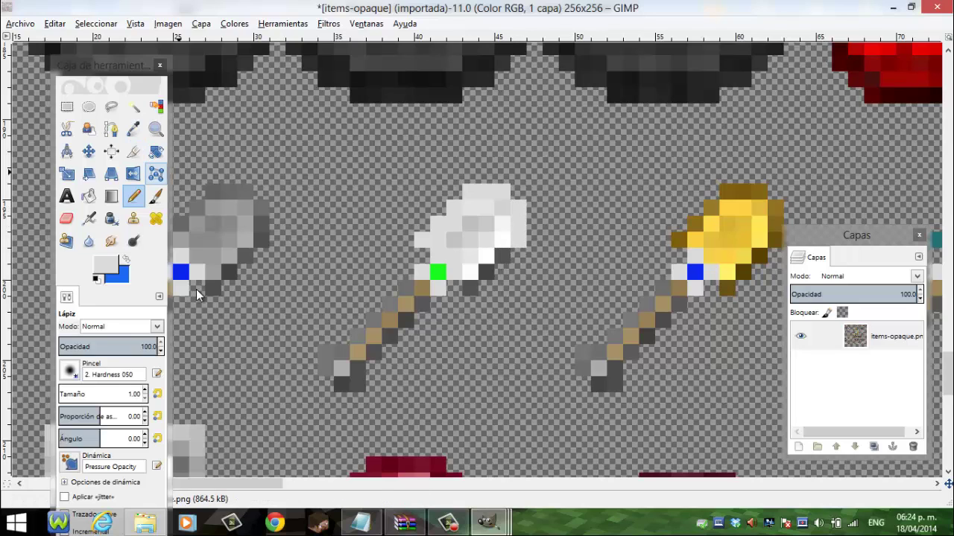
# - Paint grey outline pixels along the shovel head's upper-left edge, top edge and upper-right corner
pyautogui.press('o')
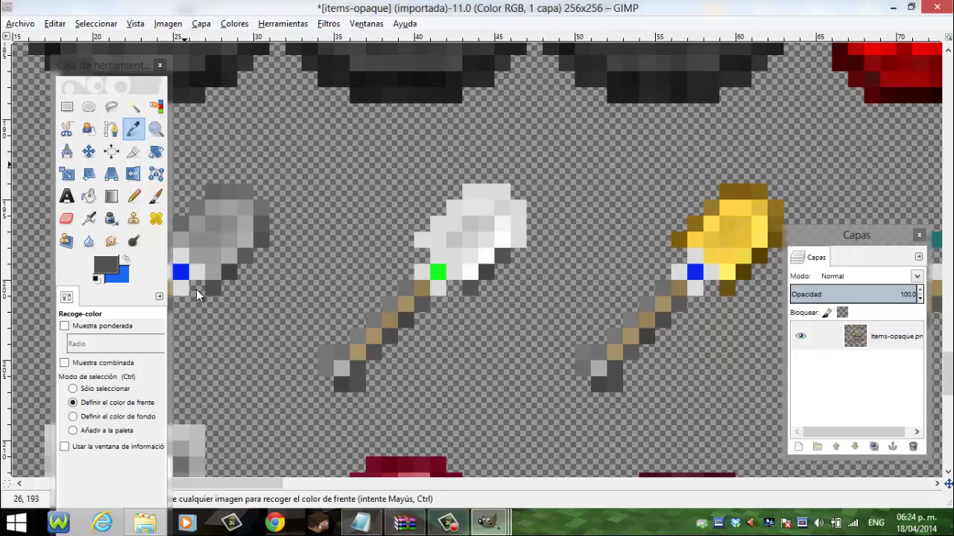
pyautogui.press('n')
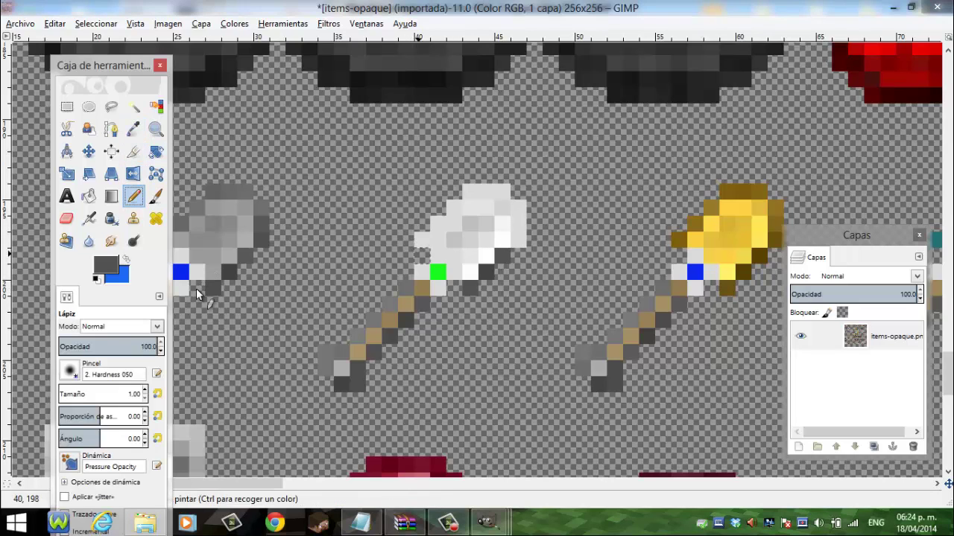
pyautogui.moveTo(409, 246); pyautogui.dragTo(424, 223)
pyautogui.click(422, 207)
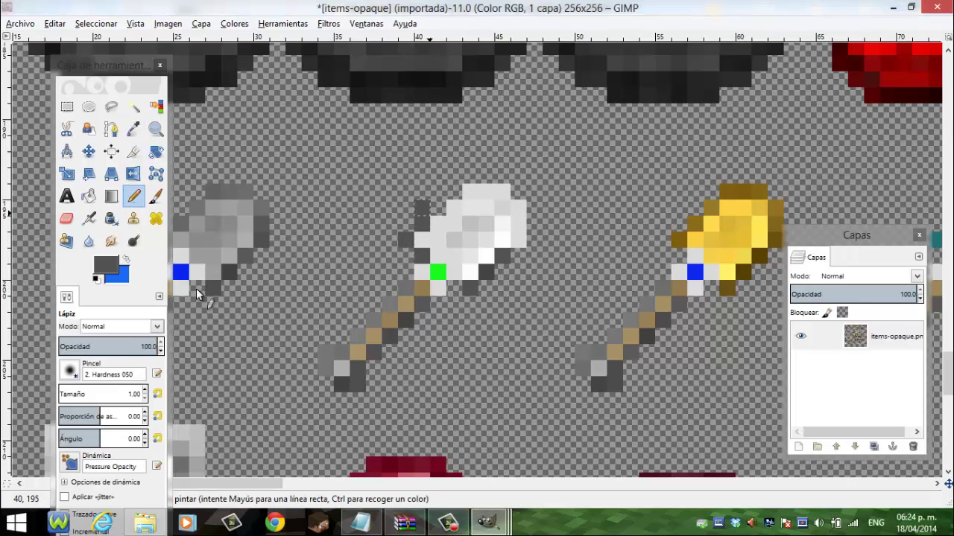
pyautogui.click(438, 207)
pyautogui.click(454, 191)
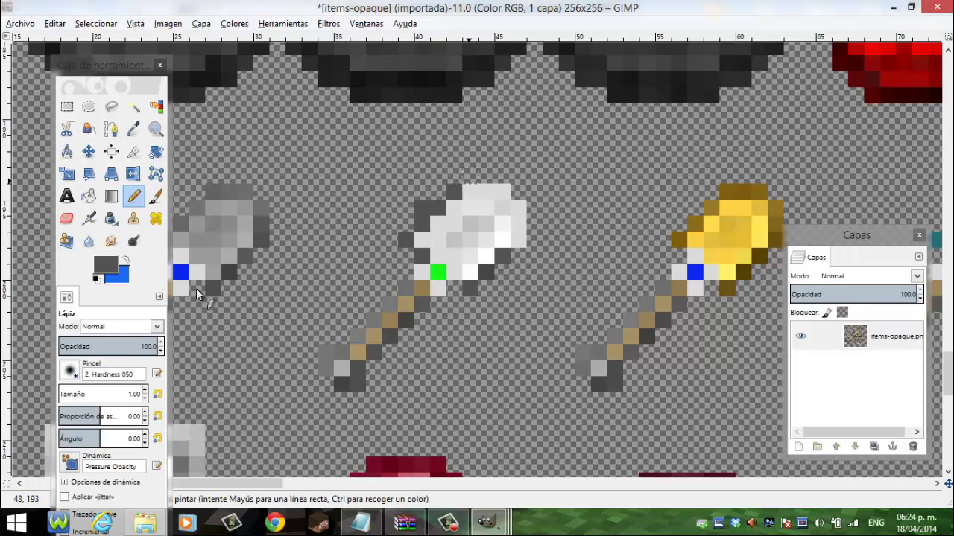
pyautogui.click(470, 176)
pyautogui.click(503, 176)
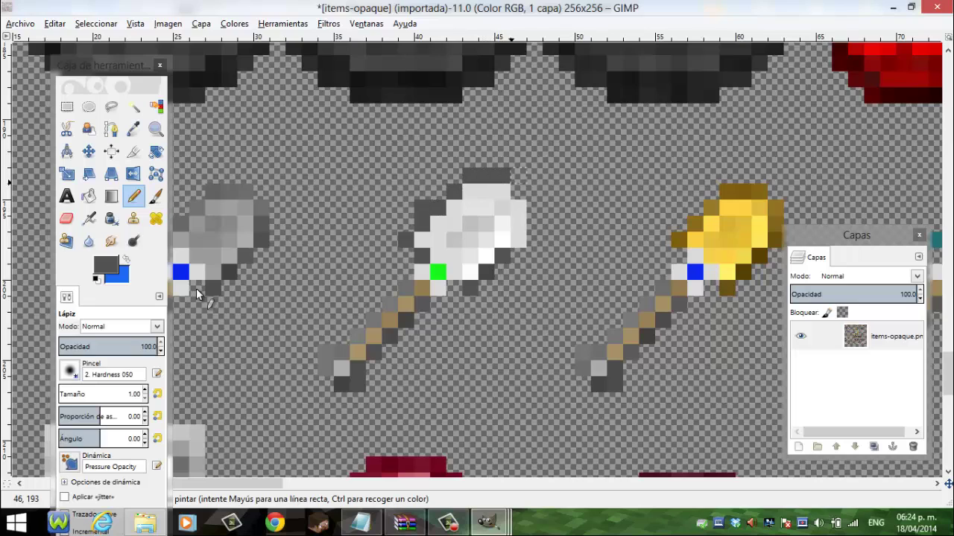
pyautogui.click(518, 176)
pyautogui.click(519, 193)
# - Darken pixels down the head's right and lower-right edges and along the edge below it
pyautogui.click(535, 208)
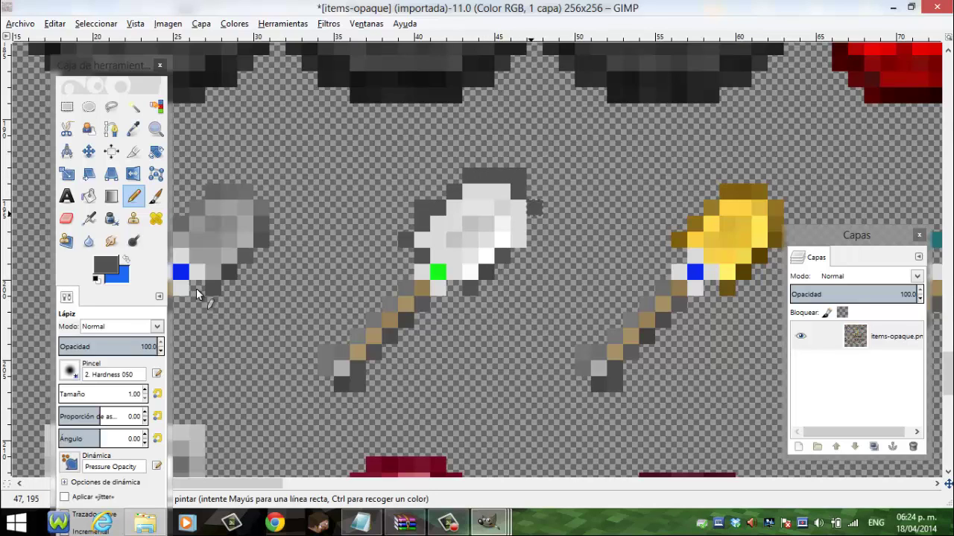
pyautogui.click(535, 224)
pyautogui.click(518, 192)
pyautogui.click(535, 240)
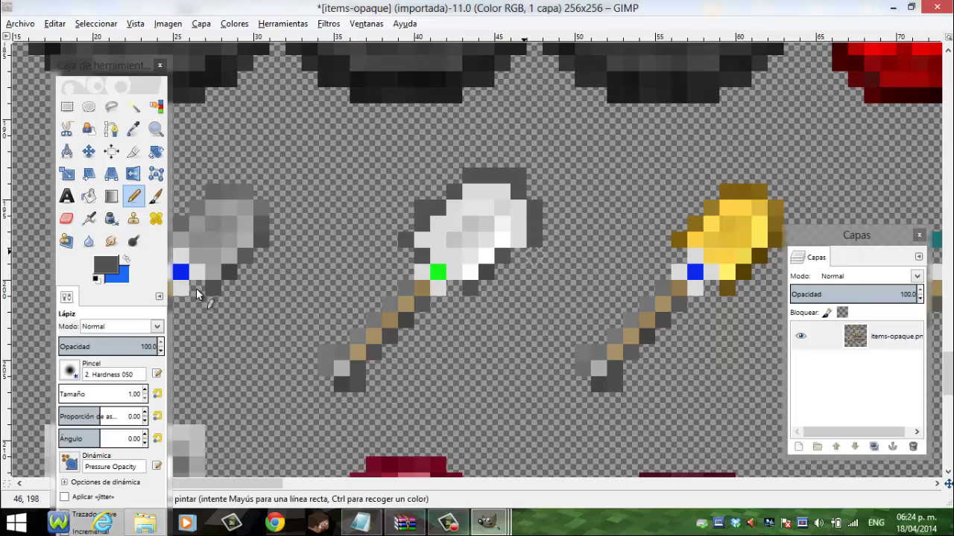
pyautogui.click(519, 256)
pyautogui.click(503, 272)
pyautogui.click(490, 289)
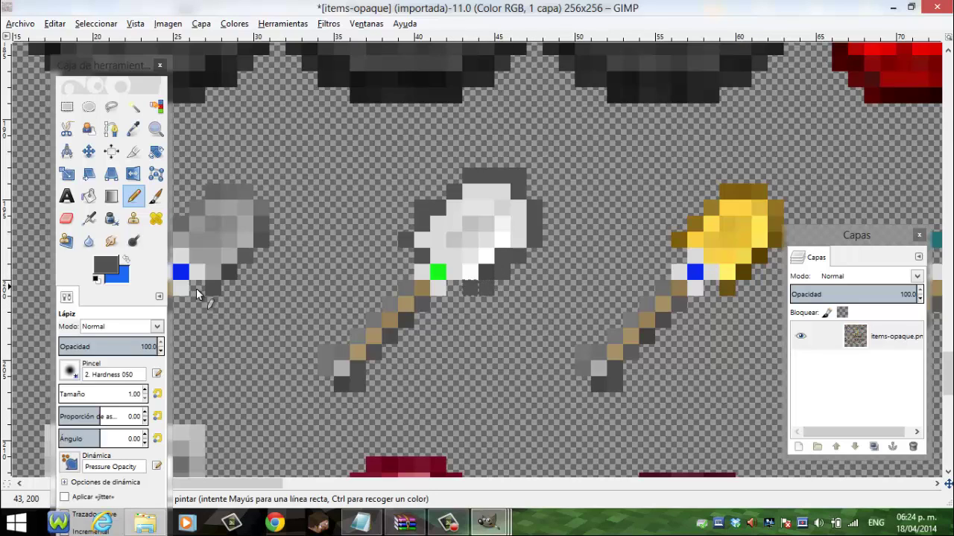
pyautogui.click(458, 289)
pyautogui.scroll(-3, 197, 294)
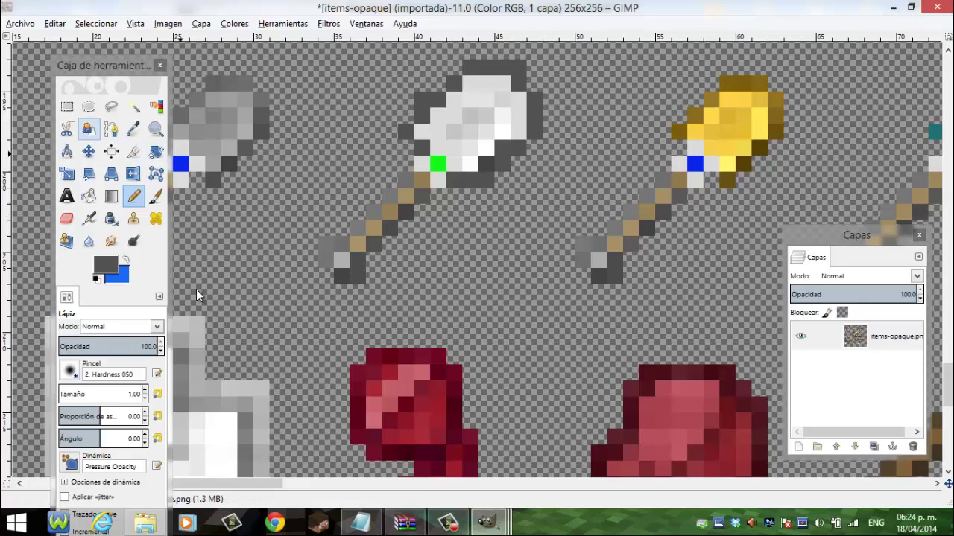
# - Erase three stray dark pixels around the shovel head with the Eraser
pyautogui.hotkey('shift', 'e')
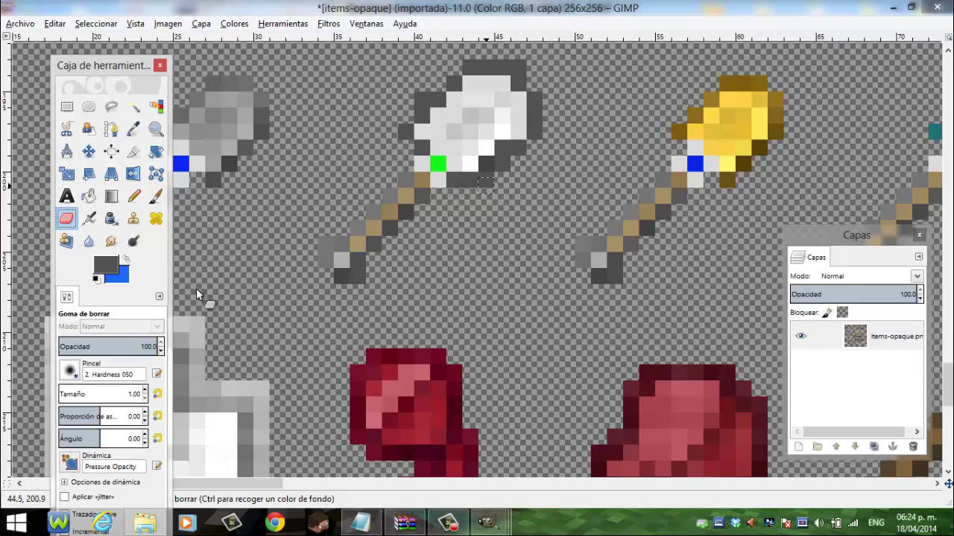
pyautogui.click(486, 183)
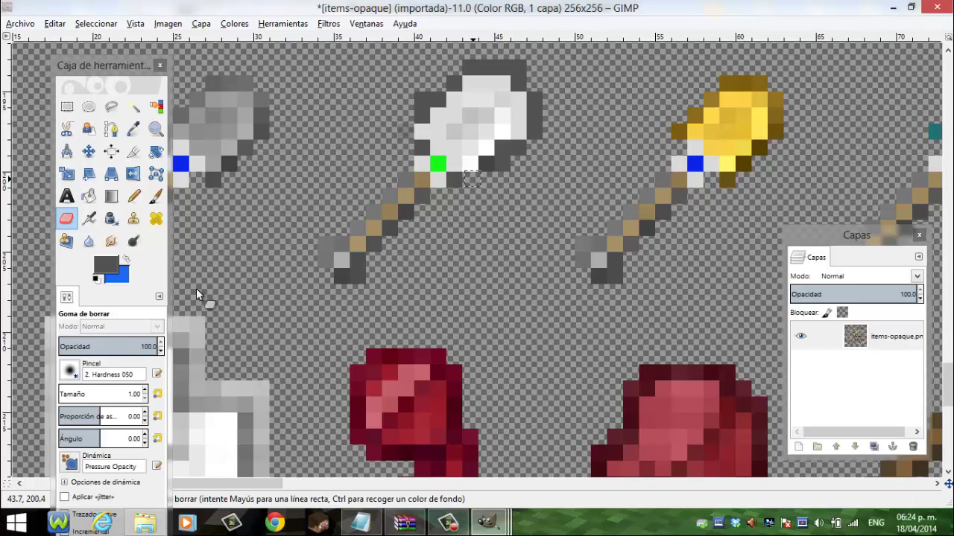
pyautogui.click(418, 99)
pyautogui.click(518, 149)
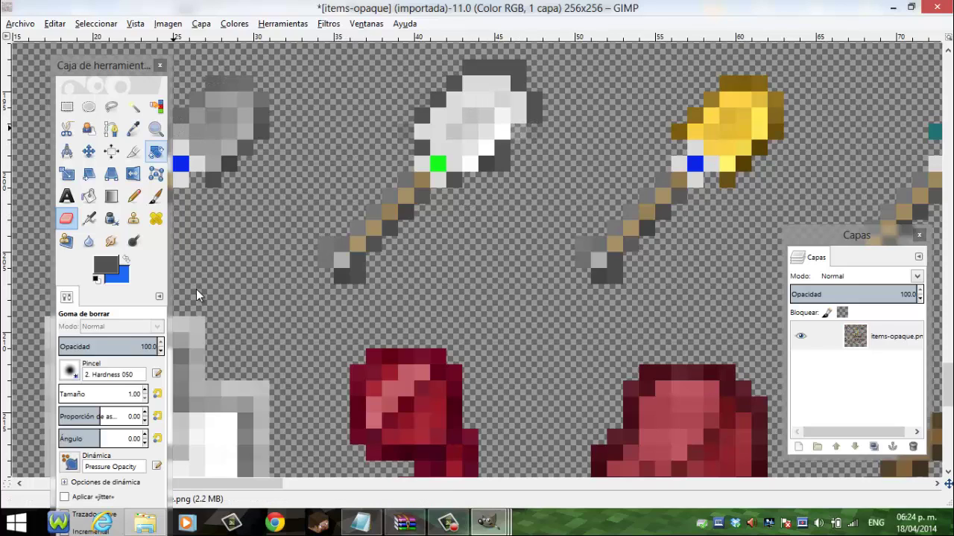
# - Switch to the Paintbrush and set it to a small brush size
pyautogui.press('p')
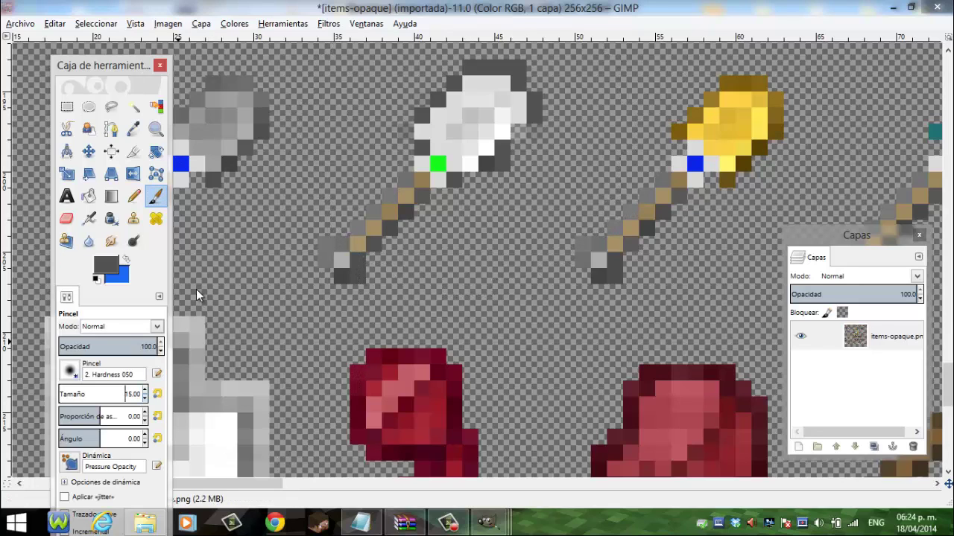
pyautogui.write('3')
pyautogui.press('Return')
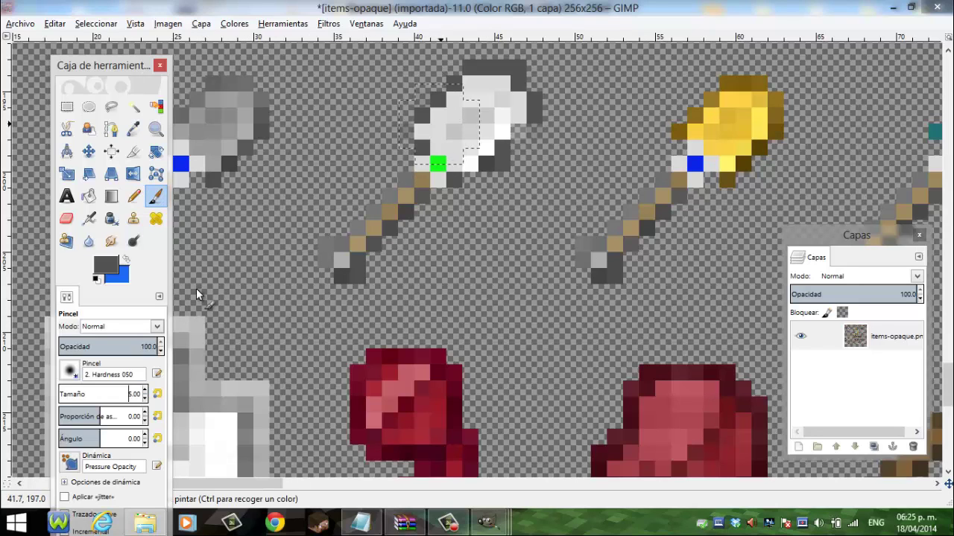
# - Sample light grey from the head and brush it over the whole shovel head
pyautogui.click(132, 128)
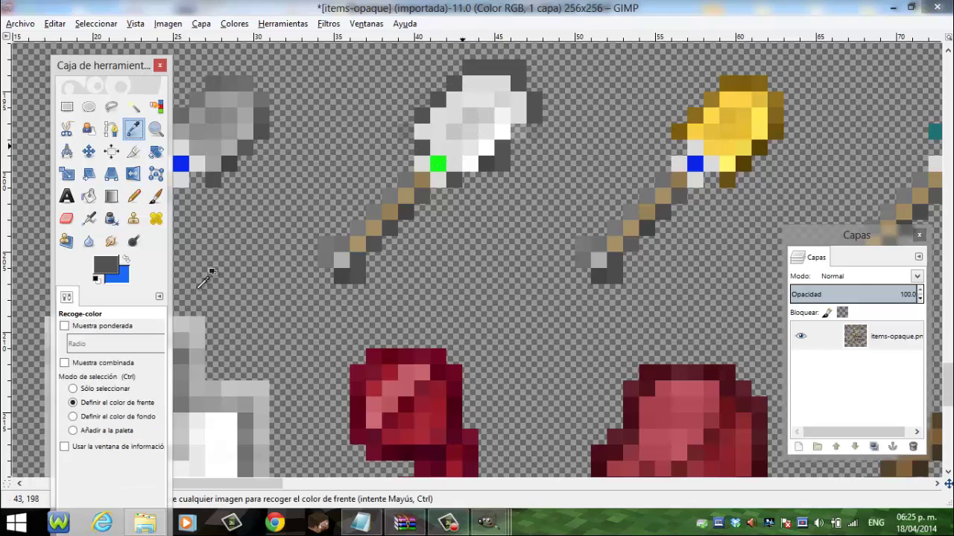
pyautogui.click(198, 288)
pyautogui.press('p')
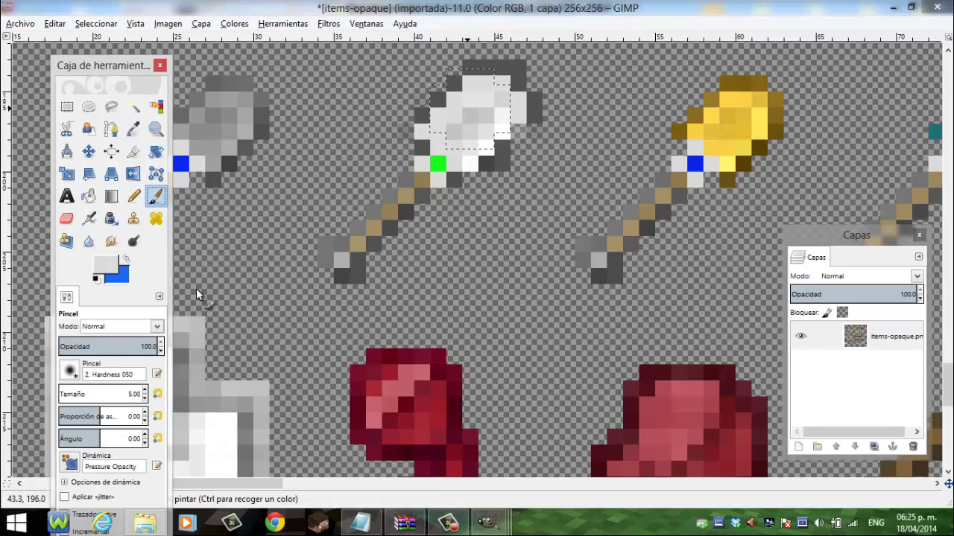
pyautogui.moveTo(434, 134)
pyautogui.mouseDown()
pyautogui.moveTo(435, 90)
pyautogui.moveTo(455, 79)
pyautogui.moveTo(514, 119)
pyautogui.moveTo(555, 104)
pyautogui.mouseUp()
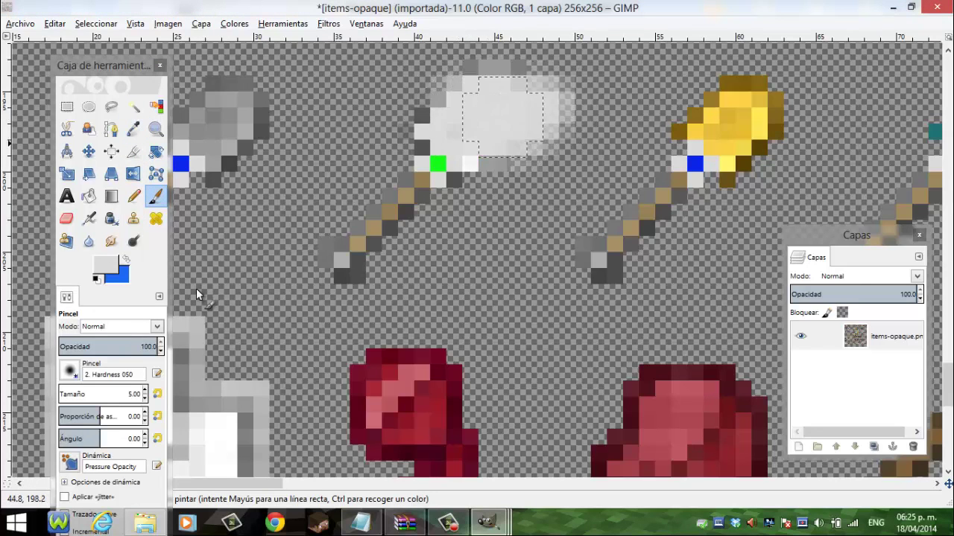
pyautogui.moveTo(447, 74); pyautogui.dragTo(514, 82)
pyautogui.moveTo(417, 52)
pyautogui.mouseDown()
pyautogui.moveTo(417, 134)
pyautogui.moveTo(514, 179)
pyautogui.mouseUp()
pyautogui.scroll(5, 198, 295)
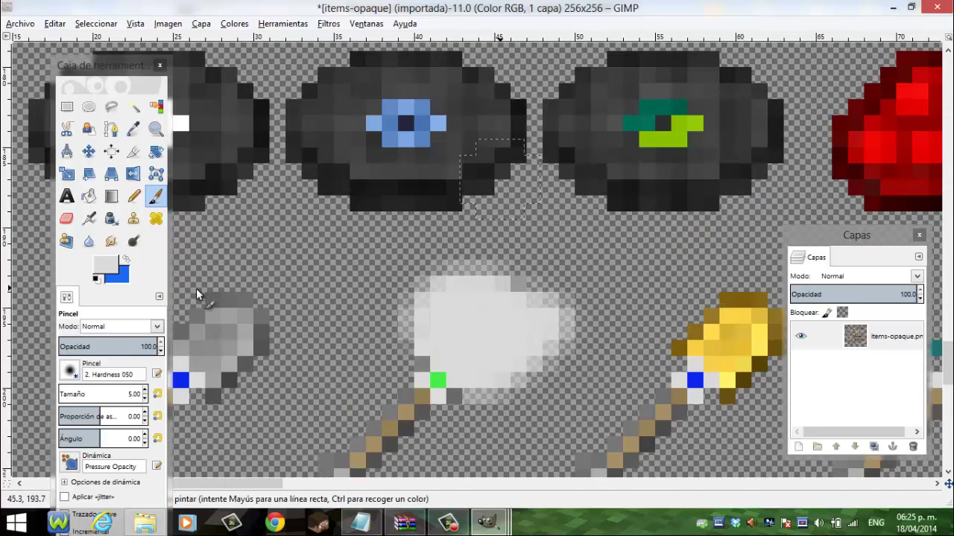
pyautogui.scroll(-3, 499, 179)
pyautogui.moveTo(465, 283)
pyautogui.mouseDown()
pyautogui.moveTo(488, 290)
pyautogui.moveTo(544, 257)
pyautogui.mouseUp()
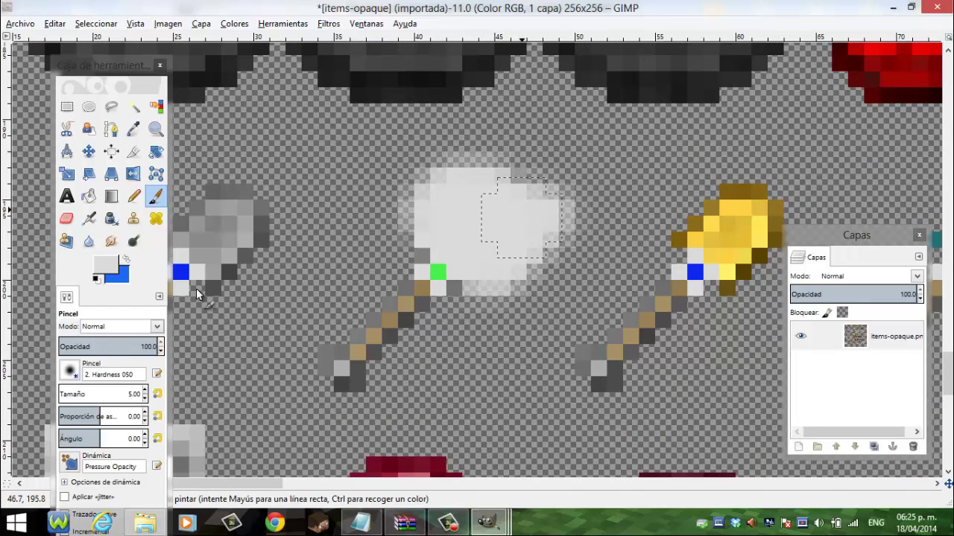
pyautogui.moveTo(519, 218); pyautogui.dragTo(525, 175)
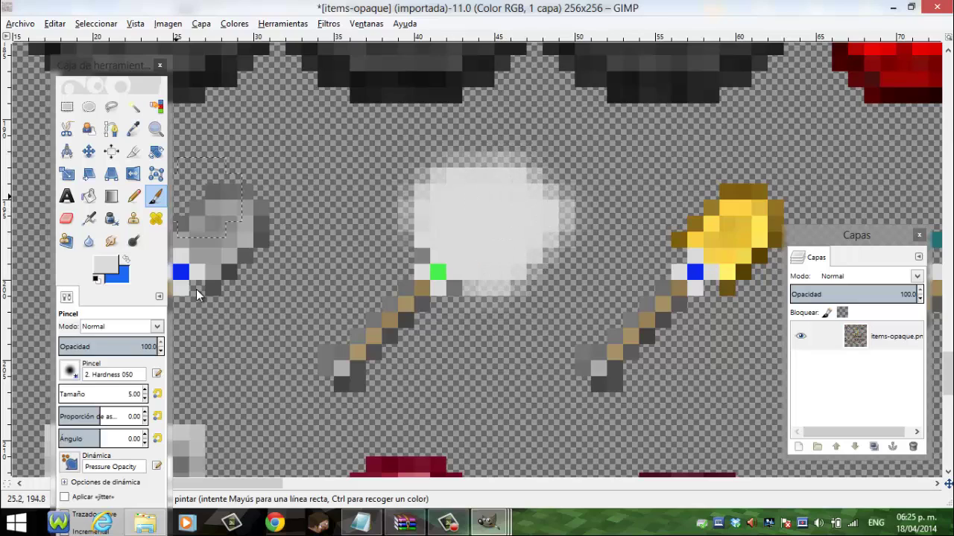
# - With a 1-pixel Pencil in sampled dark grey, redraw the head's outline along its edges and top row
pyautogui.click(133, 195)
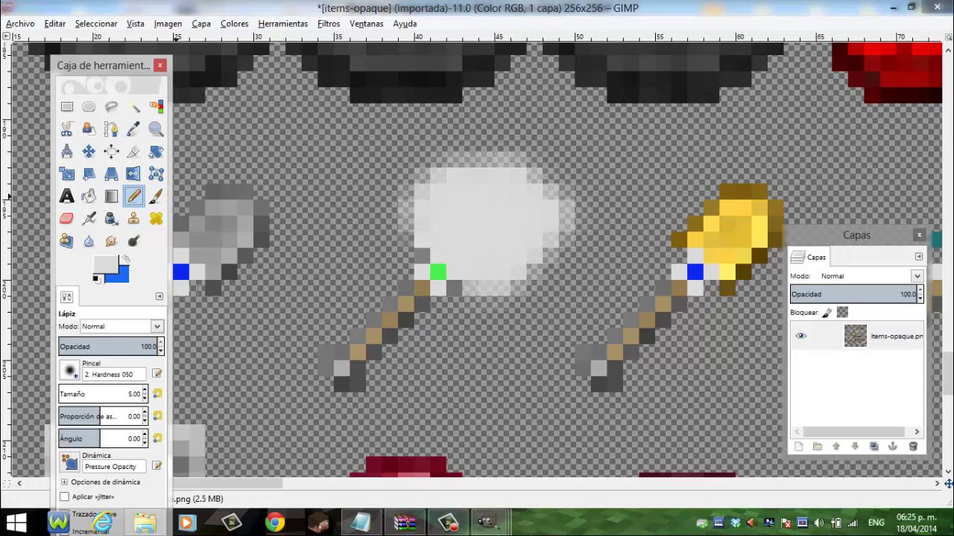
pyautogui.click(145, 398)
pyautogui.click(145, 397)
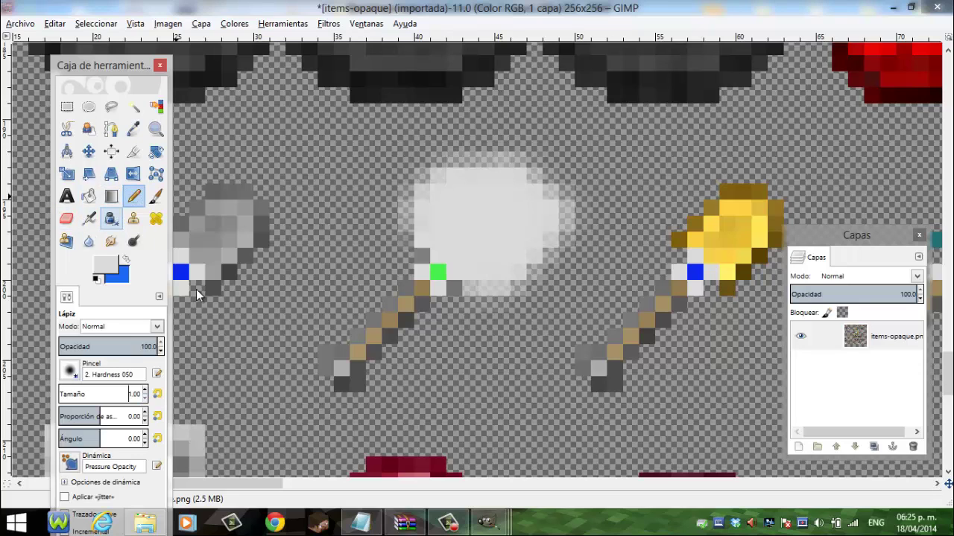
pyautogui.press('o')
pyautogui.click(197, 293)
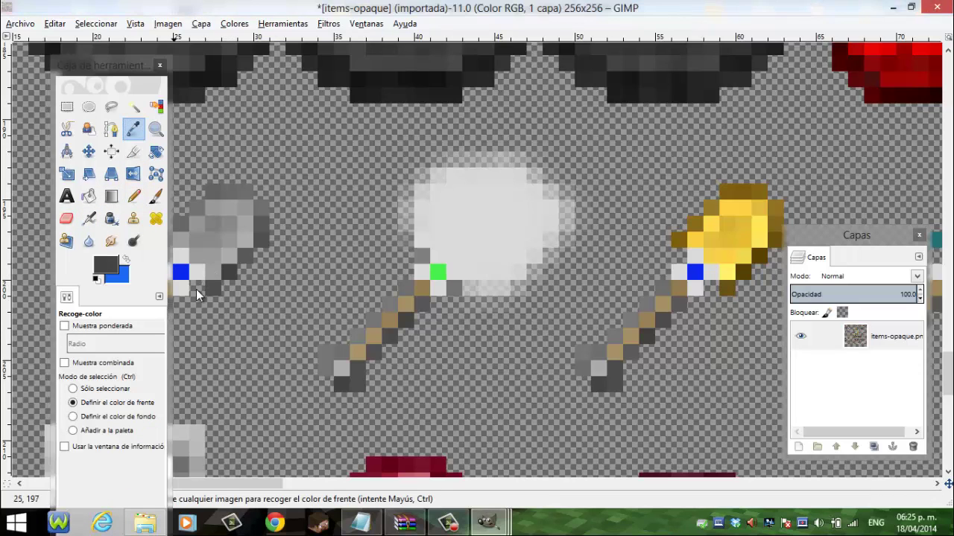
pyautogui.press('ctrl')
pyautogui.moveTo(406, 240)
pyautogui.mouseDown()
pyautogui.moveTo(406, 216)
pyautogui.moveTo(447, 171)
pyautogui.moveTo(503, 175)
pyautogui.moveTo(518, 159)
pyautogui.moveTo(566, 210)
pyautogui.moveTo(501, 290)
pyautogui.moveTo(469, 289)
pyautogui.moveTo(534, 271)
pyautogui.mouseUp()
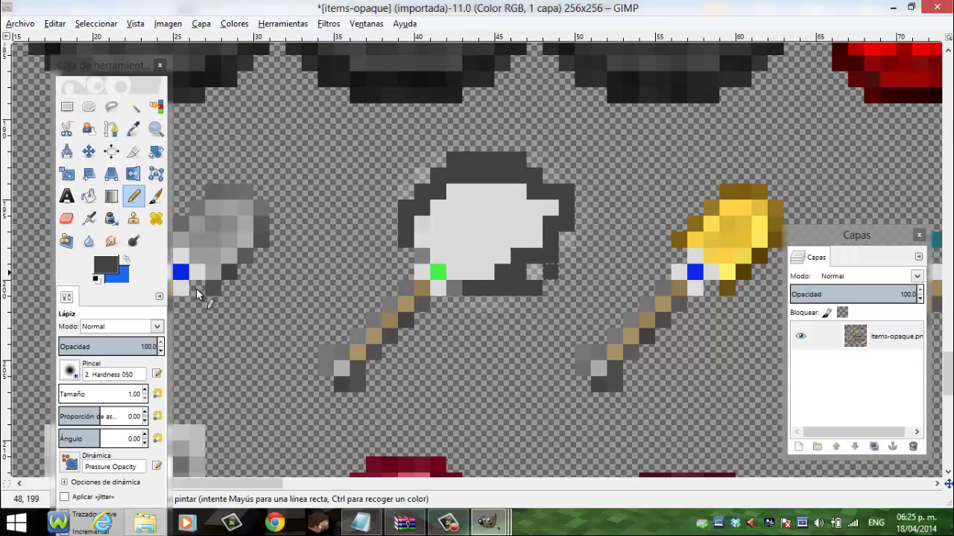
pyautogui.click(550, 208)
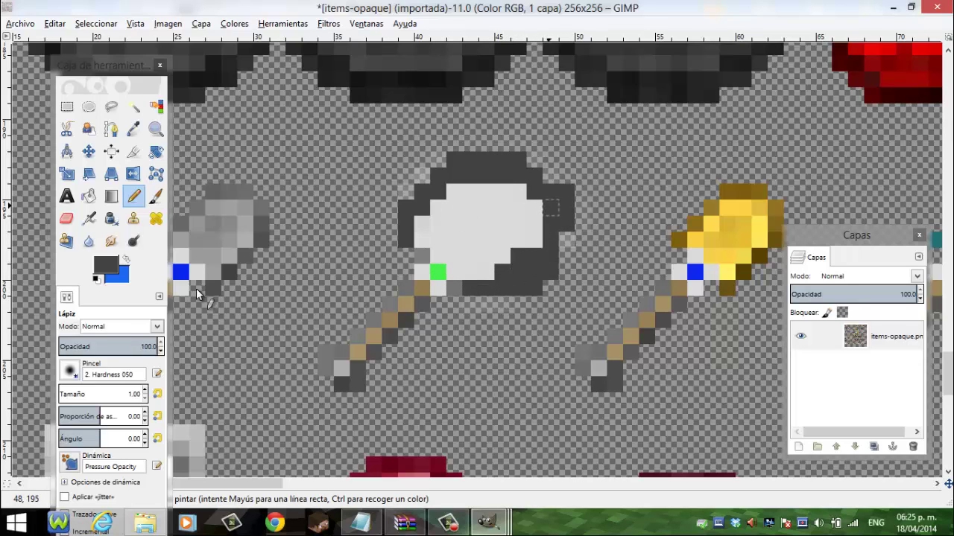
pyautogui.click(518, 191)
pyautogui.click(470, 191)
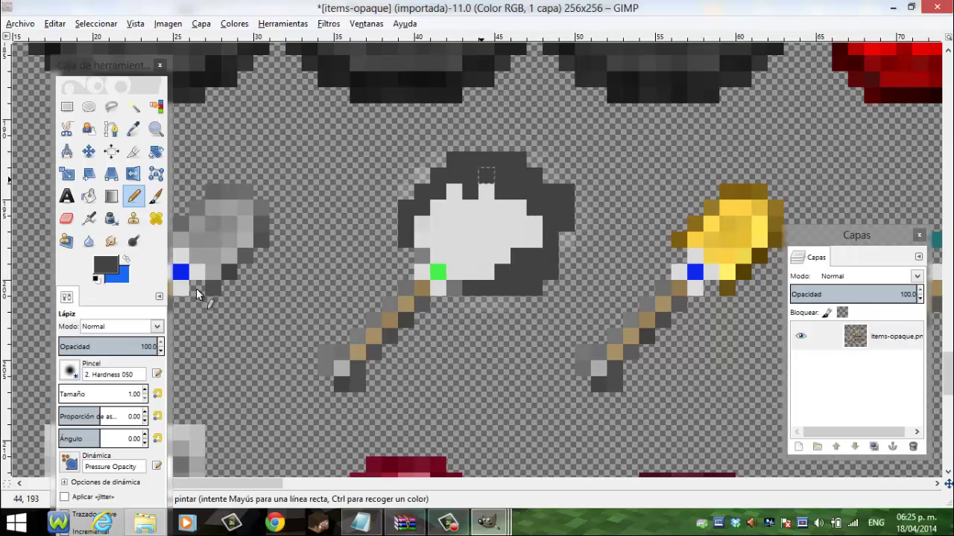
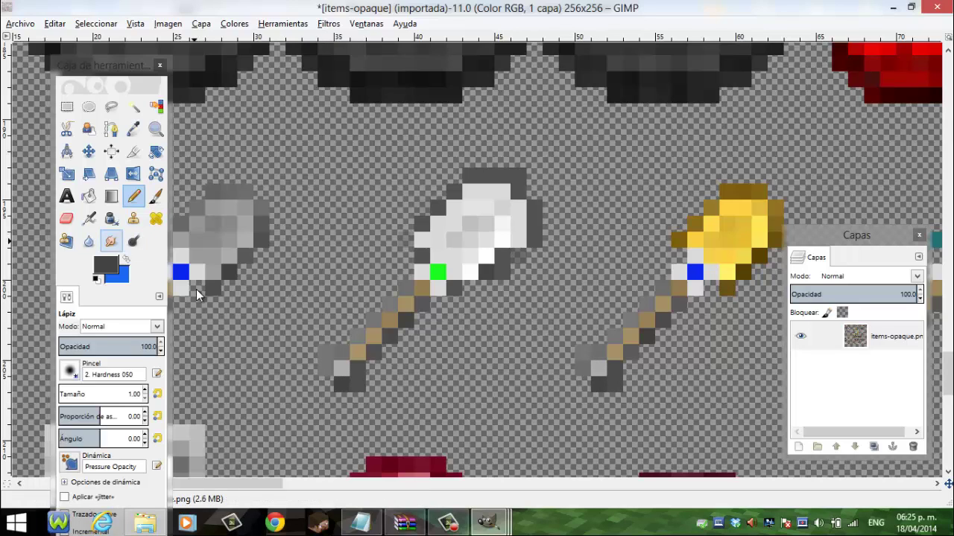
# - Try a light grey pixel on the shovel handle, then undo it
pyautogui.press('o')
pyautogui.click(199, 283)
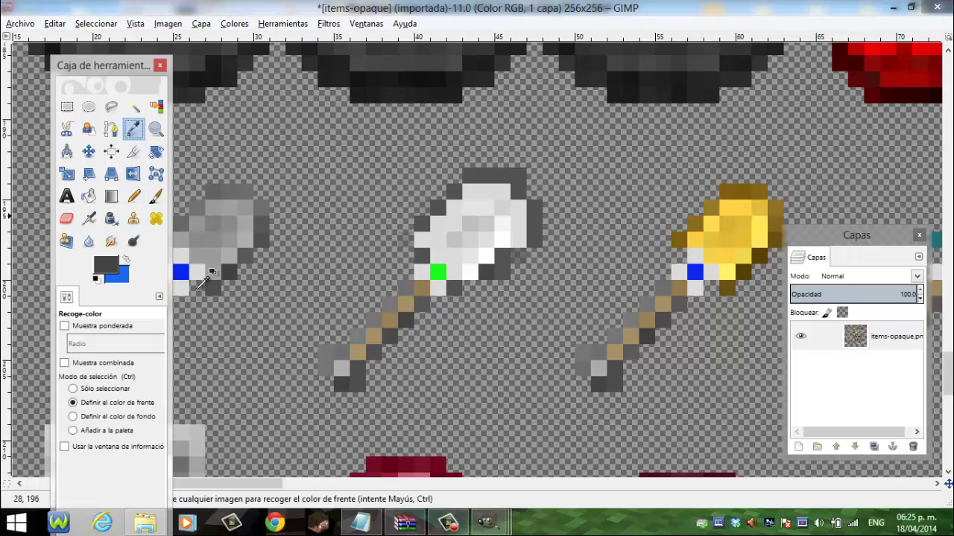
pyautogui.click(134, 196)
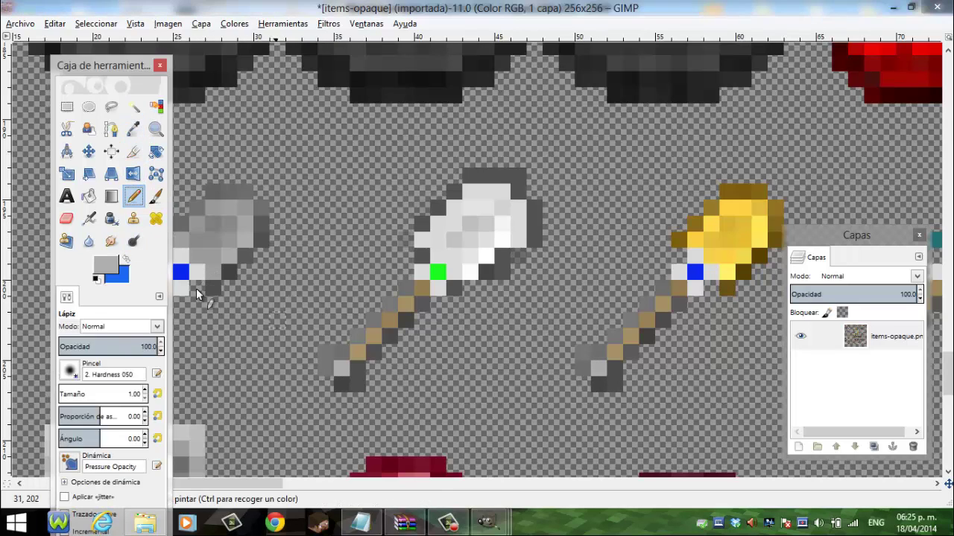
pyautogui.click(341, 367)
pyautogui.hotkey('ctrl', 'z')
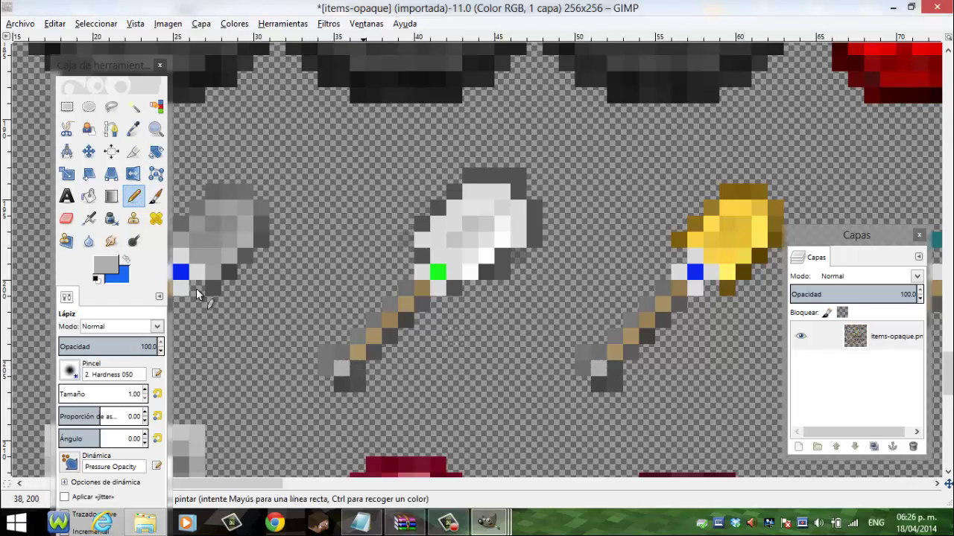
# - Sample yellow from the gold shovel and paint the handle-tip pixel yellow with the Pencil
pyautogui.press('o')
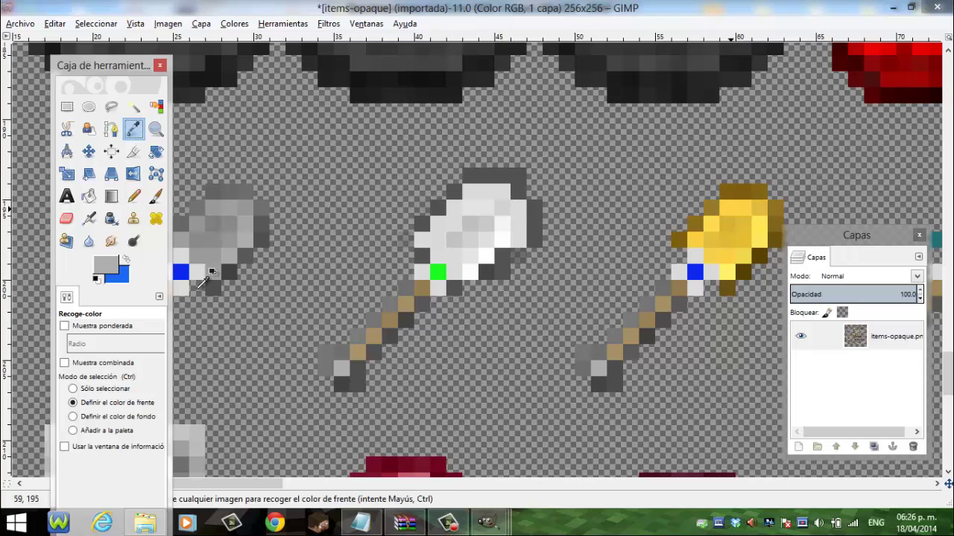
pyautogui.click(730, 199)
pyautogui.press('n')
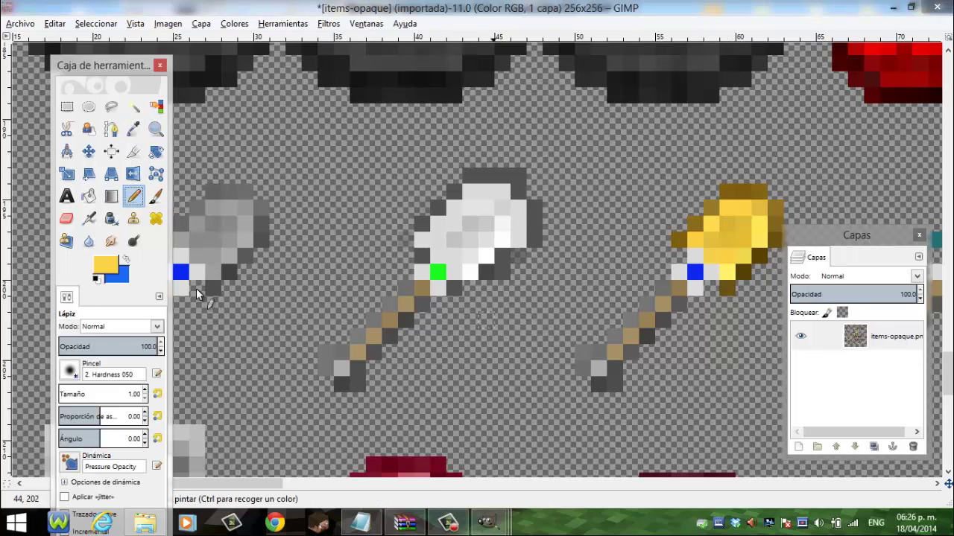
pyautogui.click(598, 368)
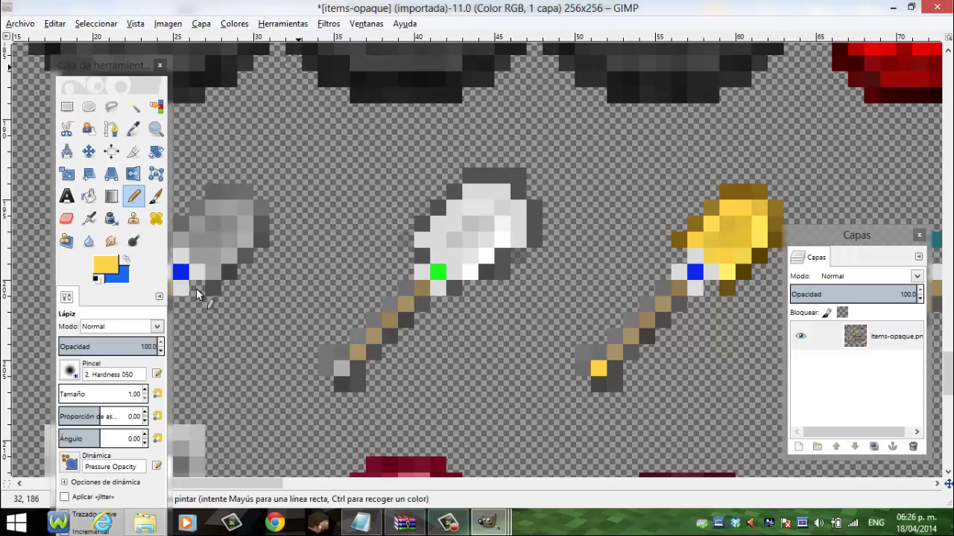
pyautogui.scroll(-3, 198, 294)
pyautogui.scroll(-2, 197, 294)
pyautogui.scroll(5, 198, 294)
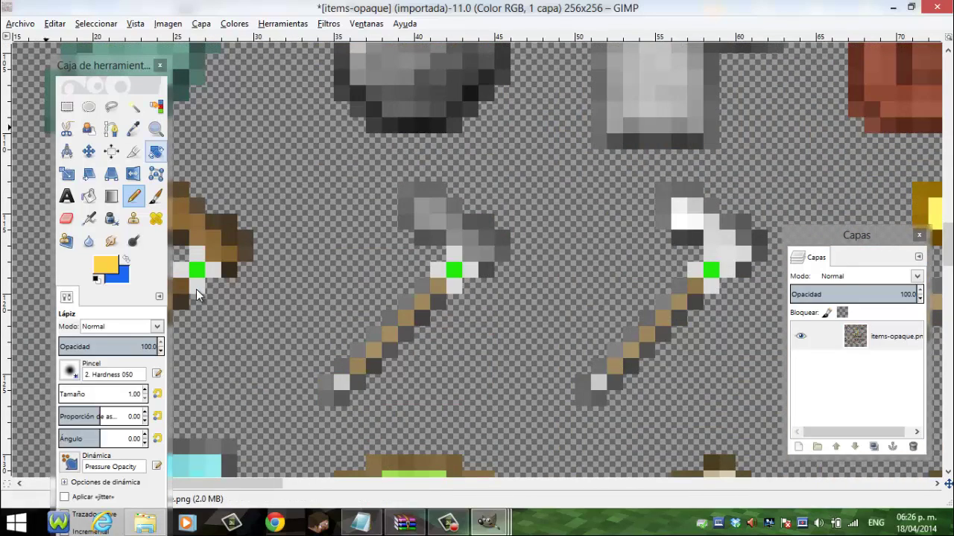
# - Zoom out to 100%, then zoom in three times on the swords
pyautogui.hotkey('alt', 'v')
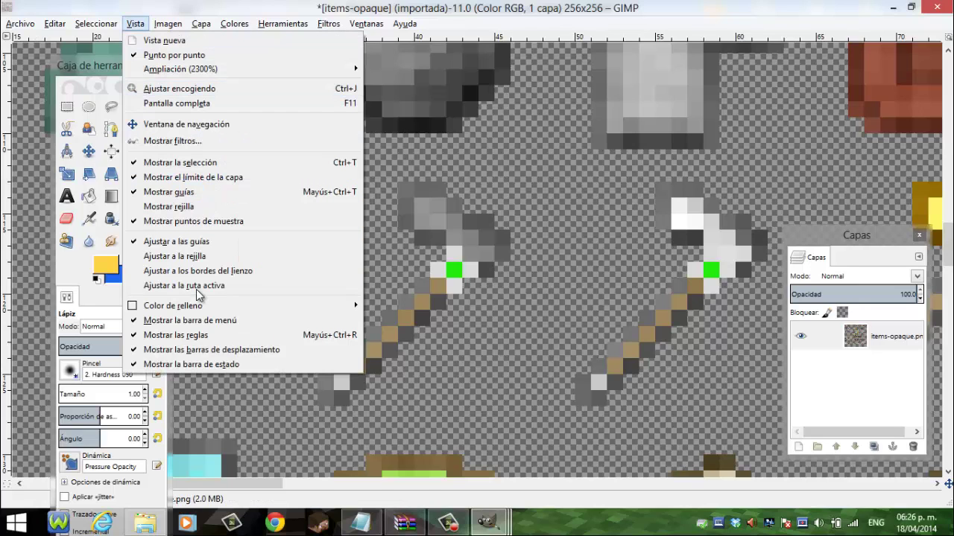
pyautogui.press('Down')
pyautogui.press('Down')
pyautogui.press('Down')
pyautogui.press('Right')
pyautogui.press('Down')
pyautogui.press('Down')
pyautogui.press('Up')
pyautogui.press('Down')
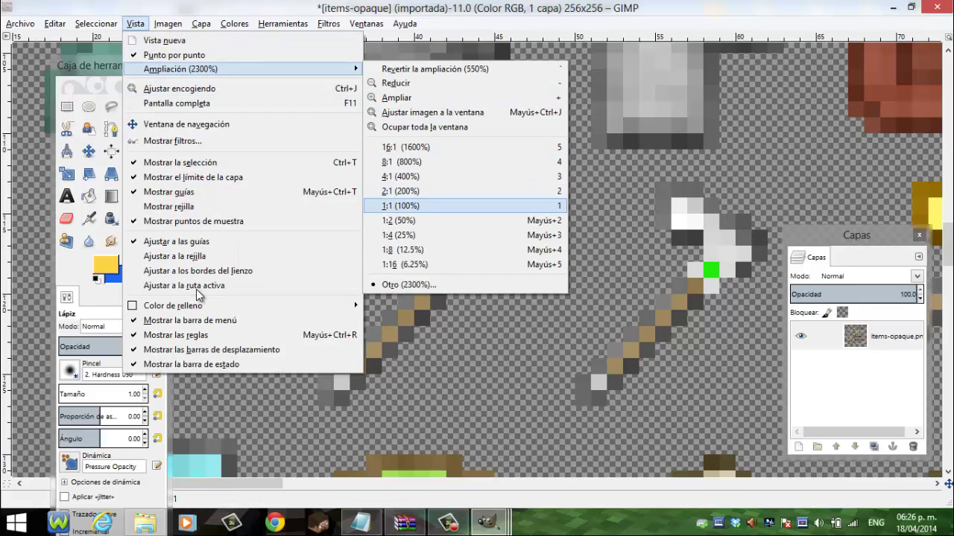
pyautogui.press('Return')
pyautogui.press('z')
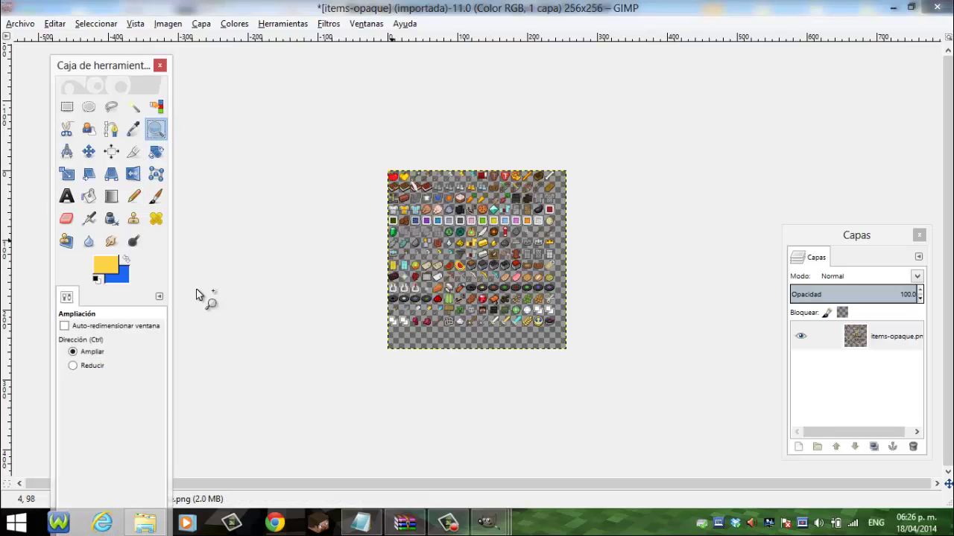
pyautogui.click(197, 294)
pyautogui.click(198, 294)
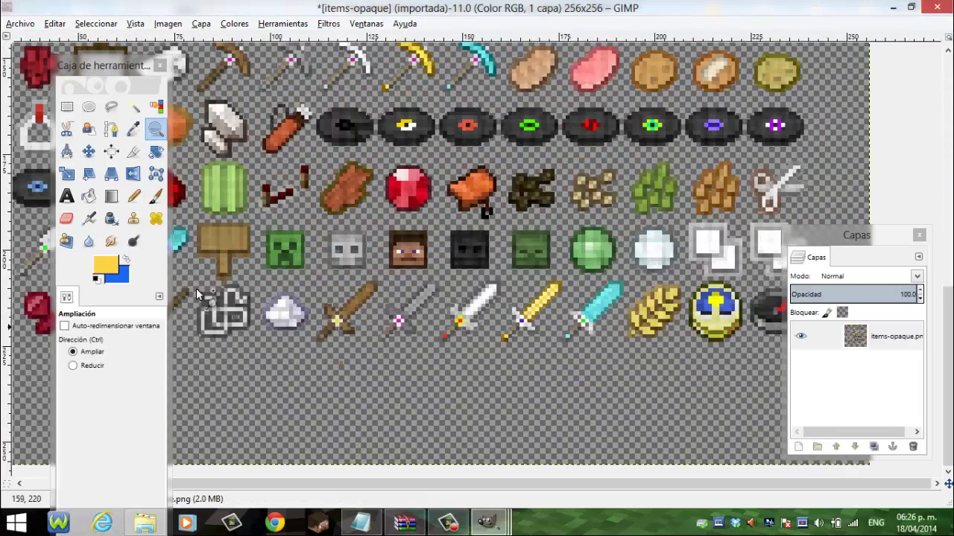
pyautogui.click(198, 294)
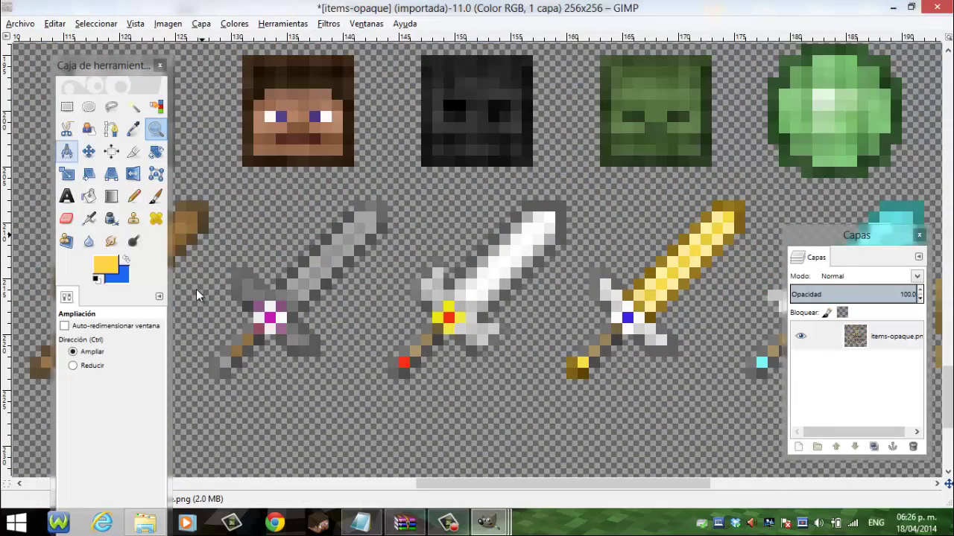
# - Set the foreground colour to pure red
pyautogui.press('n')
pyautogui.click(105, 265)
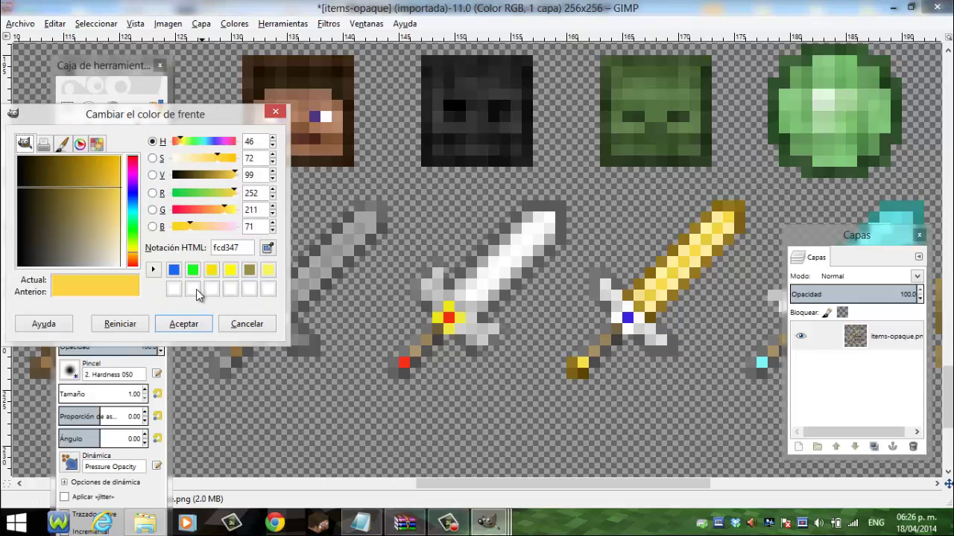
pyautogui.click(132, 260)
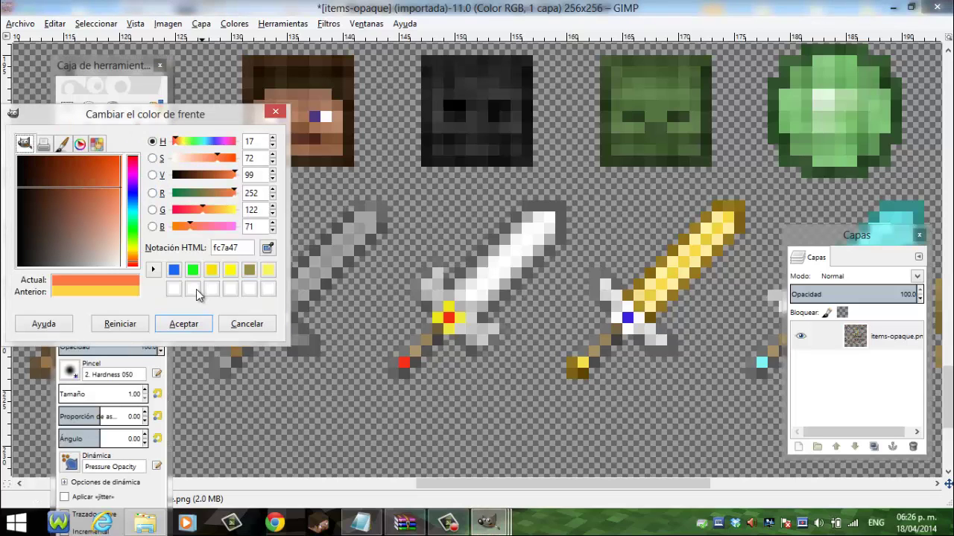
pyautogui.click(117, 167)
pyautogui.click(120, 157)
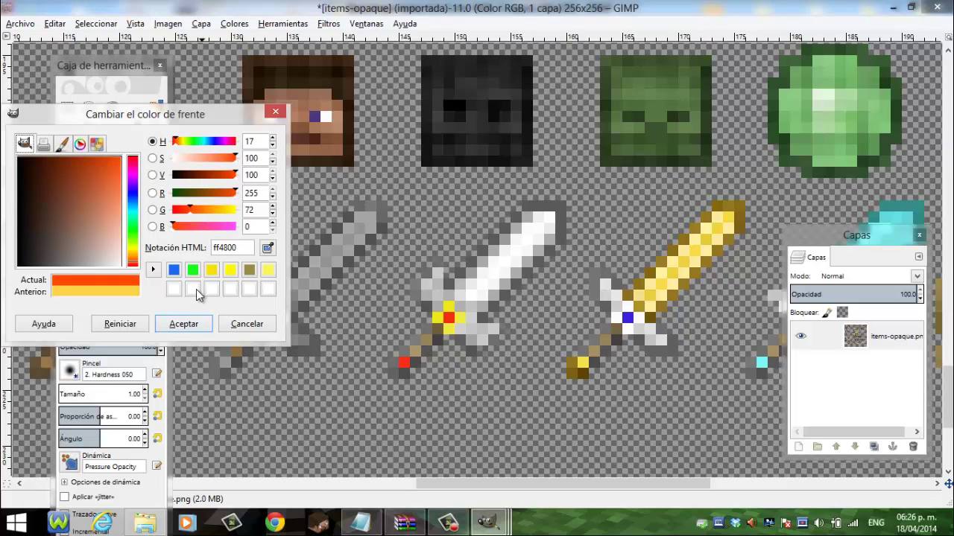
pyautogui.click(196, 294)
pyautogui.press('Return')
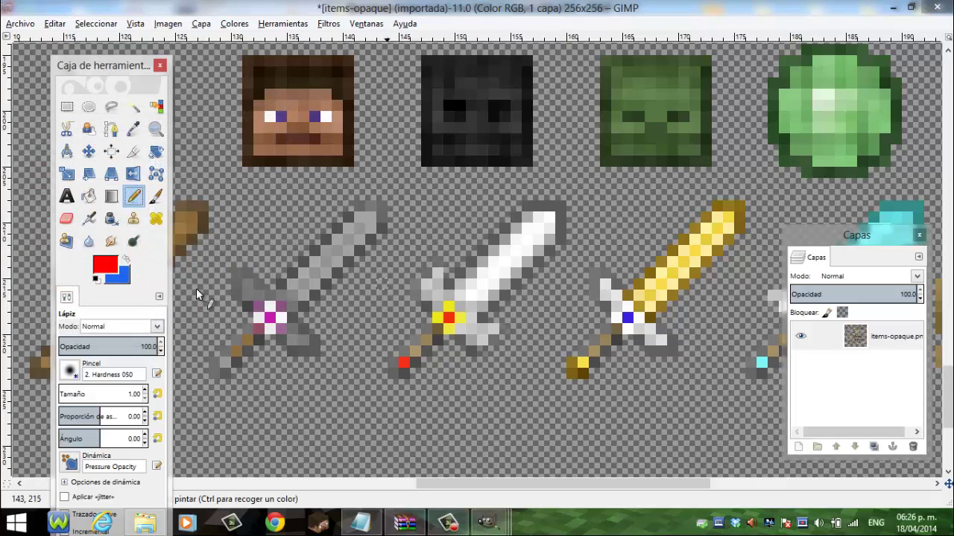
# - Set the Paintbrush opacity to 70
pyautogui.press('p')
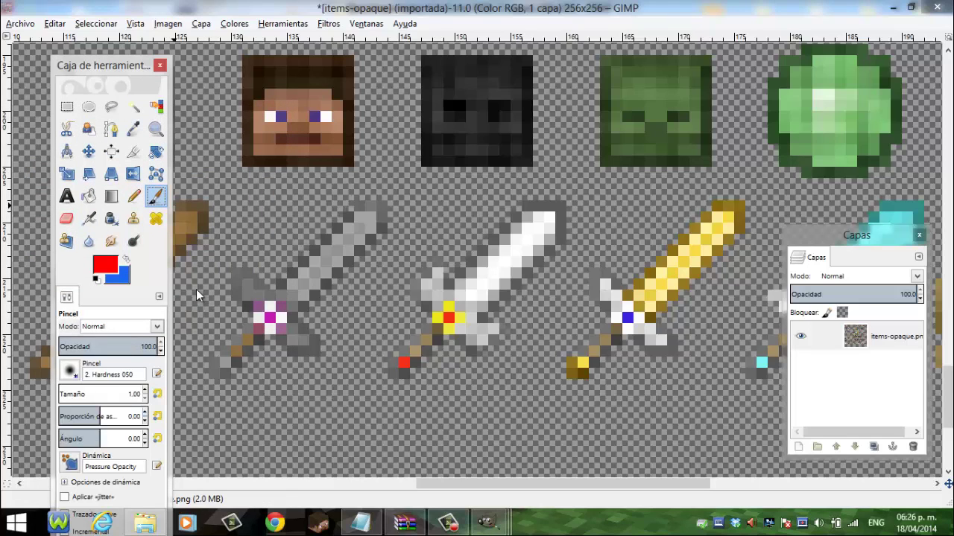
pyautogui.click(149, 347)
pyautogui.write('70')
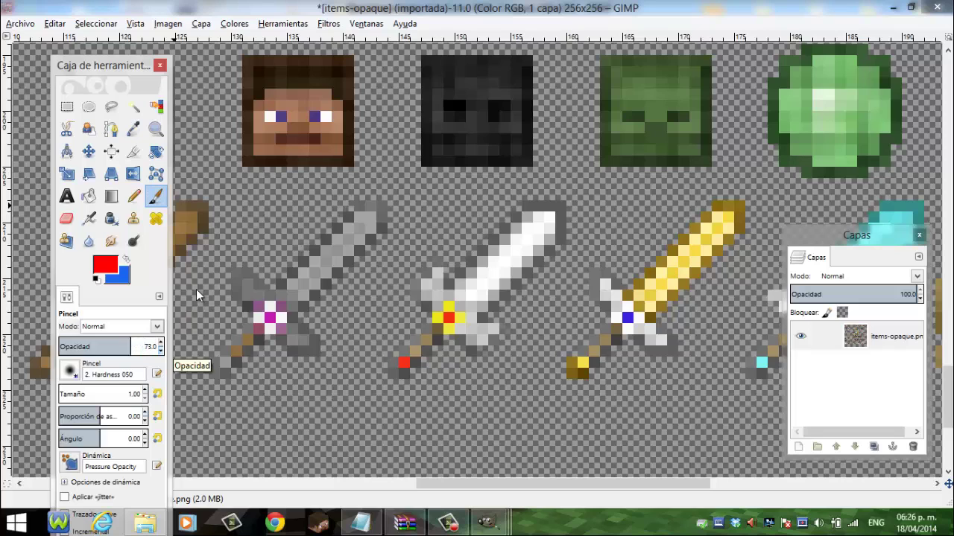
pyautogui.press('Return')
# - Draw red pixels along the white sword's blade with the Pencil, then undo them
pyautogui.click(133, 196)
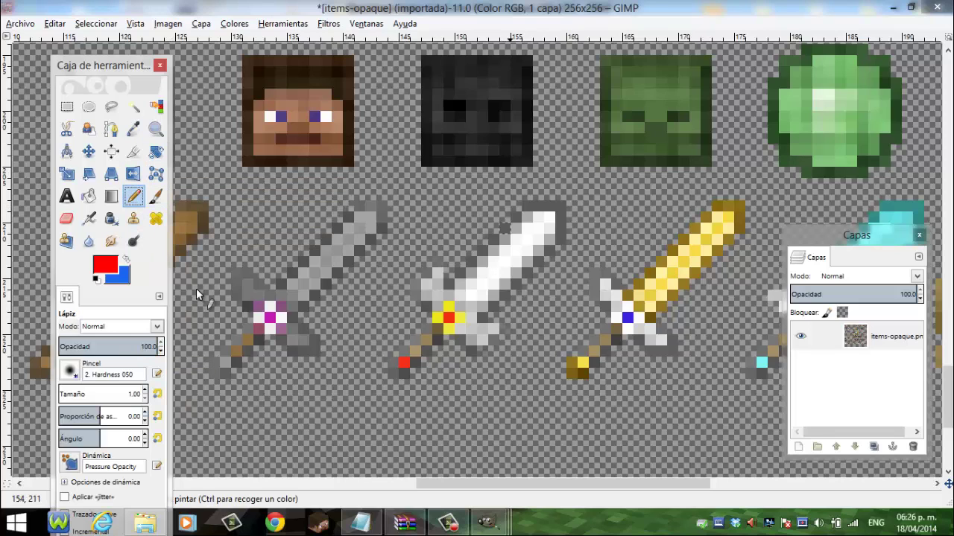
pyautogui.click(549, 239)
pyautogui.keyDown('shift'); pyautogui.click(505, 285); pyautogui.keyUp('shift')
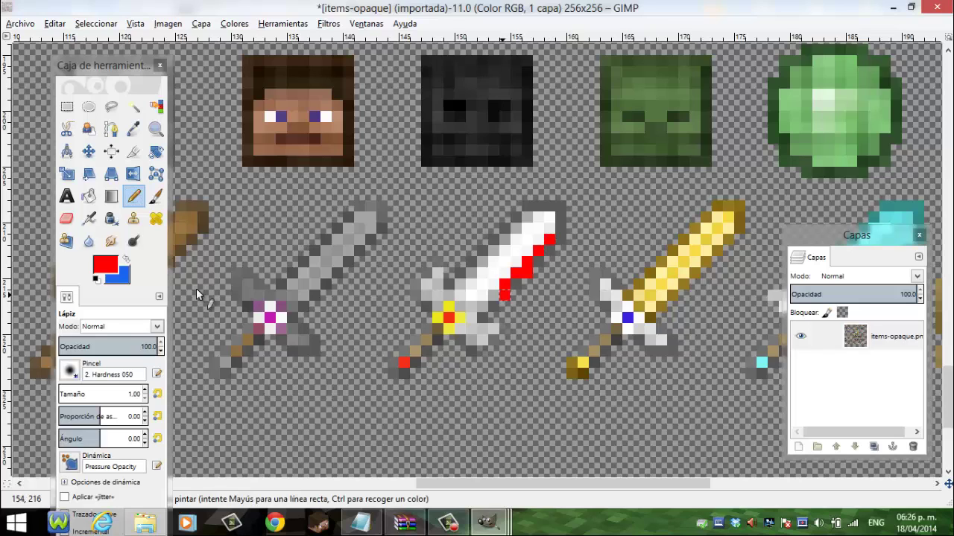
pyautogui.keyDown('shift'); pyautogui.click(487, 305); pyautogui.keyUp('shift')
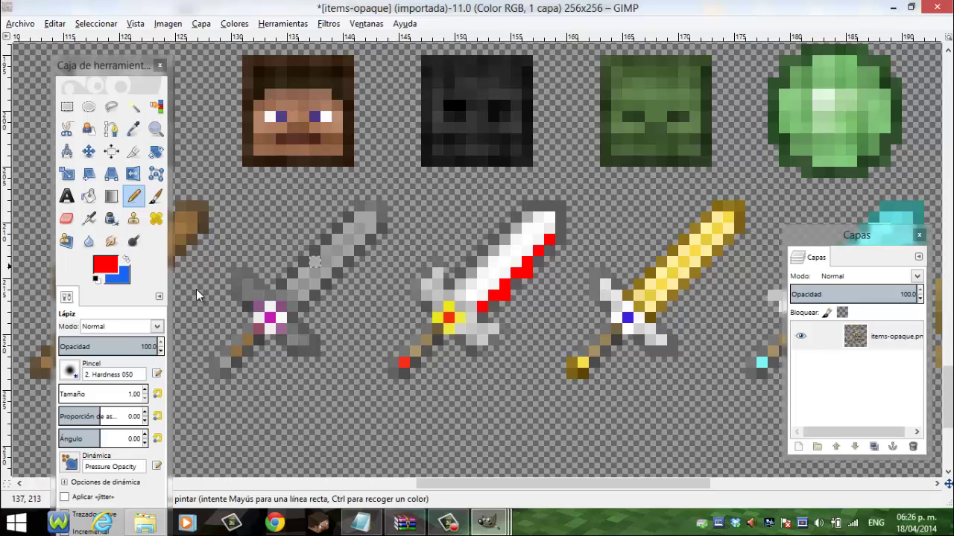
pyautogui.hotkey('ctrl', 'z')
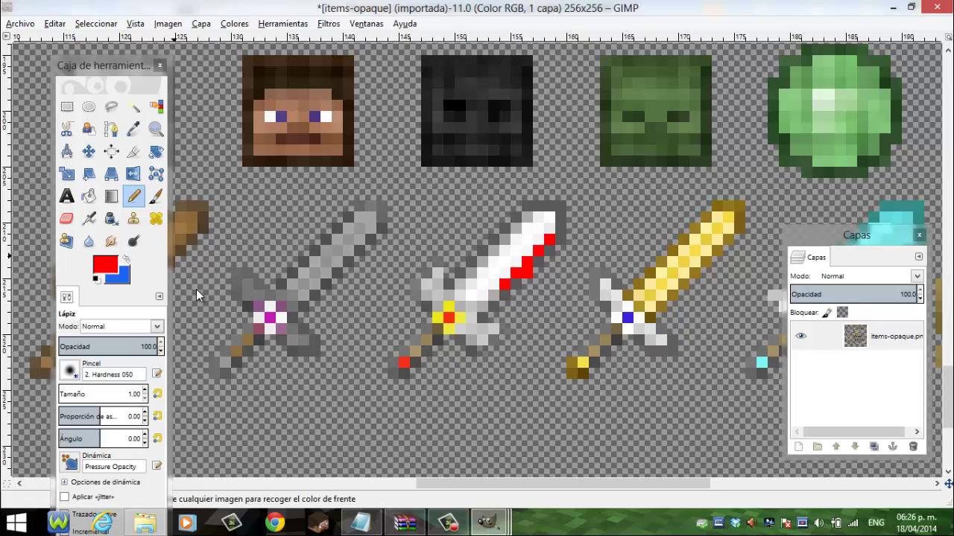
pyautogui.hotkey('ctrl', 'z')
pyautogui.hotkey('ctrl', 'z')
pyautogui.hotkey('ctrl', 'z')
pyautogui.hotkey('ctrl', 'z')
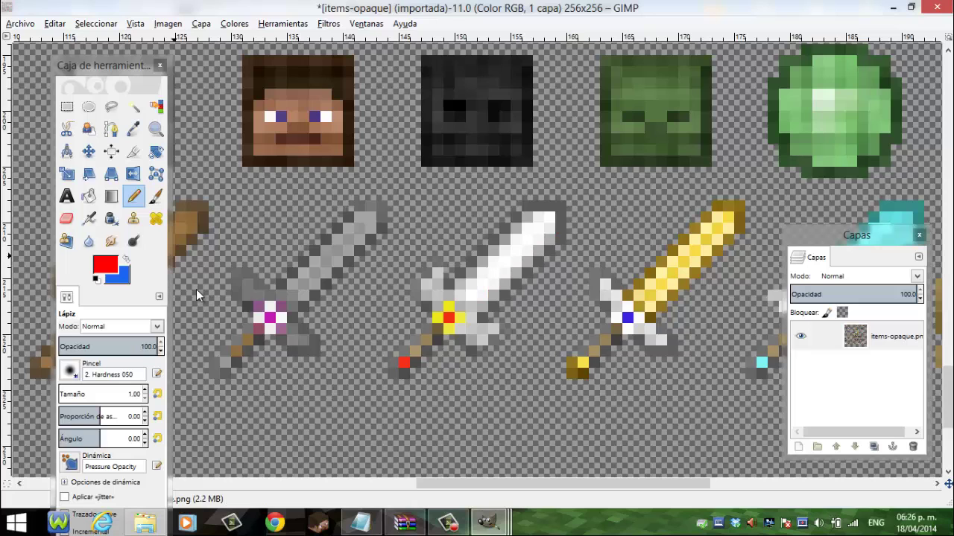
pyautogui.hotkey('alt', 'a')
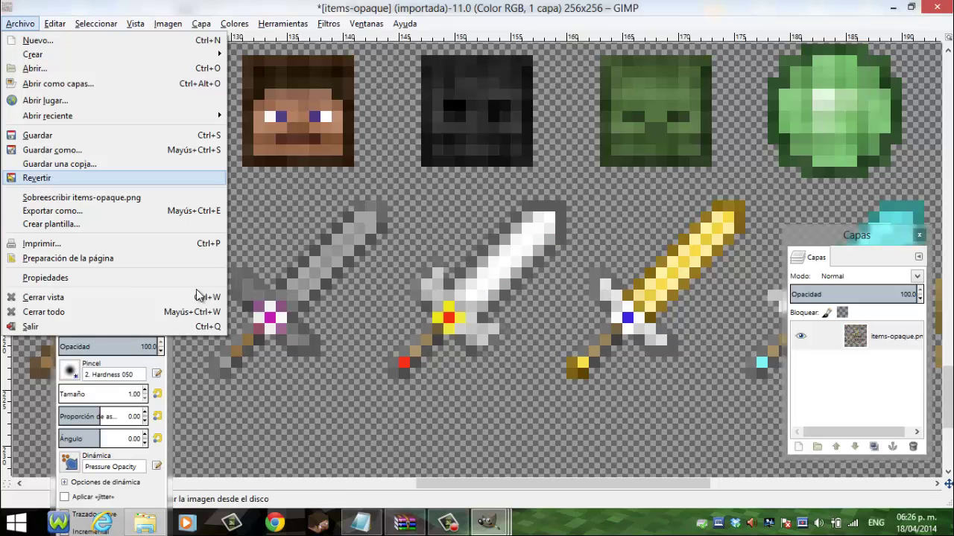
# - Export the sheet as items-opaque.png, replacing the existing file
pyautogui.press('Down')
pyautogui.press('Down')
pyautogui.press('Return')
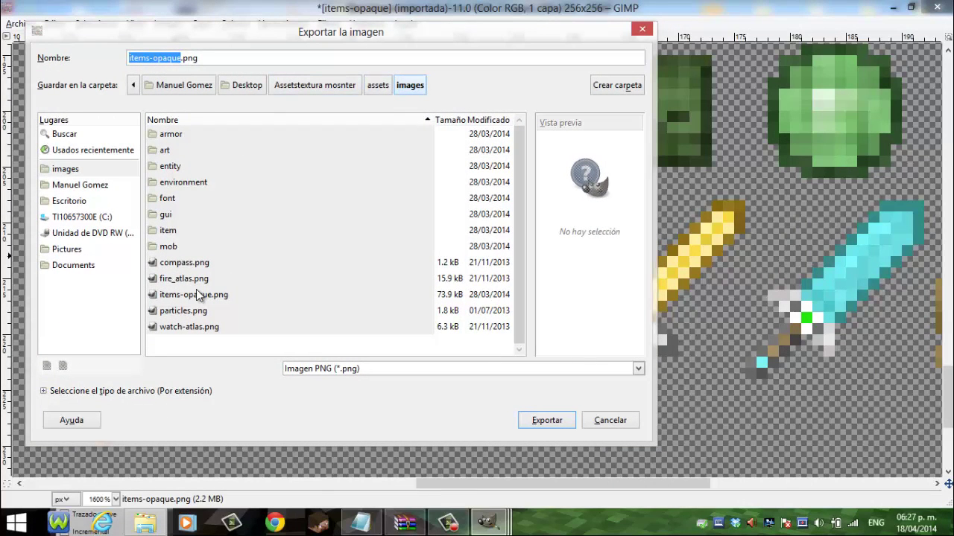
pyautogui.press('Return')
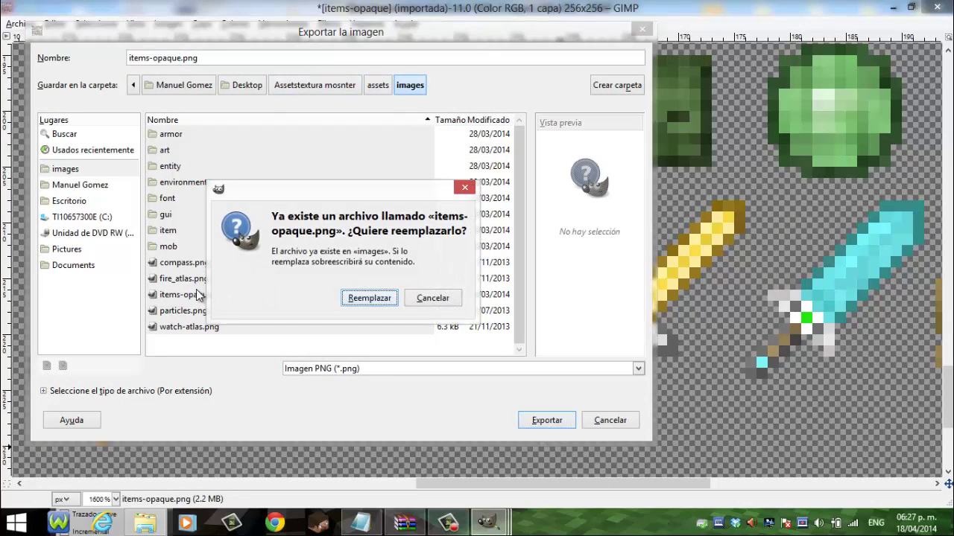
pyautogui.press('Return')
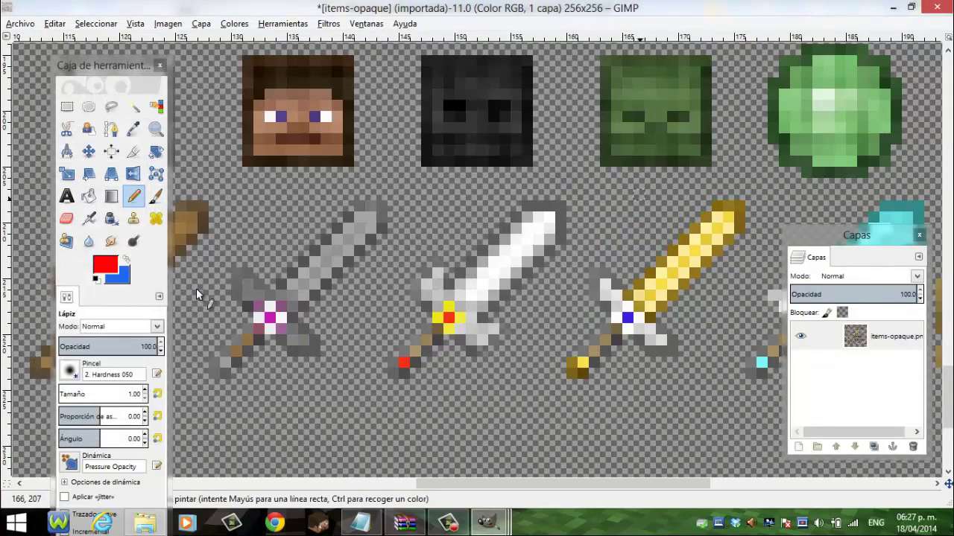
pyautogui.scroll(10, 197, 294)
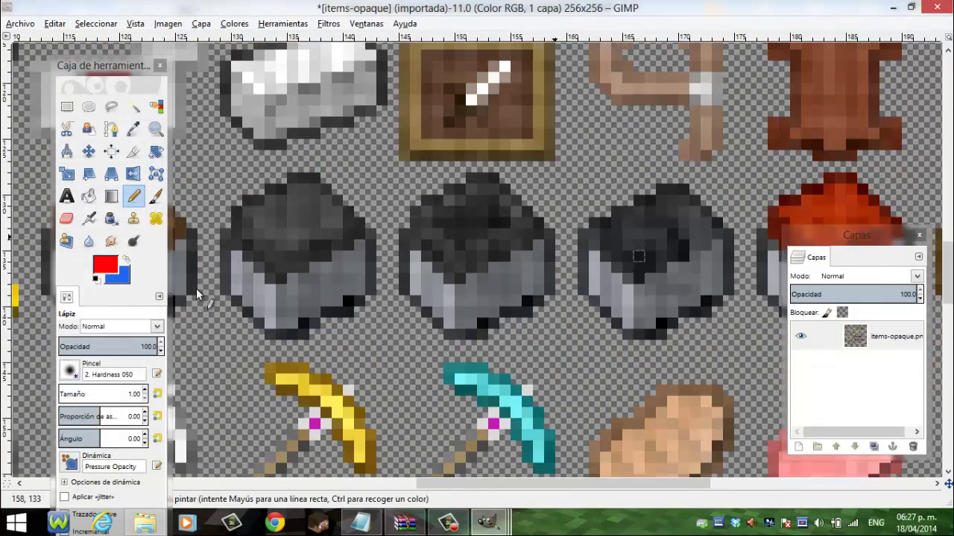
pyautogui.scroll(5, 197, 294)
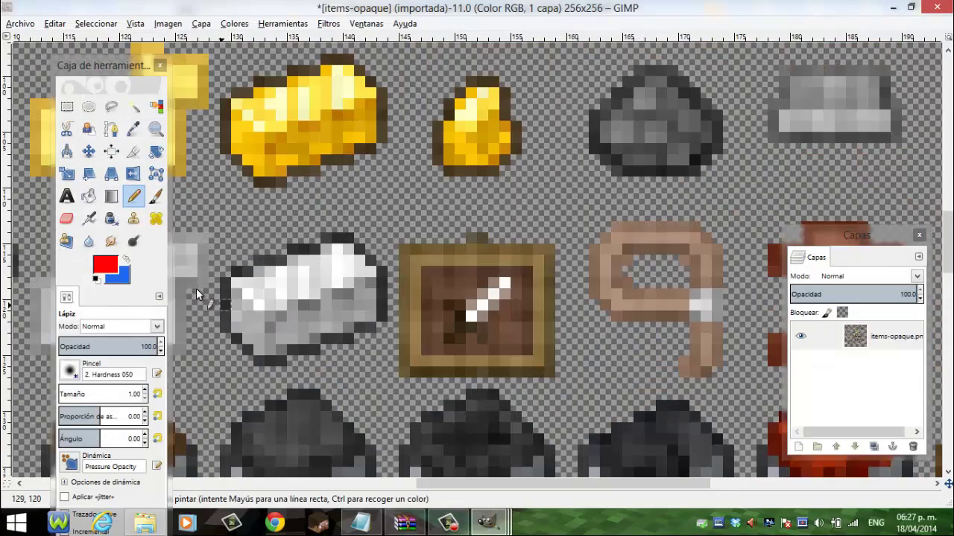
pyautogui.scroll(6, 197, 294)
pyautogui.scroll(6, 197, 294)
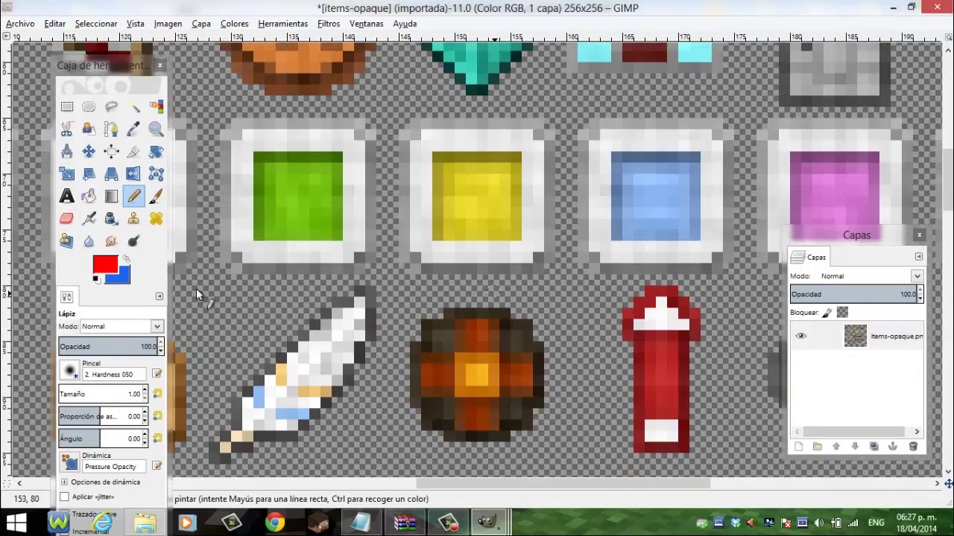
pyautogui.scroll(15, 197, 294)
pyautogui.scroll(15, 196, 295)
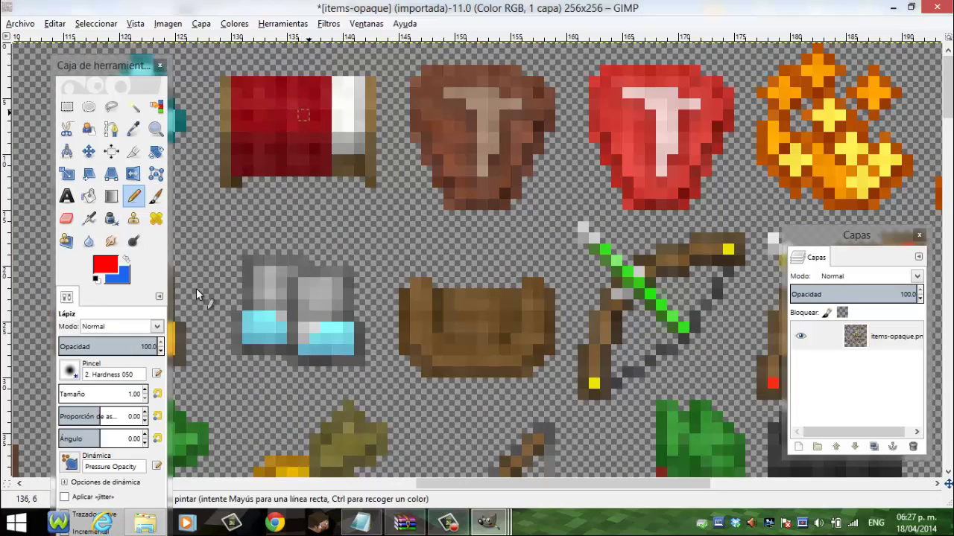
pyautogui.scroll(-5, 197, 294)
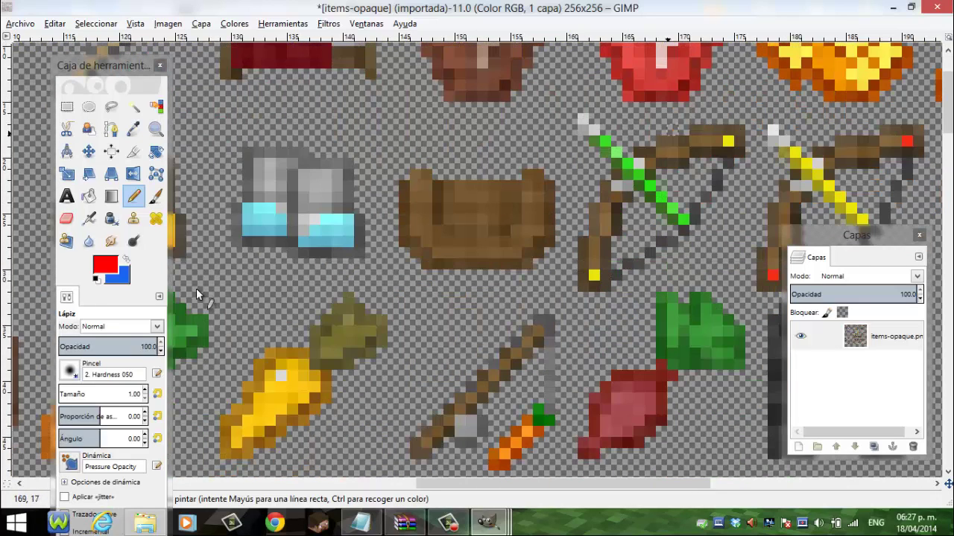
pyautogui.moveTo(582, 119); pyautogui.dragTo(684, 230)
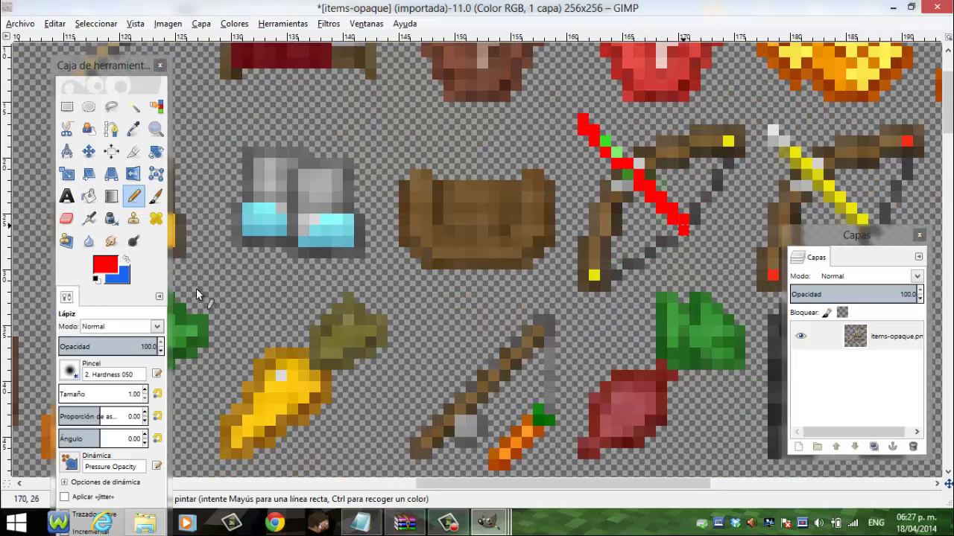
pyautogui.hotkey('ctrl', 'z')
pyautogui.hotkey('ctrl', 's')
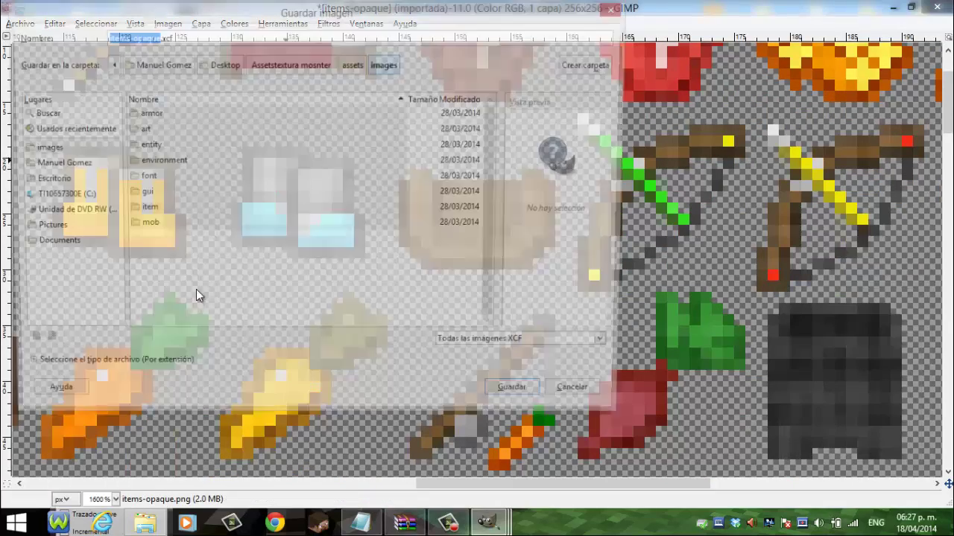
pyautogui.press('Escape')
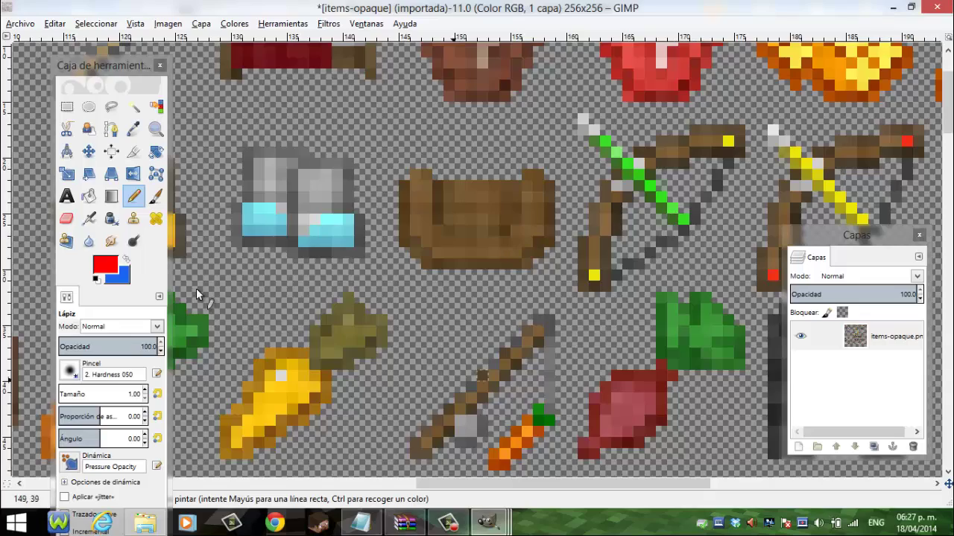
pyautogui.hscroll(2, 197, 294)
pyautogui.hscroll(5, 197, 295)
pyautogui.hscroll(5, 197, 295)
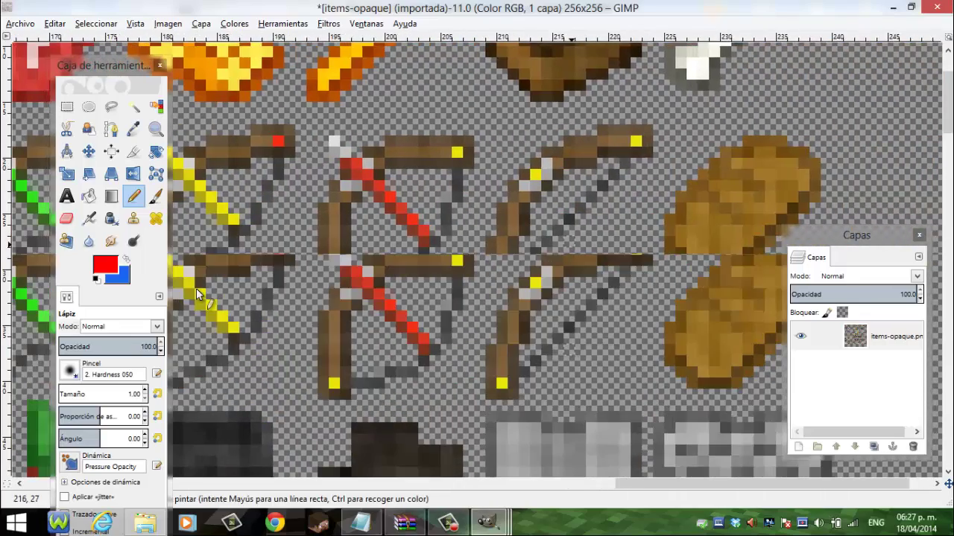
pyautogui.scroll(-2, 197, 295)
pyautogui.scroll(-5, 197, 294)
pyautogui.scroll(-5, 197, 295)
pyautogui.scroll(-5, 198, 295)
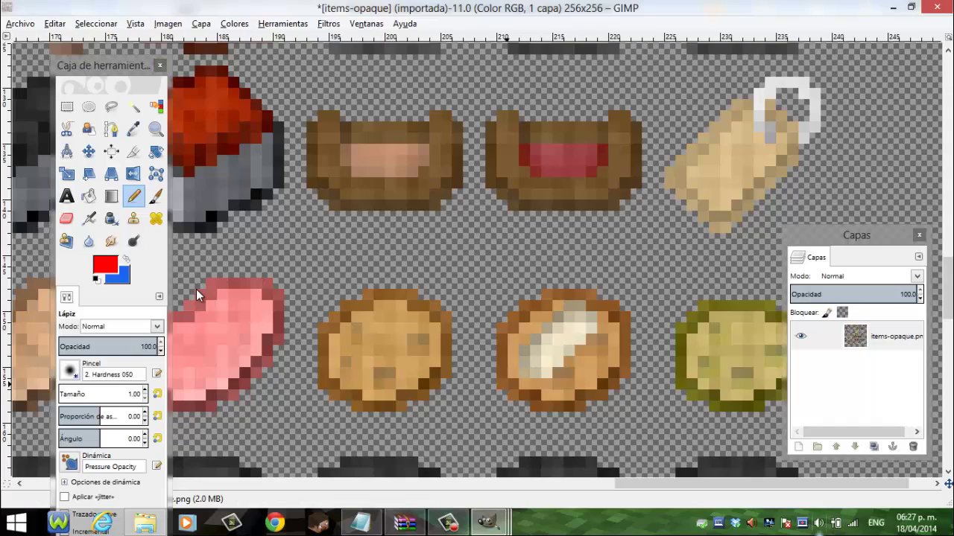
pyautogui.hscroll(-5, 197, 294)
pyautogui.hscroll(-5, 198, 294)
pyautogui.scroll(5, 197, 294)
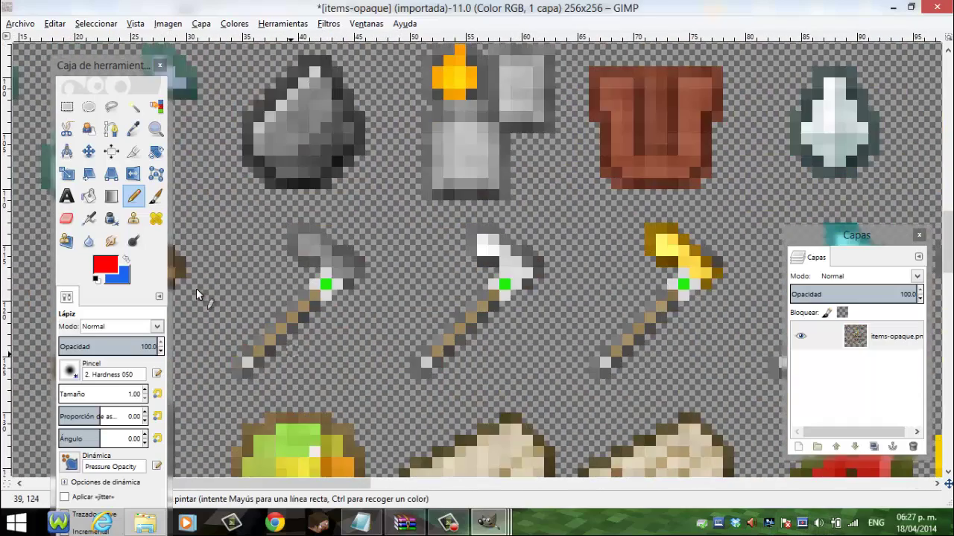
pyautogui.scroll(5, 197, 294)
pyautogui.scroll(5, 197, 295)
pyautogui.scroll(3, 197, 294)
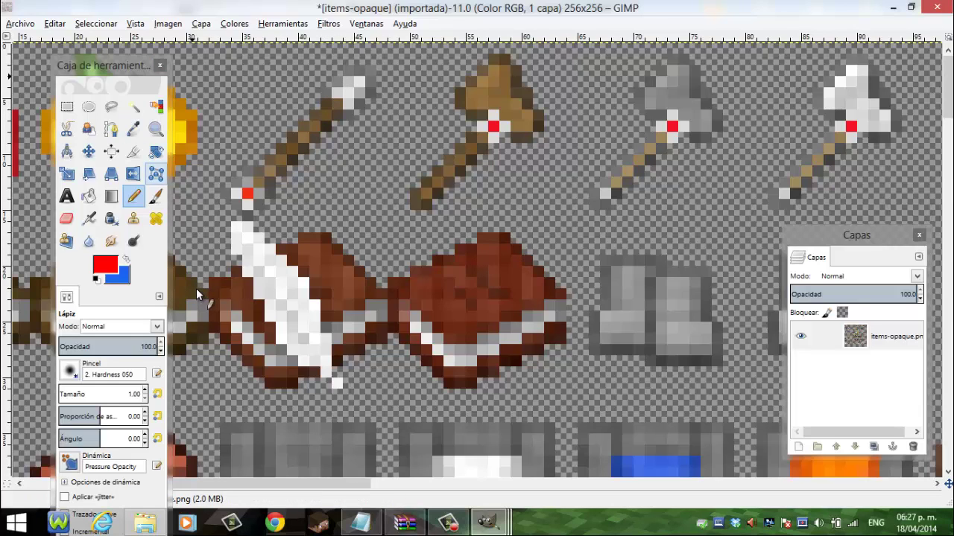
# - Close the items-opaque image and both kz images, discarding their changes
pyautogui.press('Tab')
pyautogui.hotkey('ctrl', 'w')
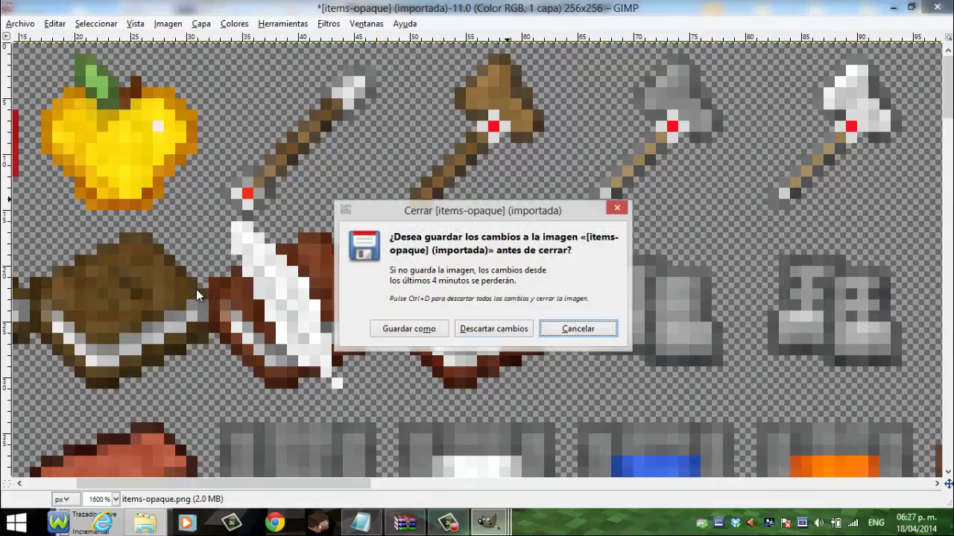
pyautogui.hotkey('ctrl', 'd')
pyautogui.hotkey('ctrl', 'w')
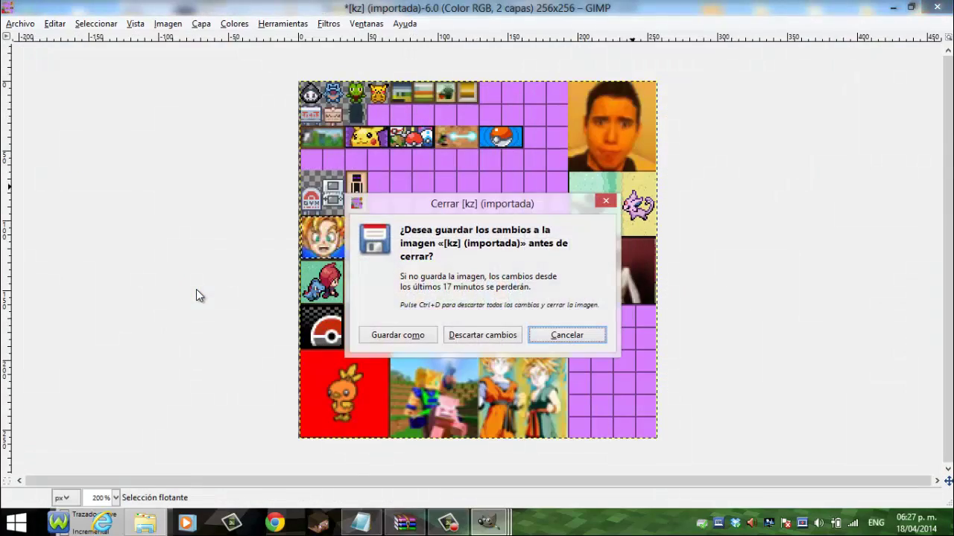
pyautogui.hotkey('ctrl', 'd')
pyautogui.press('Tab')
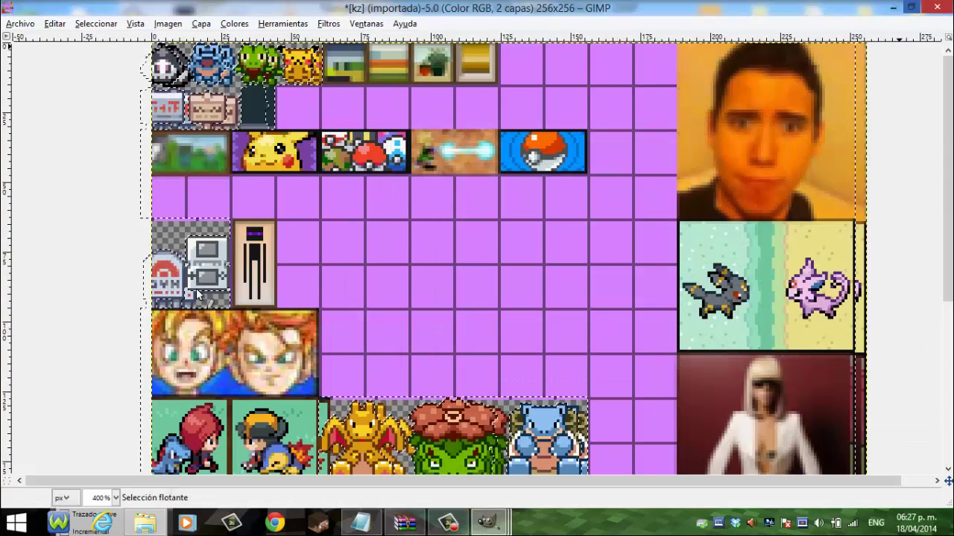
pyautogui.hotkey('ctrl', 'w')
pyautogui.hotkey('ctrl', 'd')
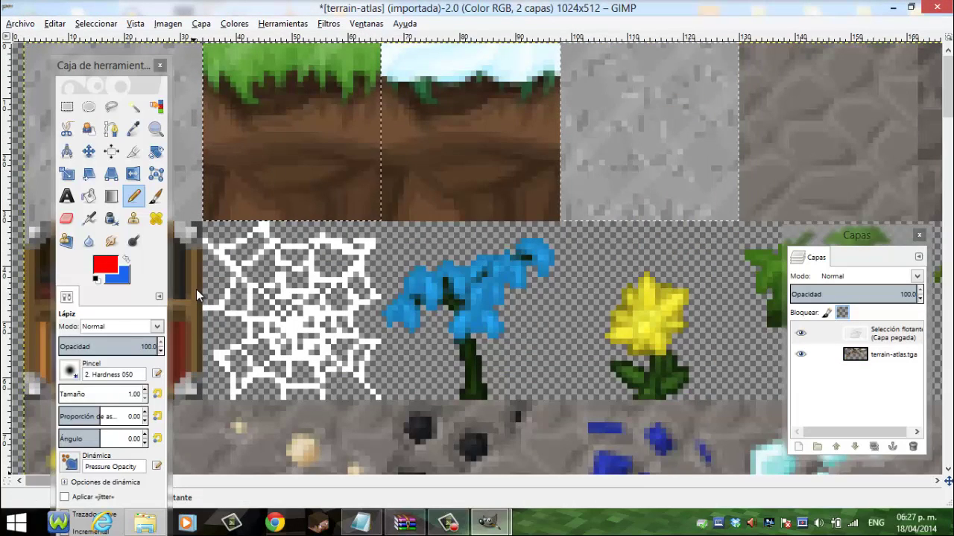
# - Scroll around terrain-atlas, then switch to the images folder in File Explorer
pyautogui.hscroll(5, 196, 296)
pyautogui.hscroll(3, 195, 296)
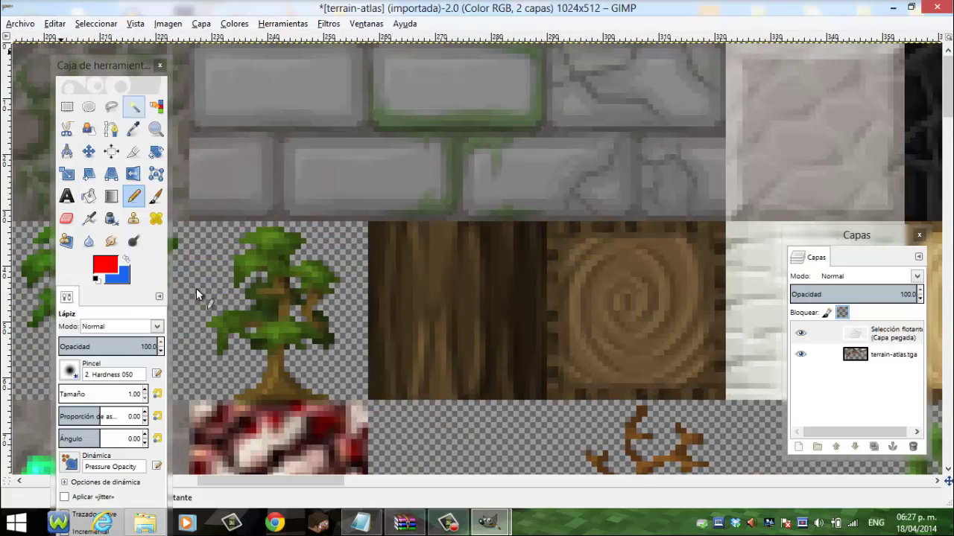
pyautogui.scroll(-5, 196, 296)
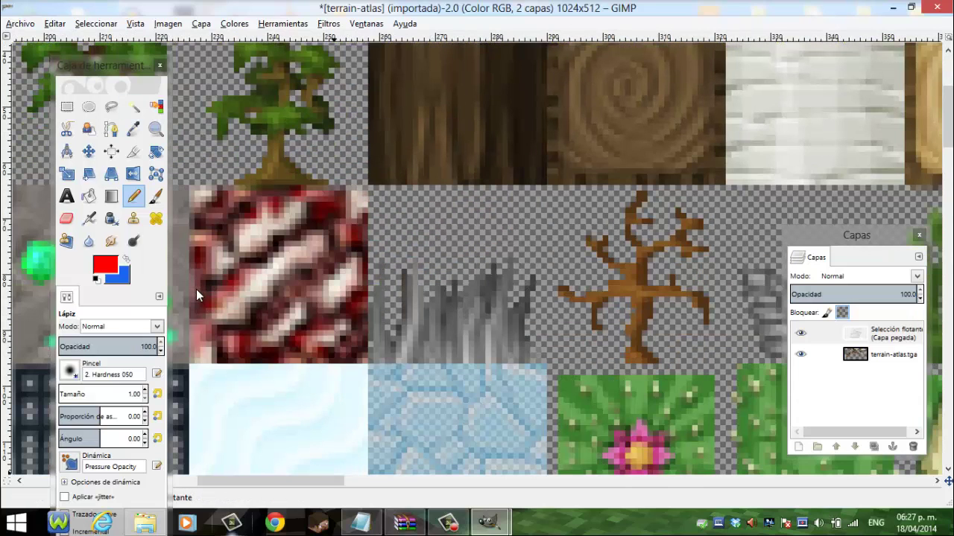
pyautogui.click(145, 523)
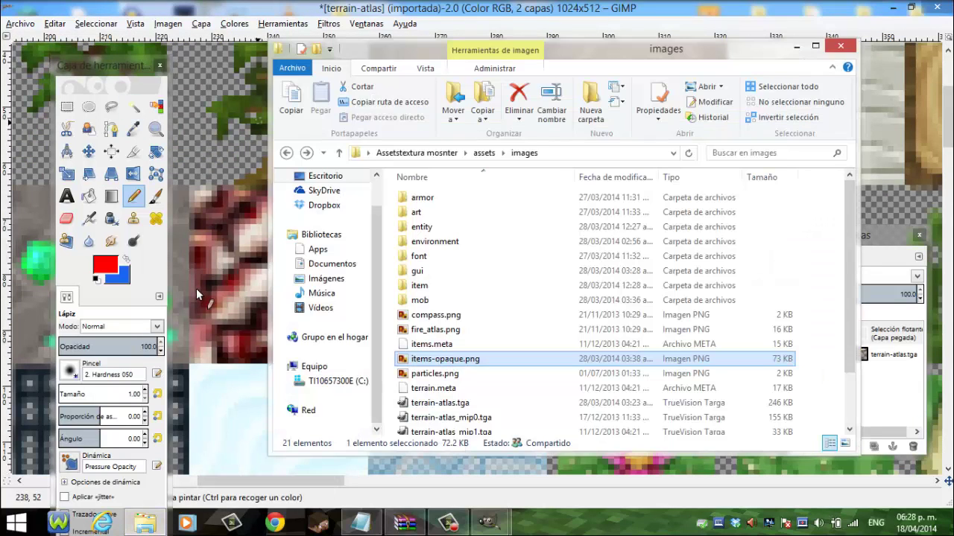
# - Navigate up to Assetstextura mosnter and back down into the assets images folder
pyautogui.hotkey('alt', 'Up')
pyautogui.press('Return')
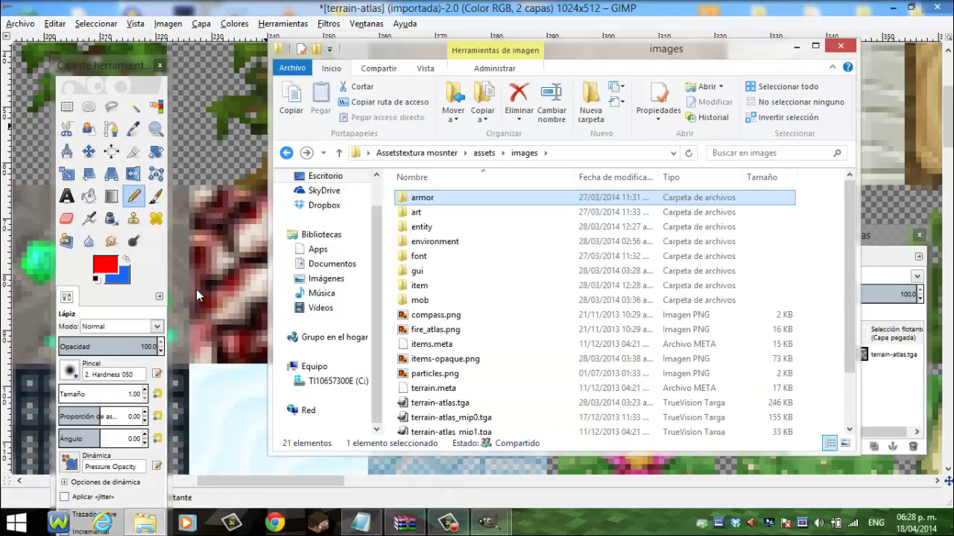
pyautogui.hotkey('alt', 'Up')
pyautogui.hotkey('alt', 'Up')
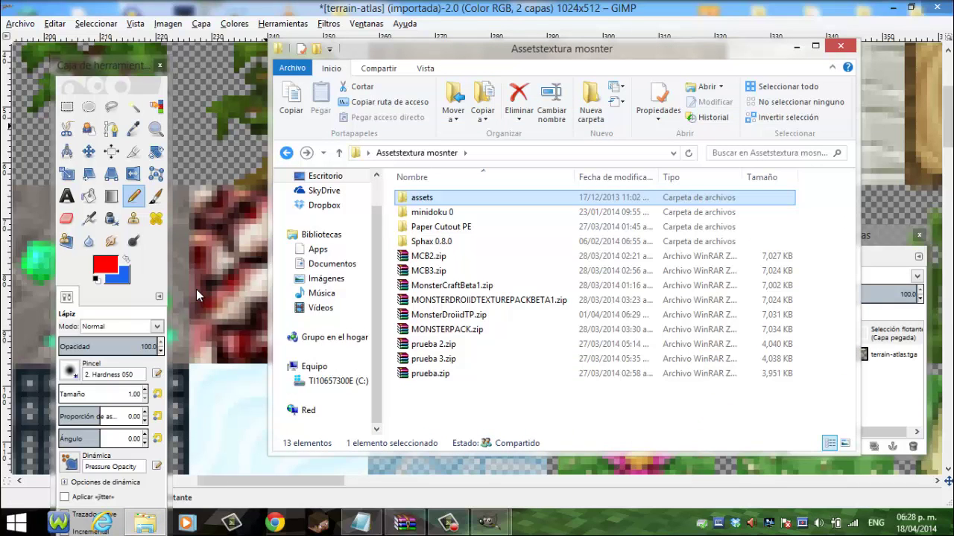
pyautogui.press('Down')
pyautogui.press('Down')
pyautogui.press('Up')
pyautogui.press('Up')
pyautogui.press('Return')
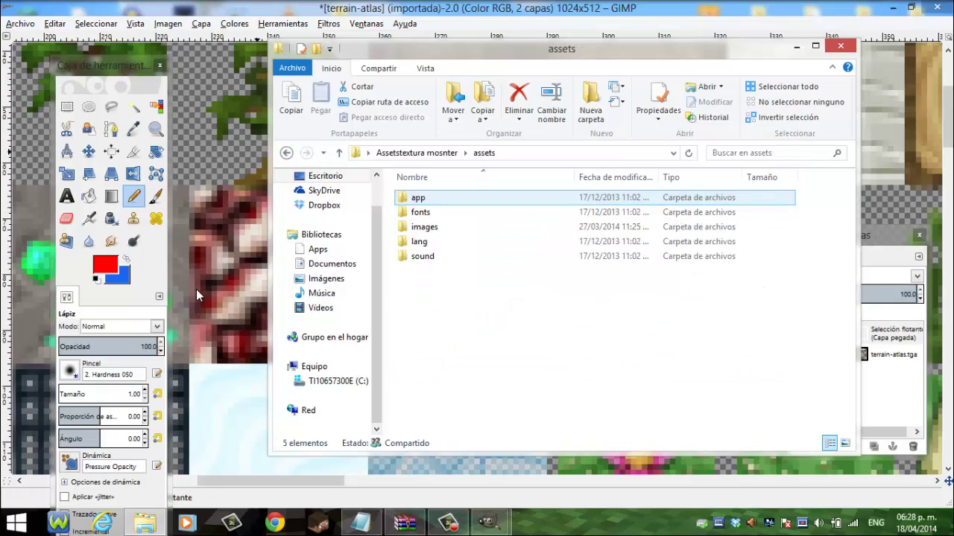
pyautogui.press('Down')
pyautogui.press('Down')
pyautogui.press('Return')
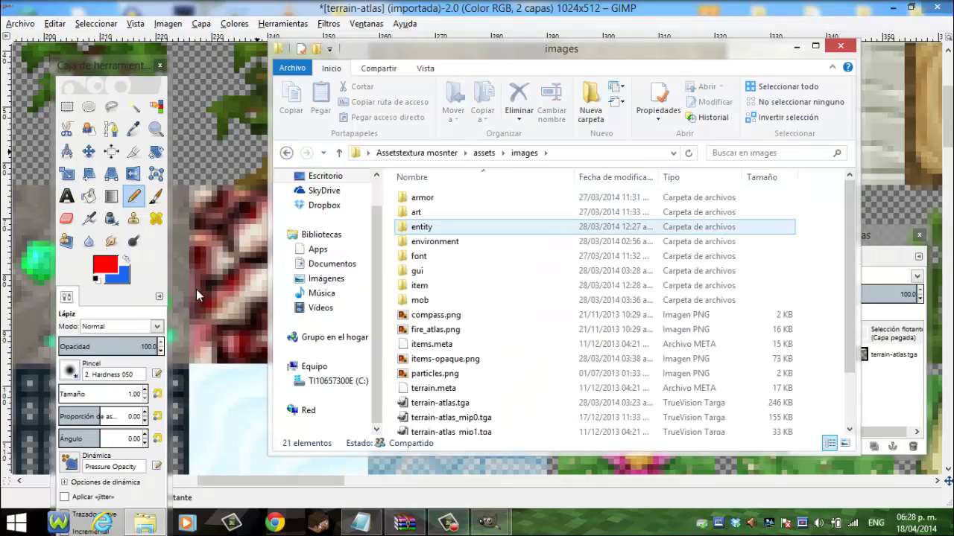
# - Preview items-opaque.png from the item folder, then return to Assetstextura mosnter
pyautogui.press('Down')
pyautogui.press('Down')
pyautogui.press('Down')
pyautogui.press('Up')
pyautogui.press('Up')
pyautogui.press('Up')
pyautogui.press('Up')
pyautogui.press('Down')
pyautogui.press('Down')
pyautogui.press('Up')
pyautogui.press('Down')
pyautogui.press('Down')
pyautogui.press('Down')
pyautogui.press('Down')
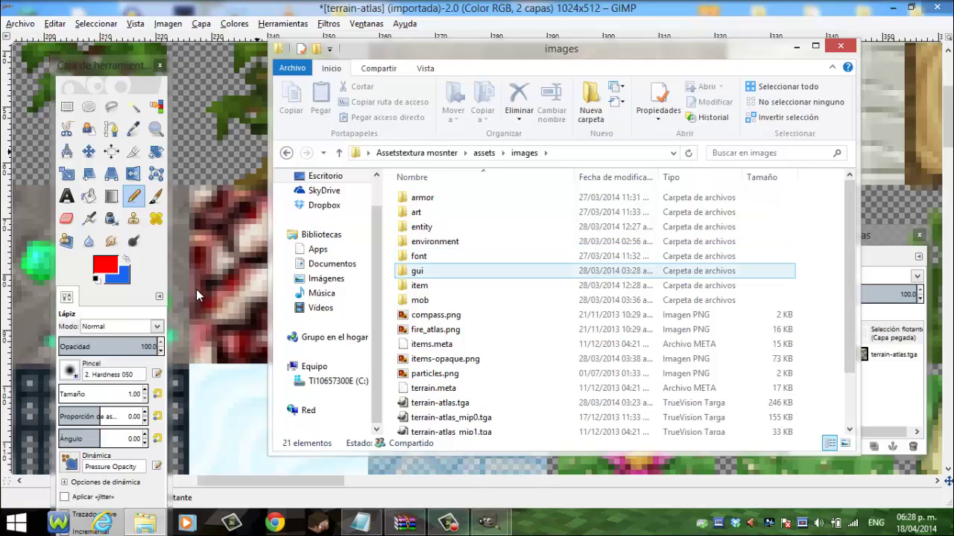
pyautogui.press('Down')
pyautogui.press('Down')
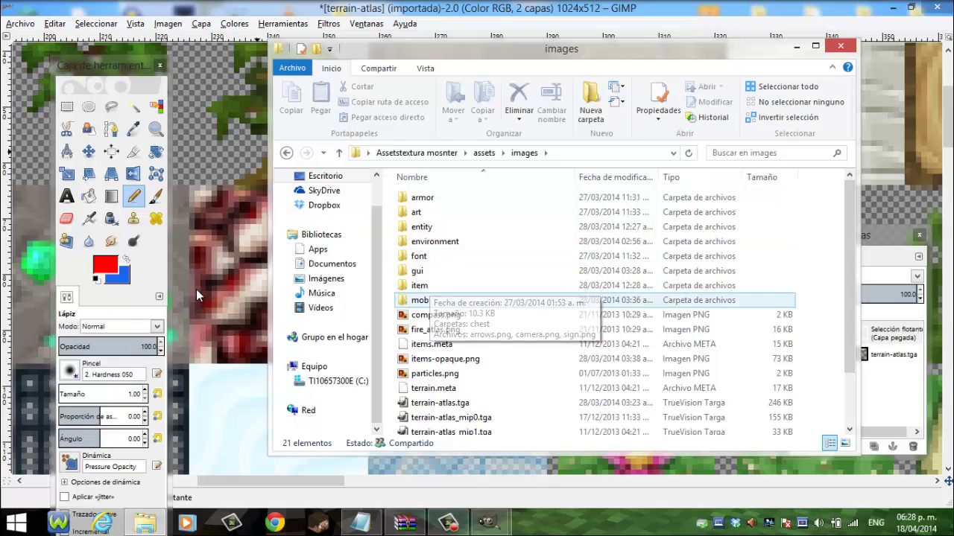
pyautogui.press('Down')
pyautogui.press('Down')
pyautogui.press('Down')
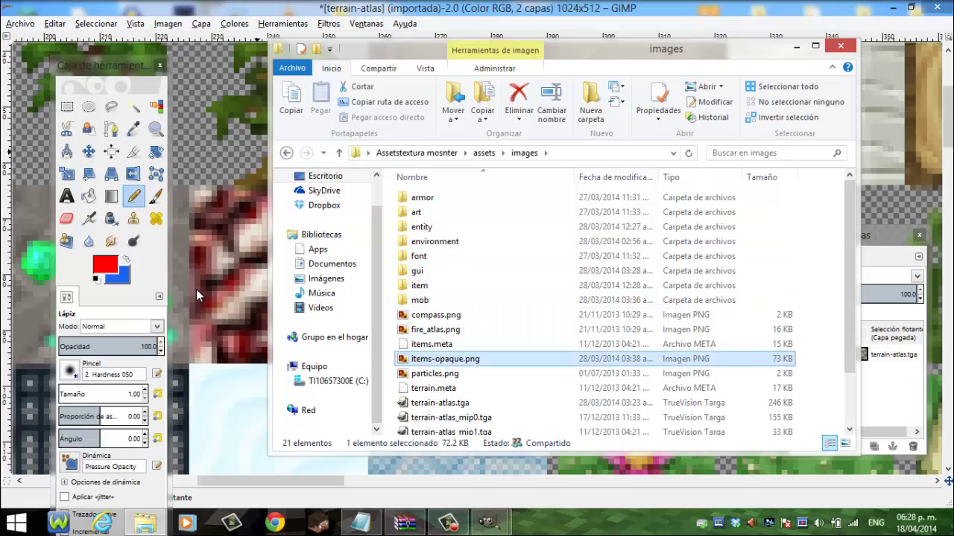
pyautogui.press('Return')
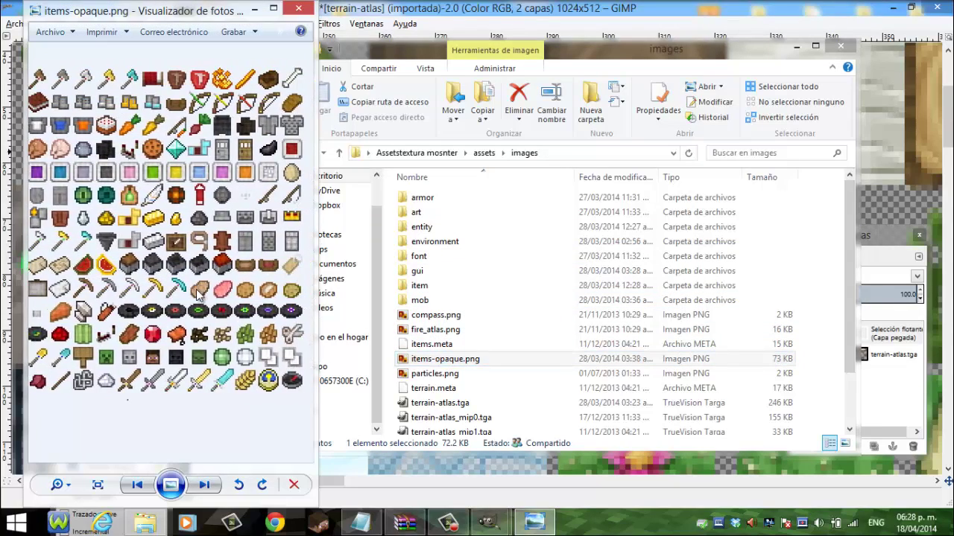
pyautogui.hotkey('alt', 'F4')
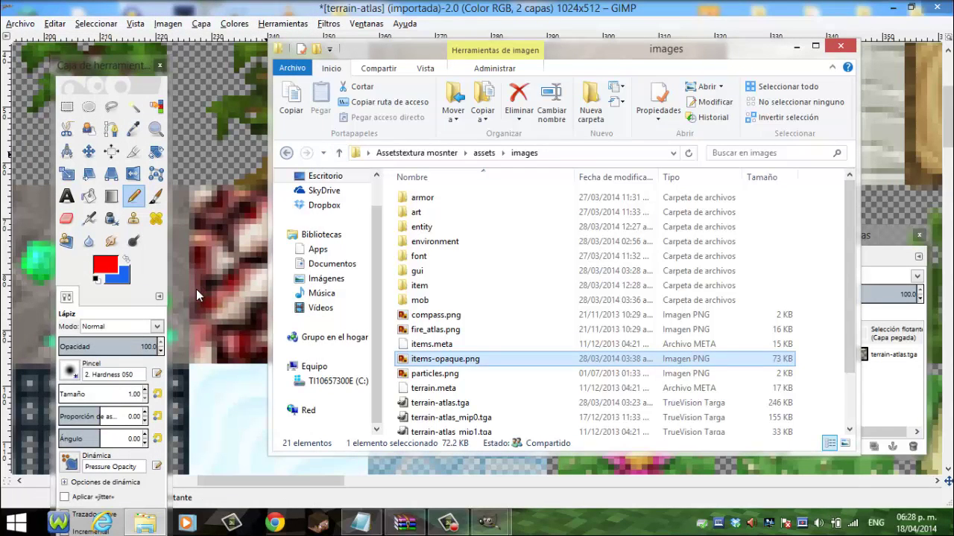
pyautogui.hotkey('alt', 'Up')
pyautogui.hotkey('alt', 'Up')
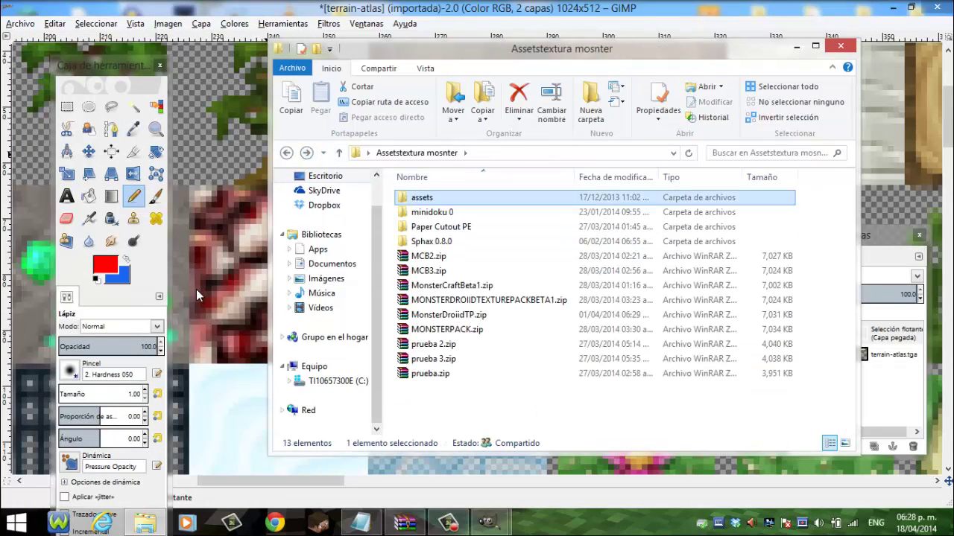
# - Archive the assets folder with WinRAR as ZIP format named textura.zip
pyautogui.press('Menu')
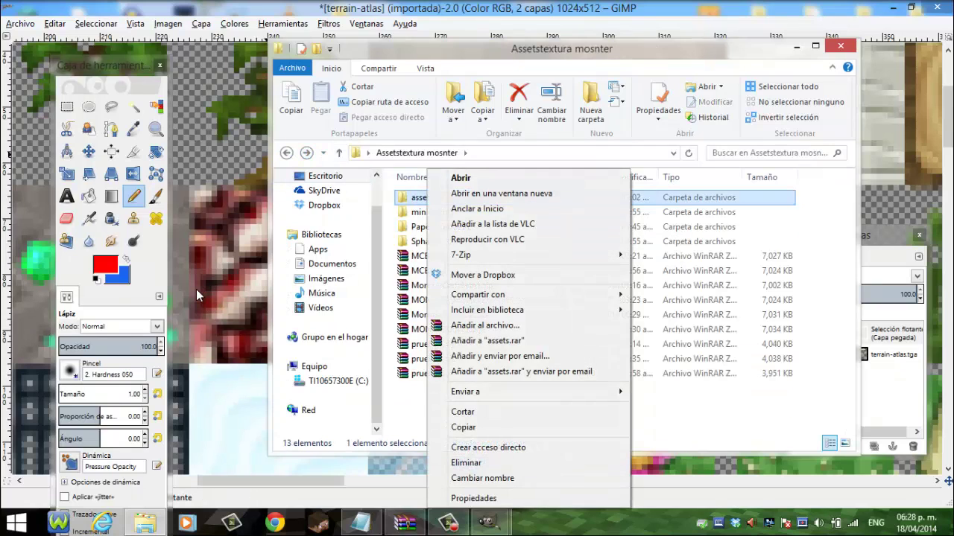
pyautogui.press('Down')
pyautogui.press('Down')
pyautogui.press('Down')
pyautogui.press('Down')
pyautogui.press('Down')
pyautogui.press('Down')
pyautogui.press('Up')
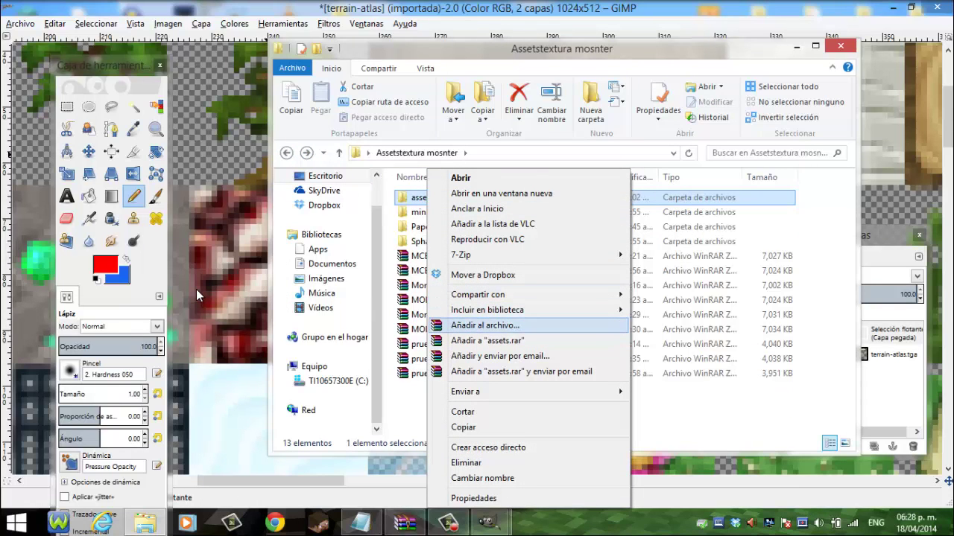
pyautogui.press('Return')
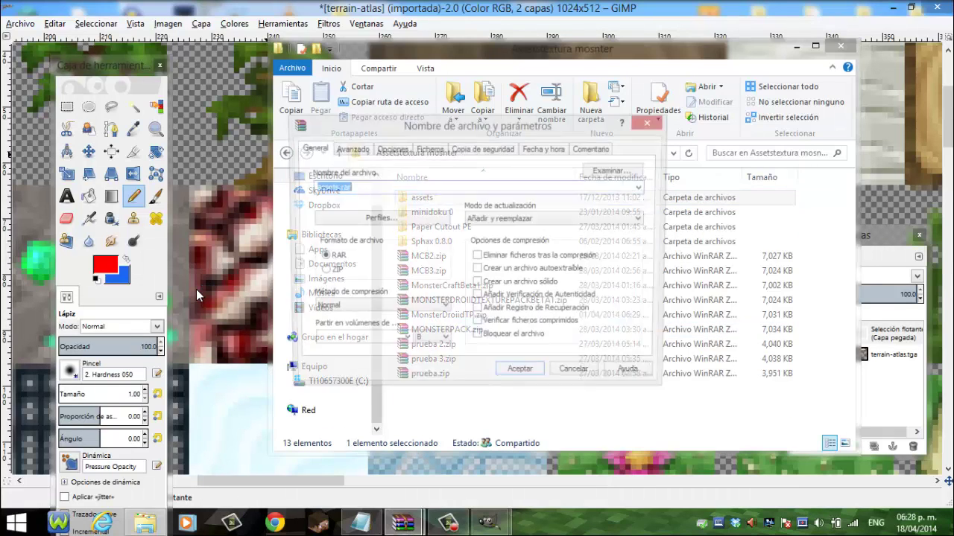
pyautogui.hotkey('alt', 'z')
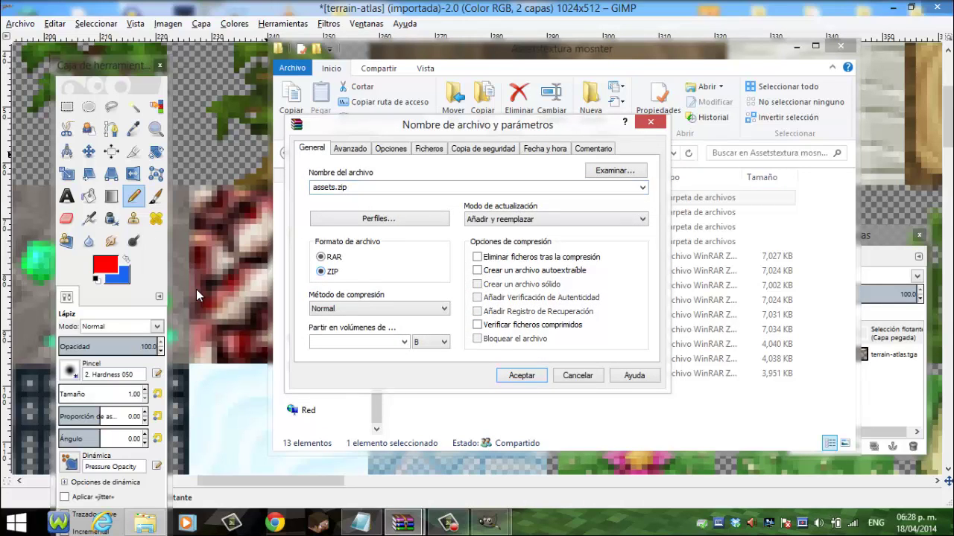
pyautogui.press('End')
pyautogui.press('Left')
pyautogui.press('Left')
pyautogui.press('Left')
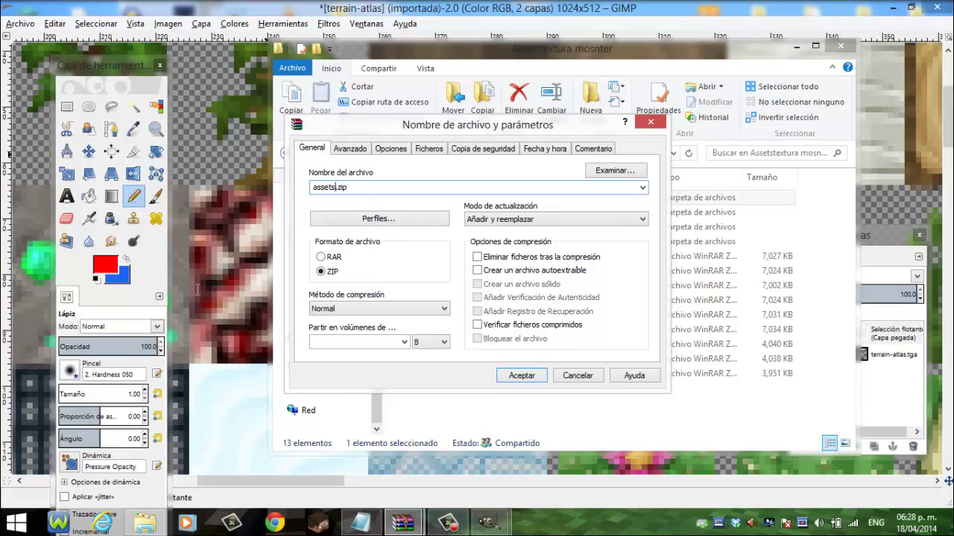
pyautogui.press('BackSpace')
pyautogui.press('BackSpace')
pyautogui.press('BackSpace')
pyautogui.press('BackSpace')
pyautogui.press('BackSpace')
pyautogui.press('BackSpace')
pyautogui.write('u')
pyautogui.press('Return')
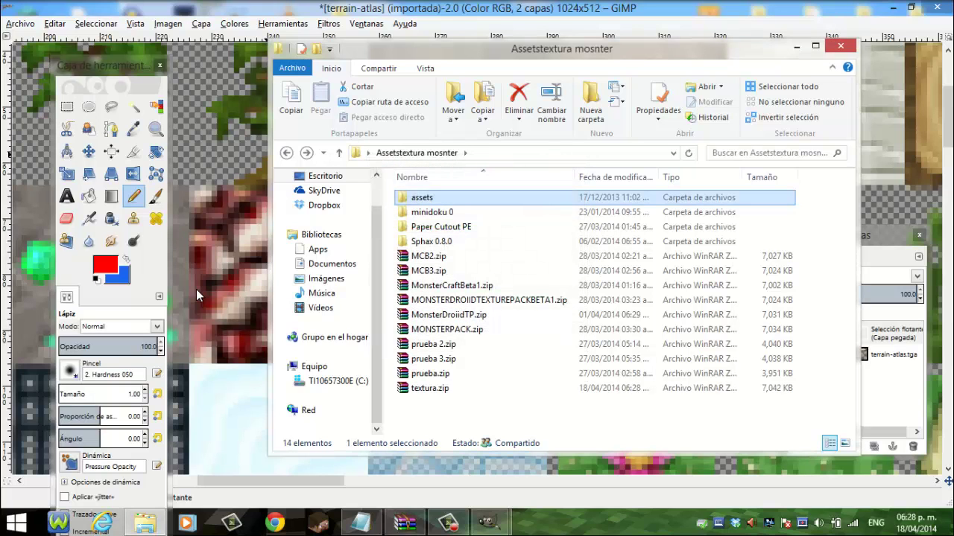
# - Open textura.zip to confirm it holds the assets folder, then return to GIMP
pyautogui.press('End')
pyautogui.press('Return')
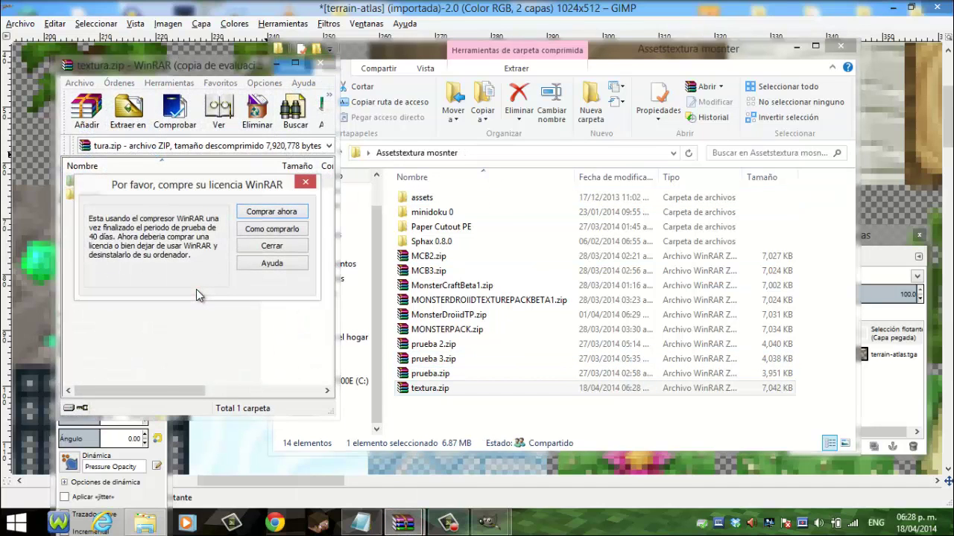
pyautogui.press('Escape')
pyautogui.press('Down')
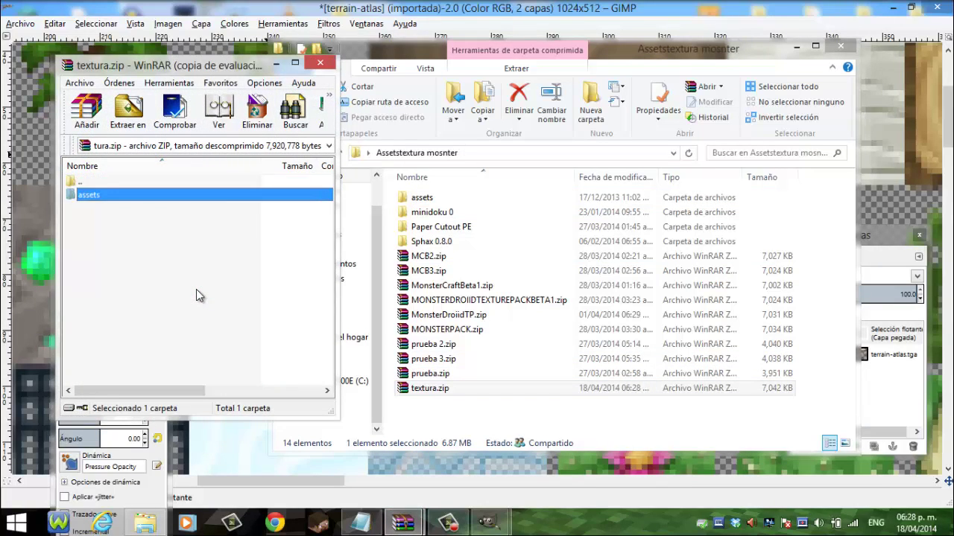
pyautogui.press('Return')
pyautogui.hotkey('alt', 'F4')
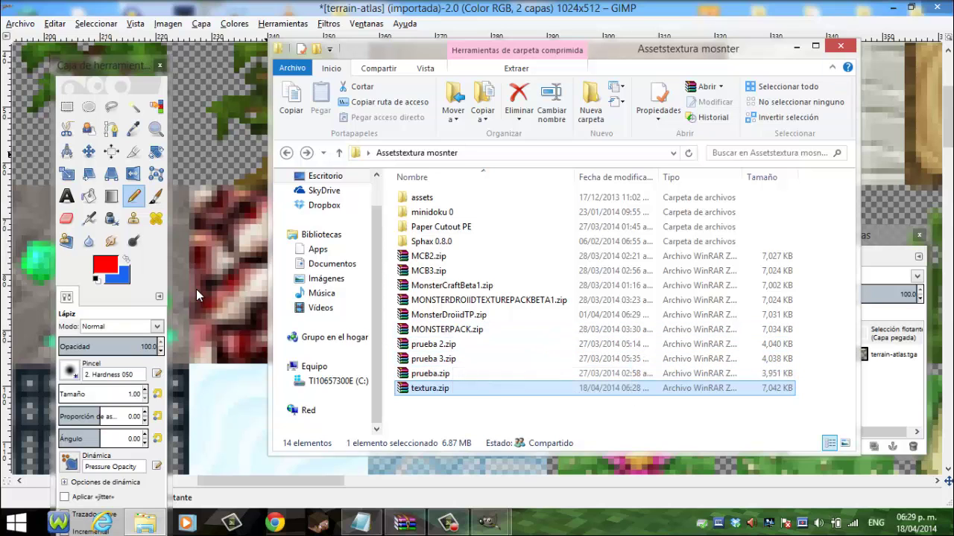
pyautogui.click(197, 295)
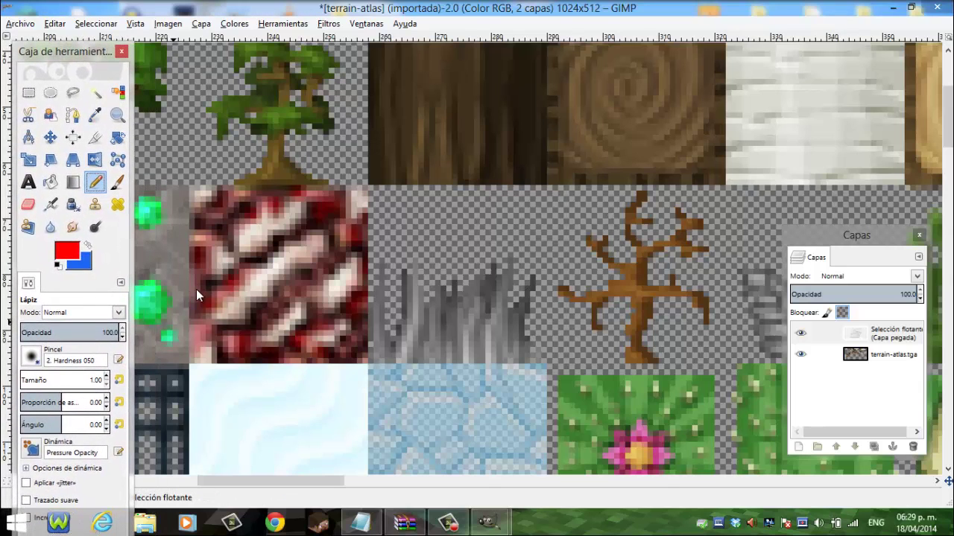
# - Pick the bookshelf edge's dark brown as drawing colour and anchor the floating pasted layer
pyautogui.scroll(3, 198, 295)
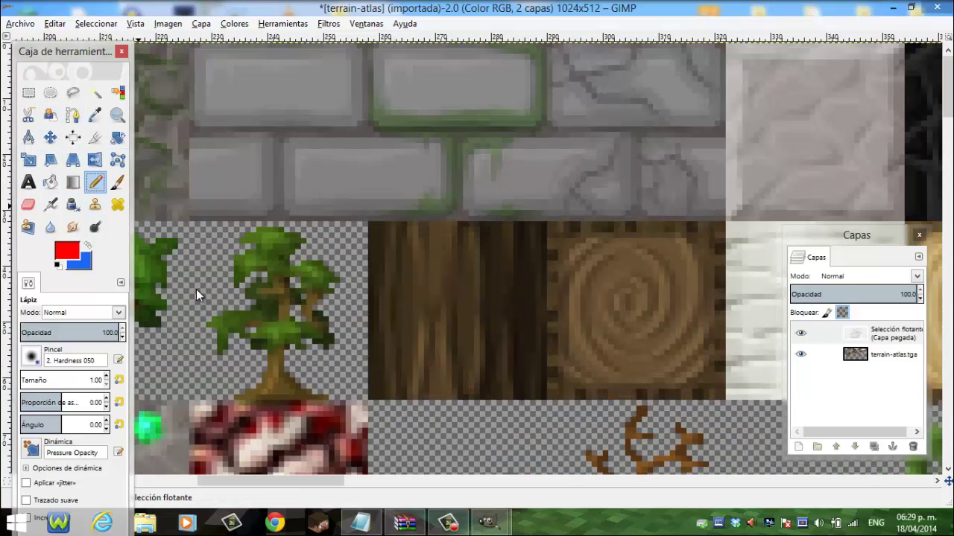
pyautogui.press('o')
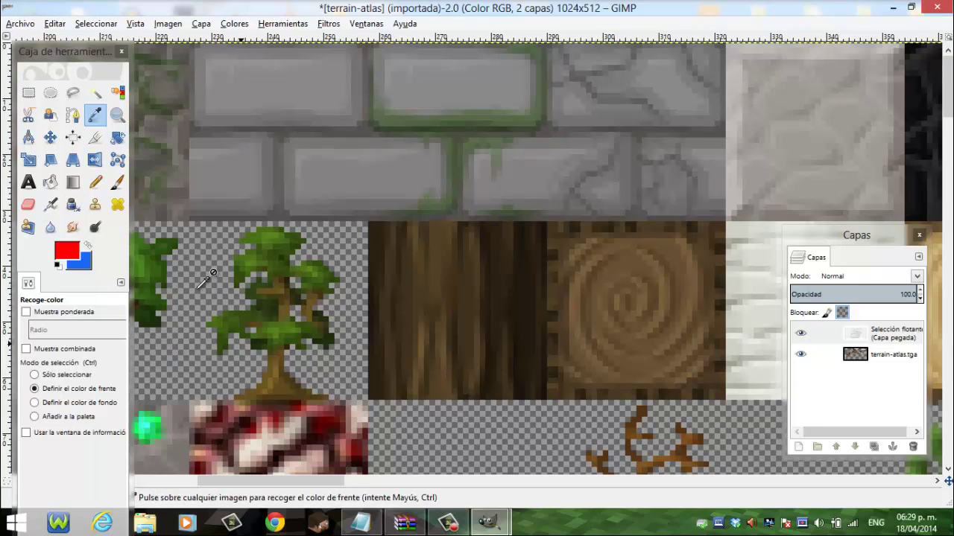
pyautogui.hscroll(-5, 198, 294)
pyautogui.scroll(5, 211, 273)
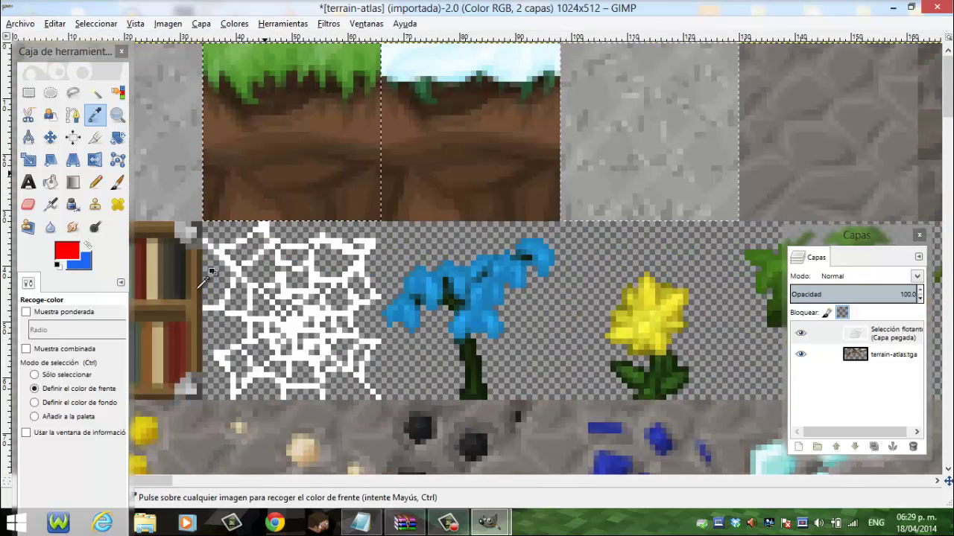
pyautogui.click(200, 286)
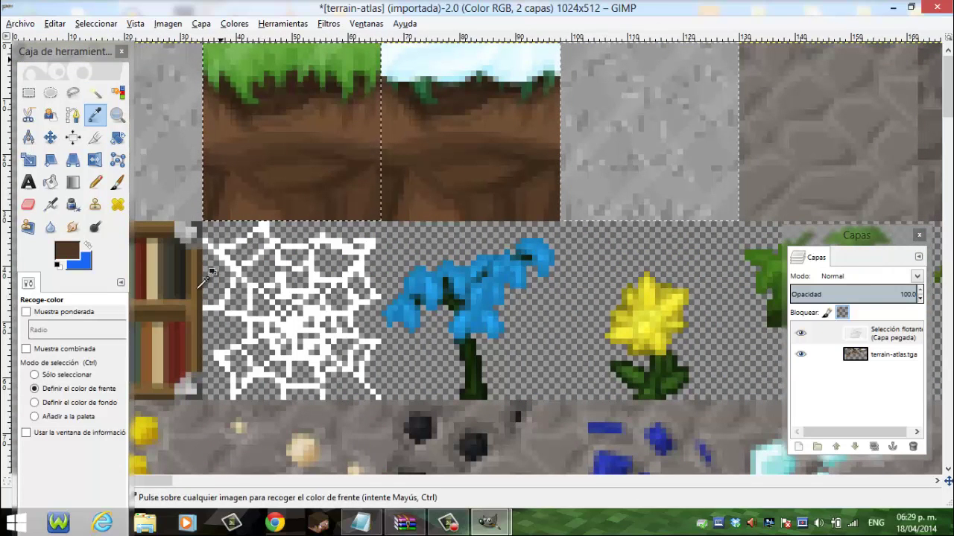
pyautogui.press('n')
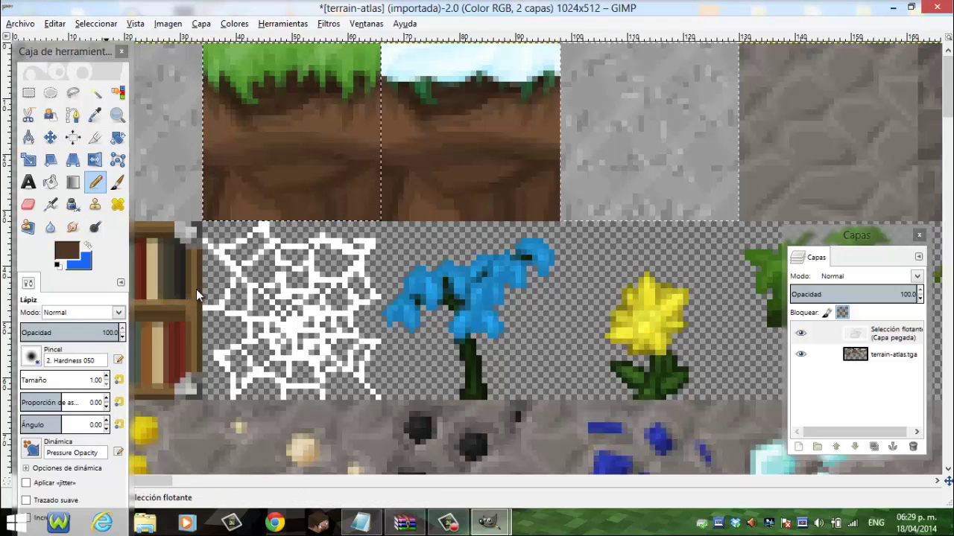
pyautogui.press('m')
pyautogui.hotkey('ctrl', 'h')
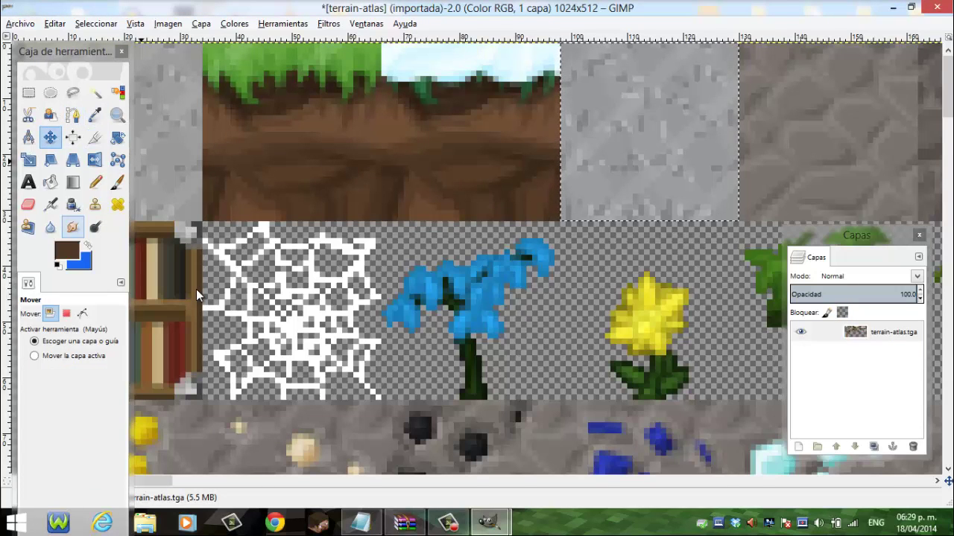
# - Paint a brown dot on the bookshelf tile and glance at the layer attributes
pyautogui.press('n')
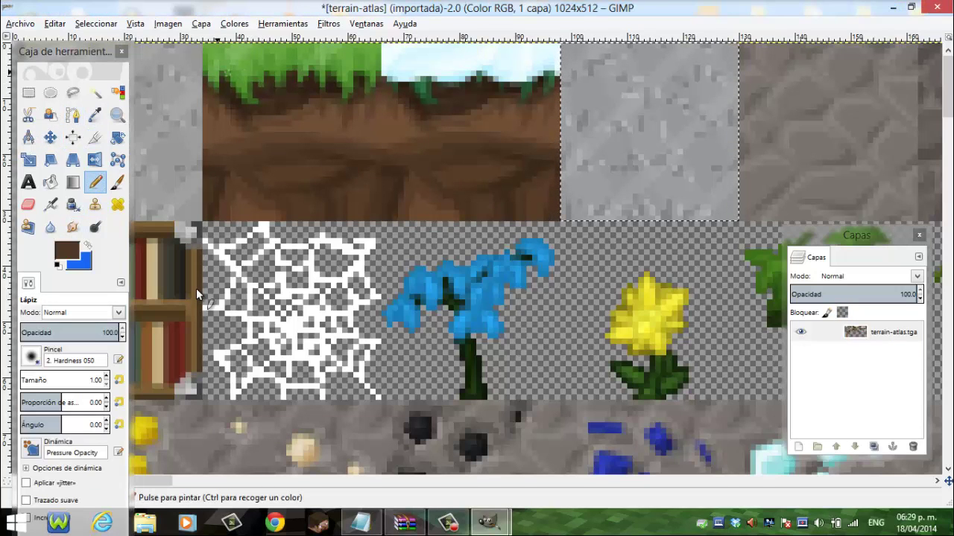
pyautogui.click(160, 285)
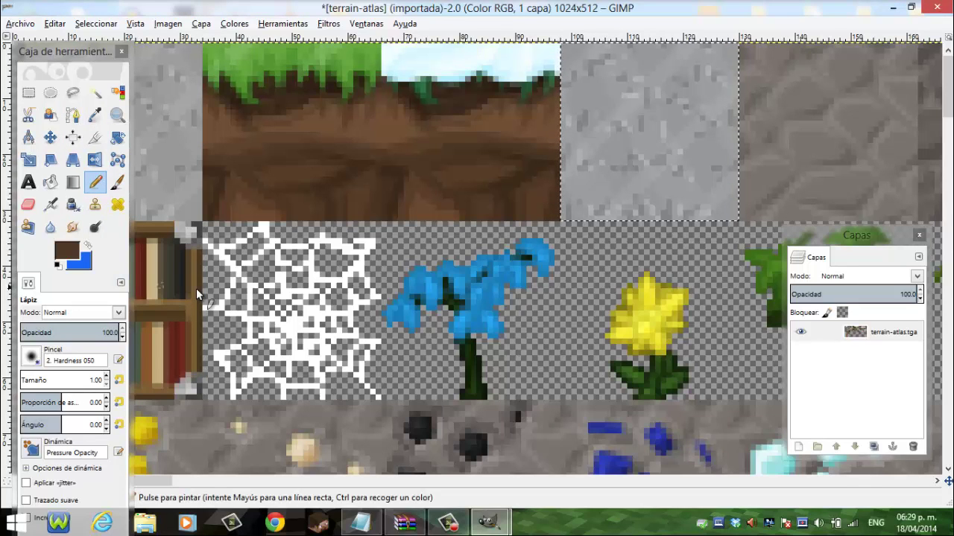
pyautogui.doubleClick(855, 332)
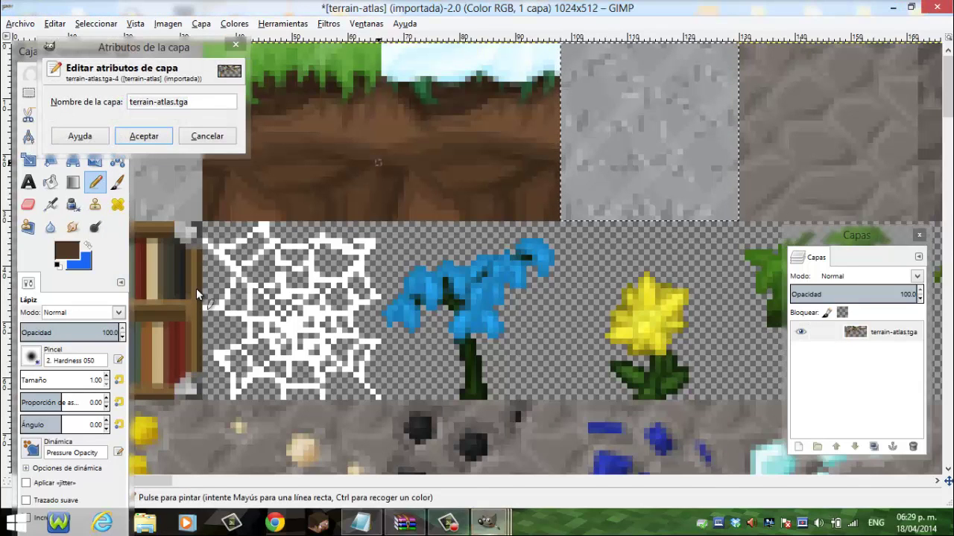
pyautogui.press('Escape')
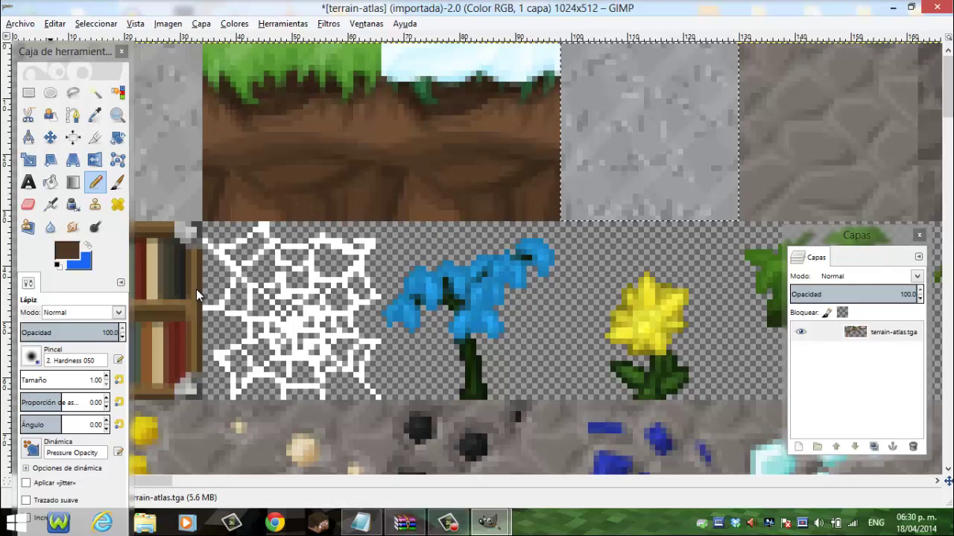
# - Review the terrain atlas with side panels hidden, then close it without saving
pyautogui.press('Tab')
pyautogui.scroll(-3, 339, 179)
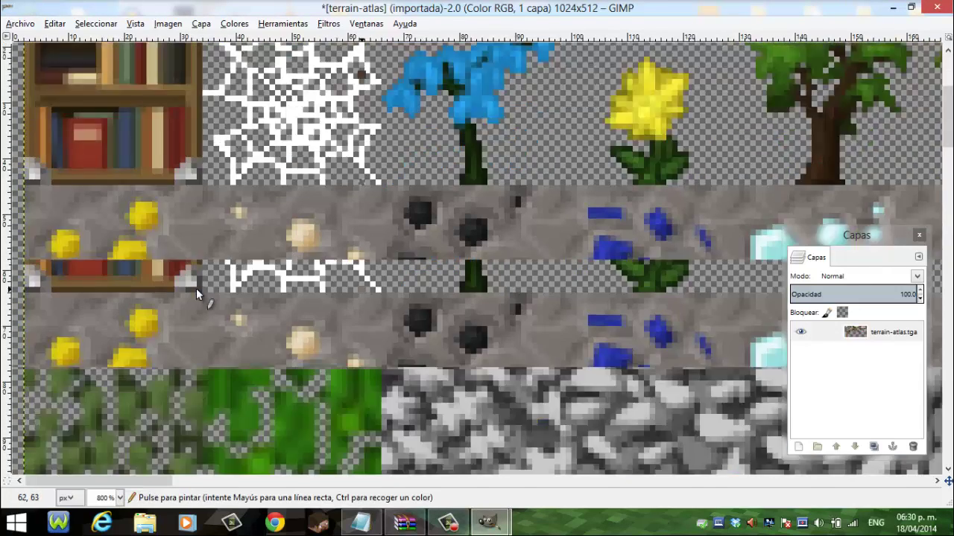
pyautogui.scroll(-3, 339, 179)
pyautogui.scroll(3, 373, 239)
pyautogui.scroll(3, 406, 302)
pyautogui.scroll(-2, 197, 294)
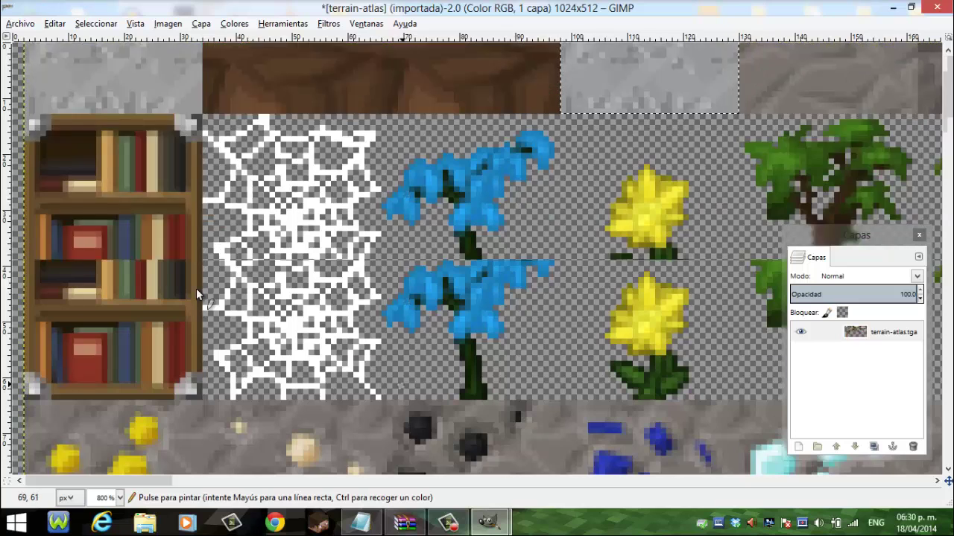
pyautogui.scroll(-2, 197, 294)
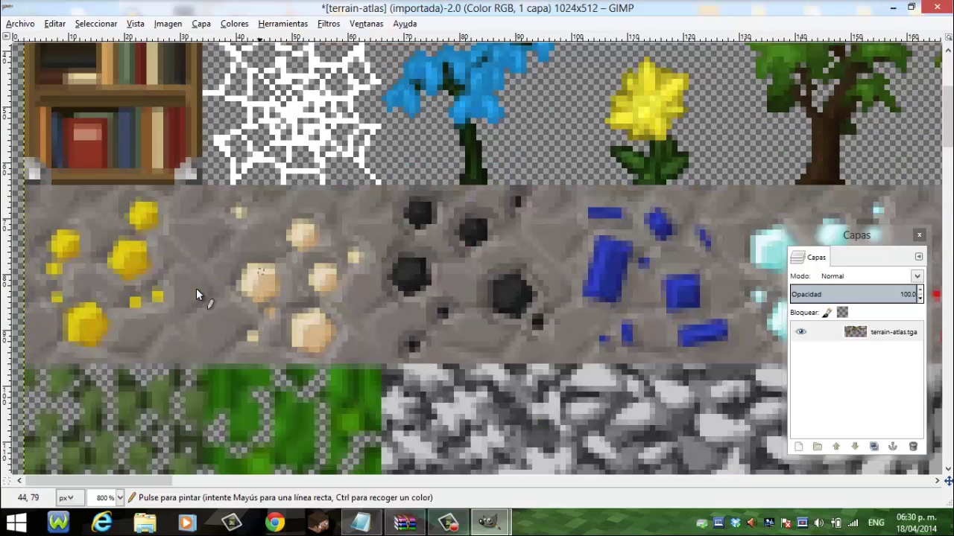
pyautogui.scroll(3, 198, 294)
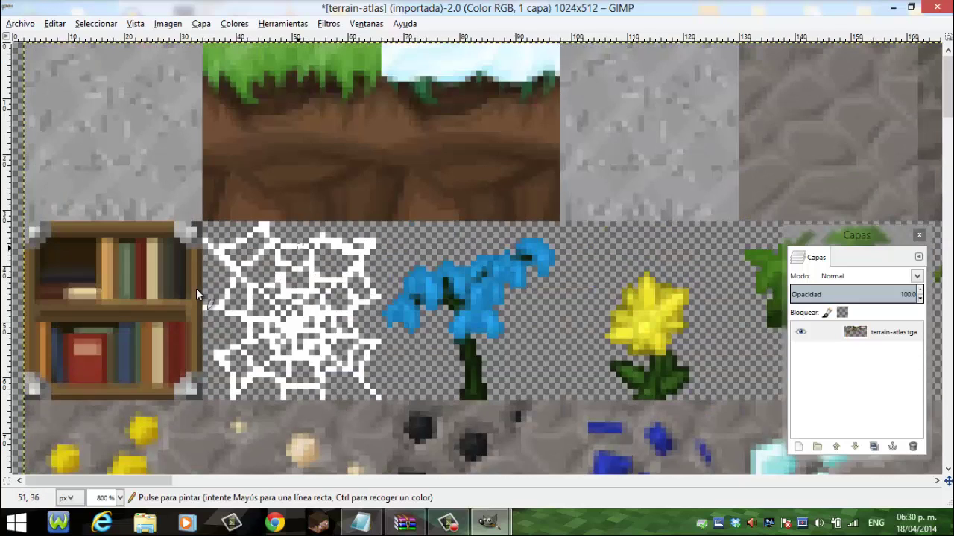
pyautogui.scroll(-5, 456, 191)
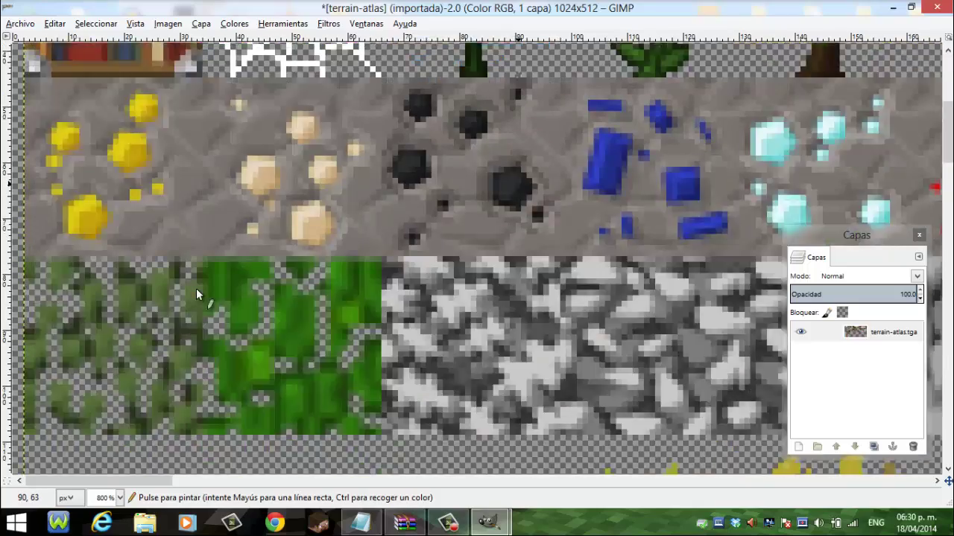
pyautogui.scroll(5, 523, 191)
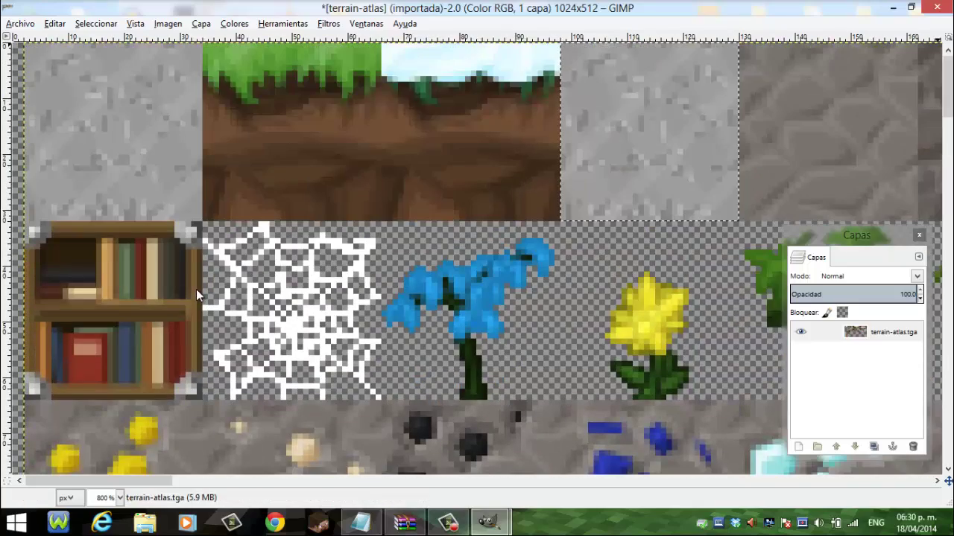
pyautogui.hotkey('ctrl', 'w')
pyautogui.hotkey('ctrl', 'd')
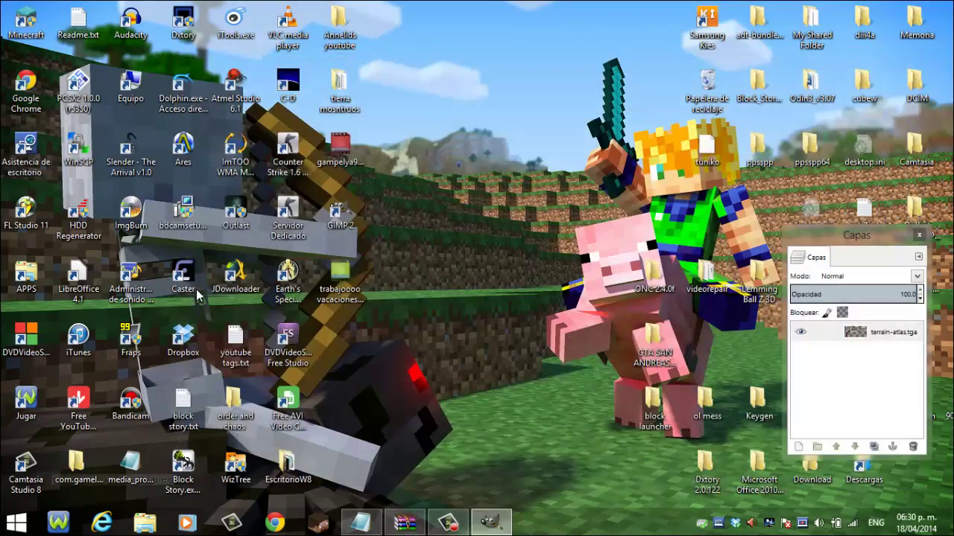